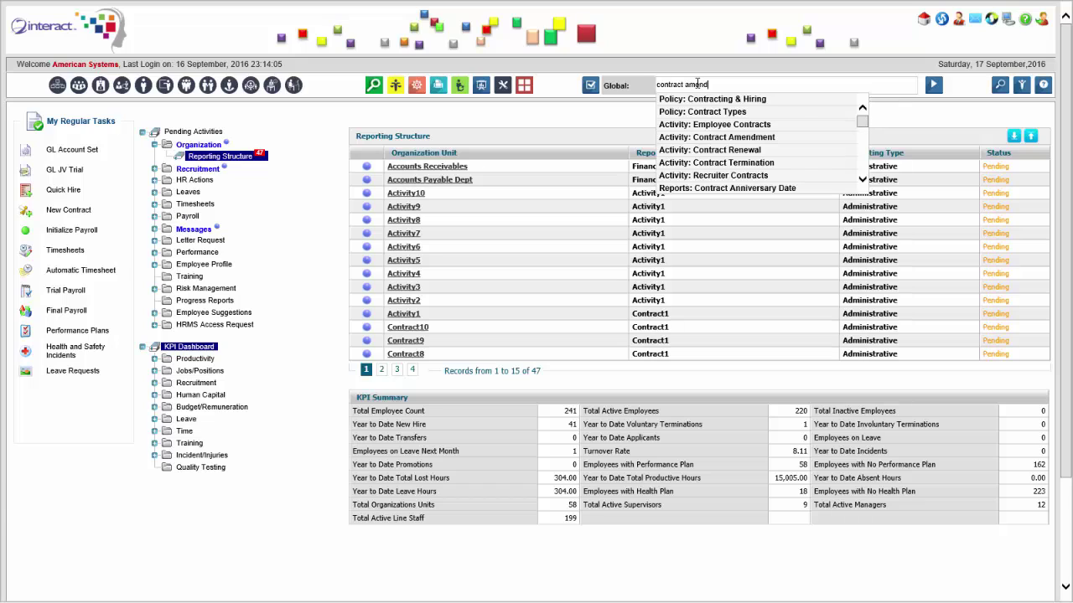
Open the Contract Amendments screen from Global search and start new Amendment No. 152.
left_click(713, 99)
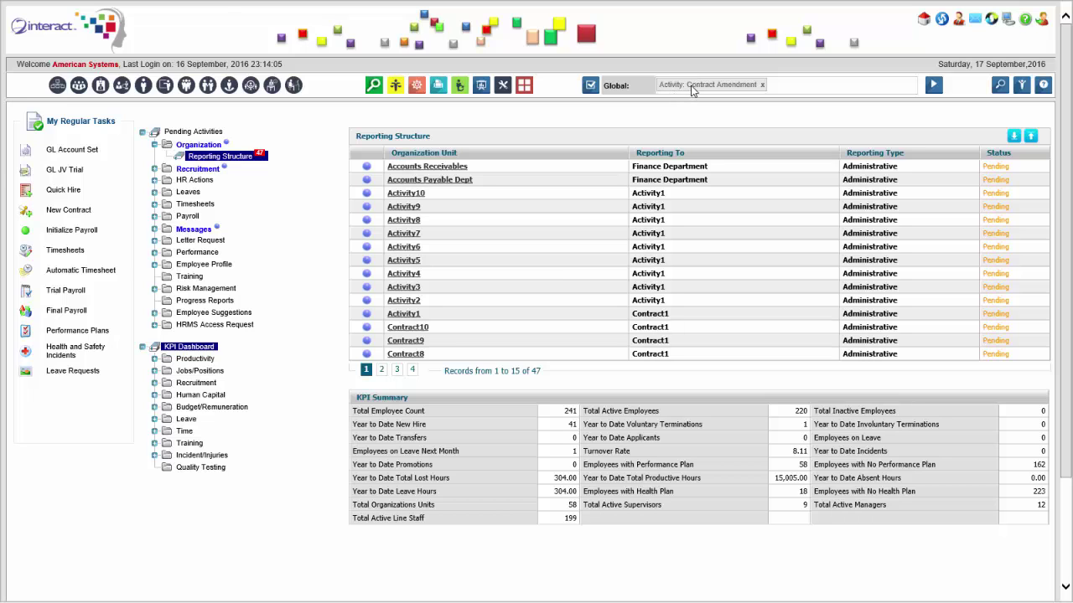
left_click(693, 91)
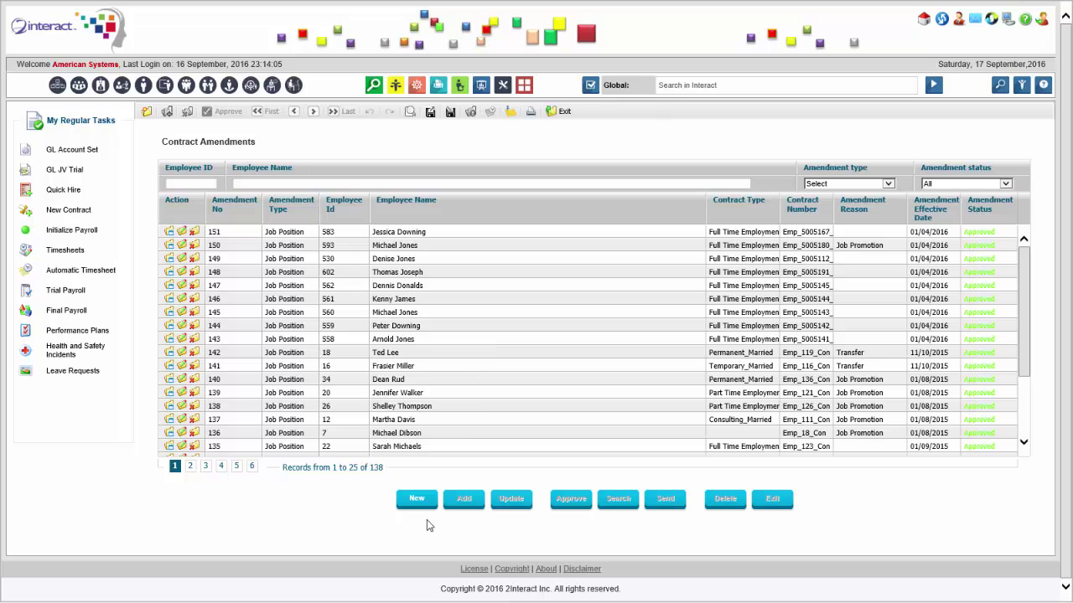
left_click(469, 223)
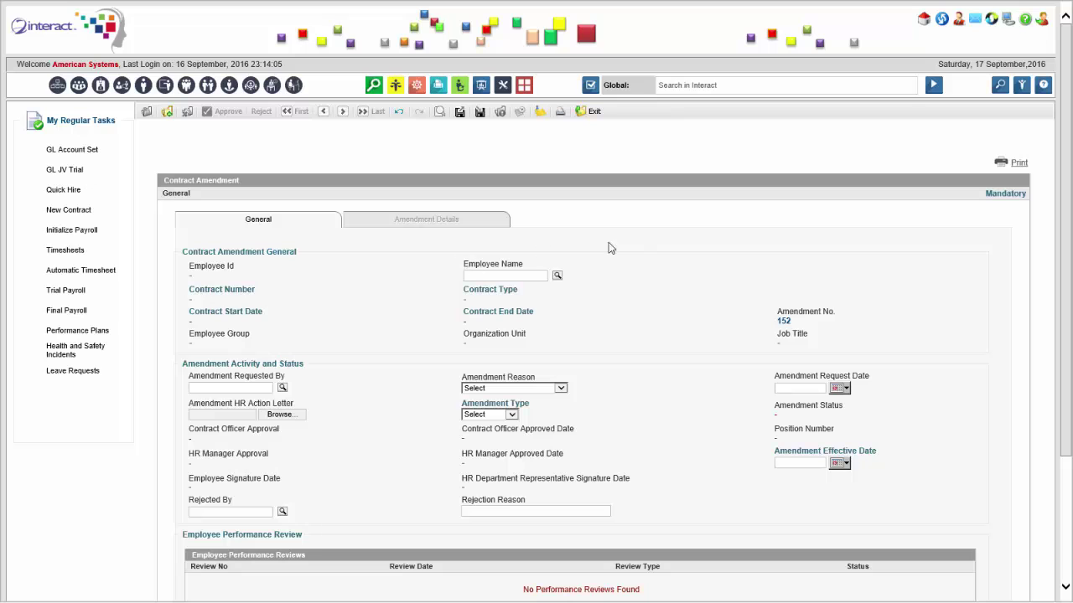
Search 'miller' in the employee lookup and select the Administration Staff accountant.
scroll(583, 191, "down", 2)
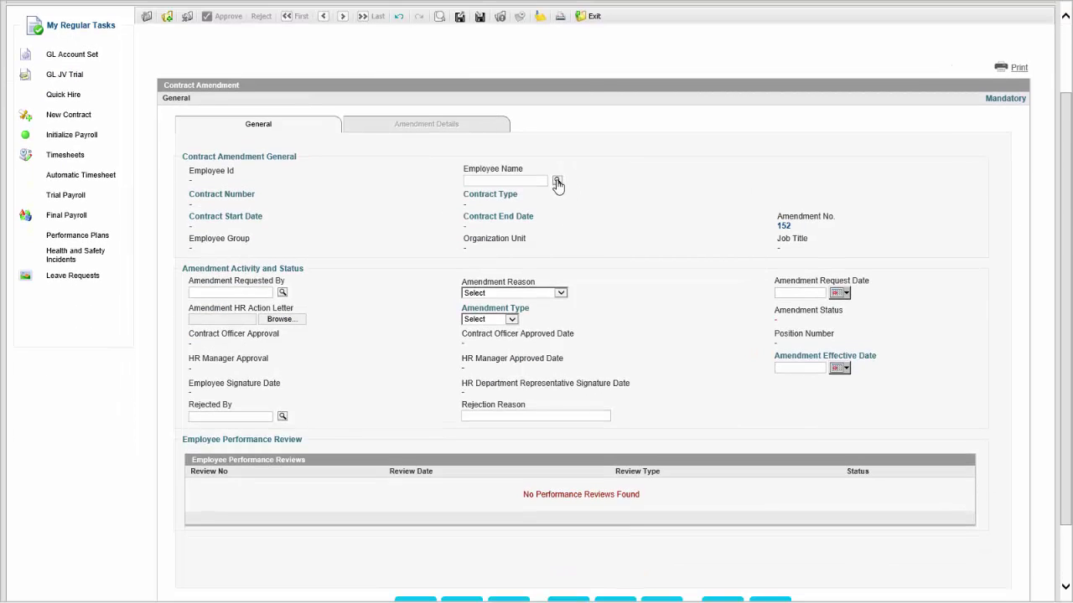
left_click(558, 183)
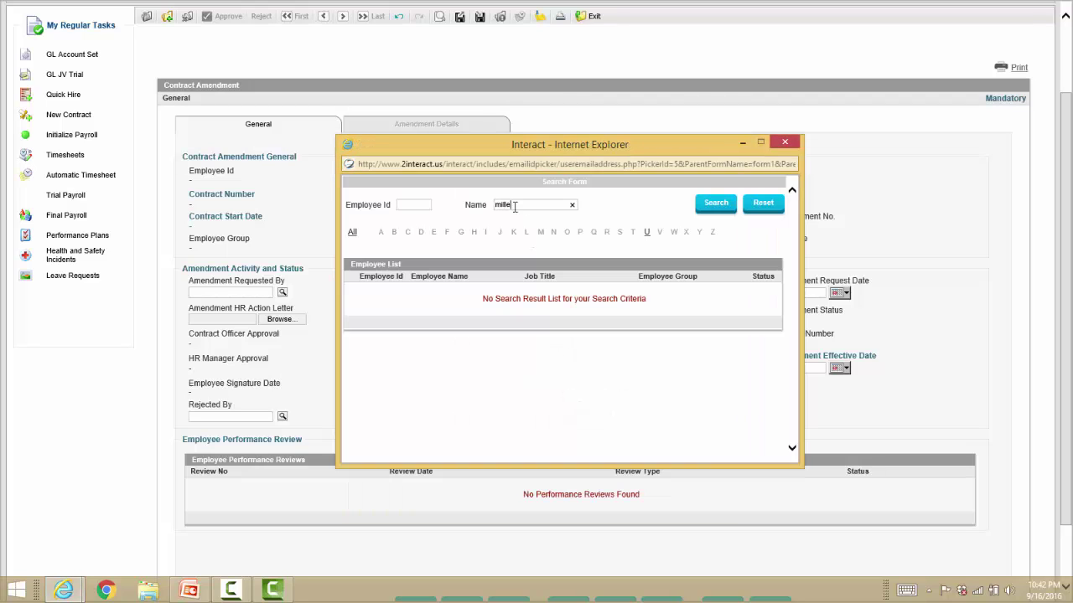
key("Return")
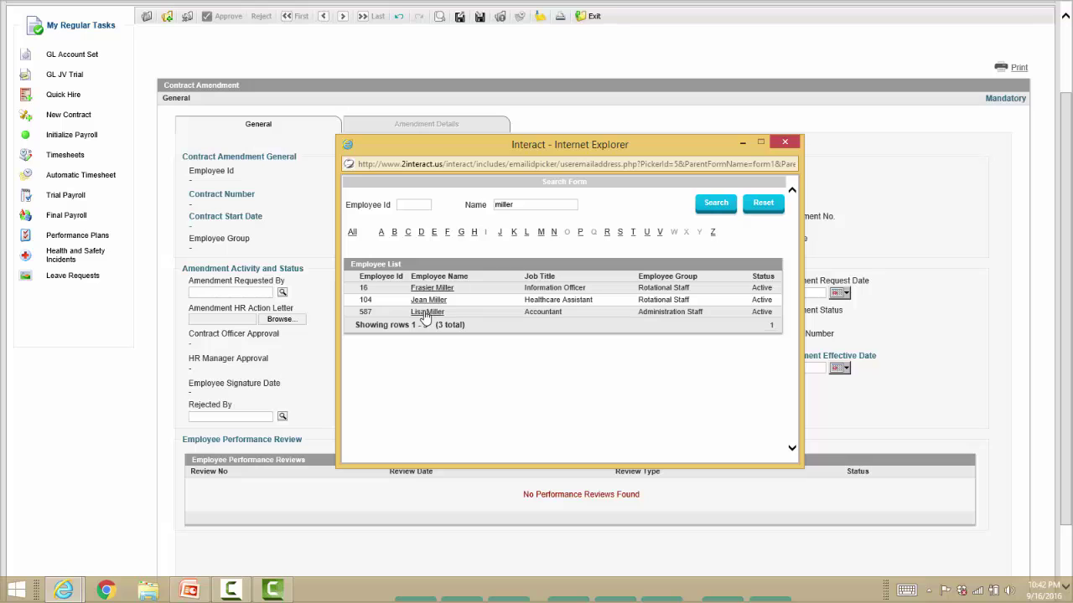
left_click(429, 324)
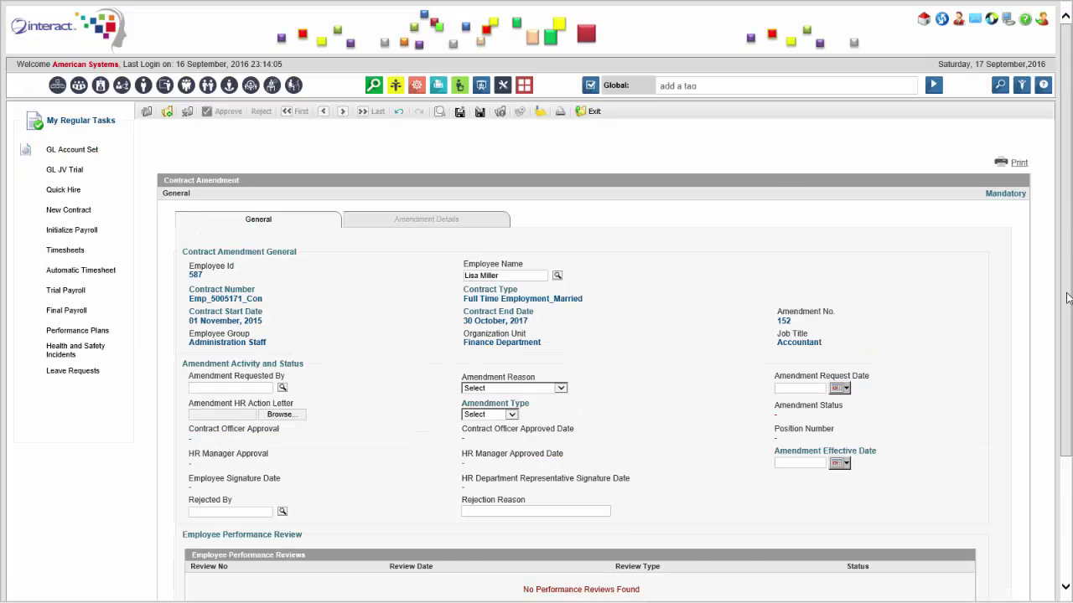
left_click_drag(1067, 295, 1066, 418)
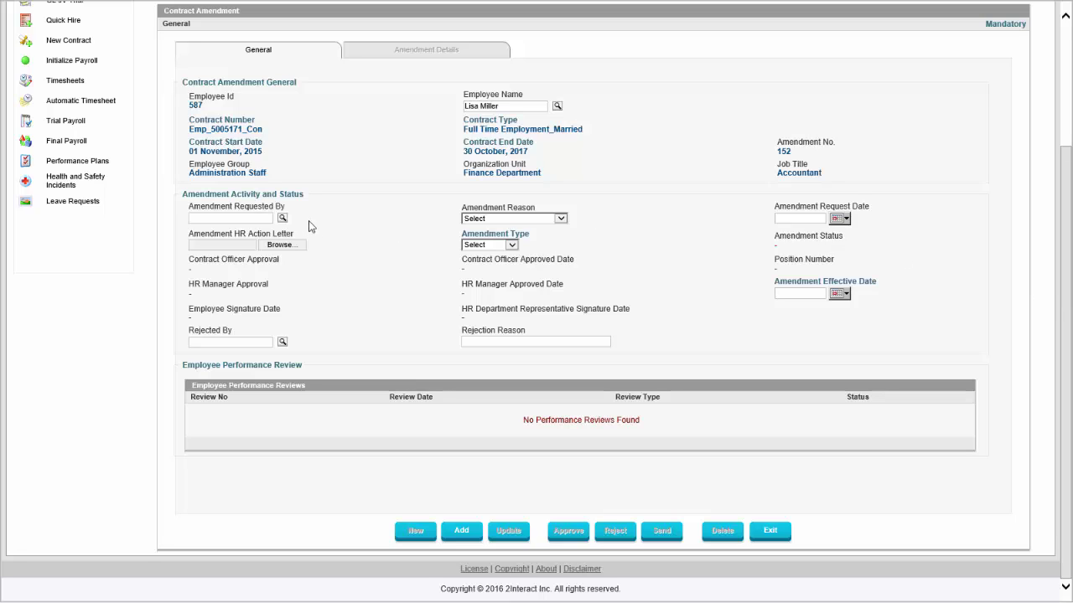
Set the amendment reason to Job Promotion with a request date of 1 June 2016.
left_click(549, 219)
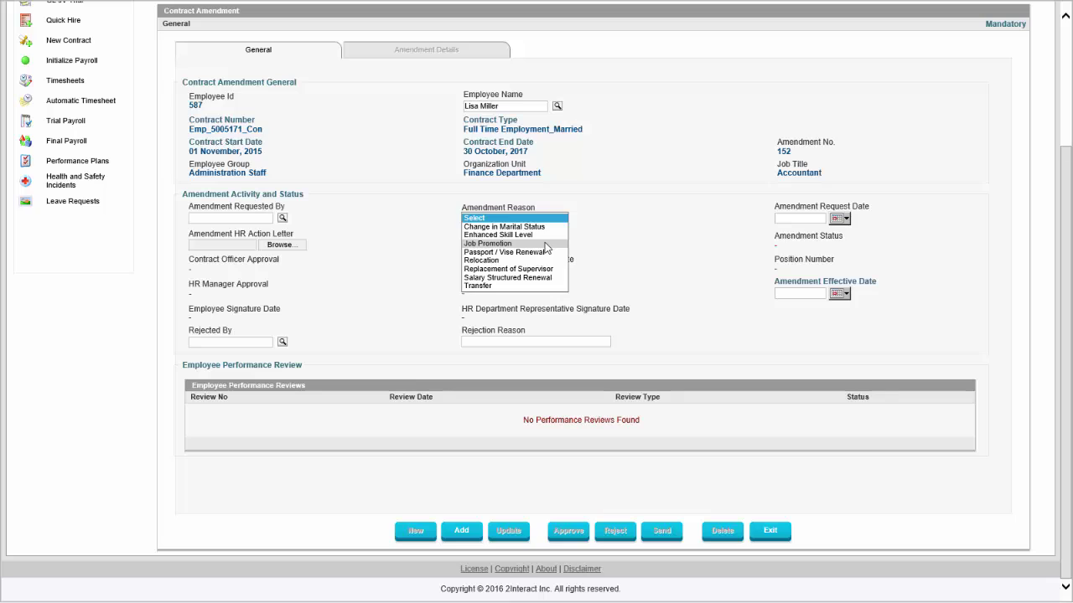
left_click(546, 244)
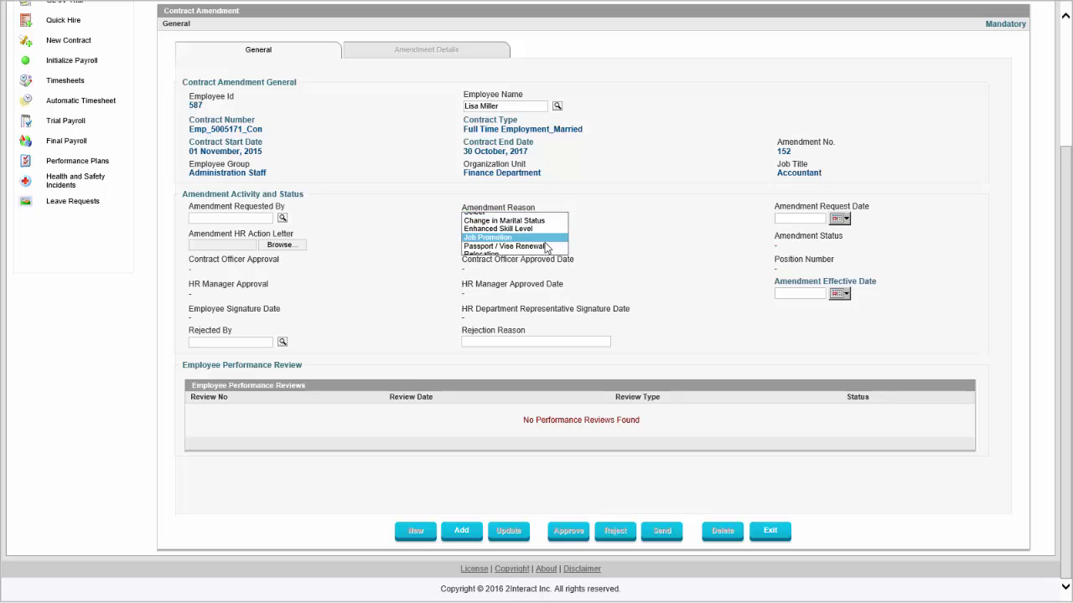
left_click(836, 219)
left_click(832, 233)
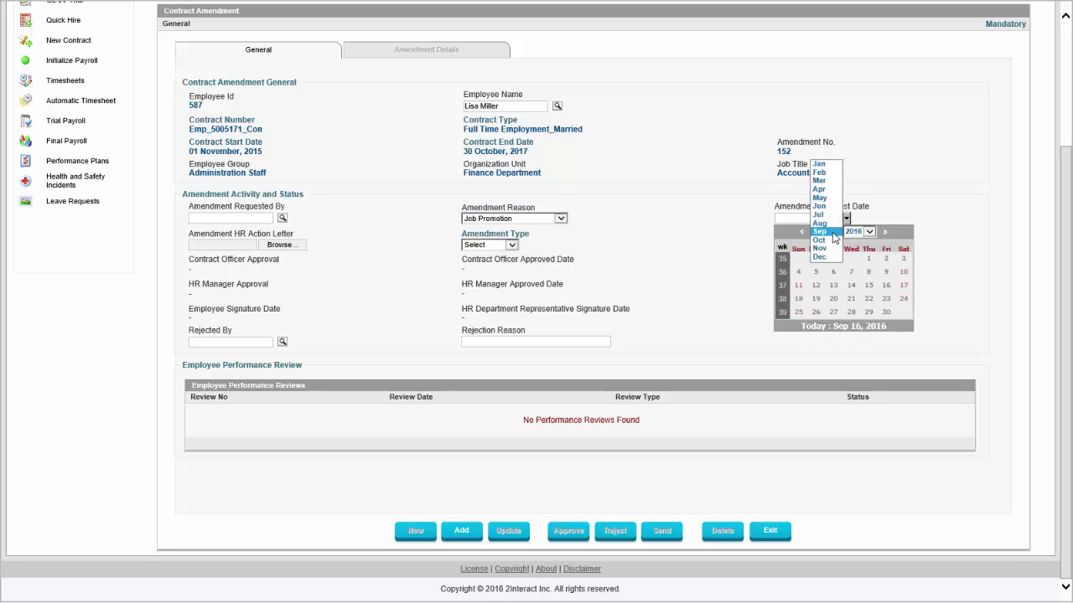
left_click(821, 206)
left_click(852, 259)
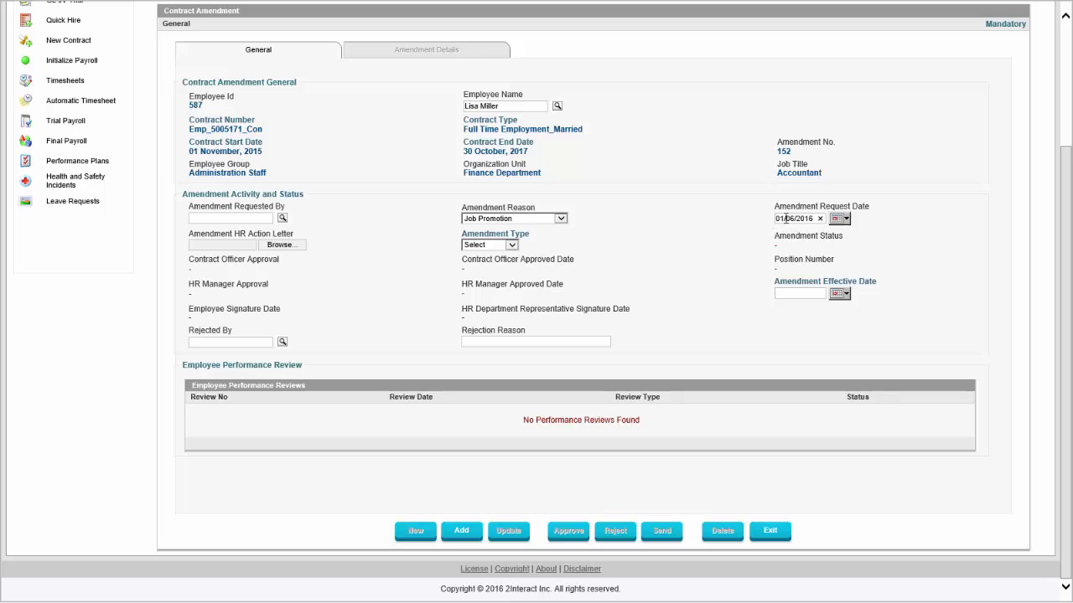
Set the amendment type to Job Position, effective 01/04/2016.
left_click(508, 246)
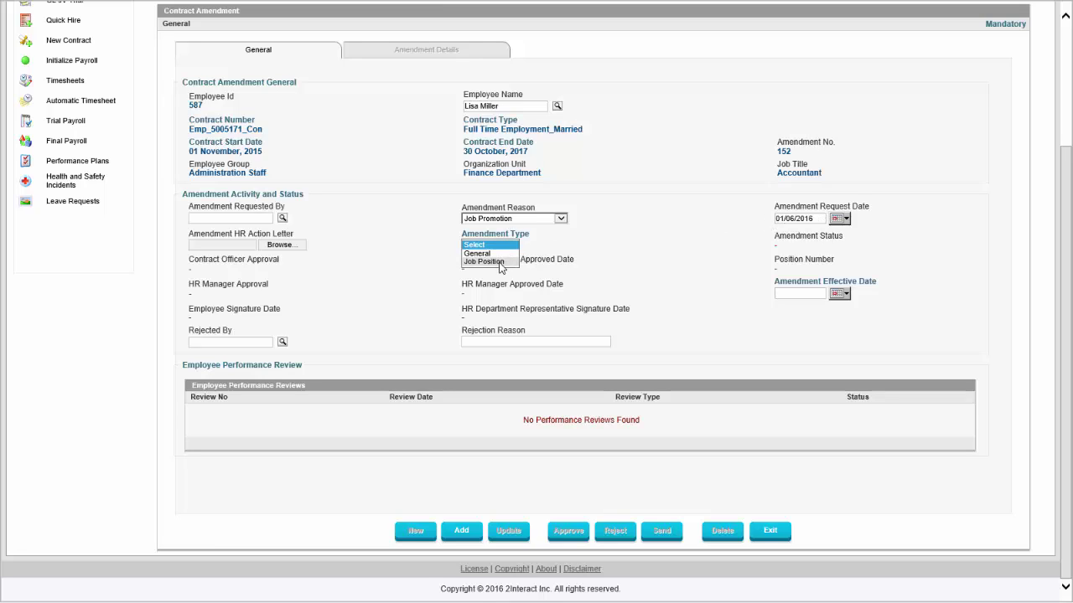
left_click(494, 261)
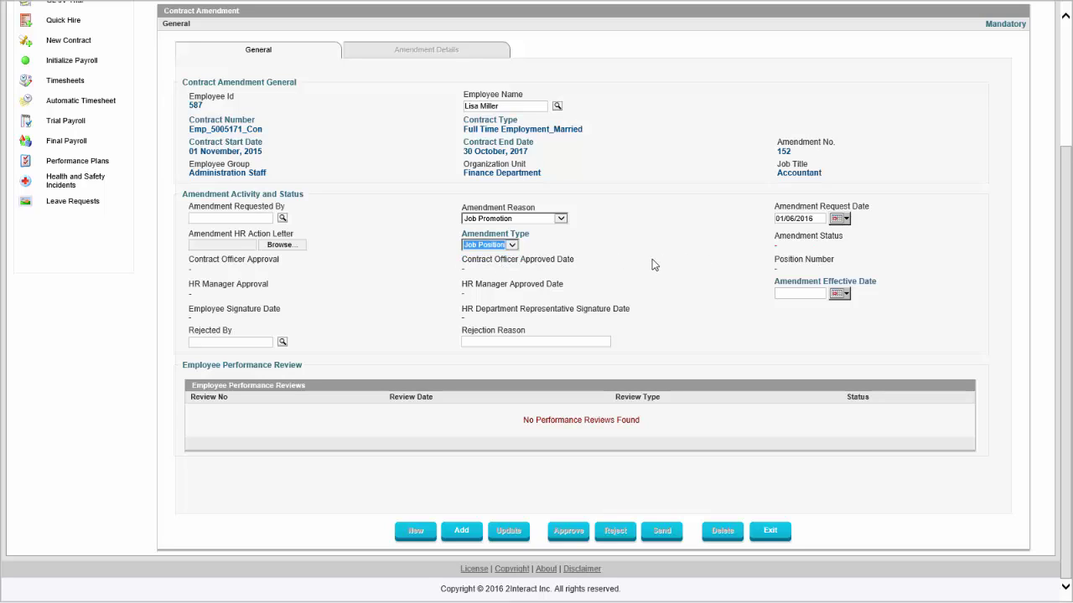
left_click(840, 294)
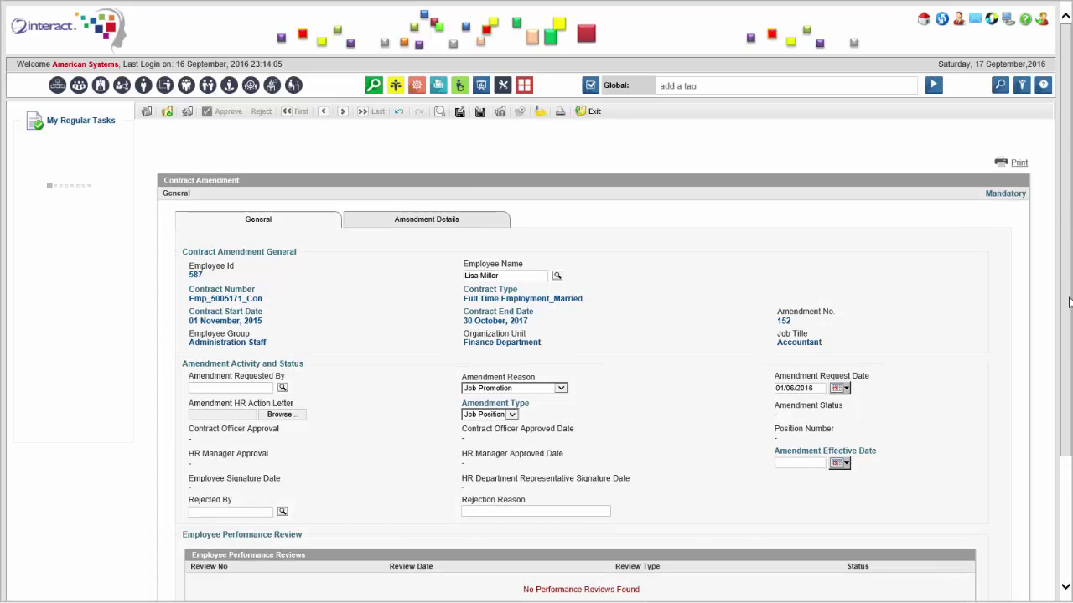
scroll(1063, 335, "down", 3)
left_click(838, 307)
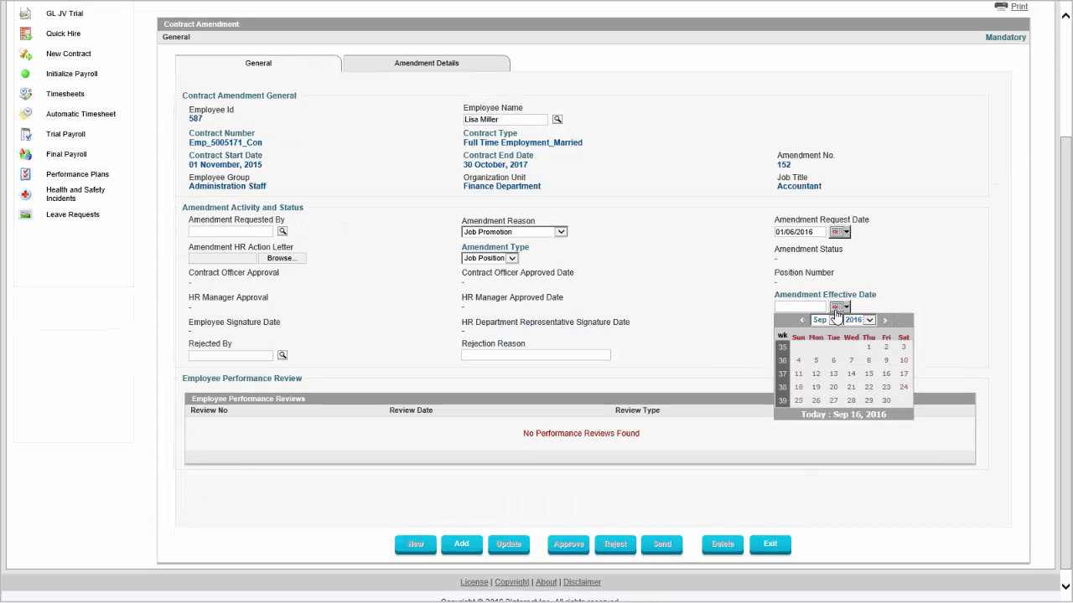
left_click(836, 321)
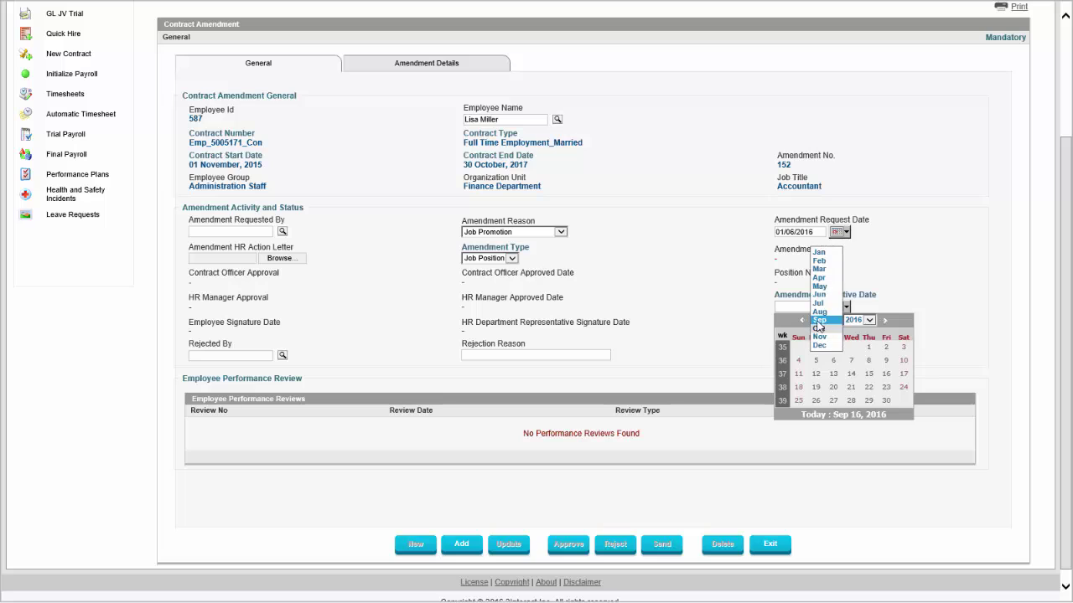
left_click(832, 277)
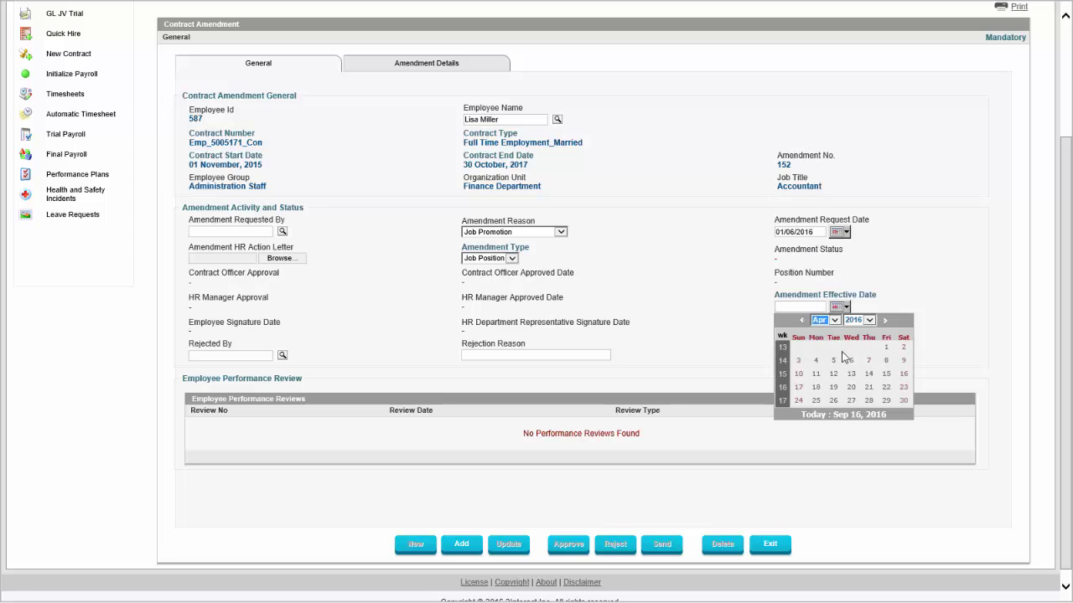
left_click(886, 349)
Correct the request date to 01/04/2016 and show the Amendment Details.
left_click(840, 232)
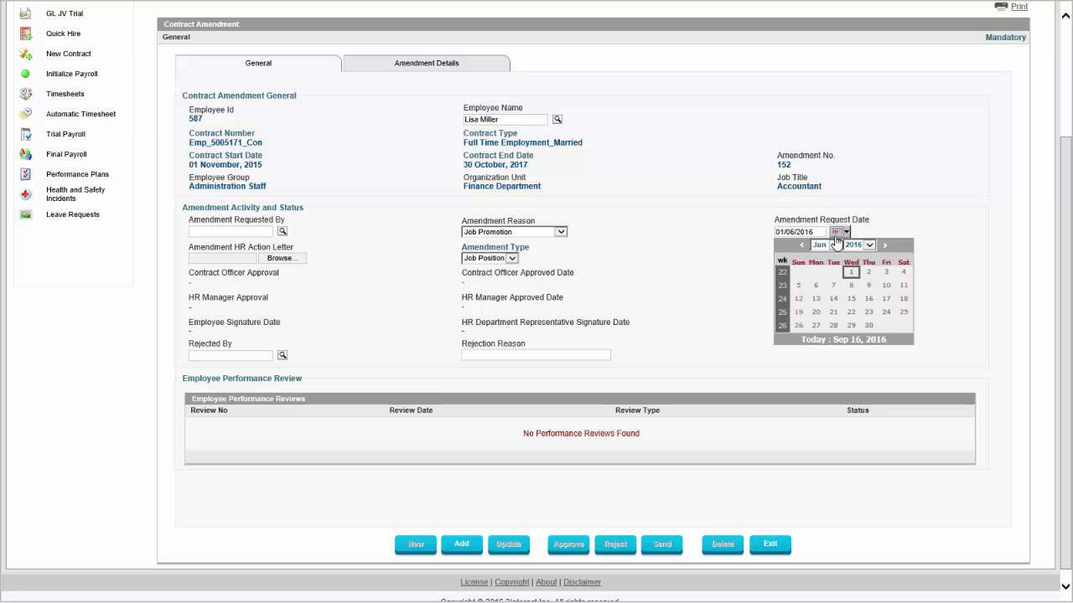
left_click(821, 245)
left_click(819, 227)
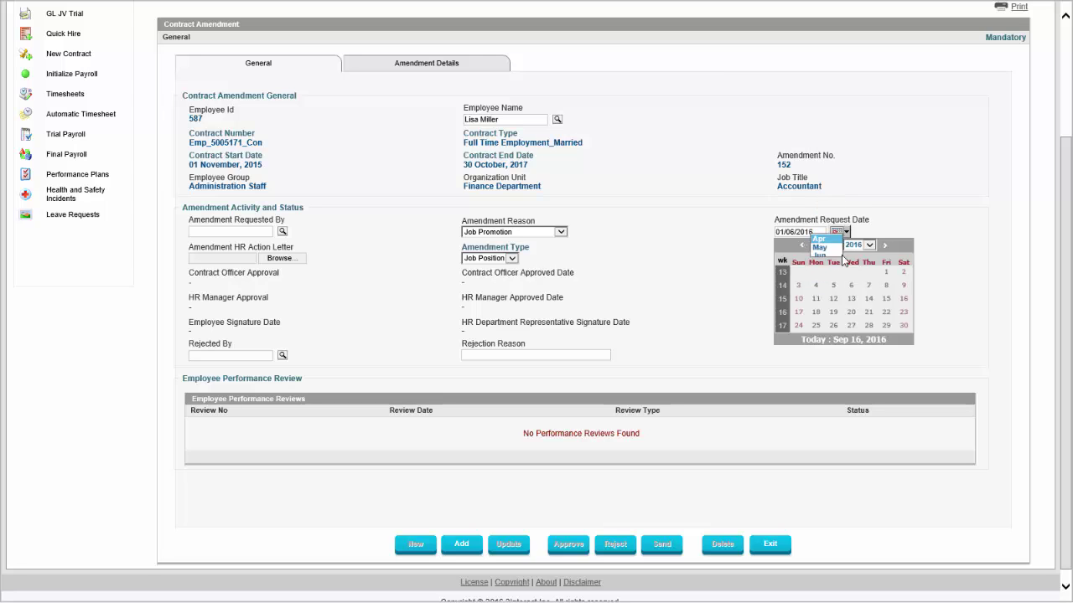
left_click(886, 275)
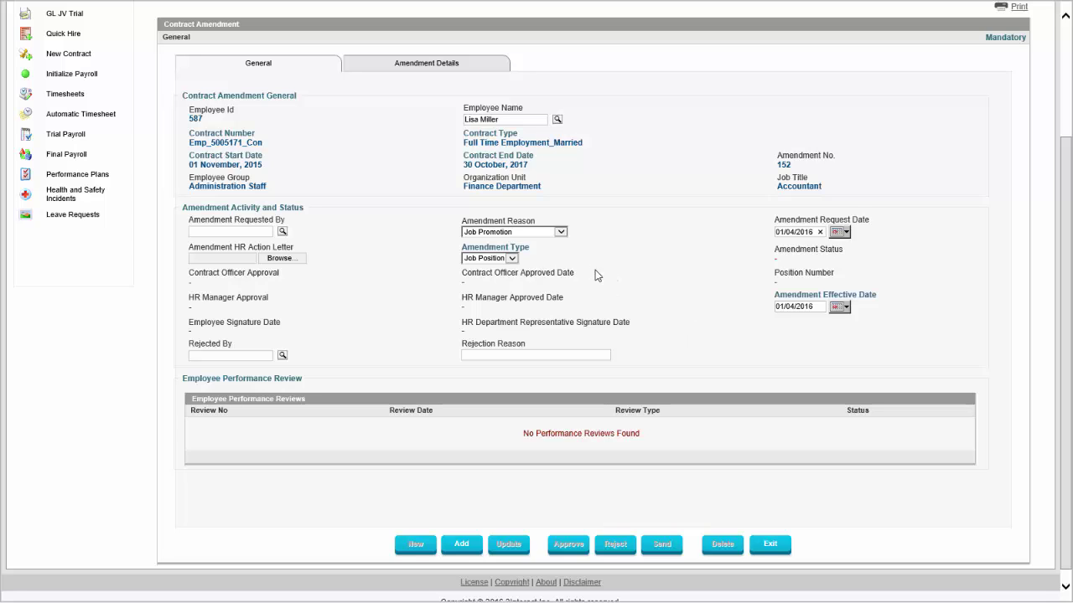
left_click(449, 69)
Edit the current Accountant job position and set its salary step to Step 10.
left_click(204, 119)
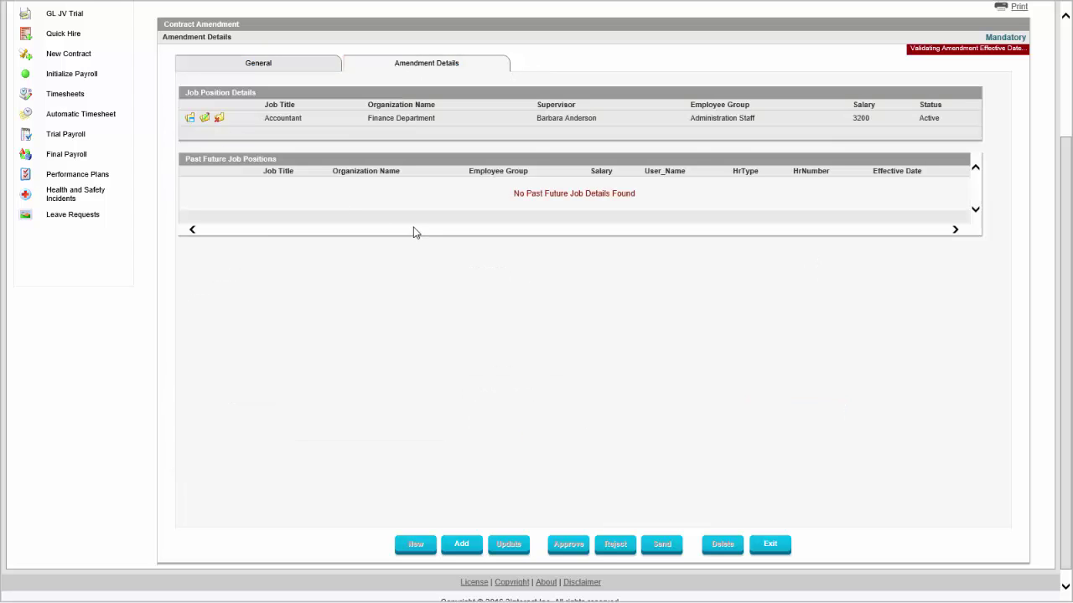
scroll(1034, 353, "down", 5)
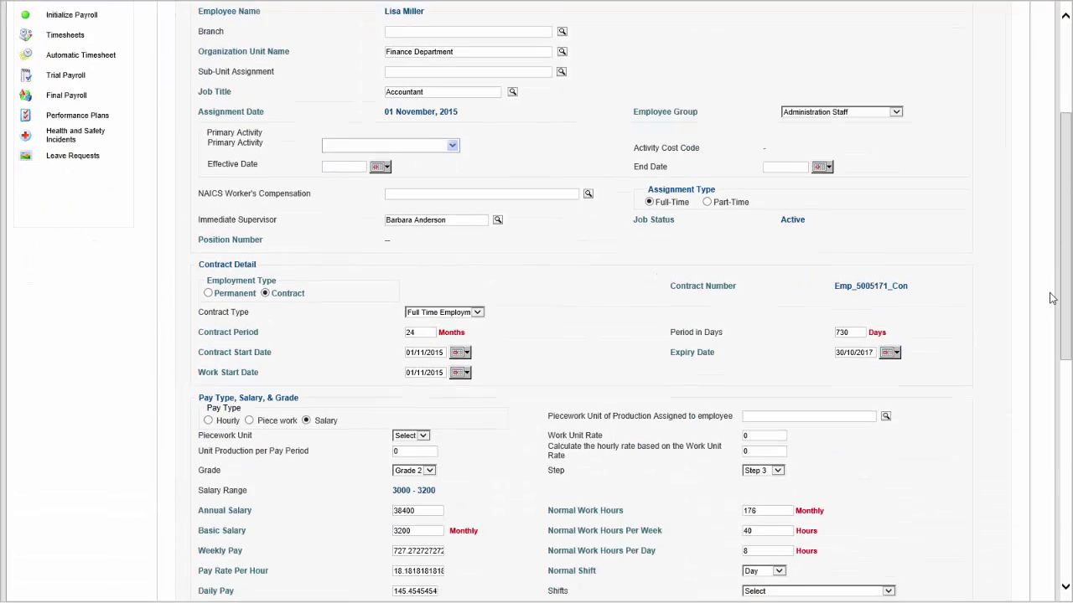
scroll(1036, 356, "down", 2)
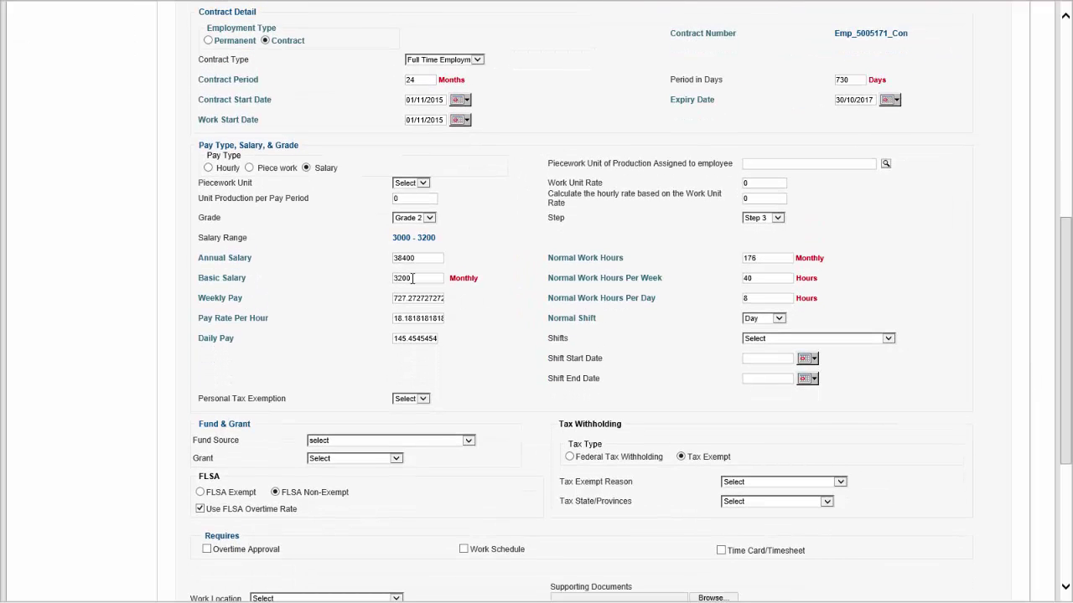
left_click(773, 220)
left_click(770, 276)
Replace the 3200 Basic Salary with 3900.
left_click(409, 280)
double_click(409, 281)
type("39")
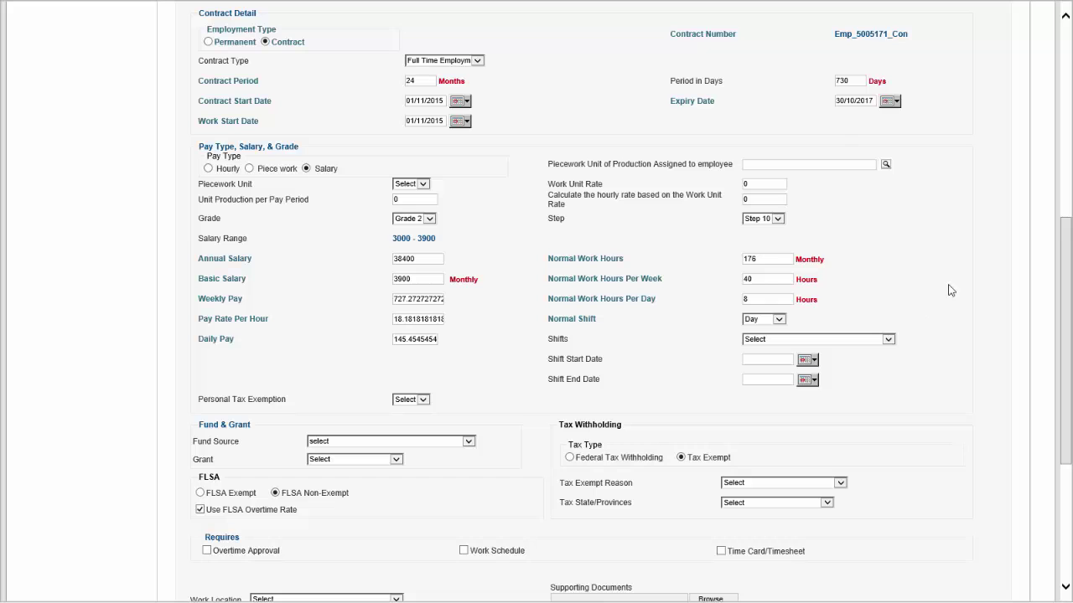
scroll(1069, 261, "down", 3)
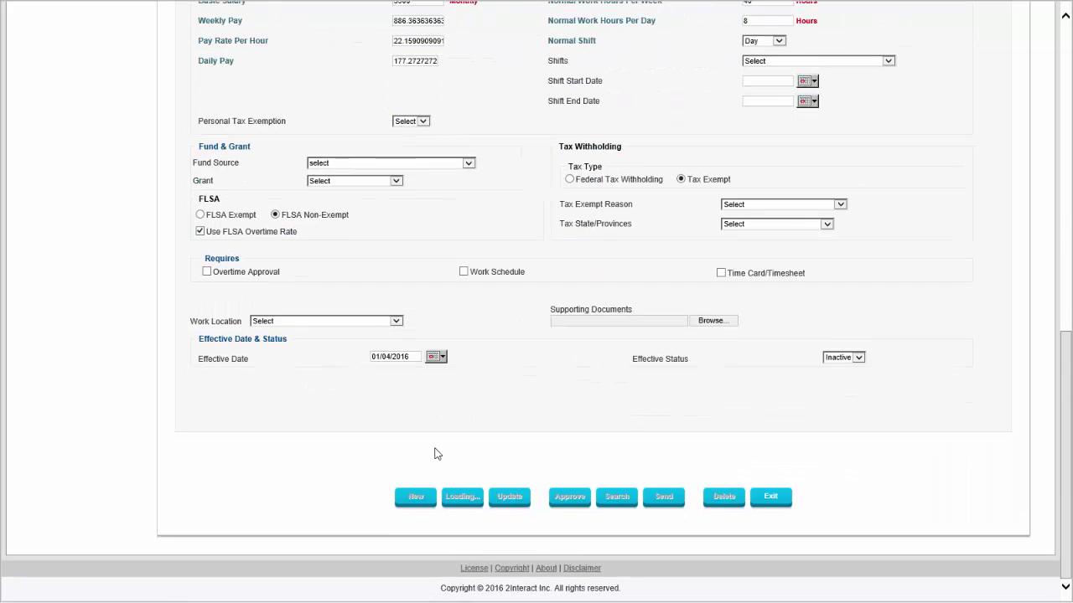
scroll(555, 329, "up", 1)
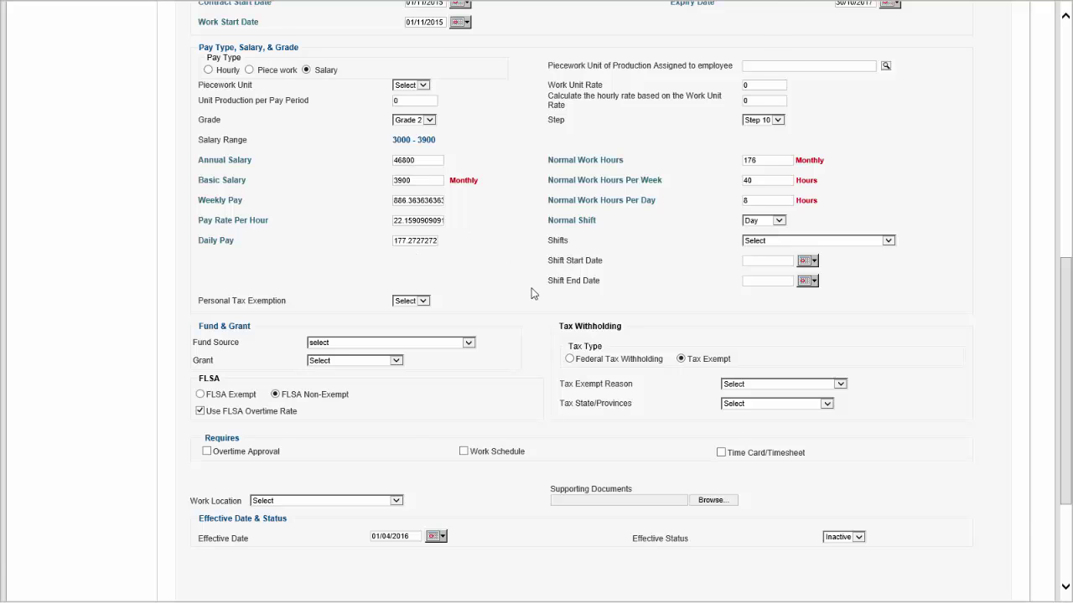
scroll(533, 297, "down", 2)
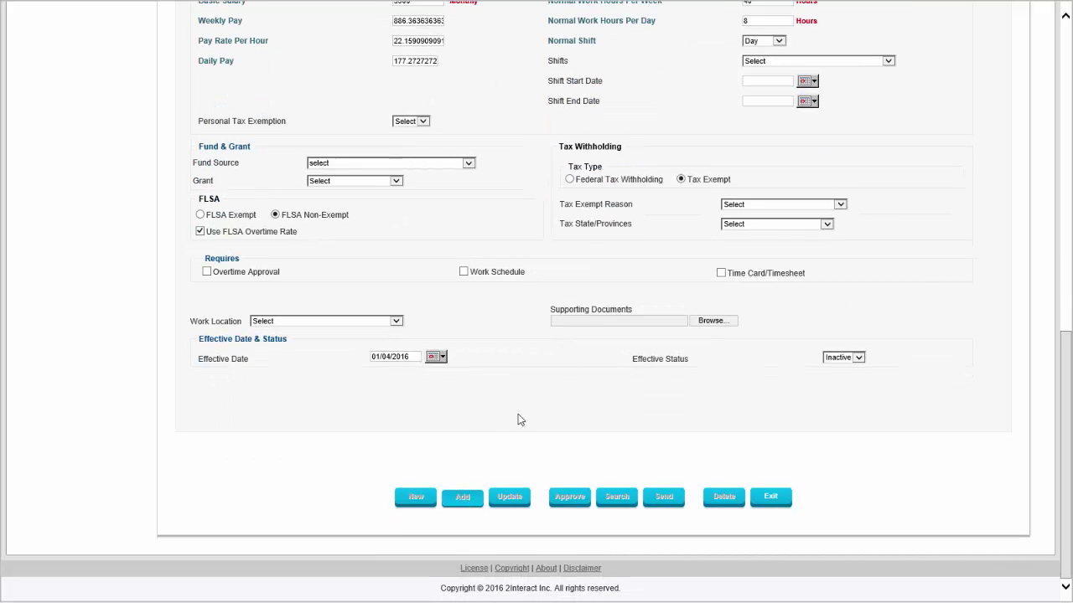
scroll(510, 433, "up", 2)
scroll(511, 367, "up", 5)
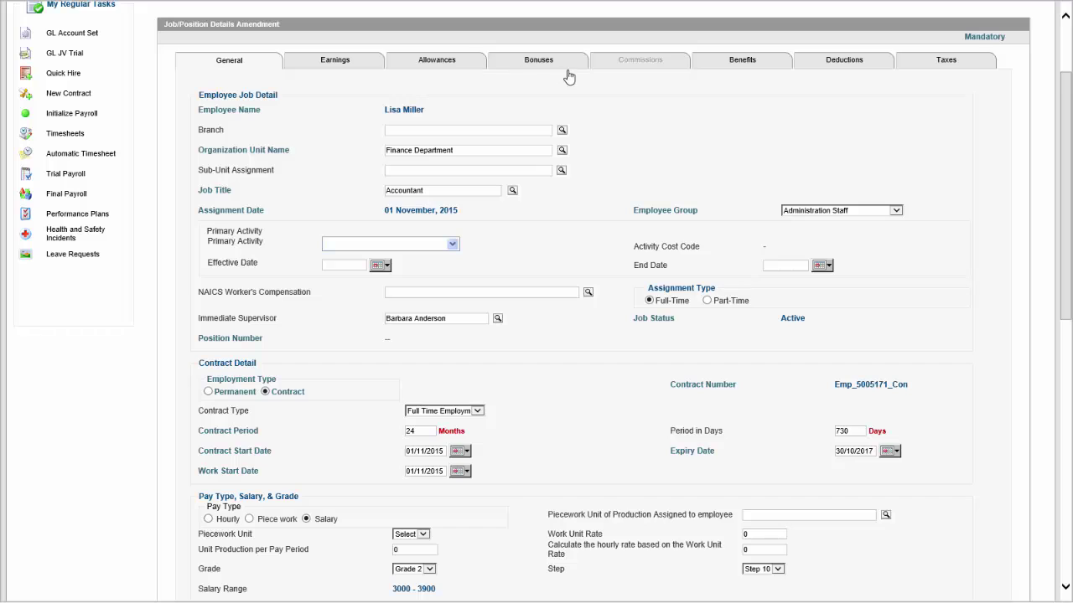
Add the Job/Position Details Amendment, then exit and confirm to return to Amendment No. 152.
left_click(745, 65)
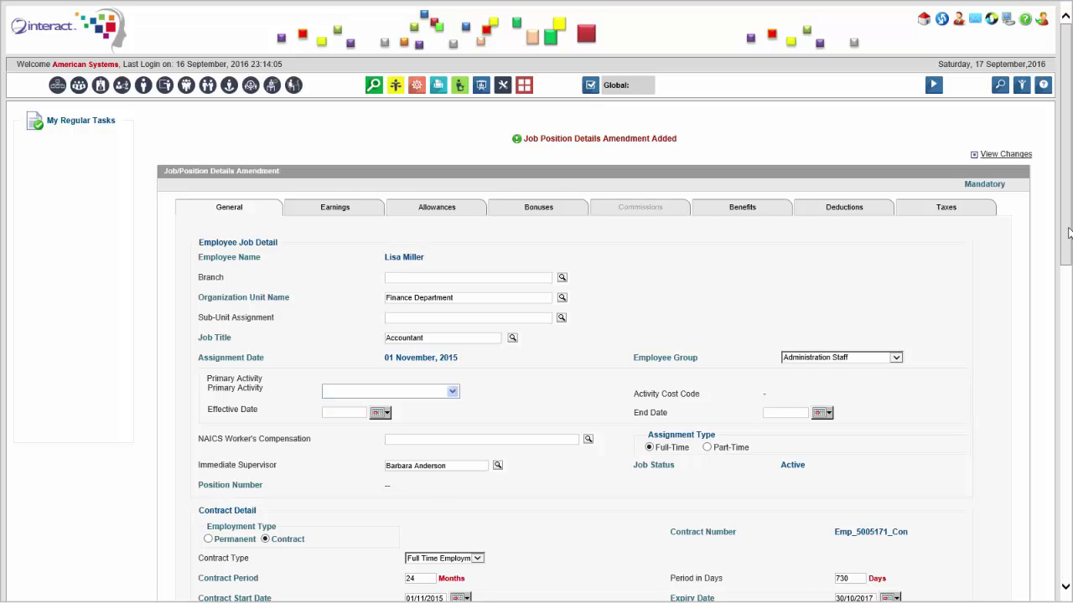
left_click_drag(1067, 231, 1067, 549)
left_click(764, 503)
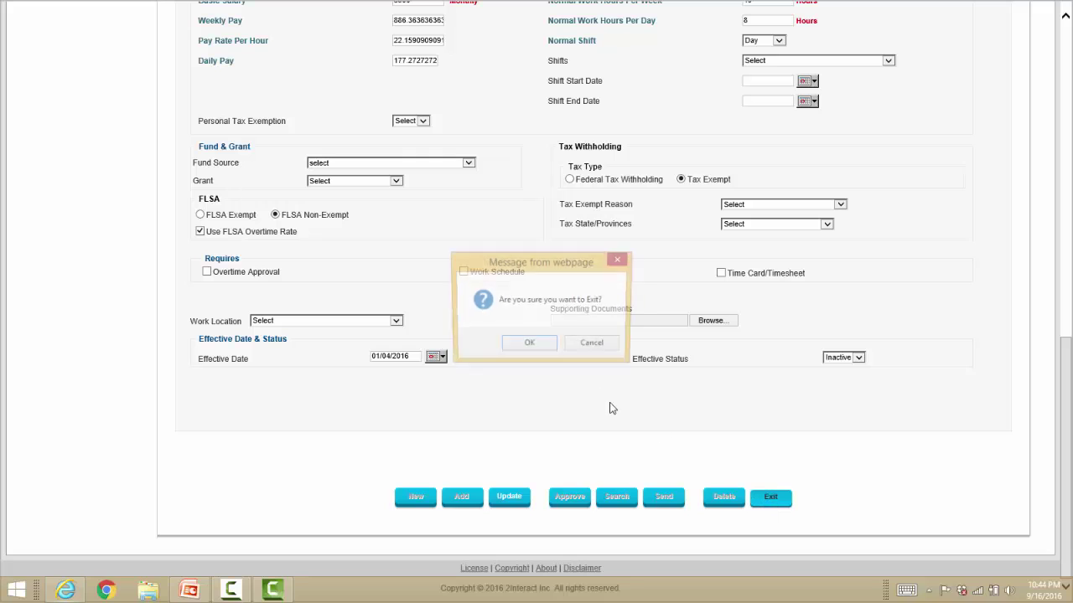
left_click(546, 349)
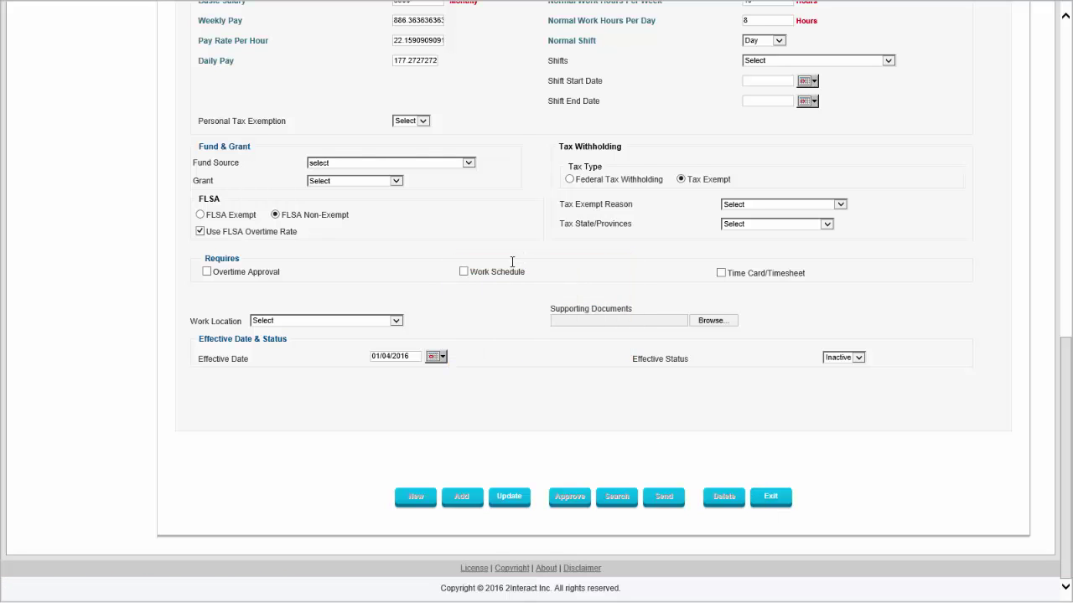
scroll(512, 262, "up", 1)
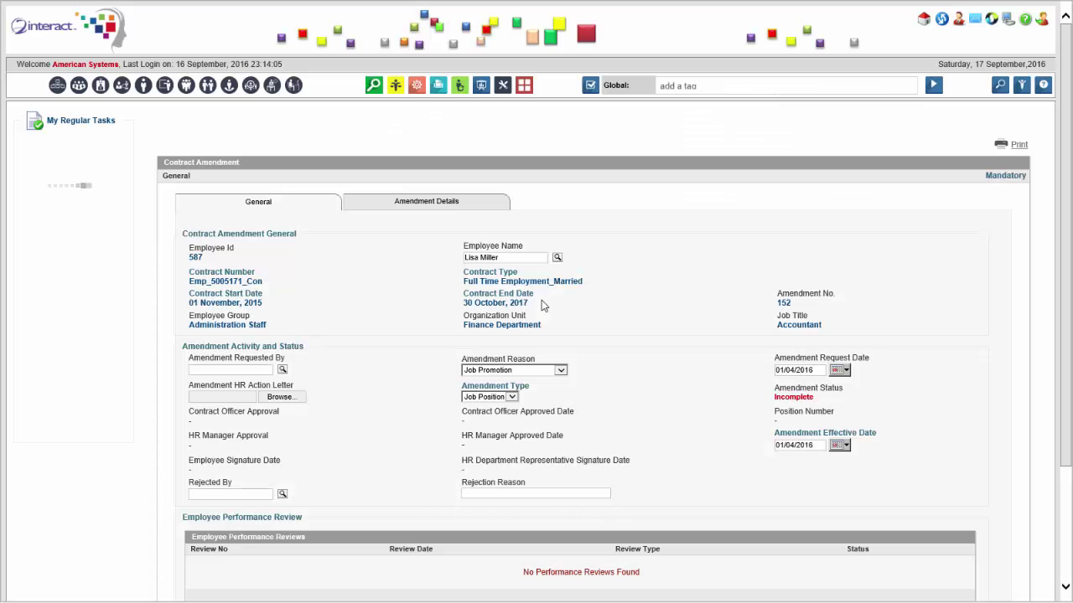
Approve Contract Amendment No. 152 from its General tab so the status reads Approved.
left_click(267, 219)
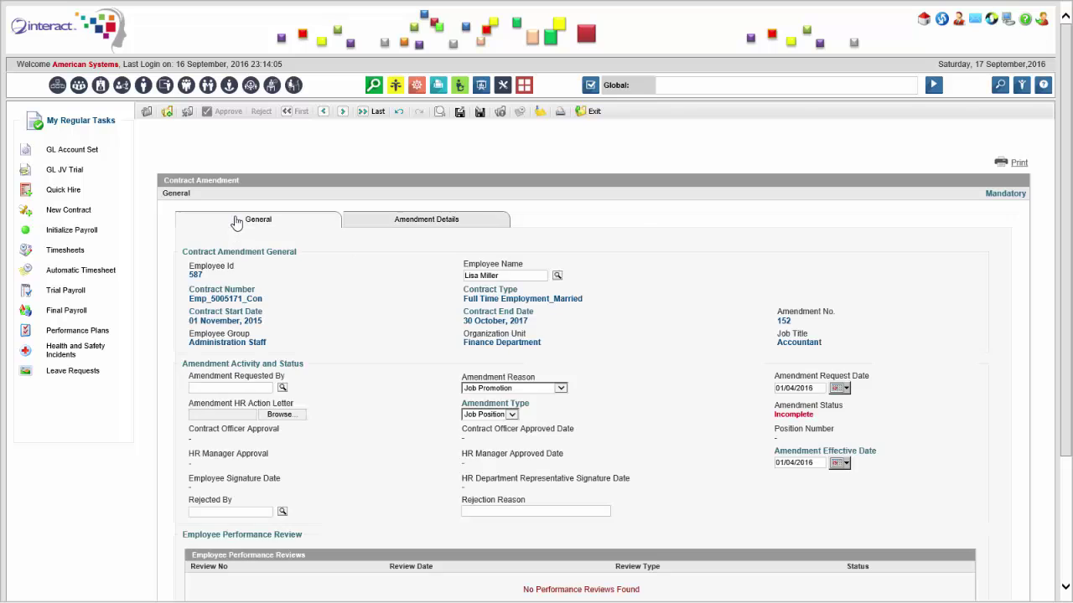
scroll(484, 391, "down", 2)
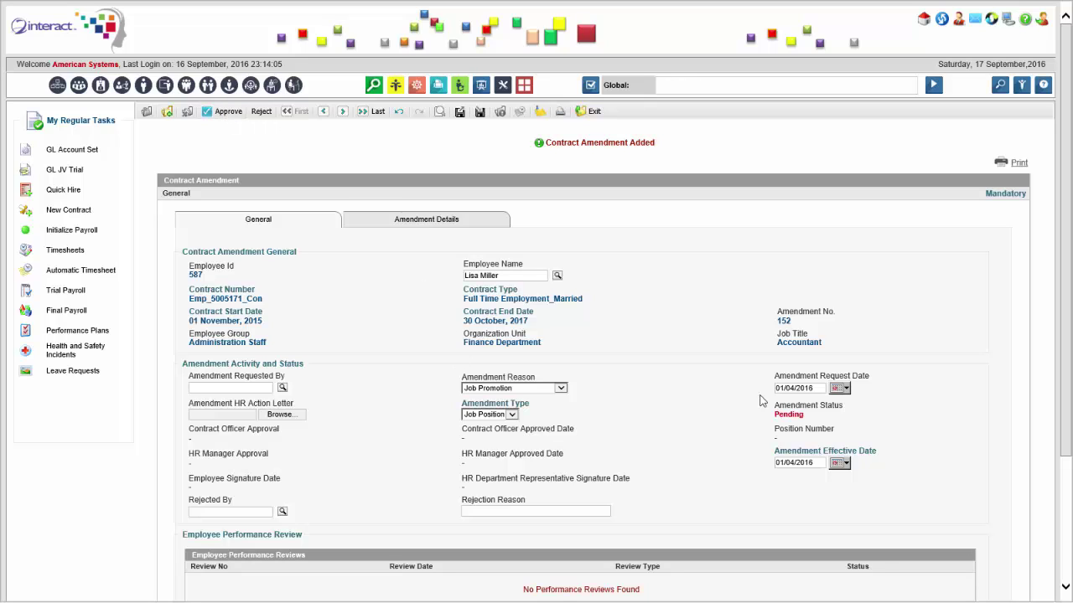
left_click(222, 117)
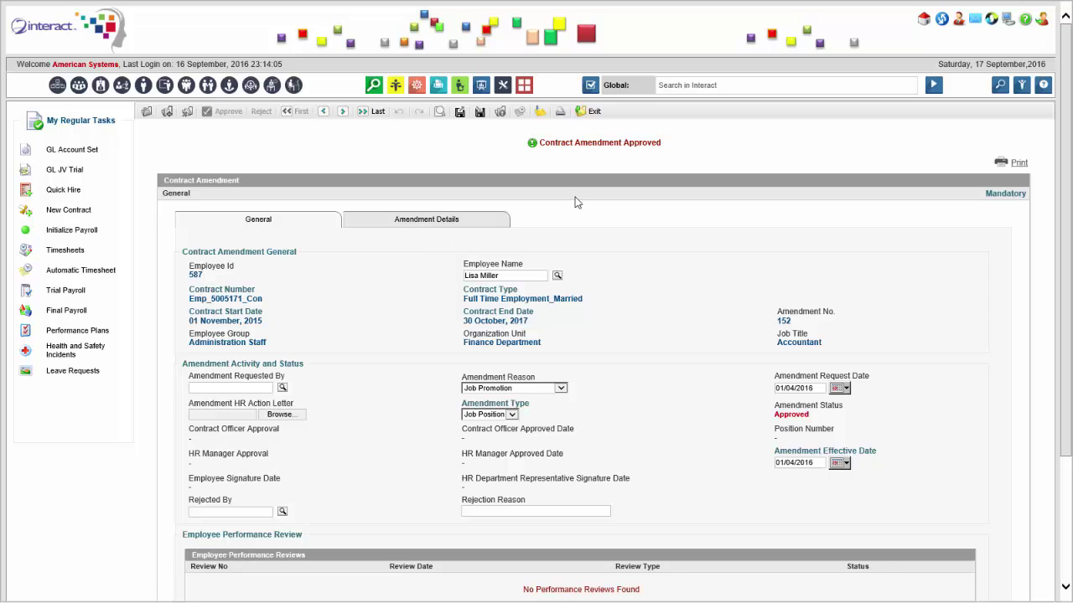
left_click(676, 85)
Search 'off cycle' and open the Off-Cycle Payroll activity.
type("off cycle")
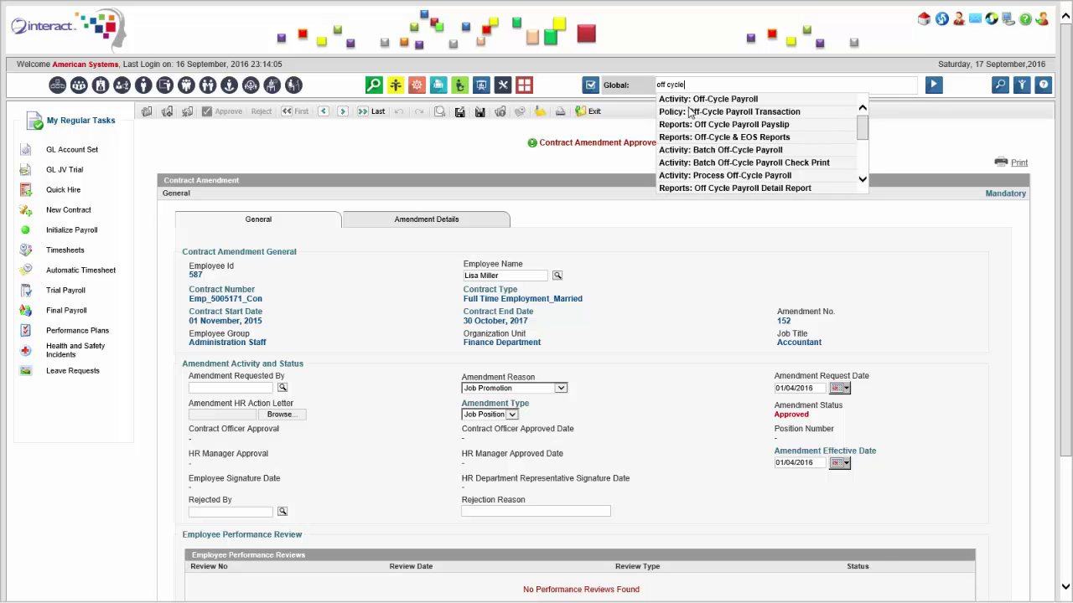
left_click(713, 101)
left_click(932, 85)
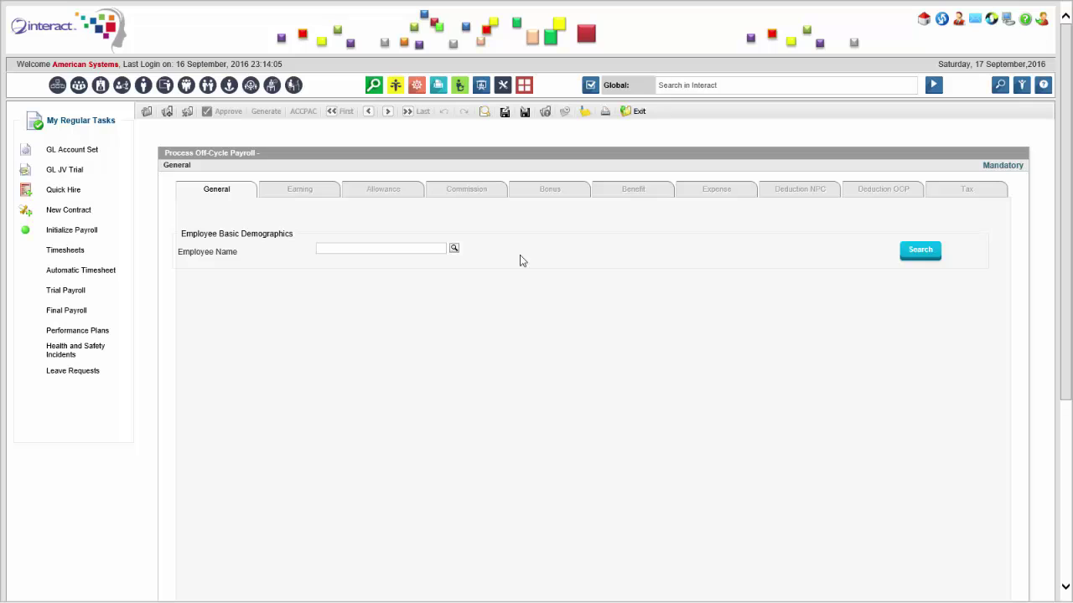
Look up the employee and load their payroll details.
left_click(454, 251)
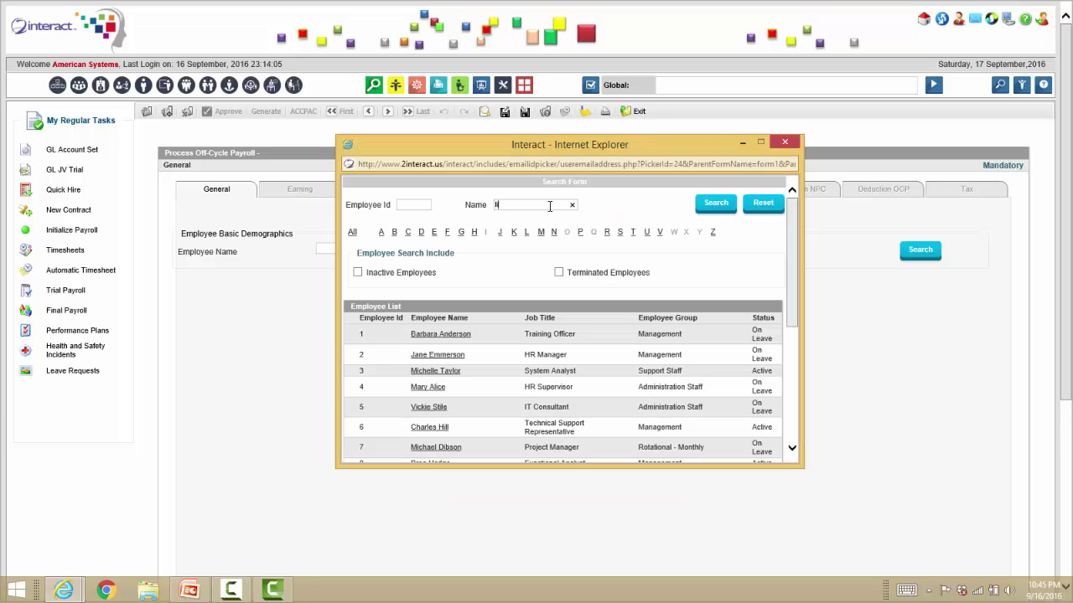
key("Return")
left_click(439, 358)
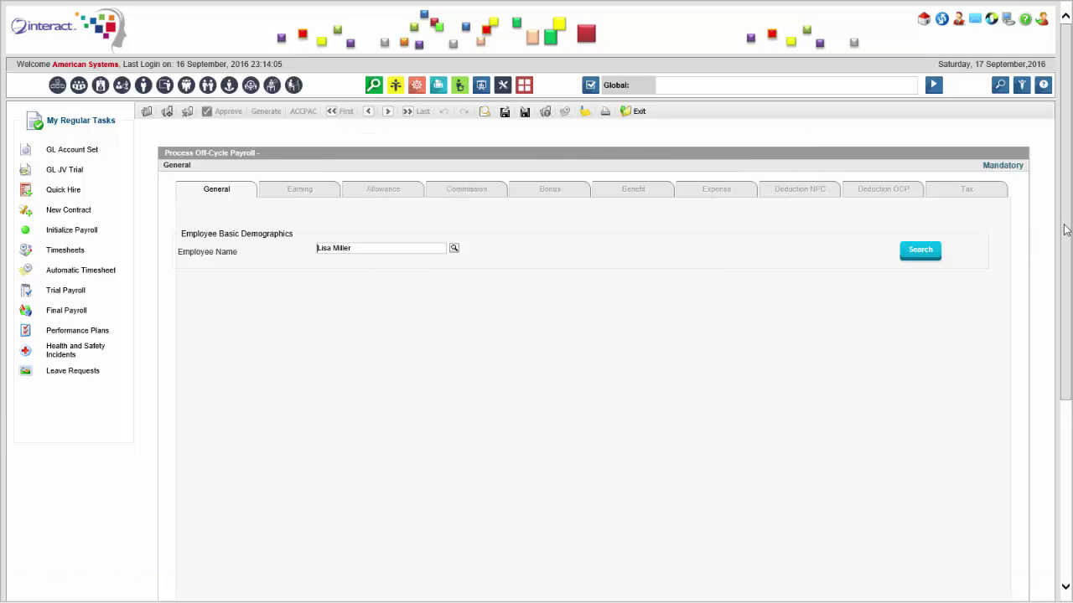
left_click(919, 258)
scroll(1071, 149, "down", 3)
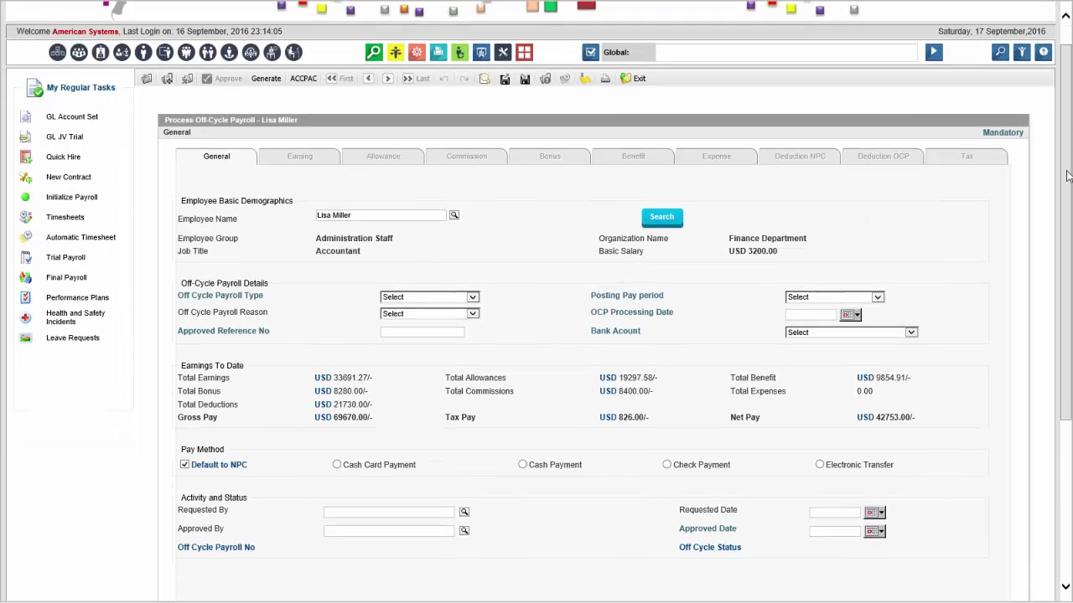
Set type Advance Salary, pay period June 2016, OCP date 01/06/2016 and bank HSBC.
left_click(456, 195)
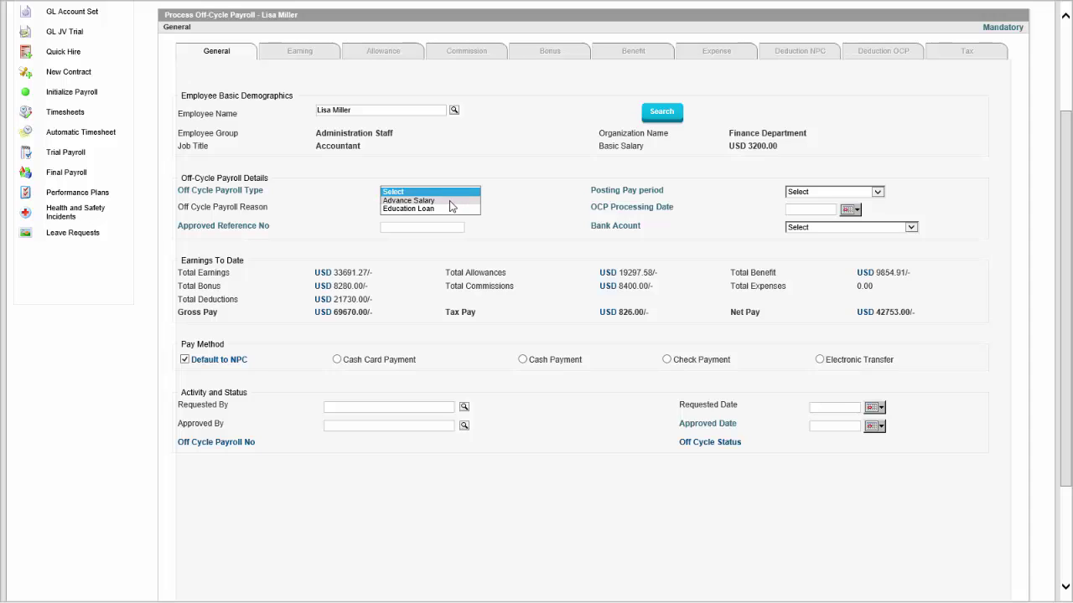
left_click(450, 201)
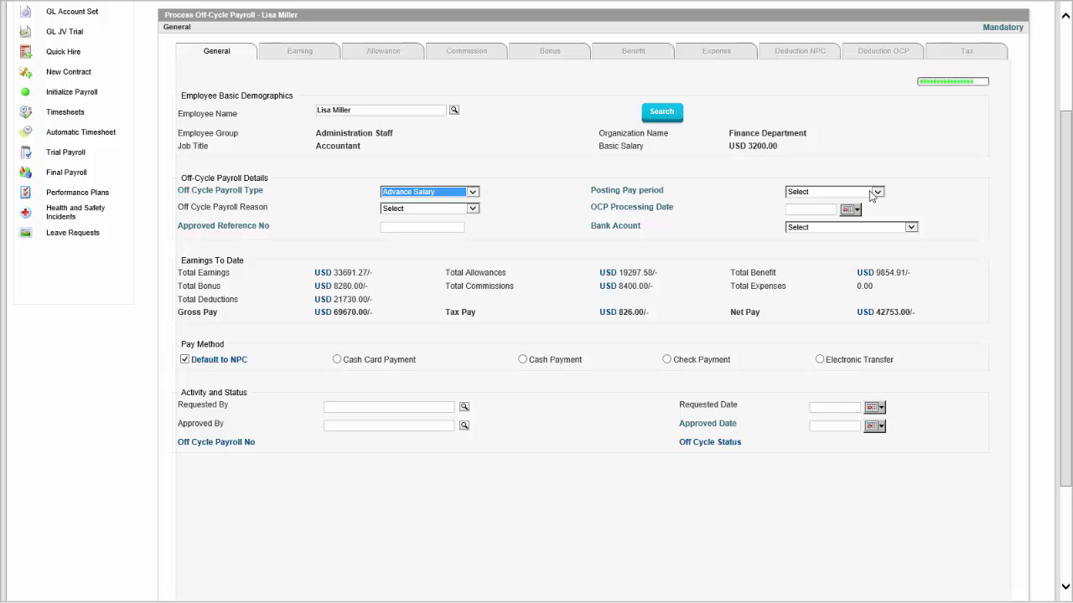
left_click(847, 192)
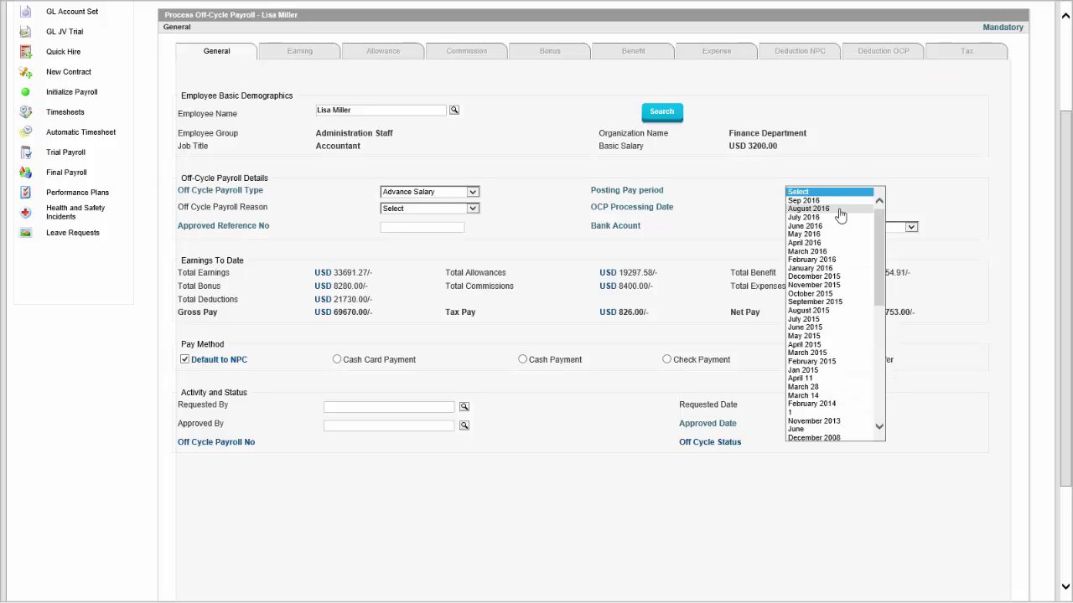
left_click(829, 225)
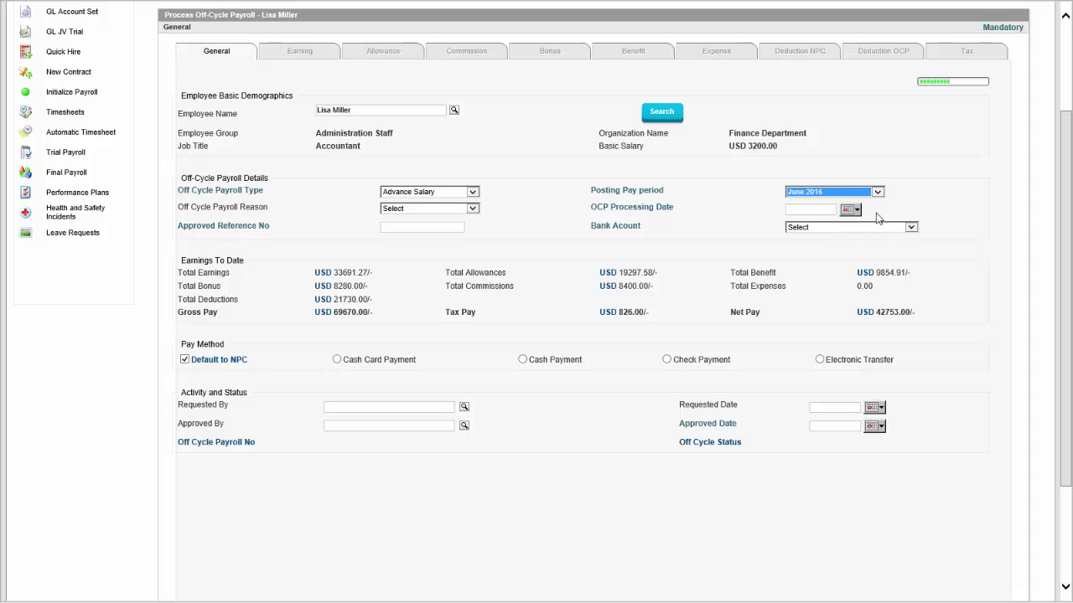
left_click(851, 210)
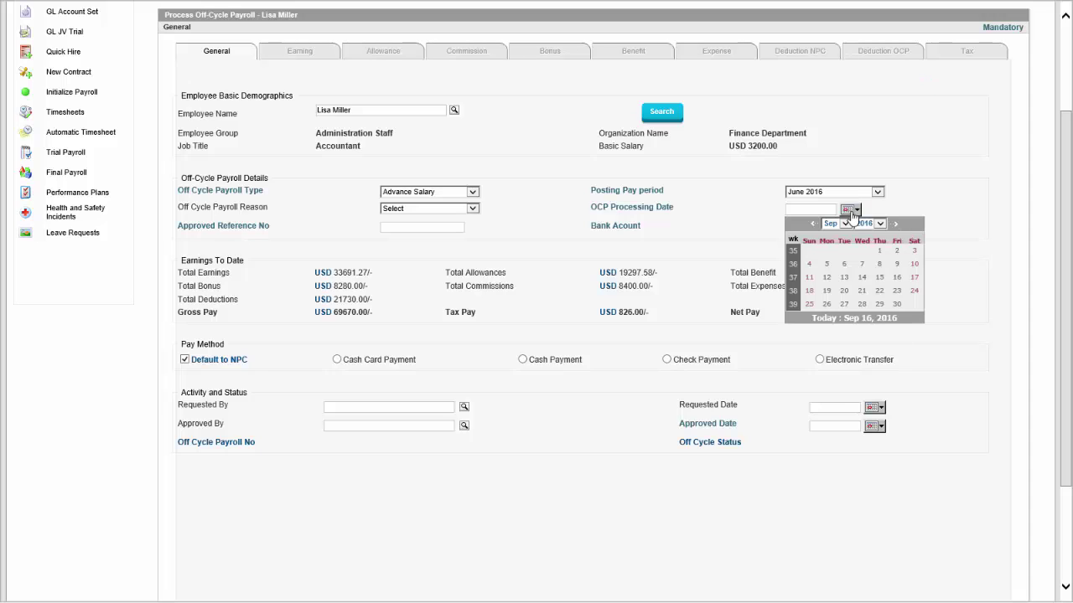
left_click(843, 224)
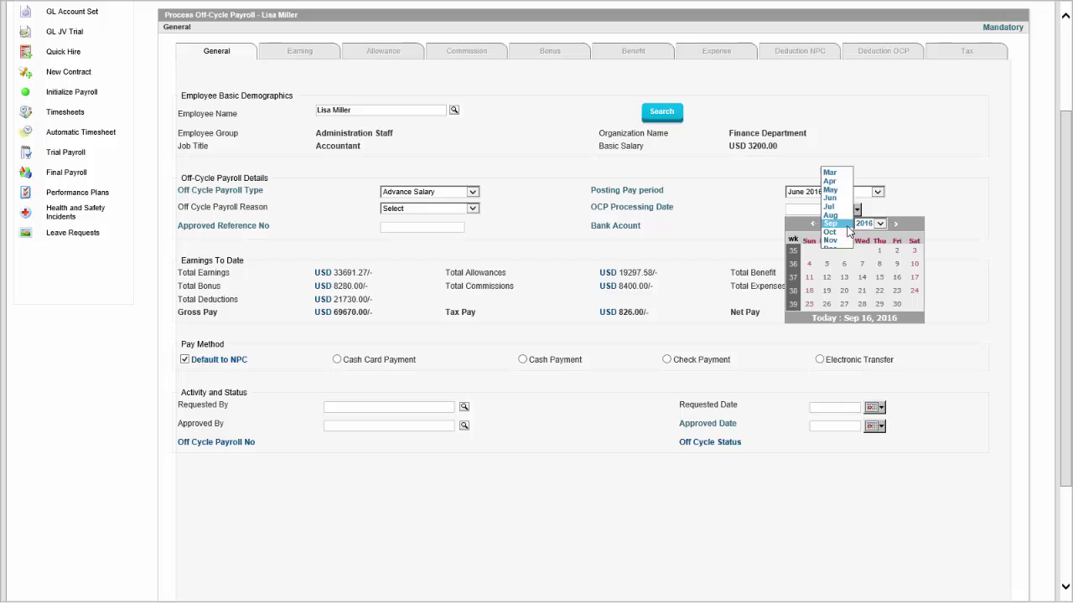
left_click(835, 200)
left_click(861, 252)
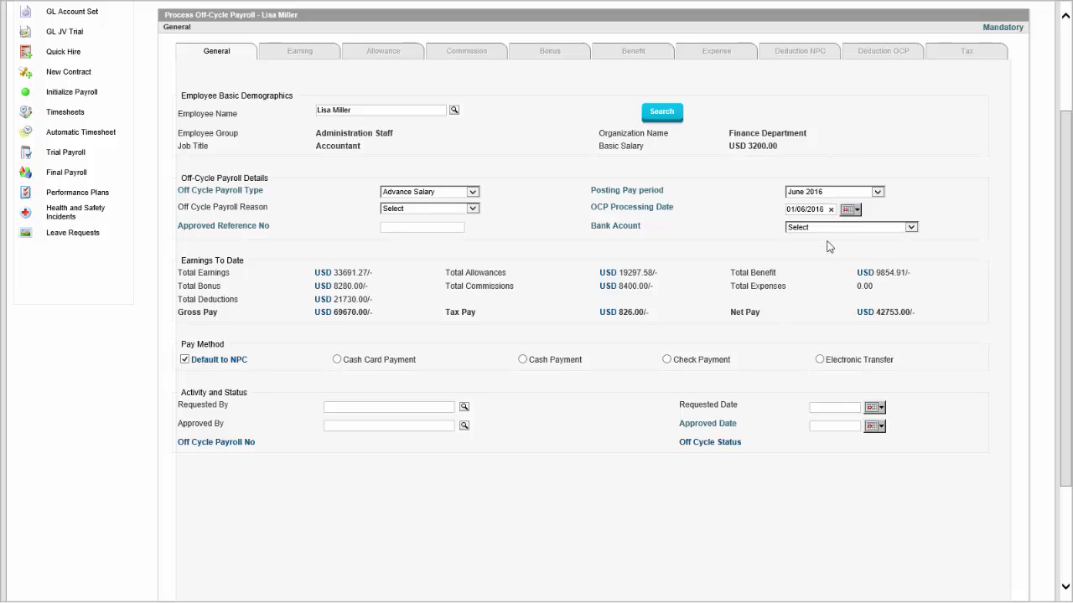
left_click(841, 227)
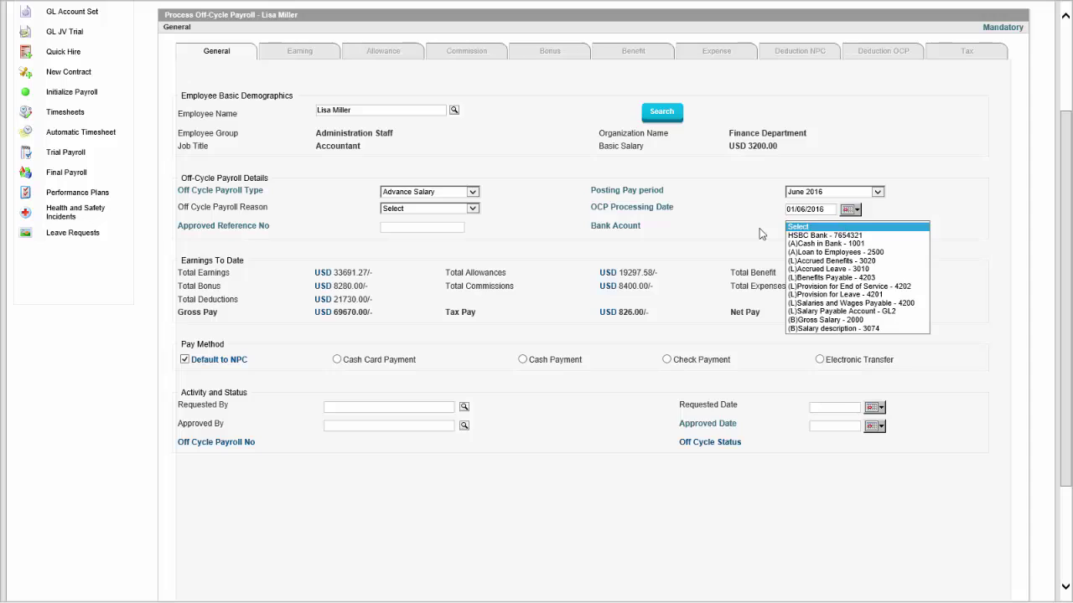
left_click(809, 236)
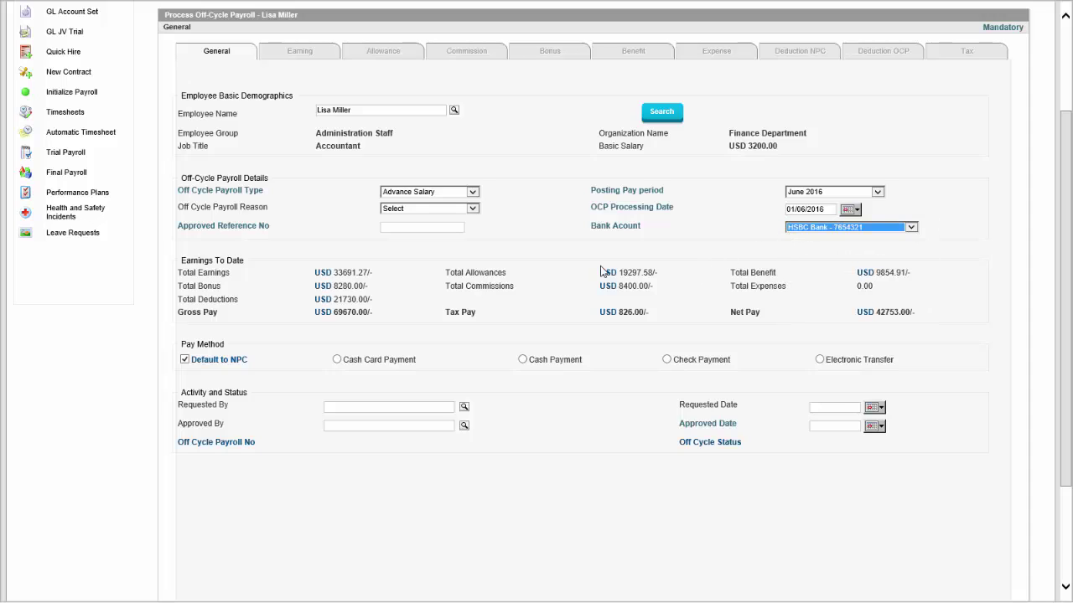
Enter approved reference 234 and generate the off-cycle payroll.
left_click(437, 225)
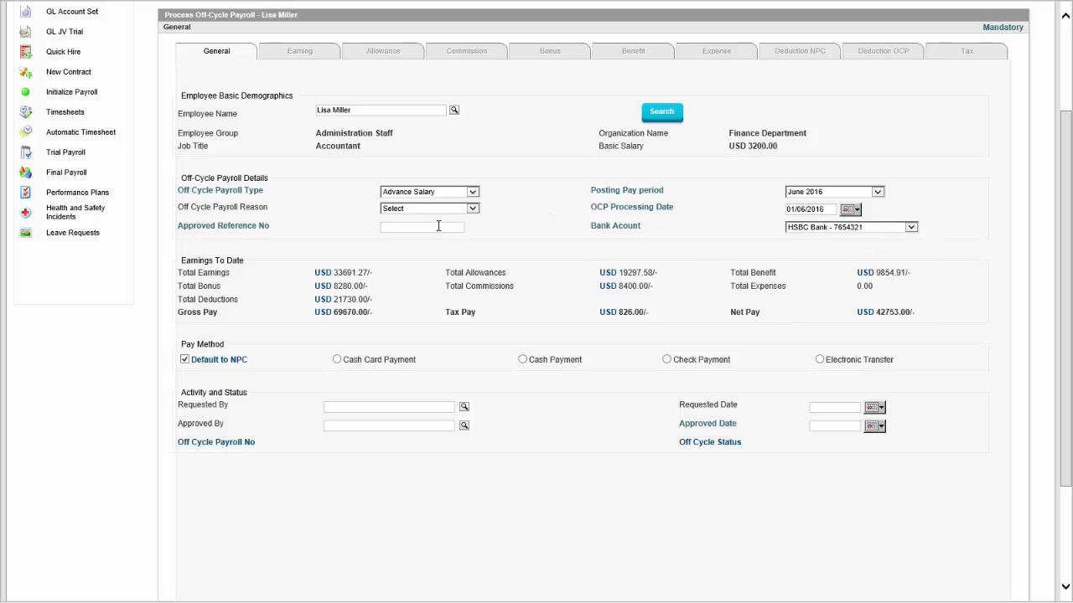
type("23424")
scroll(588, 262, "down", 3)
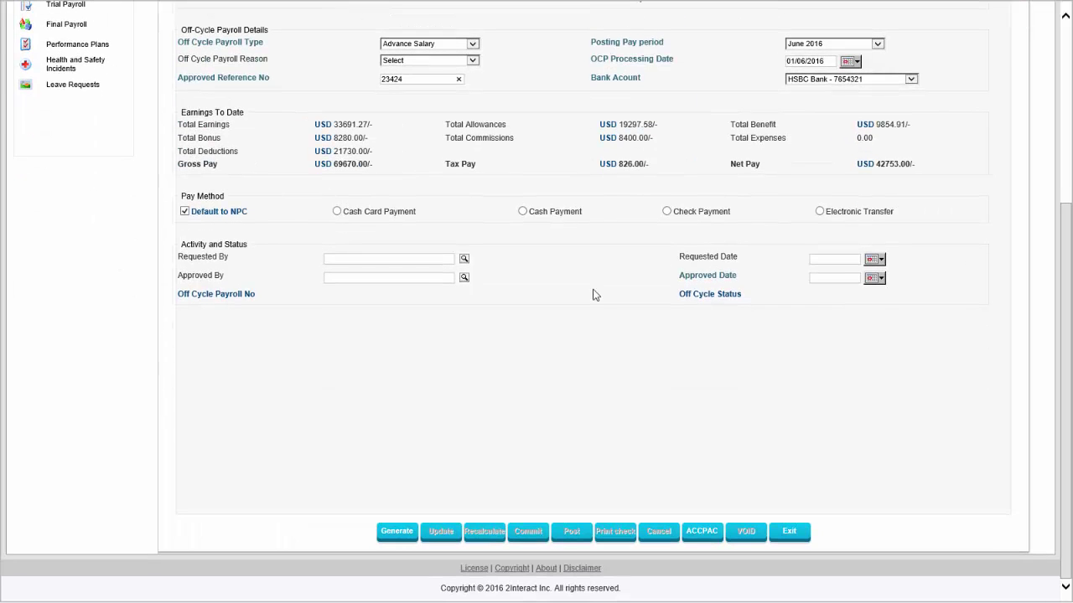
left_click(398, 533)
Add a Salary Advance earning in the Earning tab.
scroll(558, 311, "up", 4)
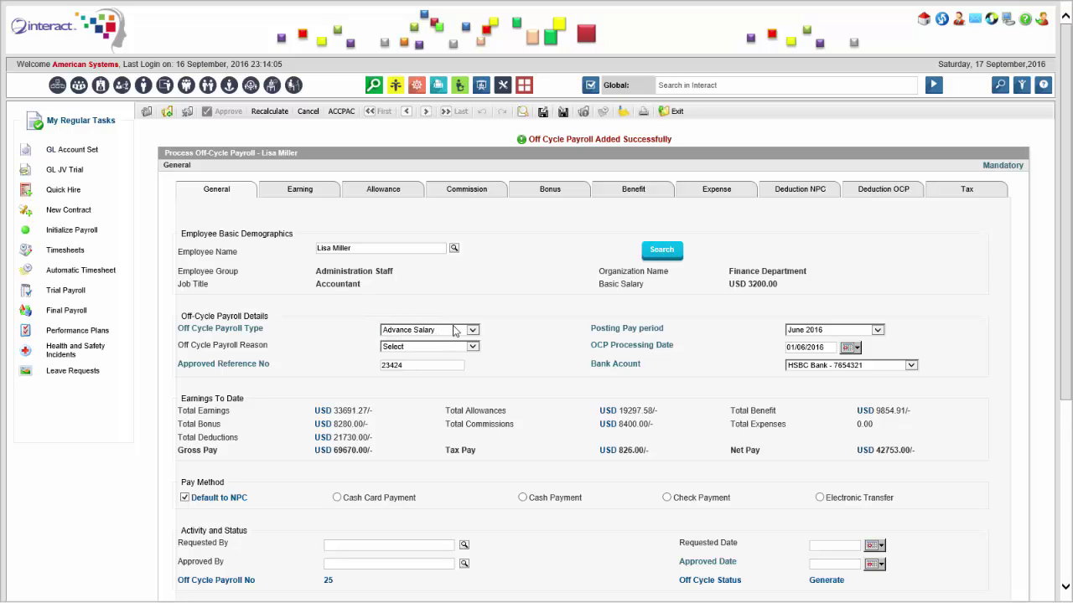
left_click(317, 203)
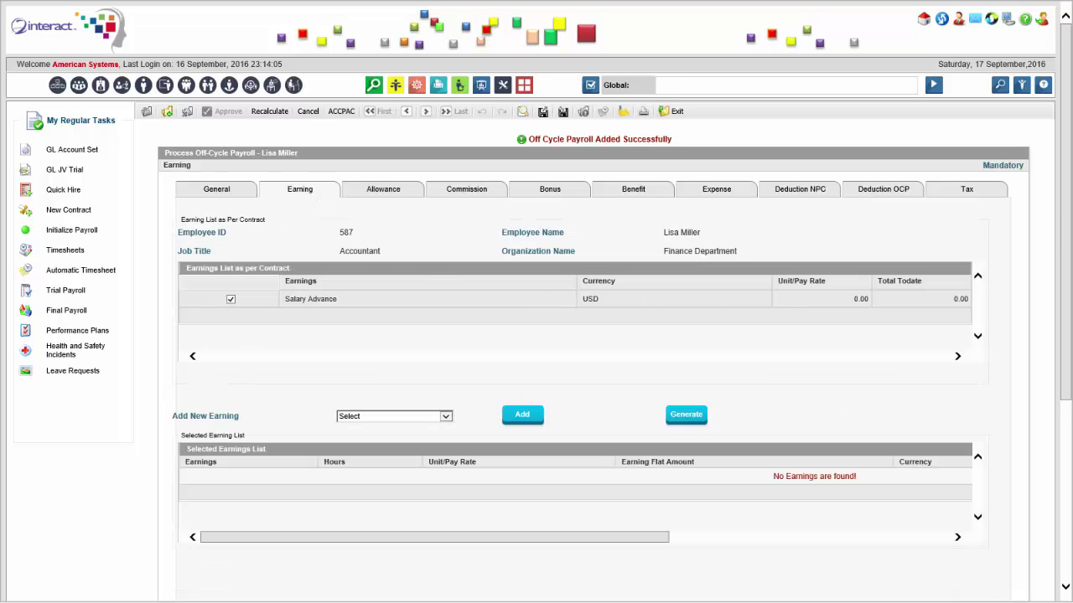
scroll(1068, 205, "down", 3)
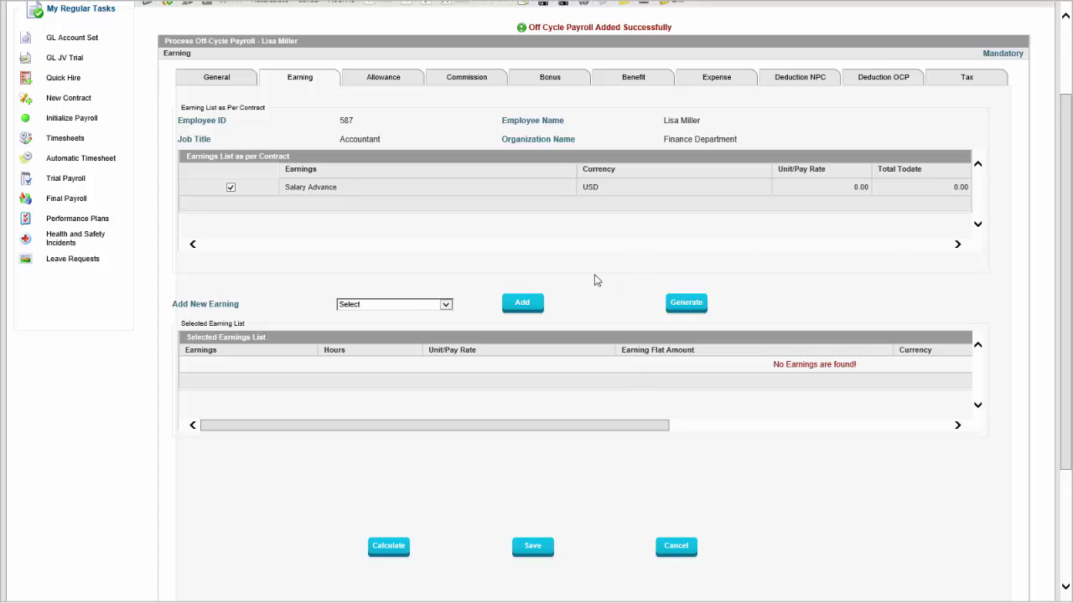
left_click(441, 306)
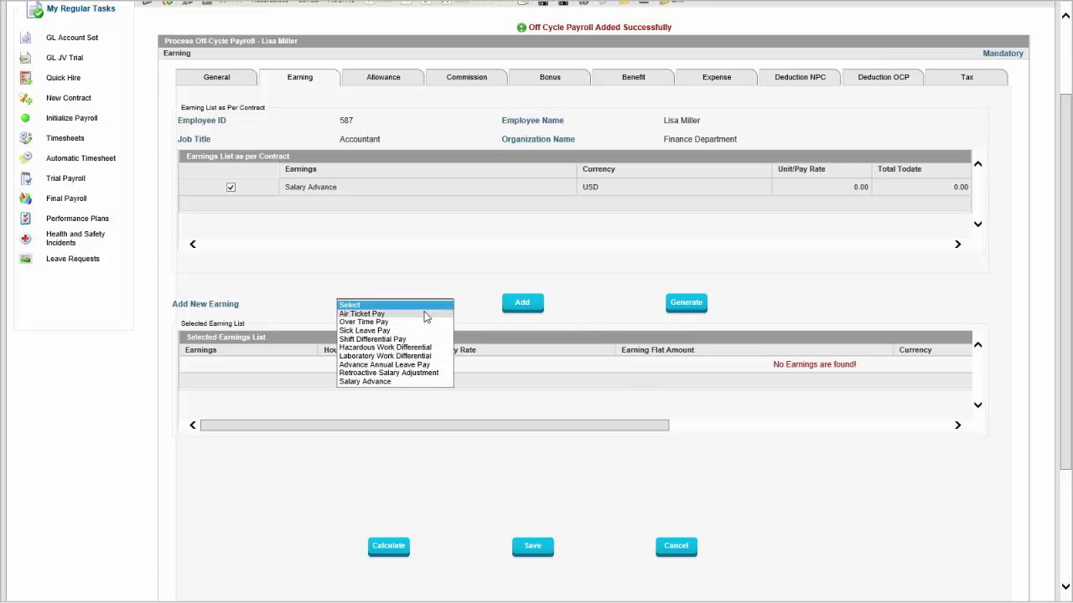
left_click(402, 381)
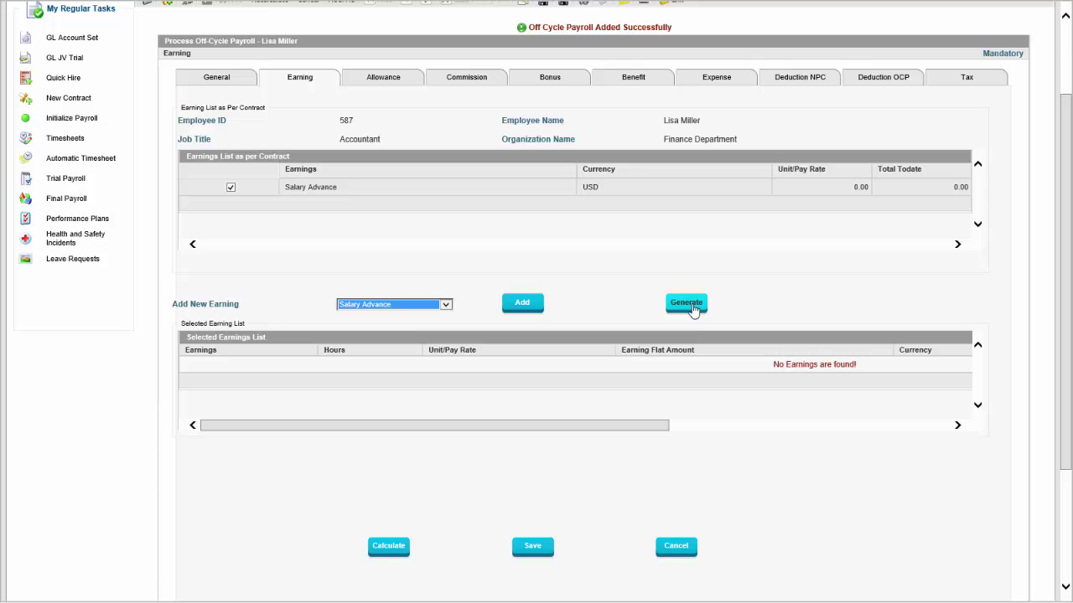
left_click(689, 305)
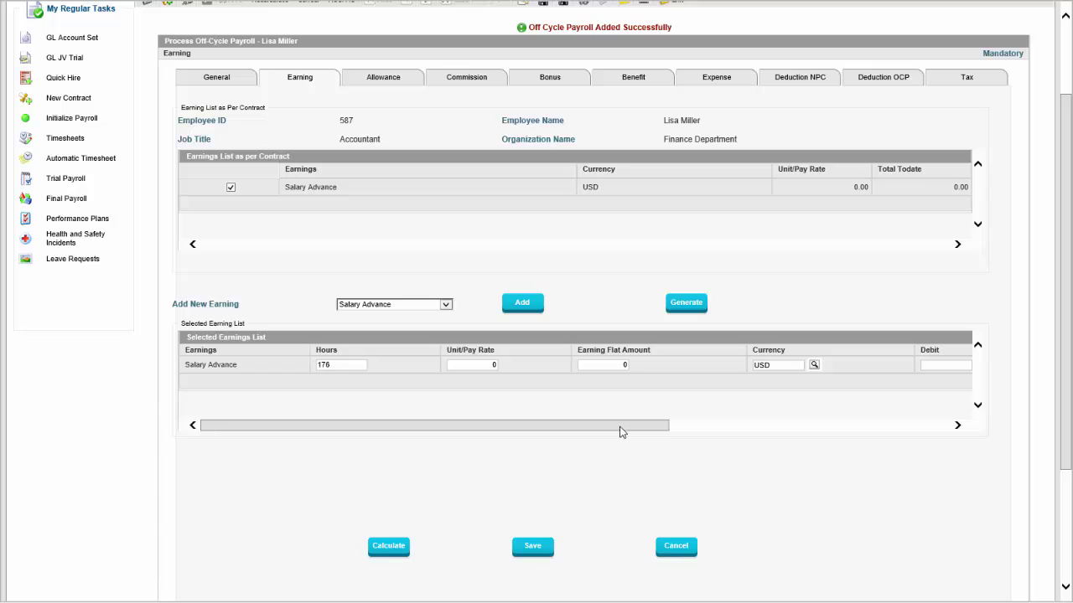
Give the Salary Advance a 4000 flat amount, leave activity unset, and calculate.
left_click(618, 368)
type("4000")
left_click_drag(559, 426, 885, 390)
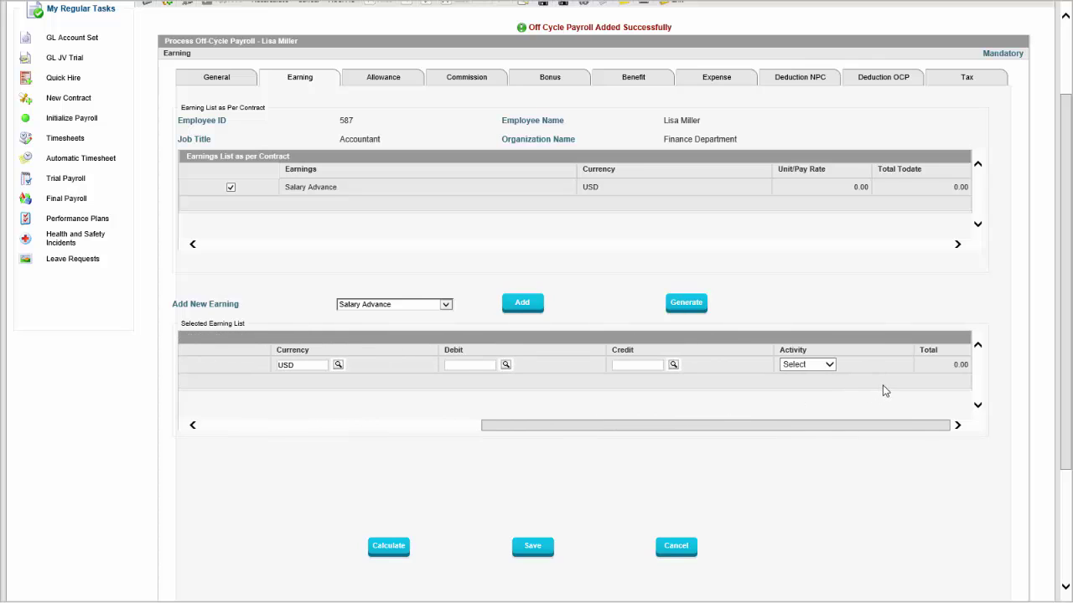
left_click(829, 366)
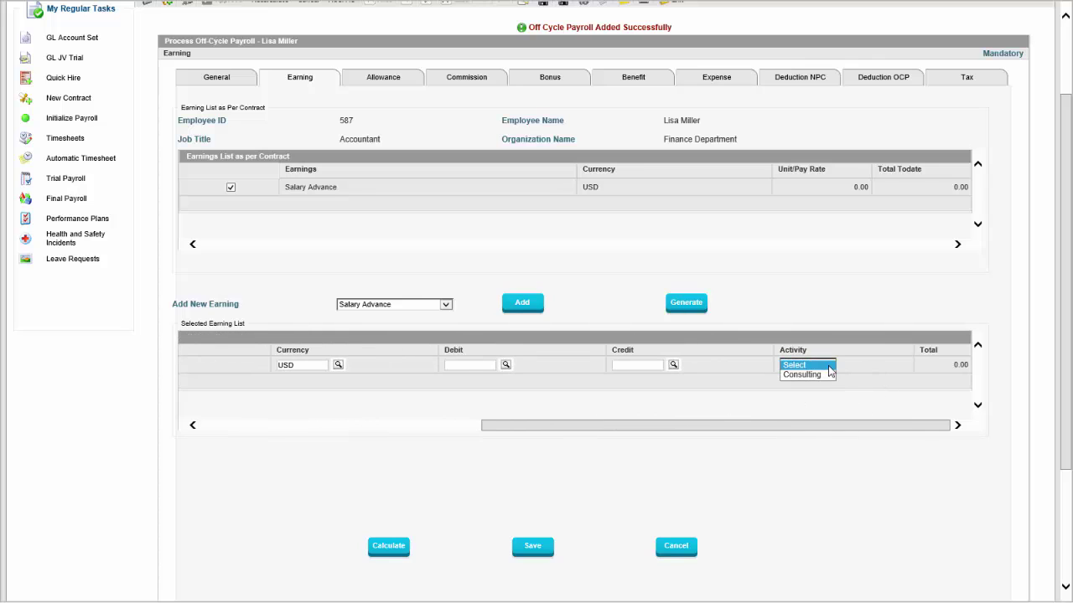
left_click(805, 306)
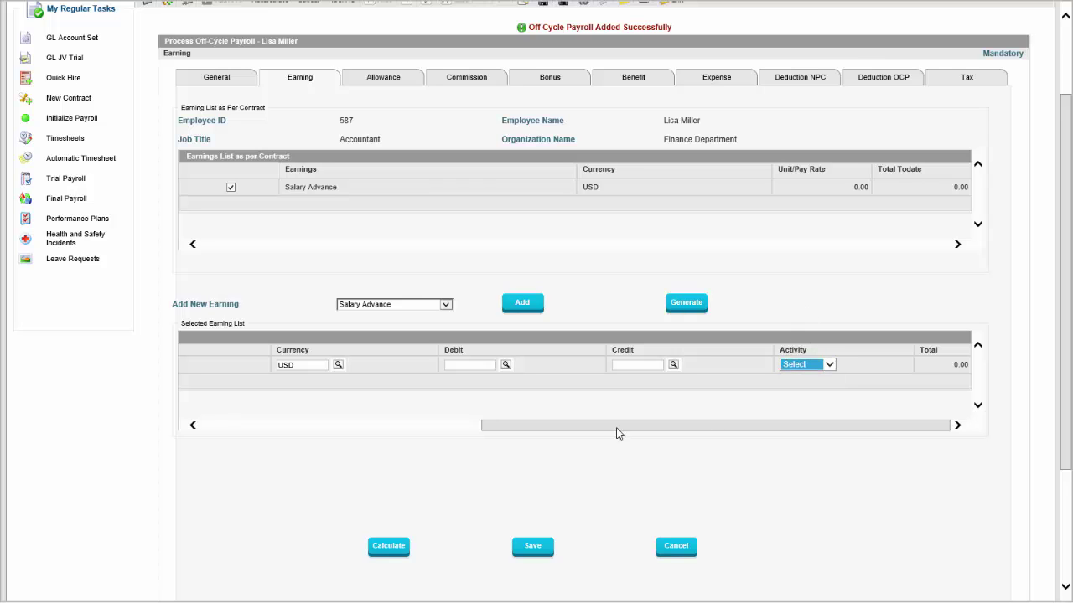
left_click_drag(626, 431, 322, 429)
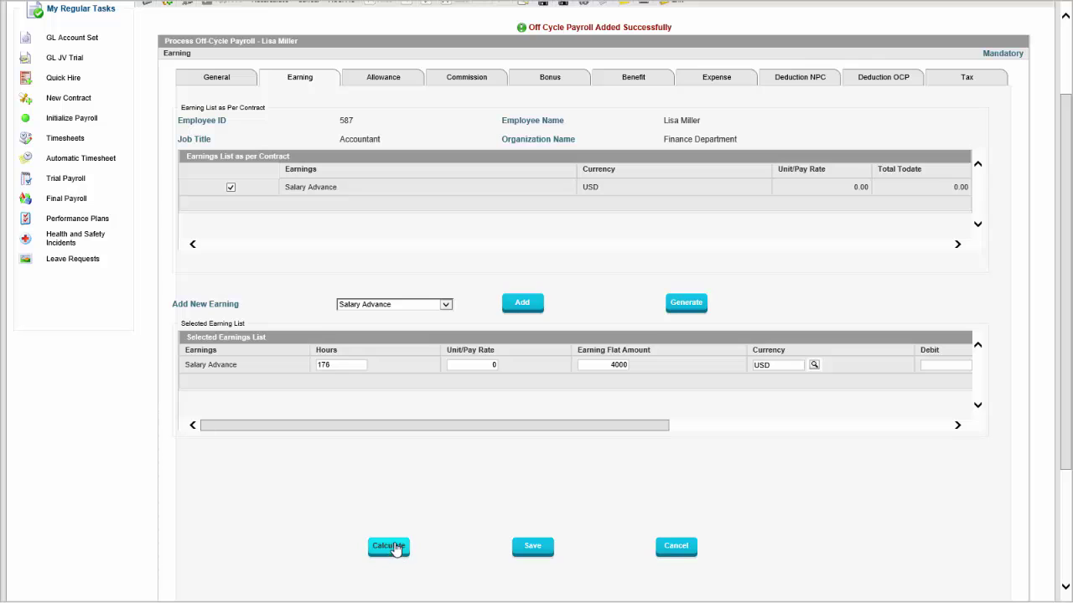
scroll(419, 548, "down", 2)
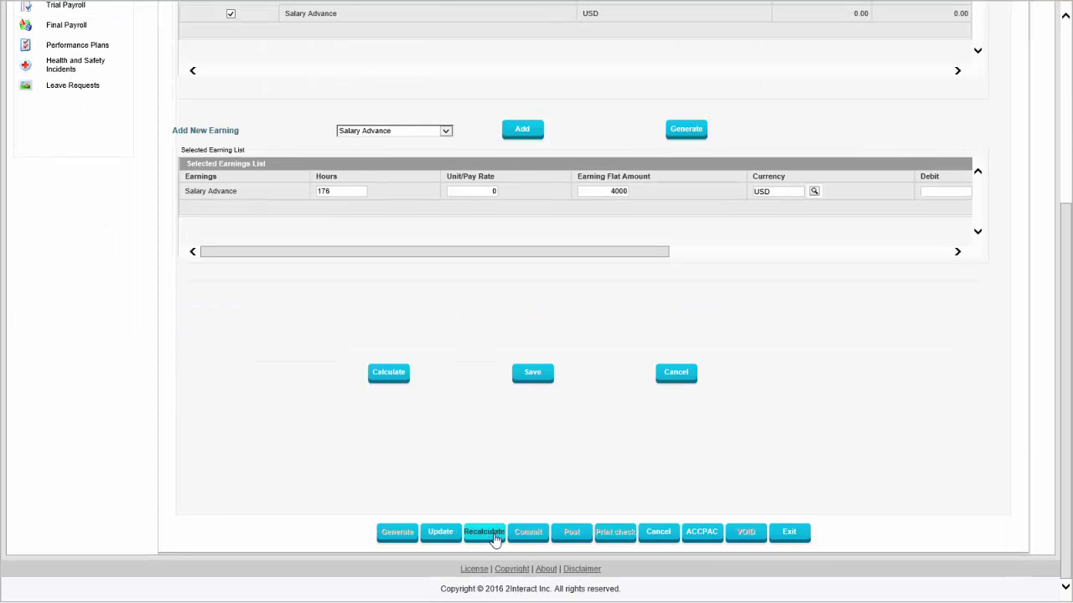
left_click(393, 372)
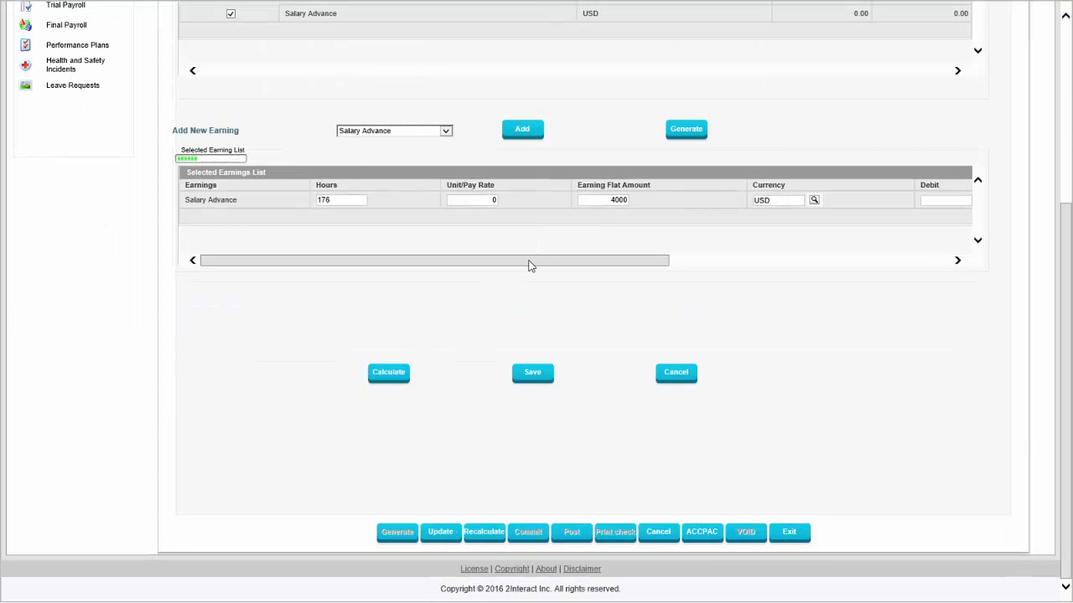
Recalculate the off-cycle payroll.
left_click_drag(542, 250, 898, 223)
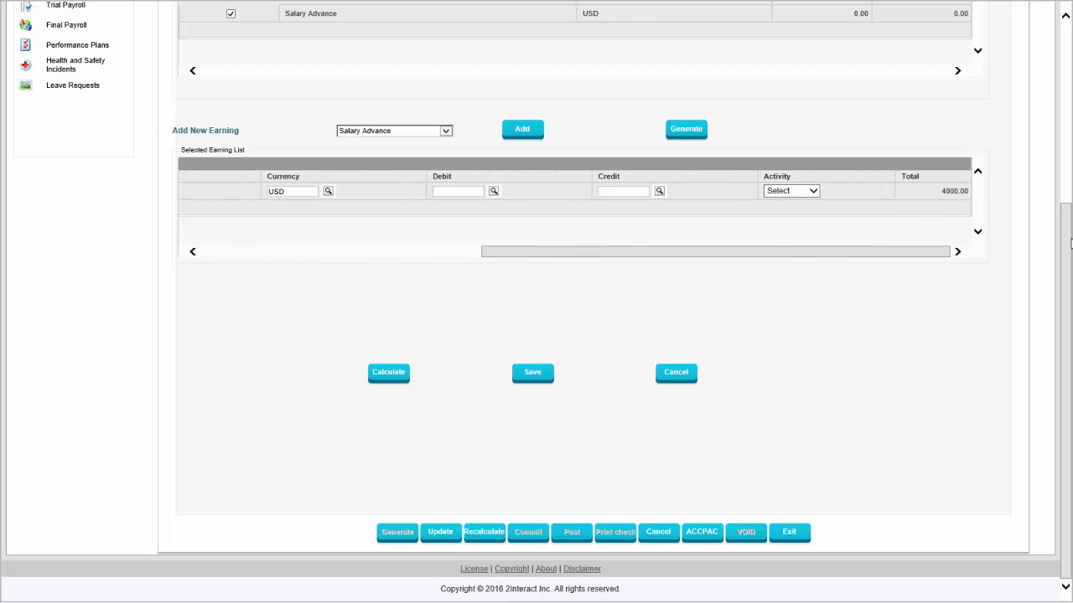
scroll(1070, 243, "up", 5)
scroll(1070, 243, "down", 3)
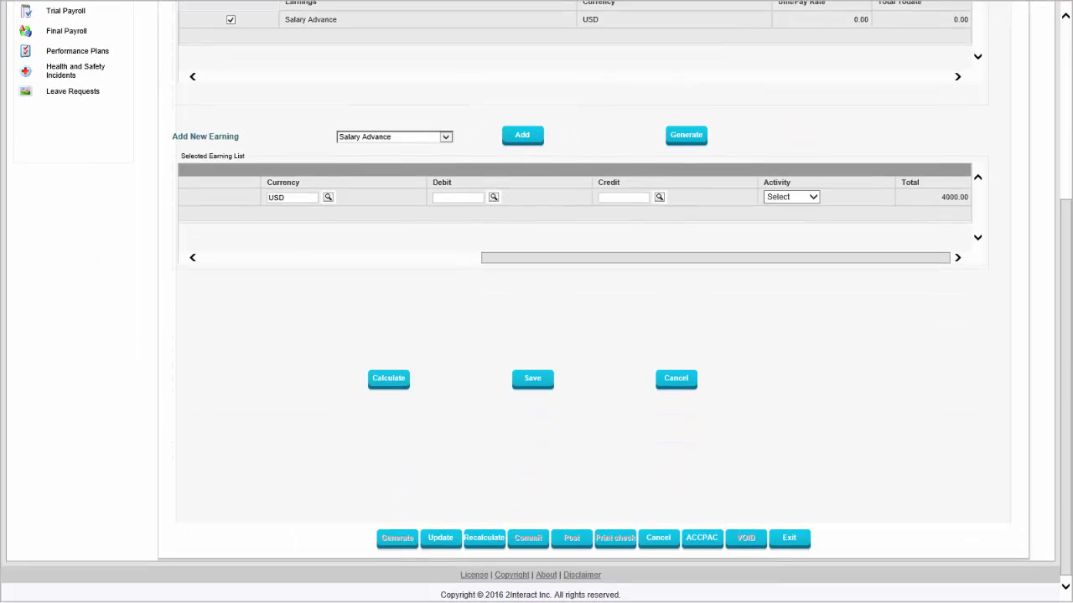
left_click(484, 534)
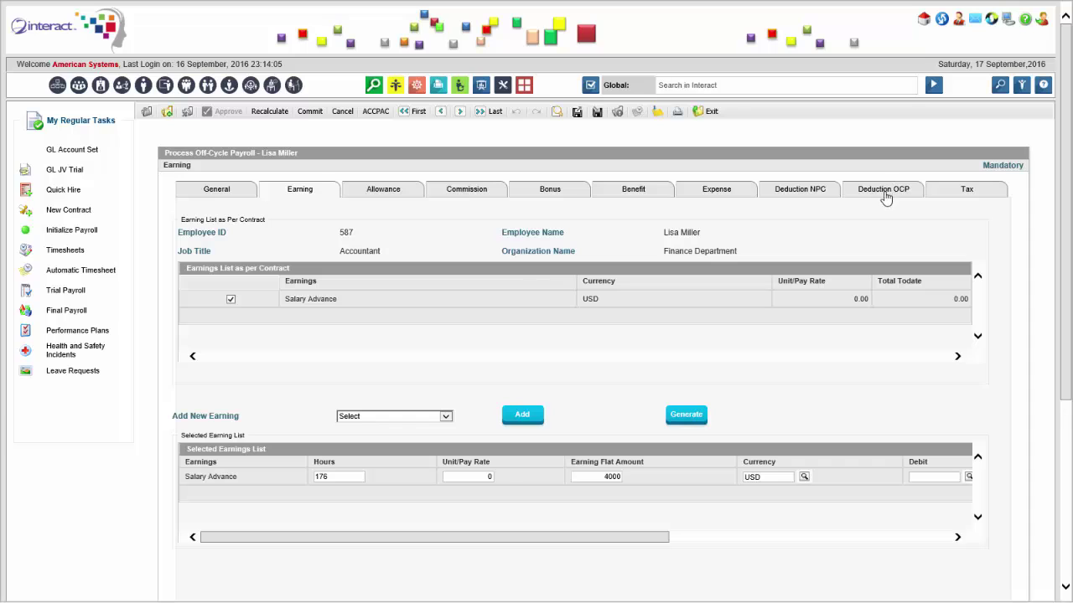
In Deduction NPC, choose Percentage with Auto Deduct starting 01/06/2016.
left_click(816, 195)
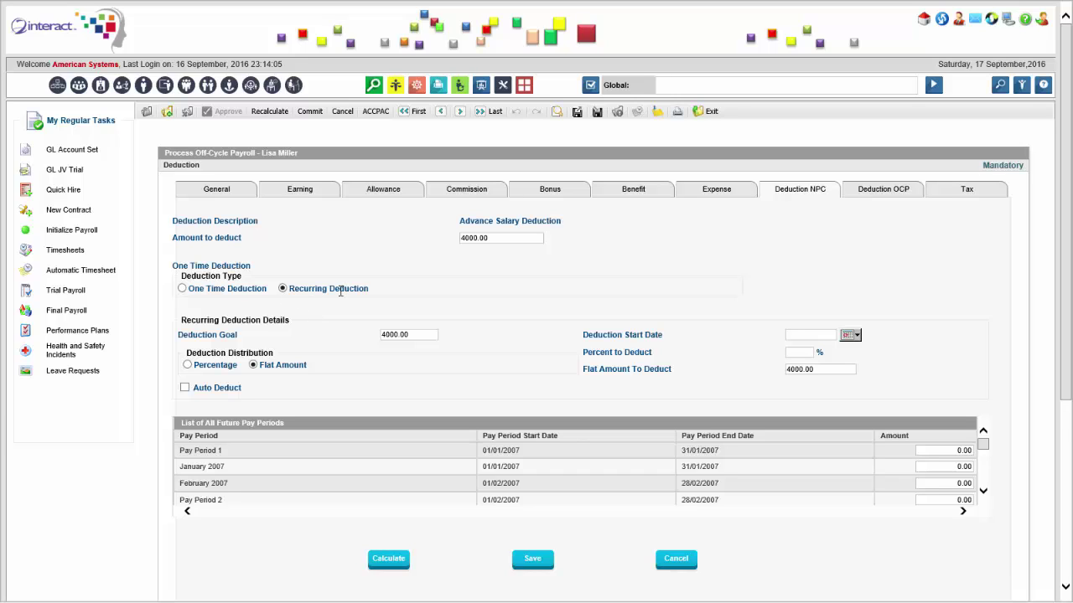
left_click(188, 366)
left_click(185, 388)
left_click(849, 335)
left_click(841, 349)
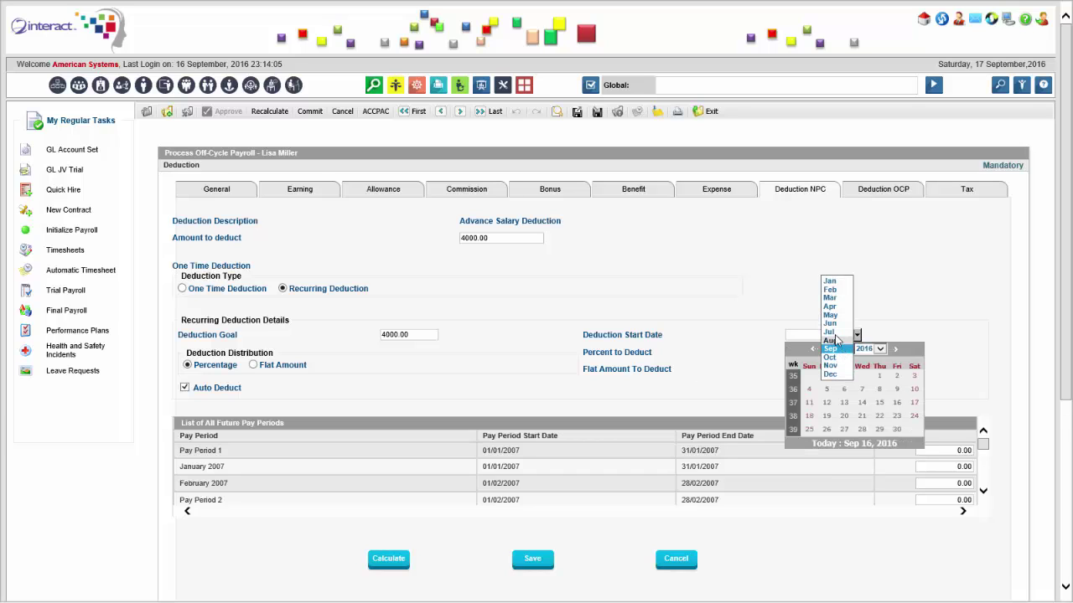
left_click(830, 323)
left_click(863, 376)
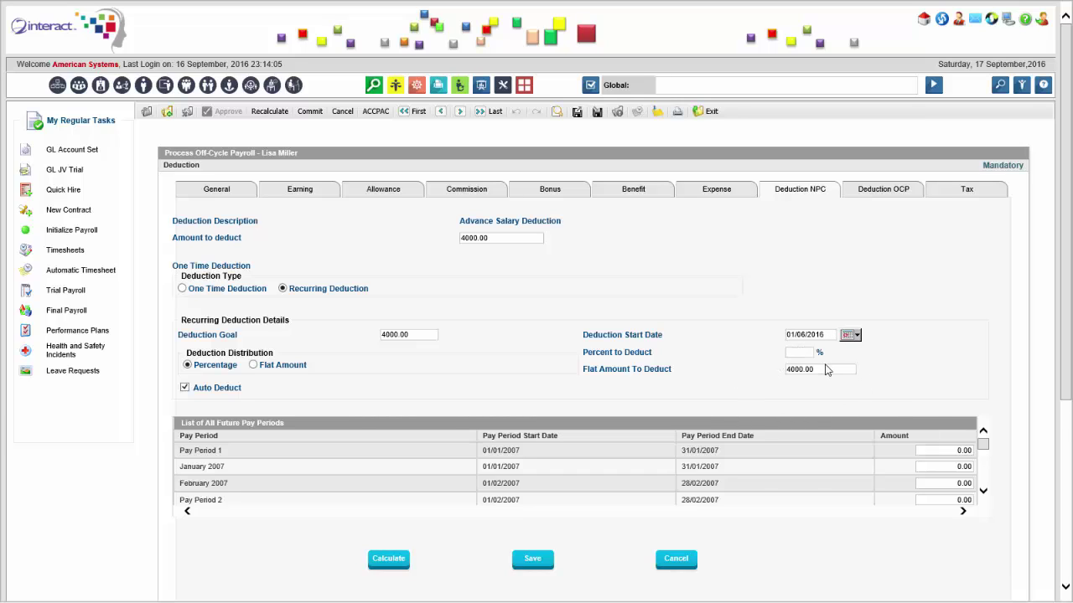
Enter 25 percent to deduct and calculate the per-period amounts.
type("25")
left_click(394, 558)
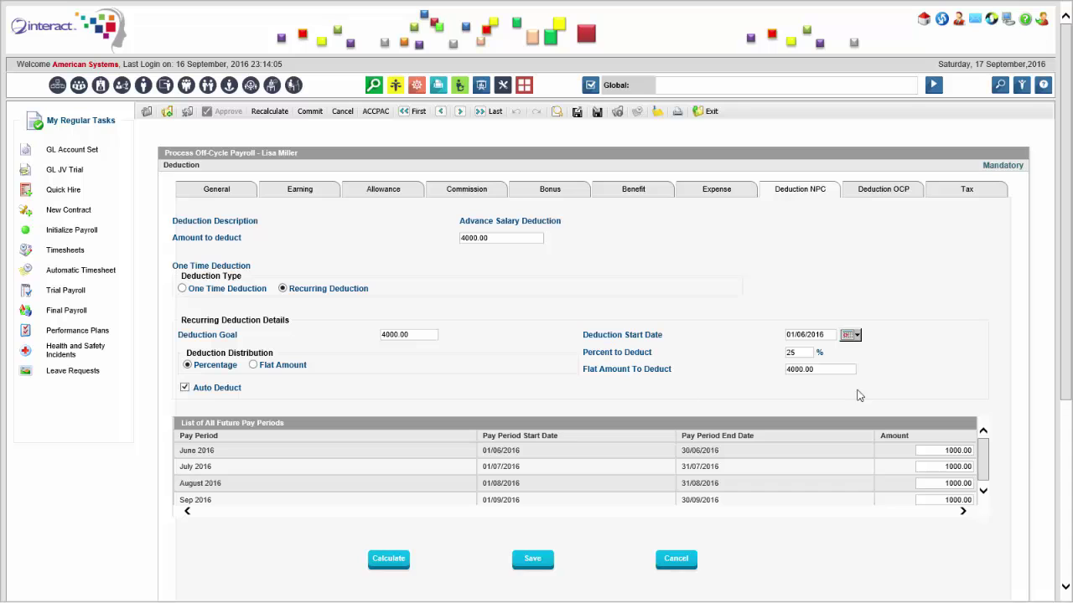
left_click_drag(1069, 261, 1067, 343)
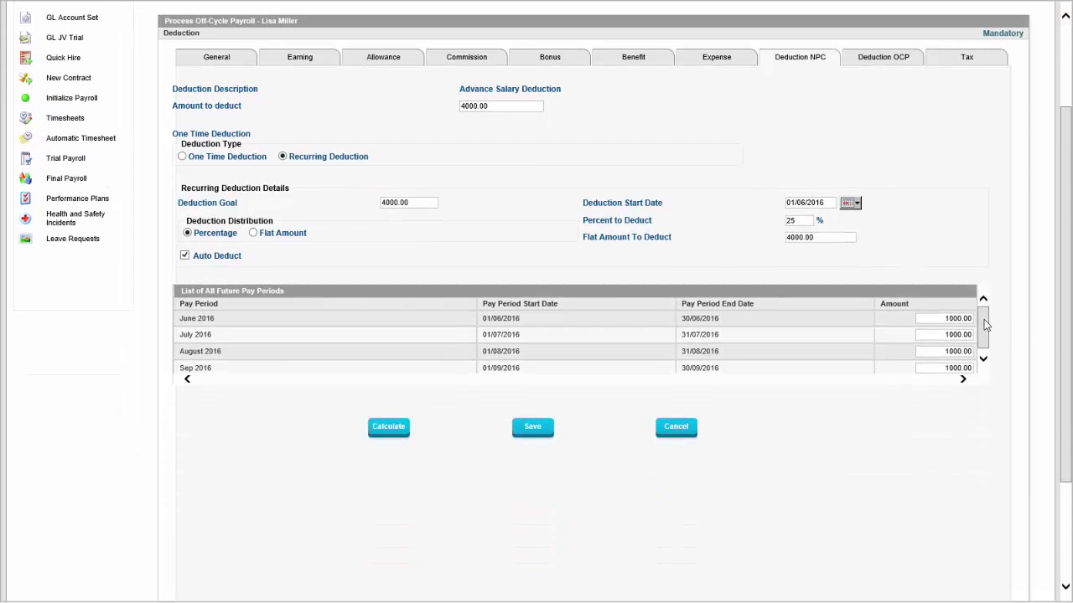
left_click_drag(984, 320, 986, 342)
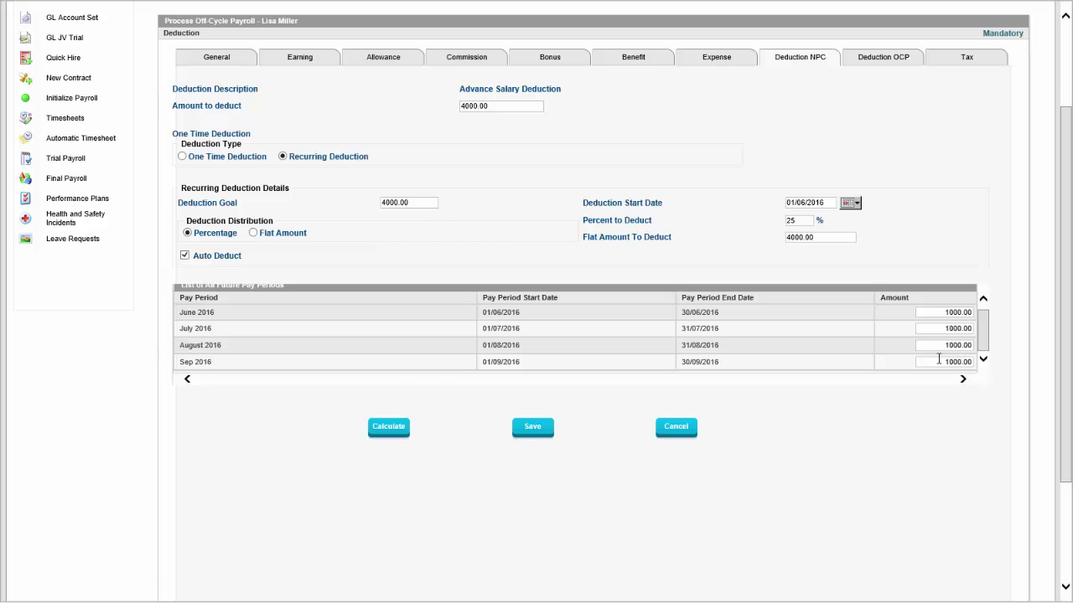
Try 20 percent, then restore 25 percent and recalculate to 1000.00 per period.
left_click(801, 220)
double_click(801, 220)
type("20")
left_click(396, 429)
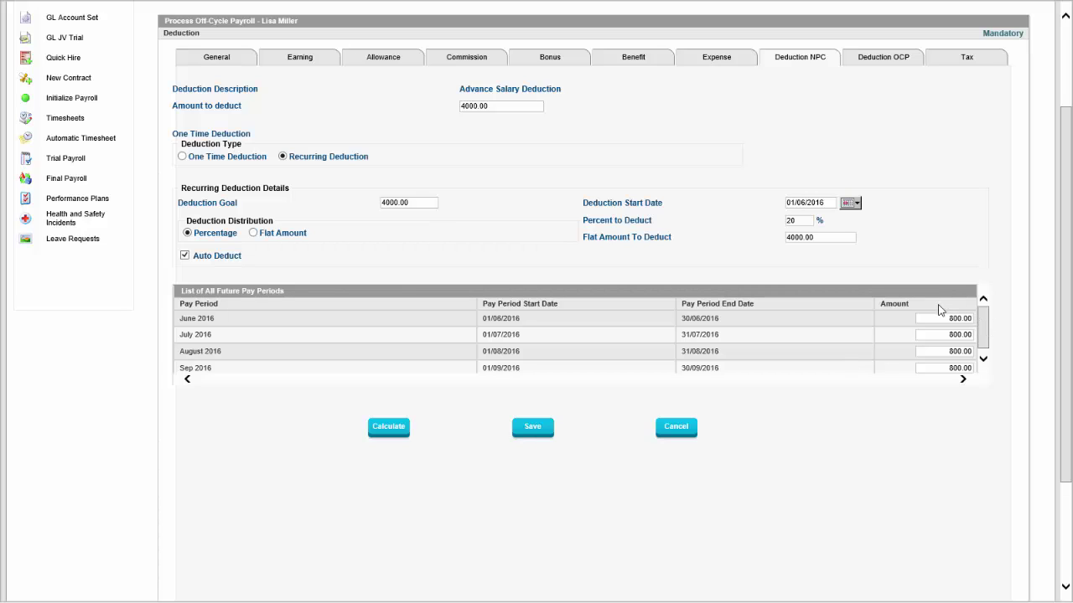
double_click(796, 221)
type("1")
double_click(798, 221)
type("25")
left_click(395, 431)
left_click_drag(1071, 215, 1071, 334)
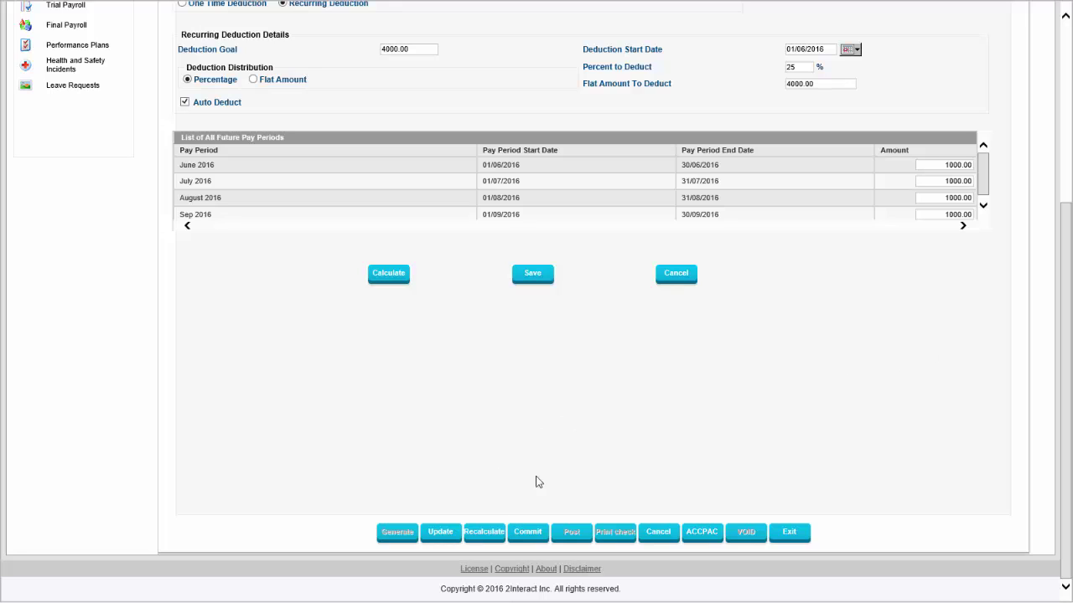
Save the off-cycle payroll, then exit and confirm to return to the OCP Processes list.
left_click(533, 288)
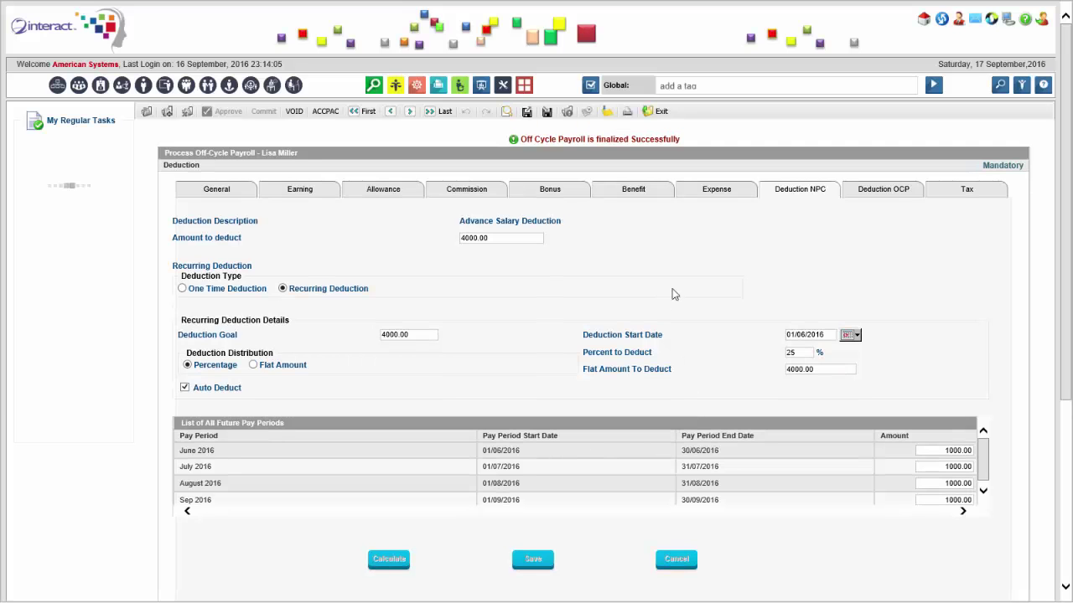
scroll(713, 319, "down", 5)
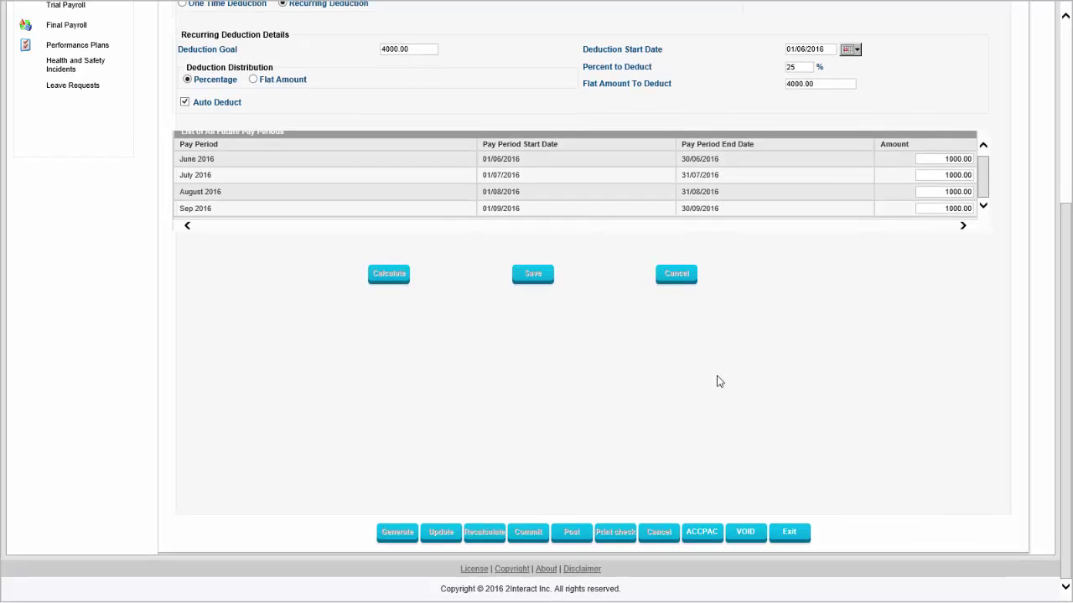
scroll(821, 455, "up", 5)
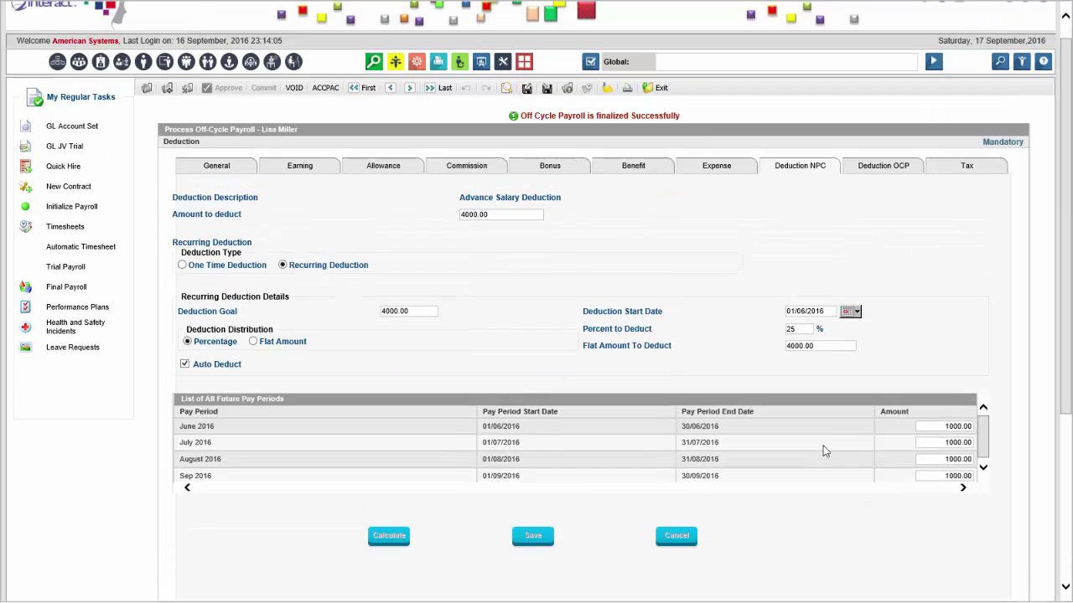
scroll(824, 451, "down", 5)
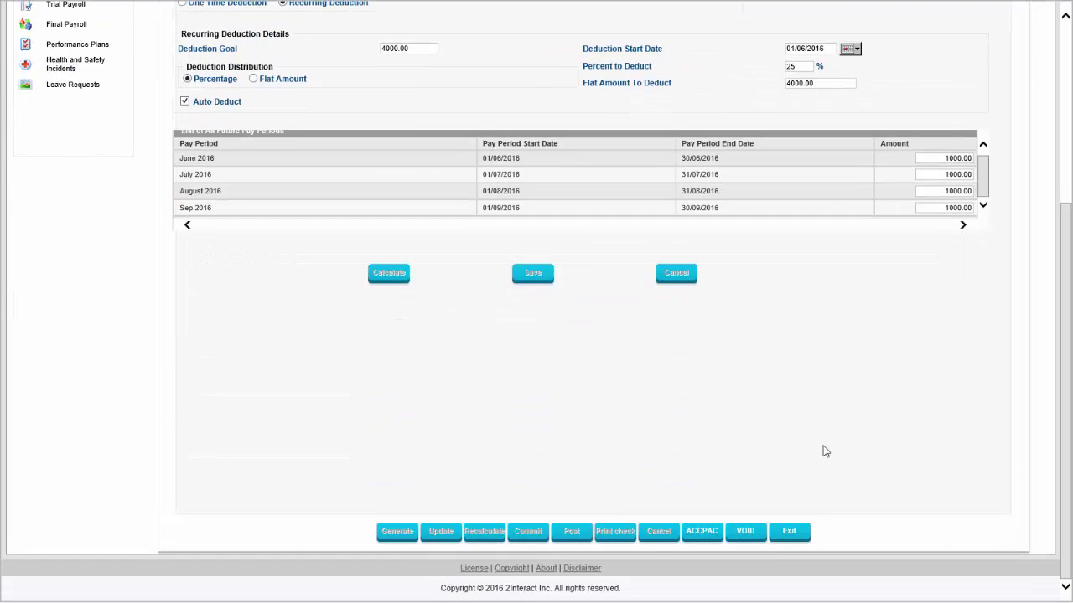
left_click(788, 530)
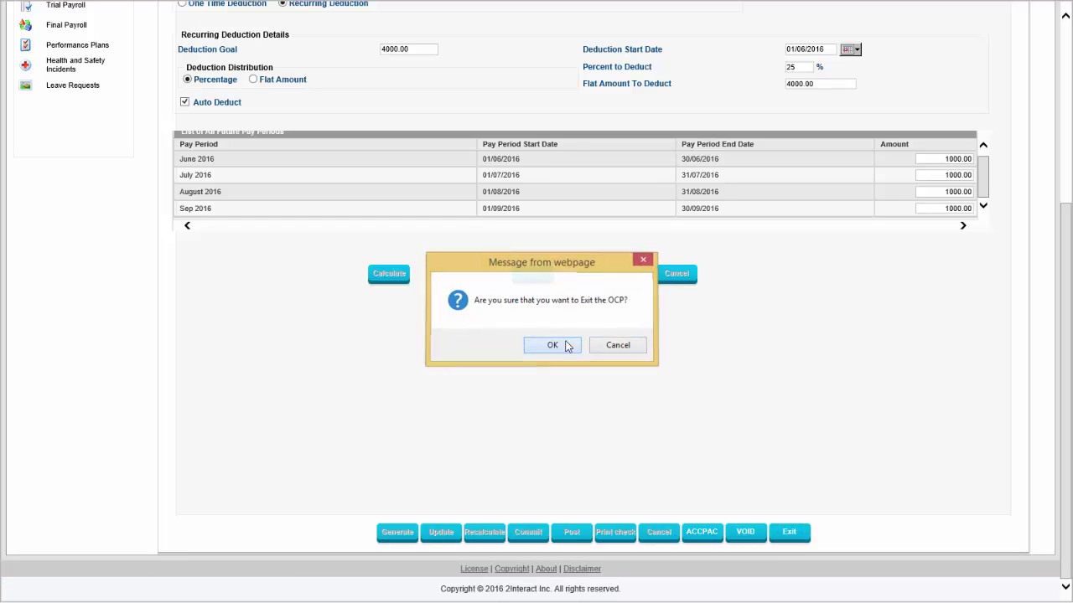
left_click(559, 345)
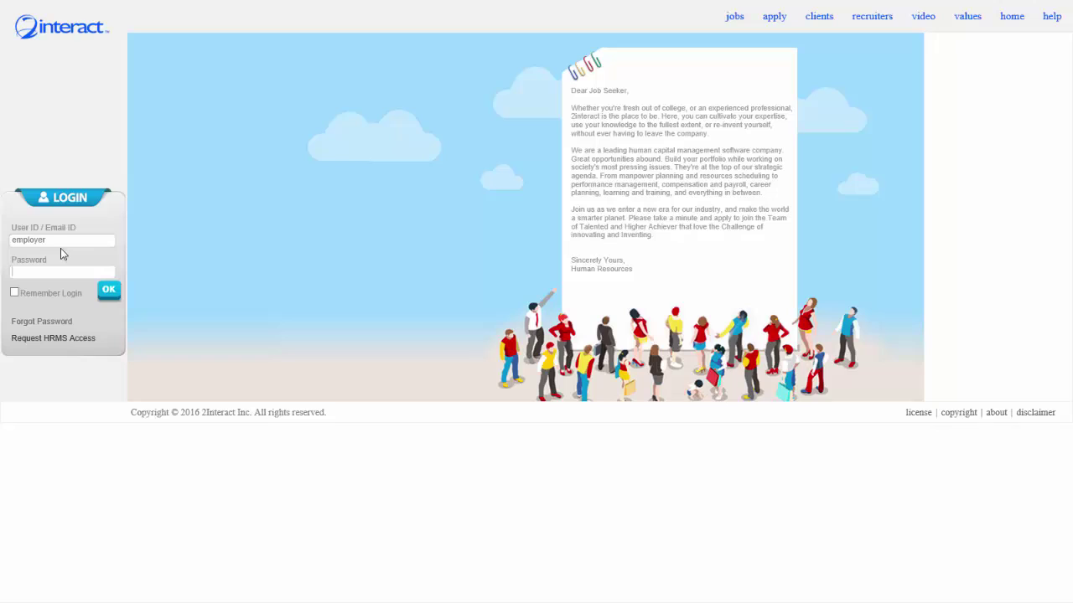
Enter the employee's user ID and choose Education Loan as the loan type.
double_click(57, 243)
type("lisam")
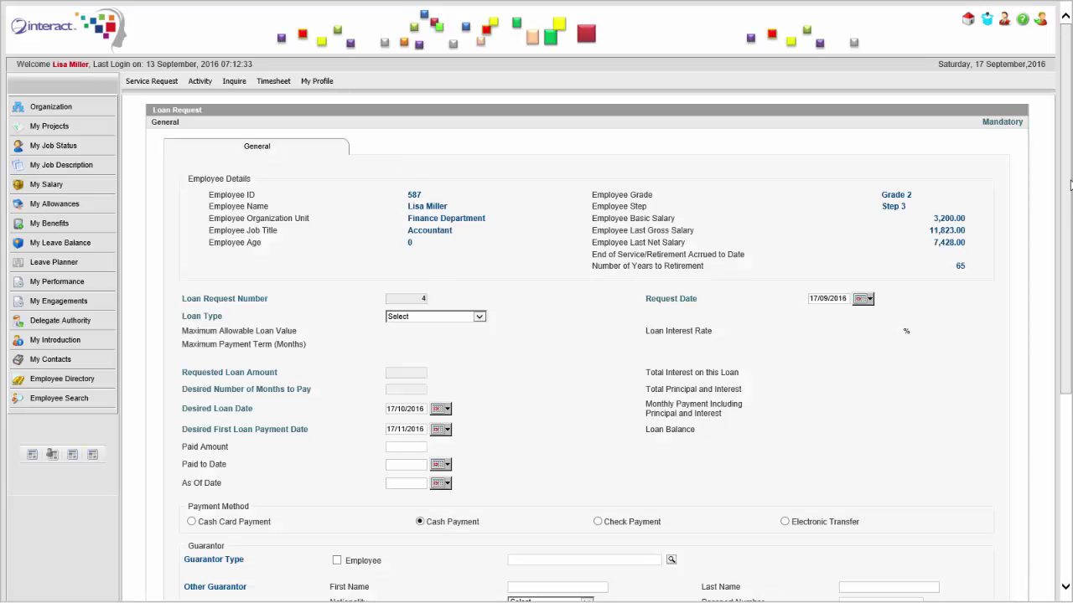
scroll(1070, 192, "down", 3)
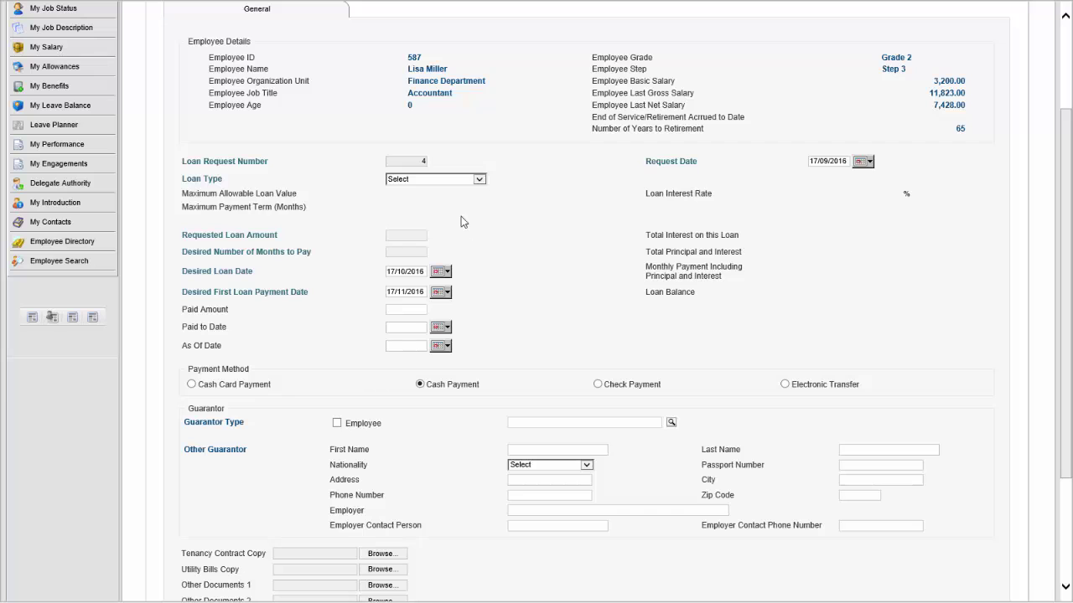
left_click(477, 180)
left_click(440, 189)
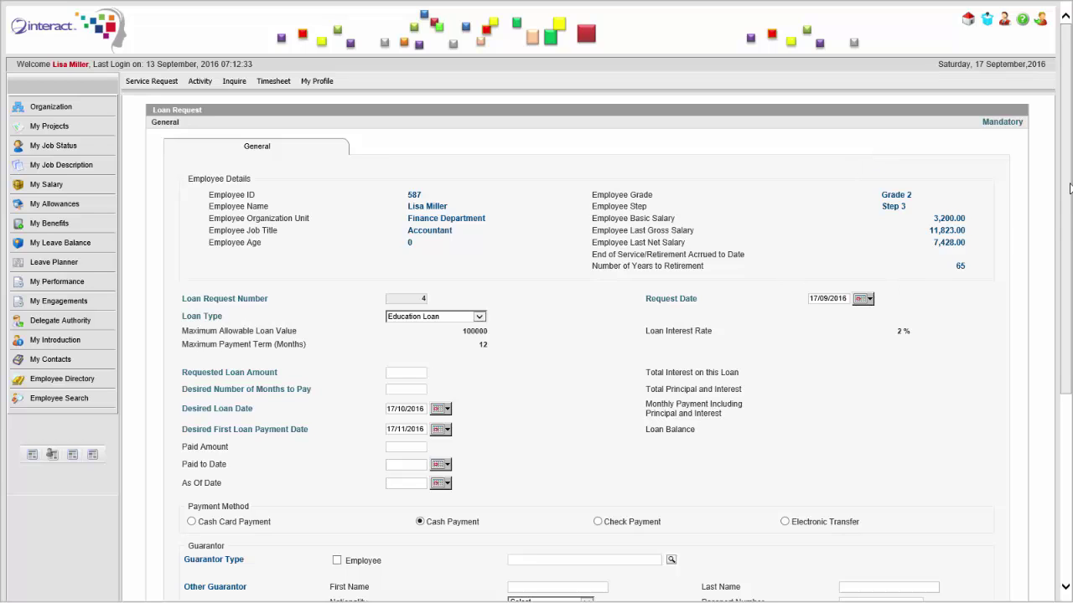
scroll(1070, 191, "down", 1)
scroll(841, 157, "down", 2)
Set both the request date and desired loan date to 01/06/2016.
left_click(861, 157)
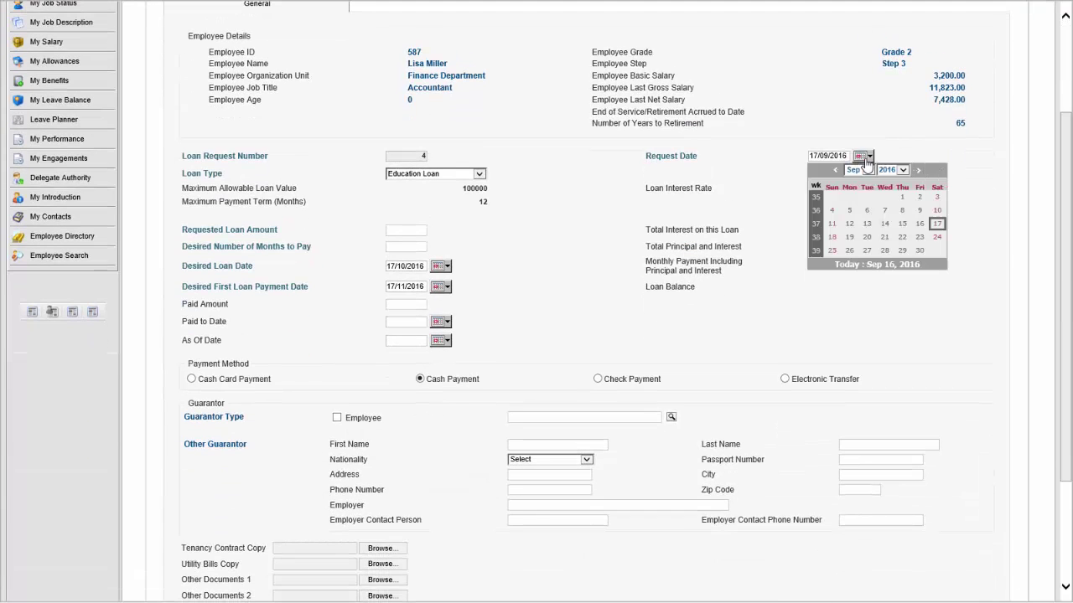
left_click(866, 172)
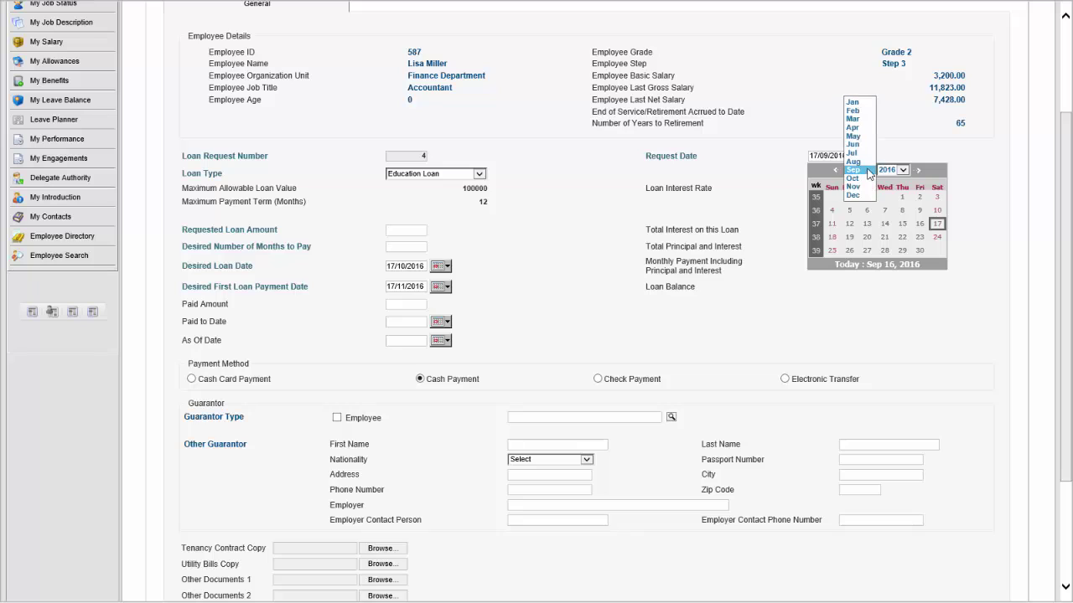
left_click(863, 147)
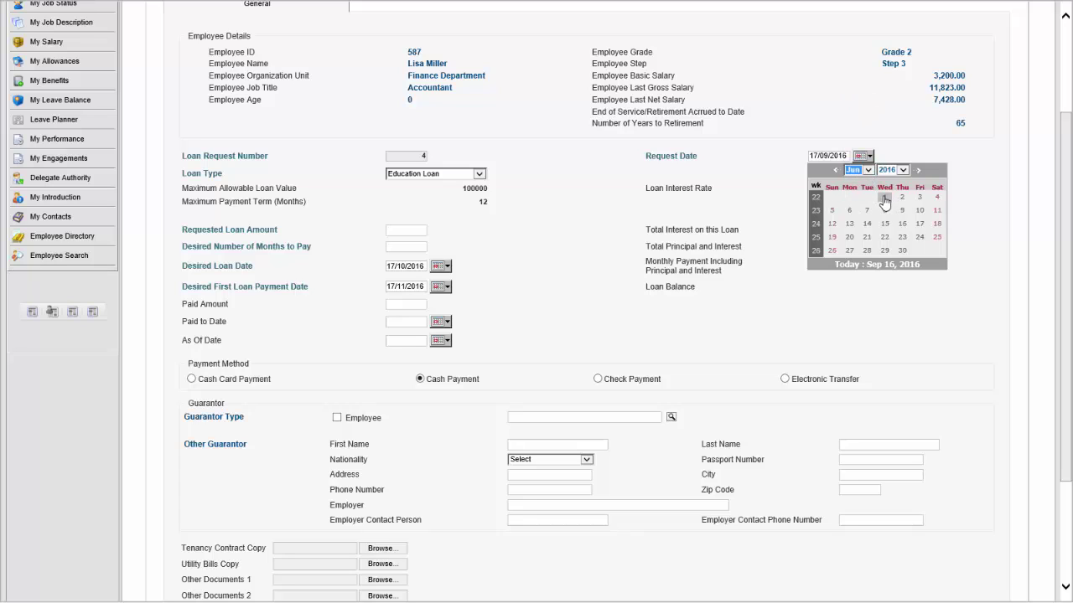
left_click(884, 198)
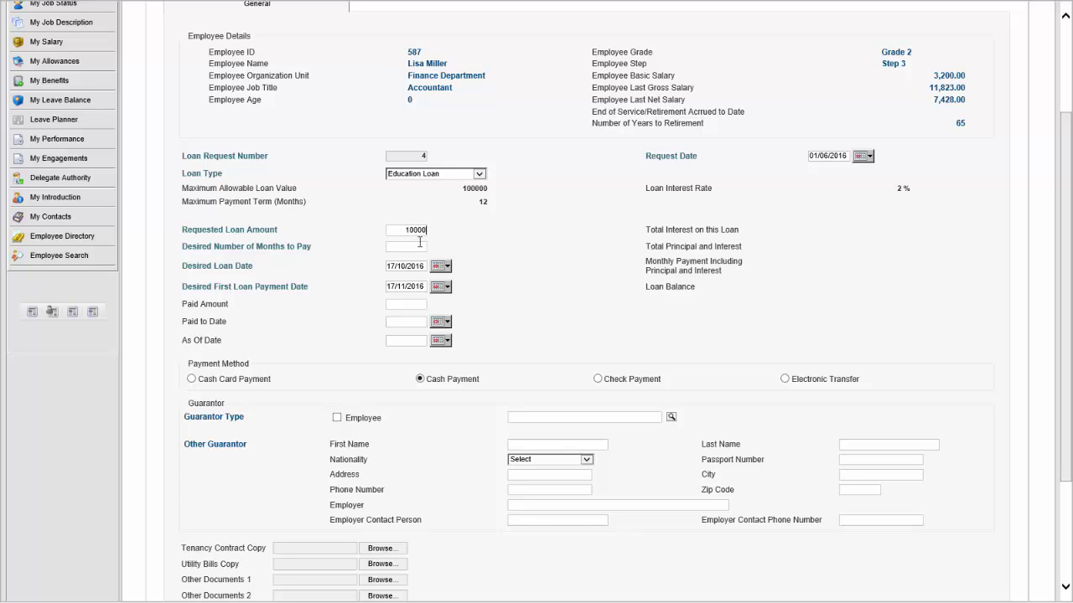
left_click(419, 246)
left_click(442, 266)
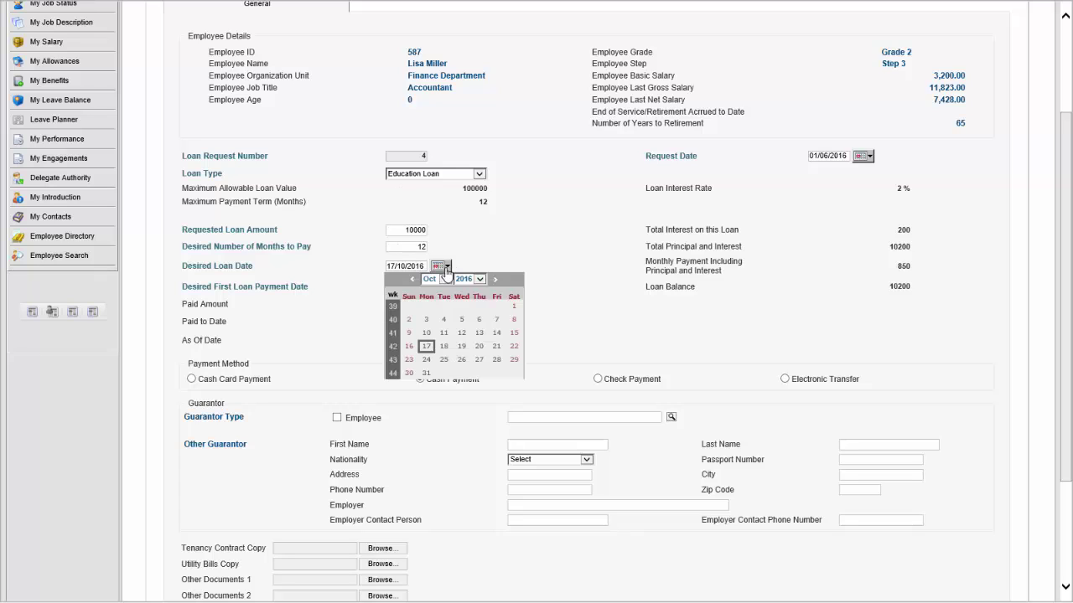
left_click(431, 279)
left_click(429, 245)
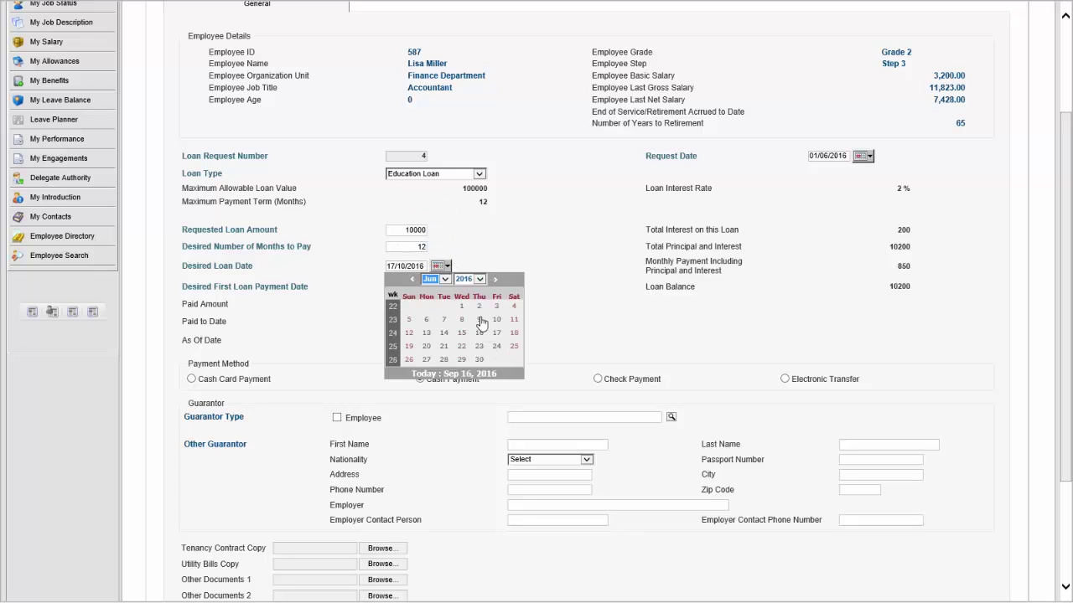
left_click(461, 306)
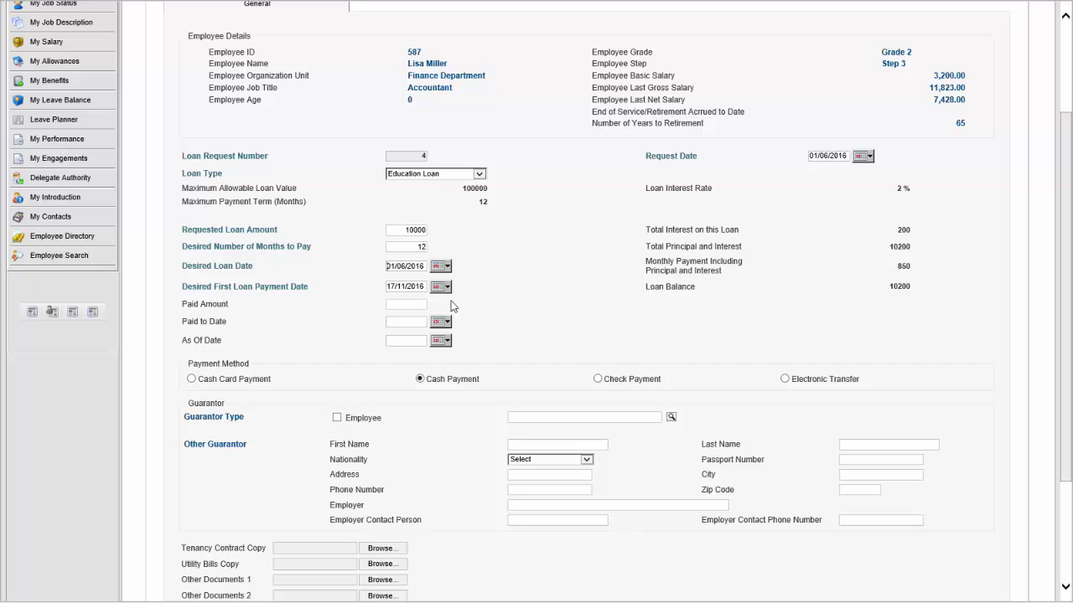
Set the first payment date of the 10000, 12-month loan to 01/07/2016.
left_click(441, 288)
left_click(445, 300)
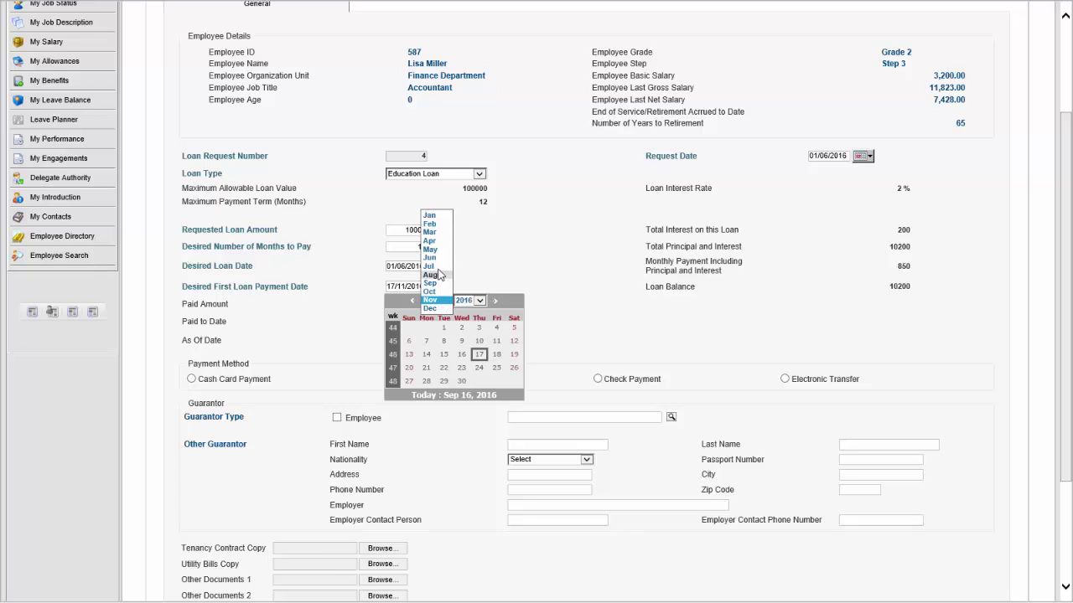
left_click(433, 270)
left_click(496, 327)
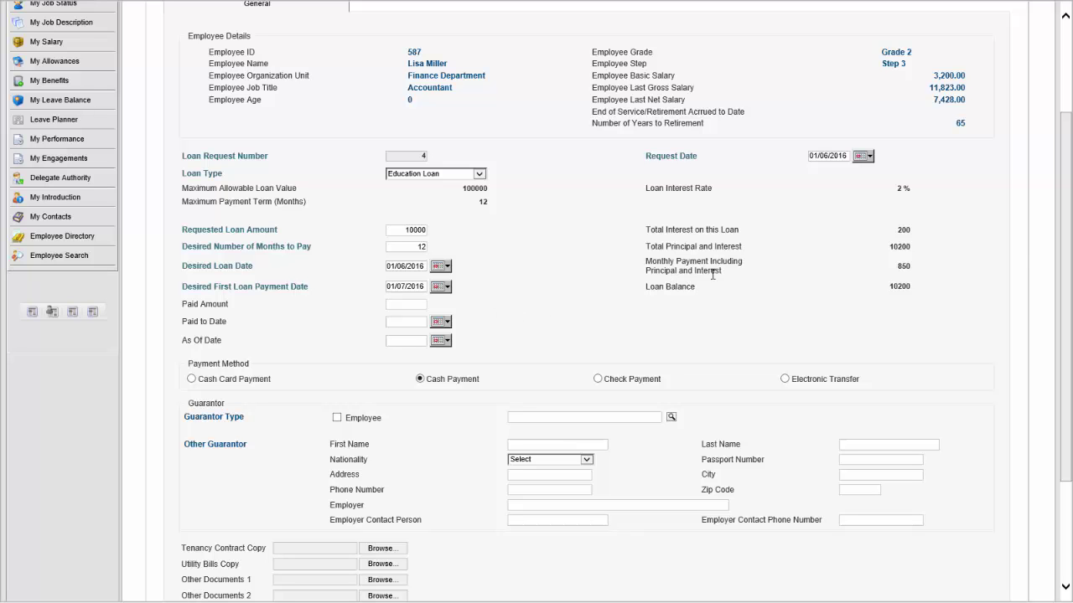
left_click_drag(1069, 226, 1071, 336)
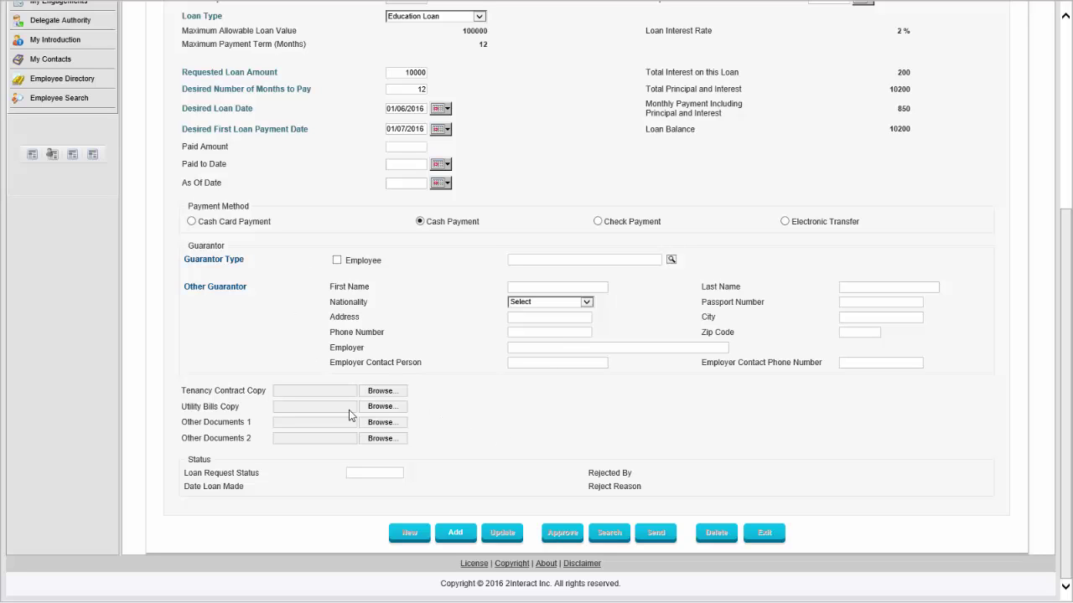
scroll(556, 442, "up", 3)
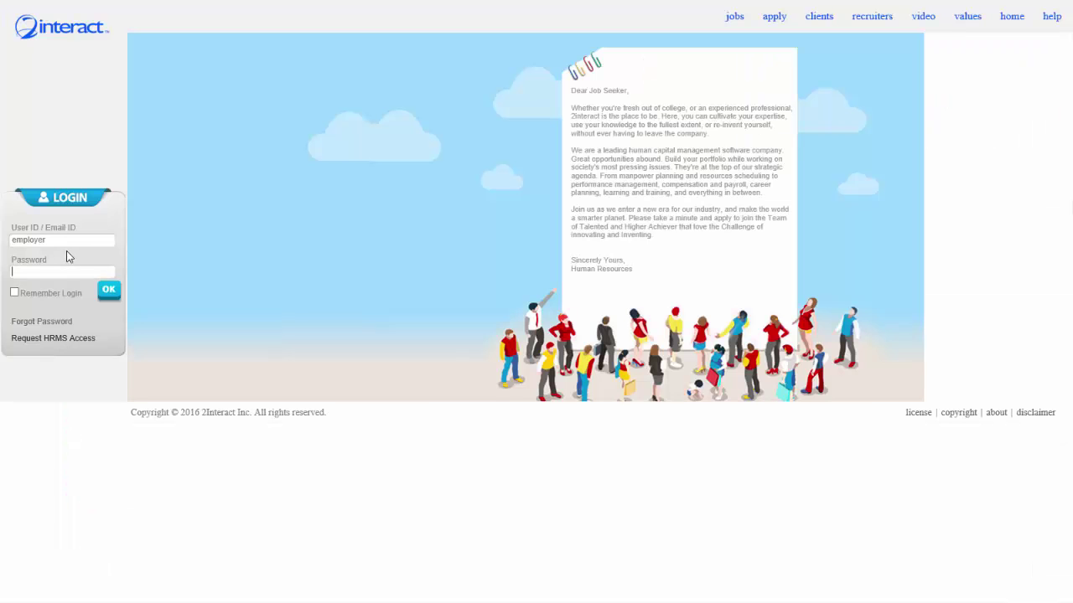
double_click(57, 239)
type("bar")
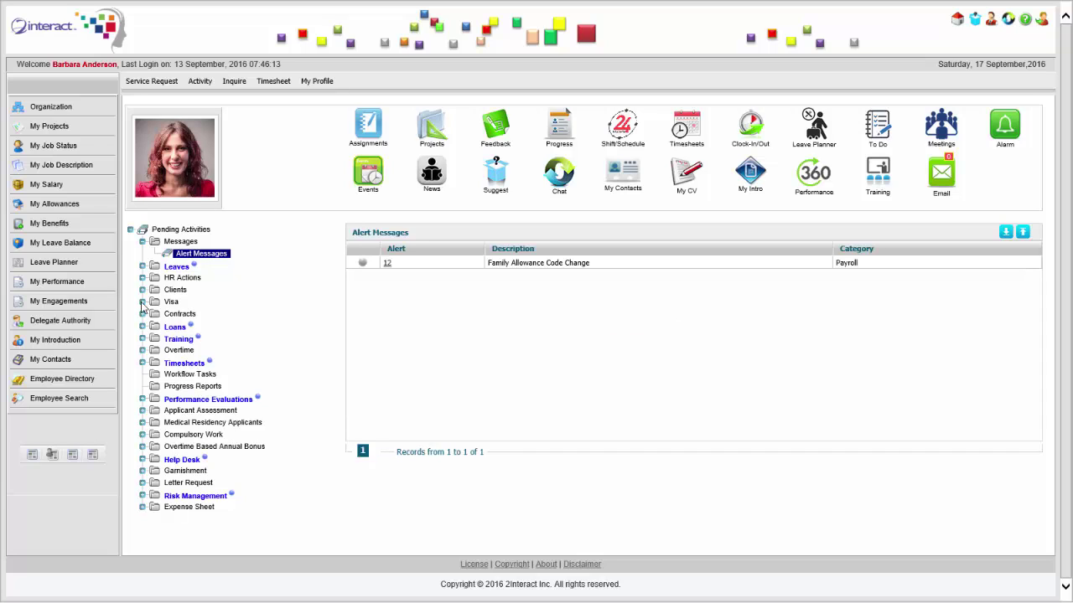
left_click(144, 327)
left_click(200, 338)
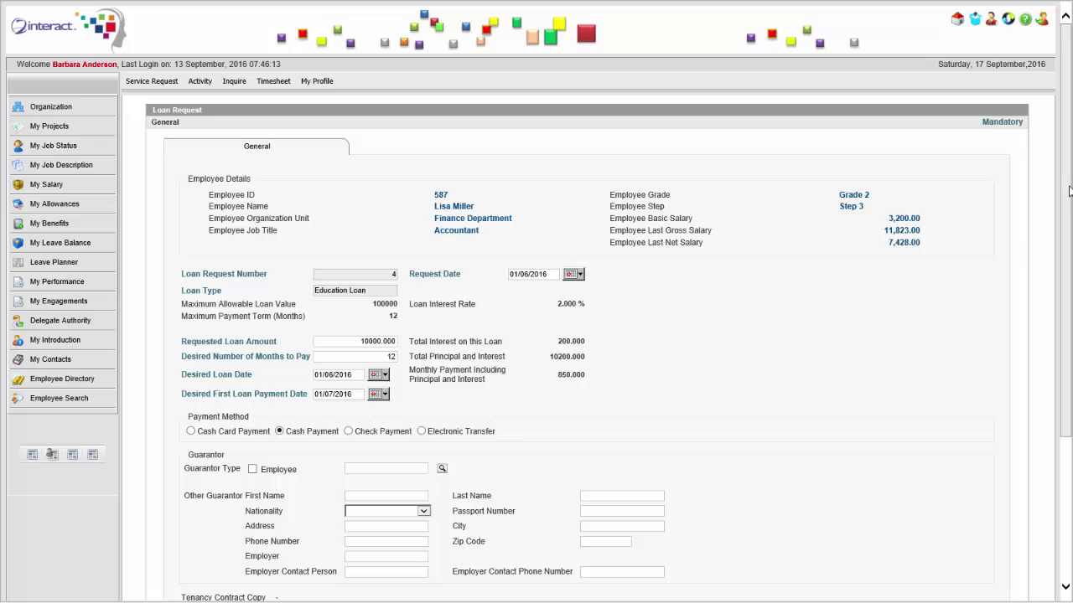
scroll(1069, 191, "down", 3)
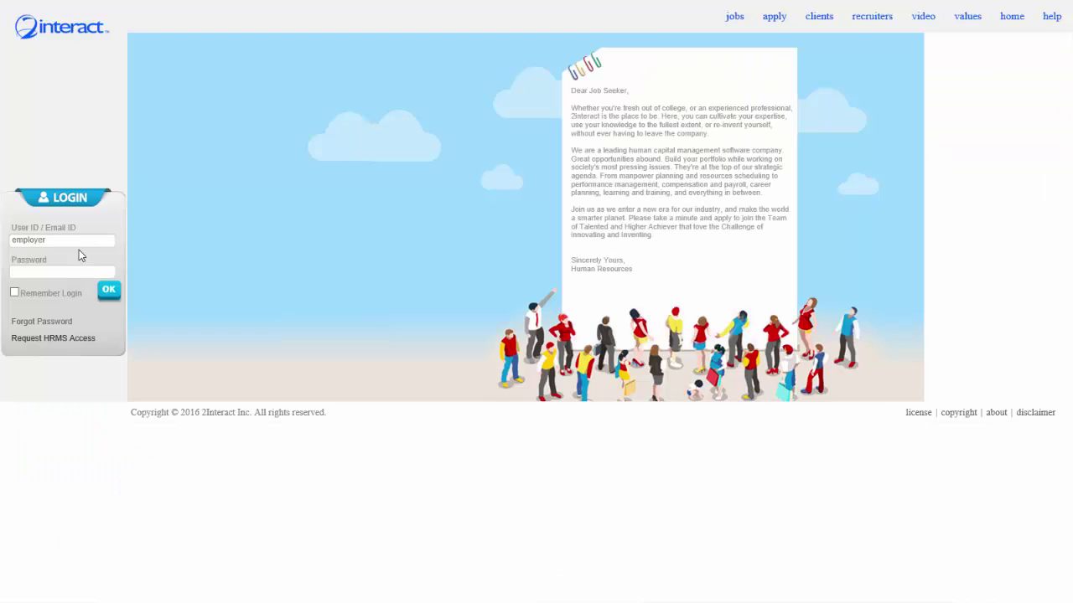
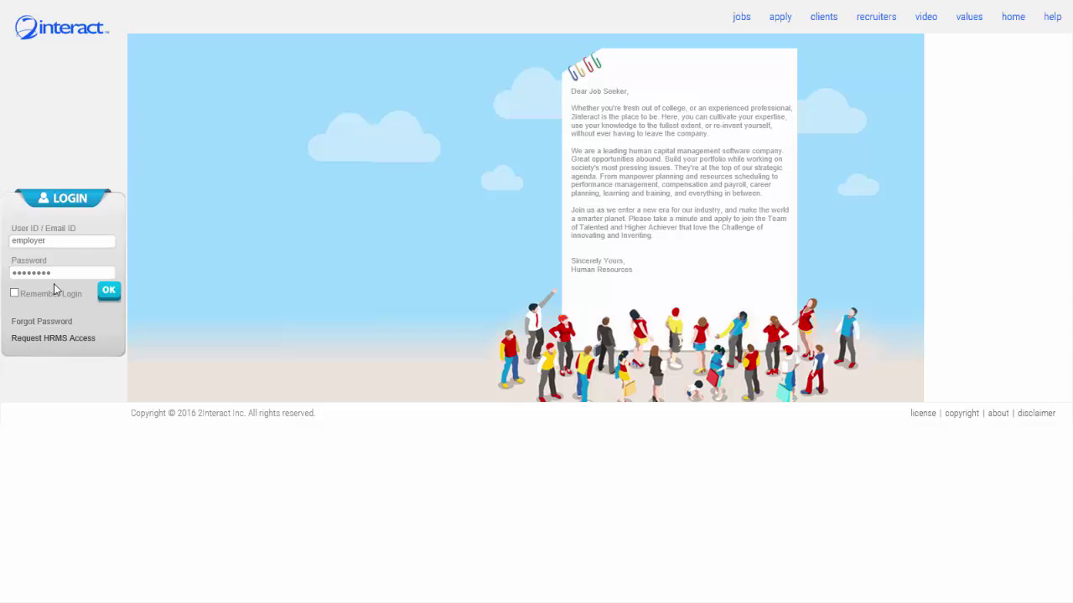
Log in with the employer password and open Garnishment Orders from the Global search.
key("Return")
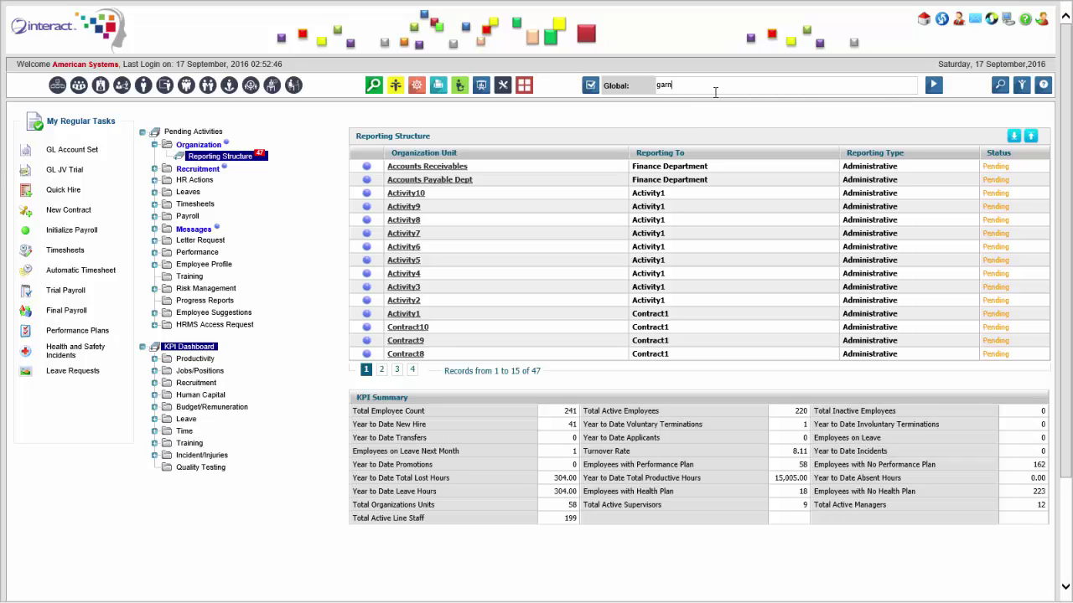
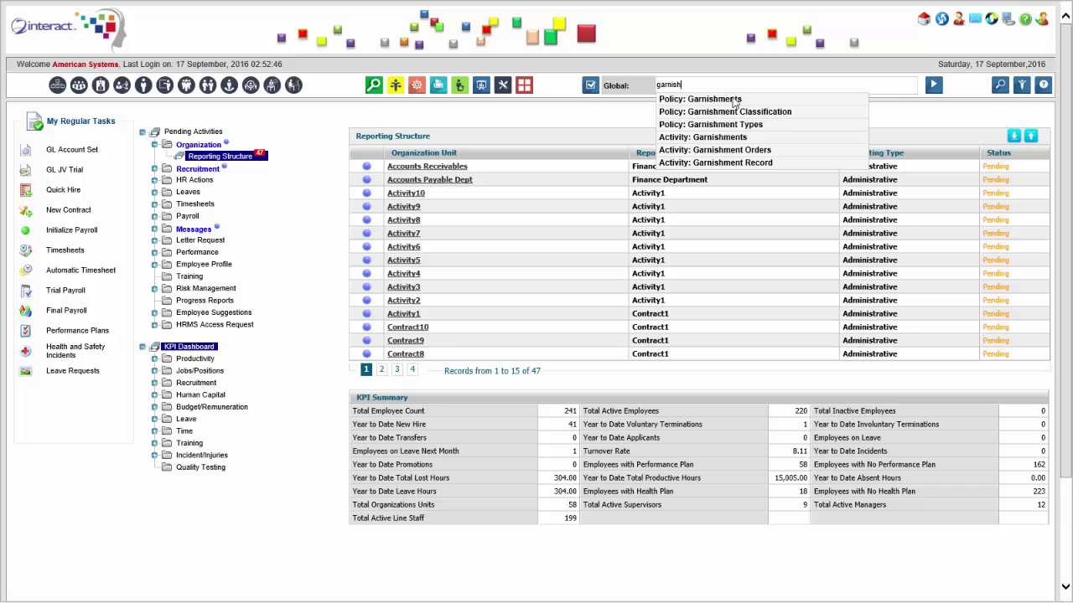
key("Return")
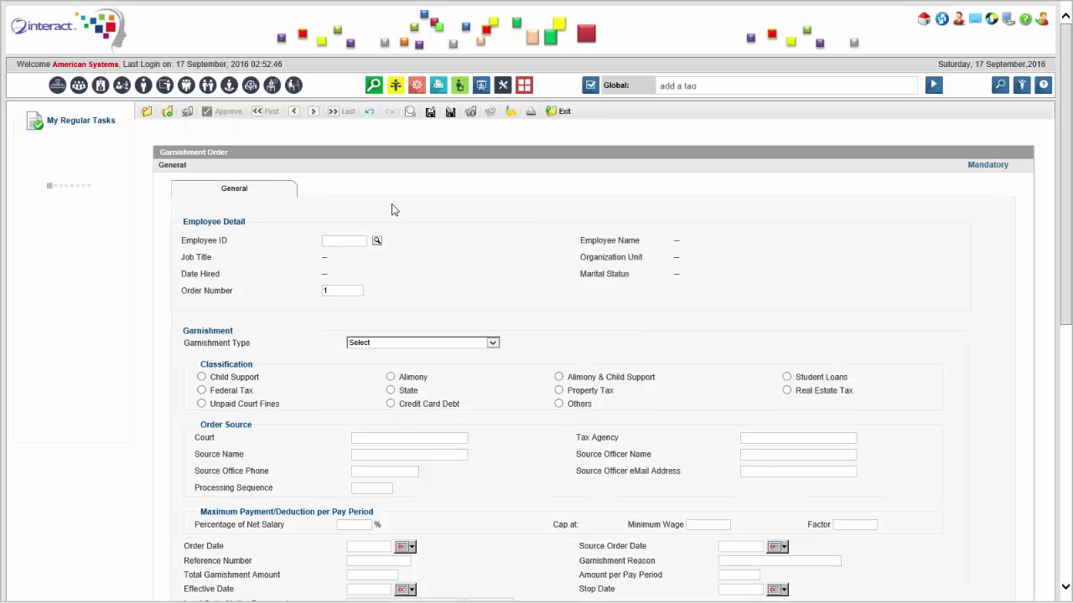
Look up and select the Finance Department accountant as the order's employee.
left_click(377, 241)
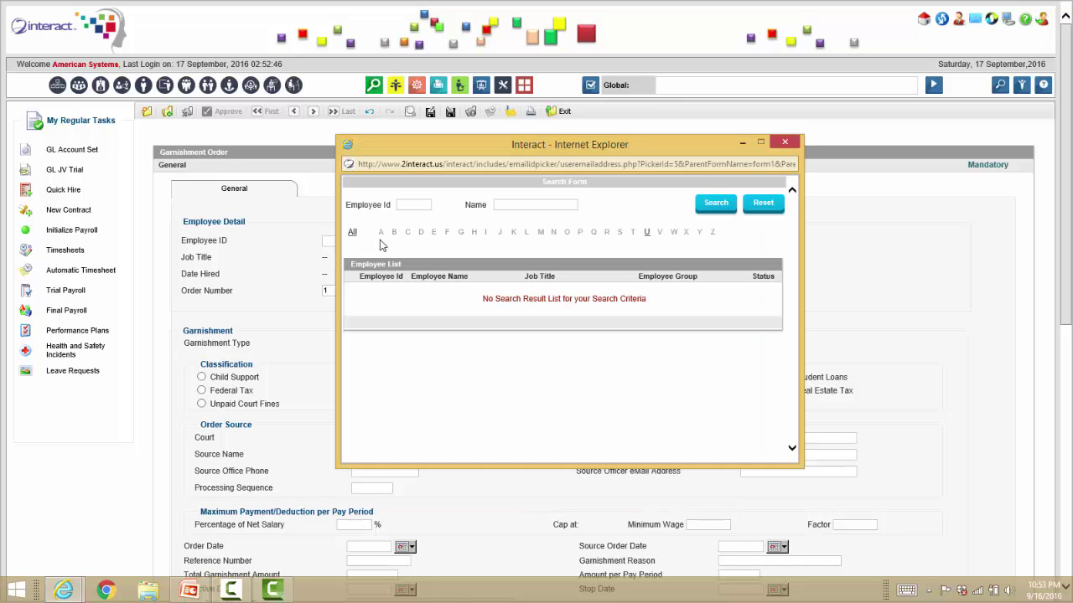
left_click(506, 204)
type("lisa")
key("Return")
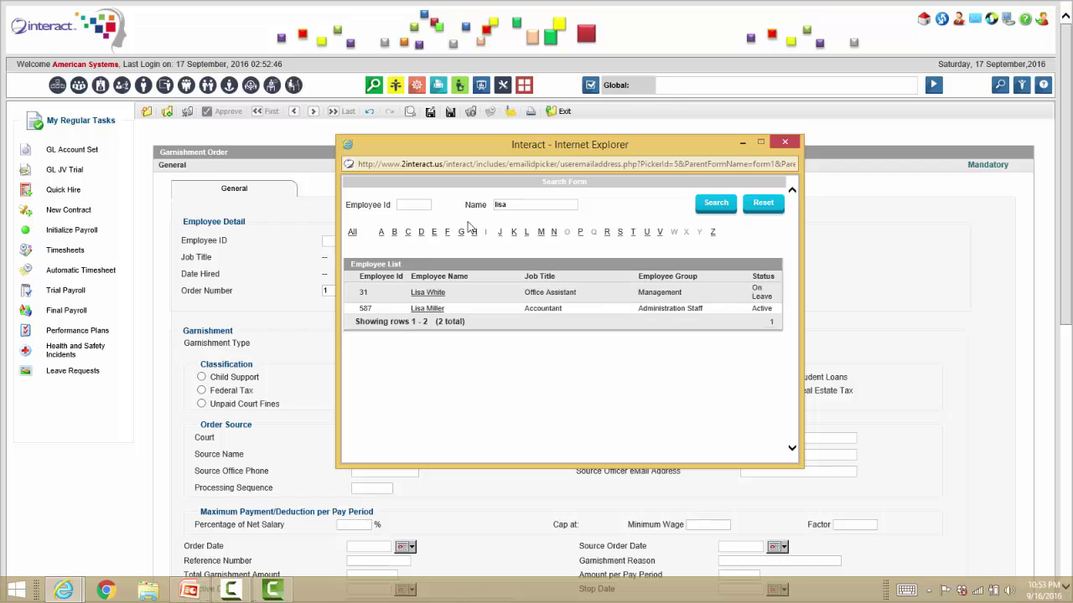
left_click(427, 309)
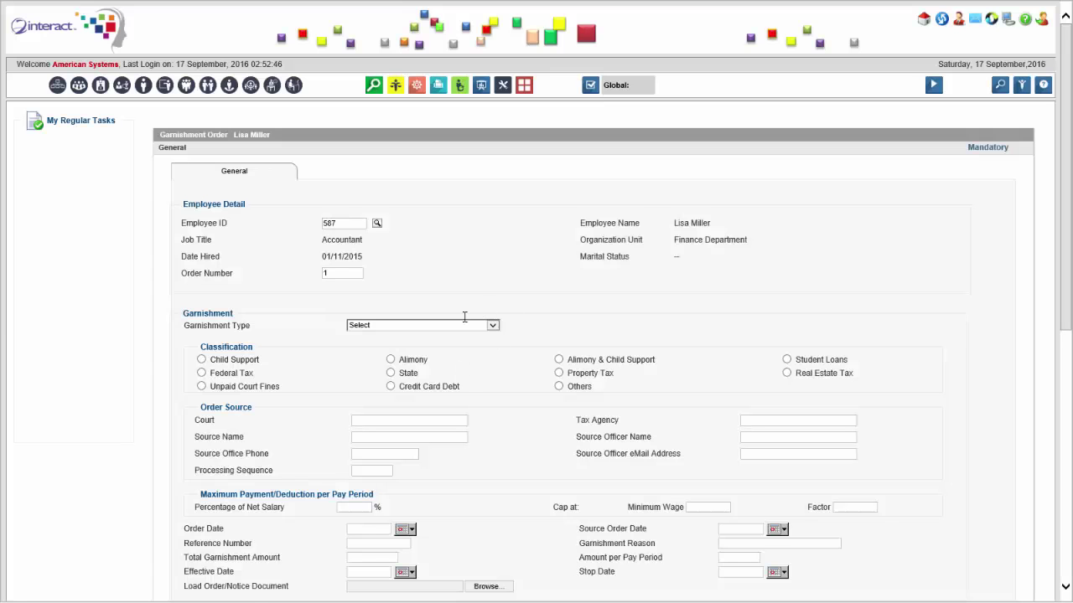
Set garnishment type Unpaid Federal, classification Federal Tax, and court Federal.
left_click(469, 343)
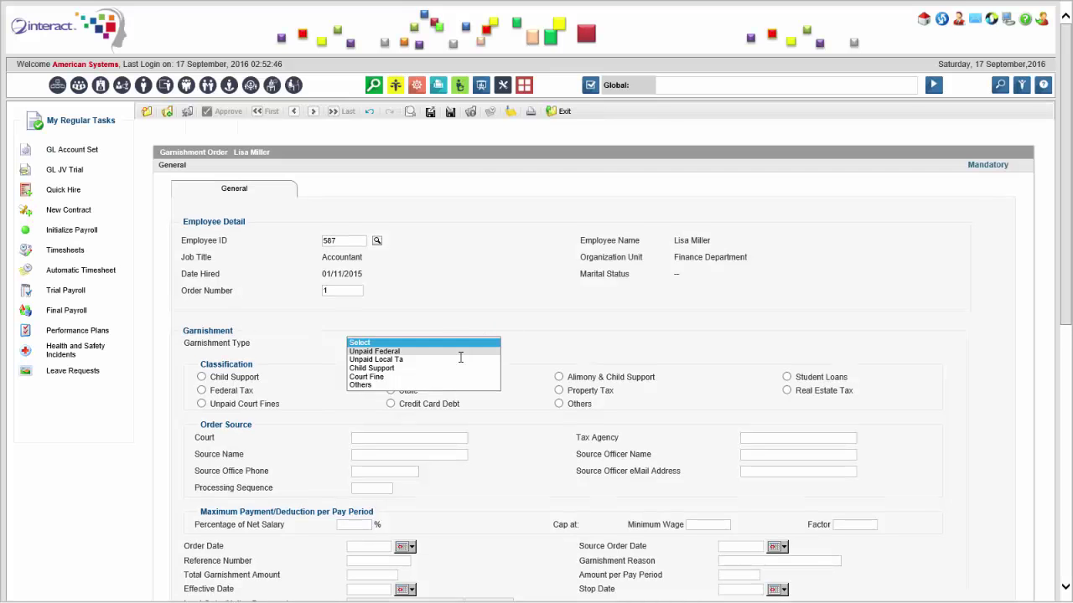
left_click(458, 352)
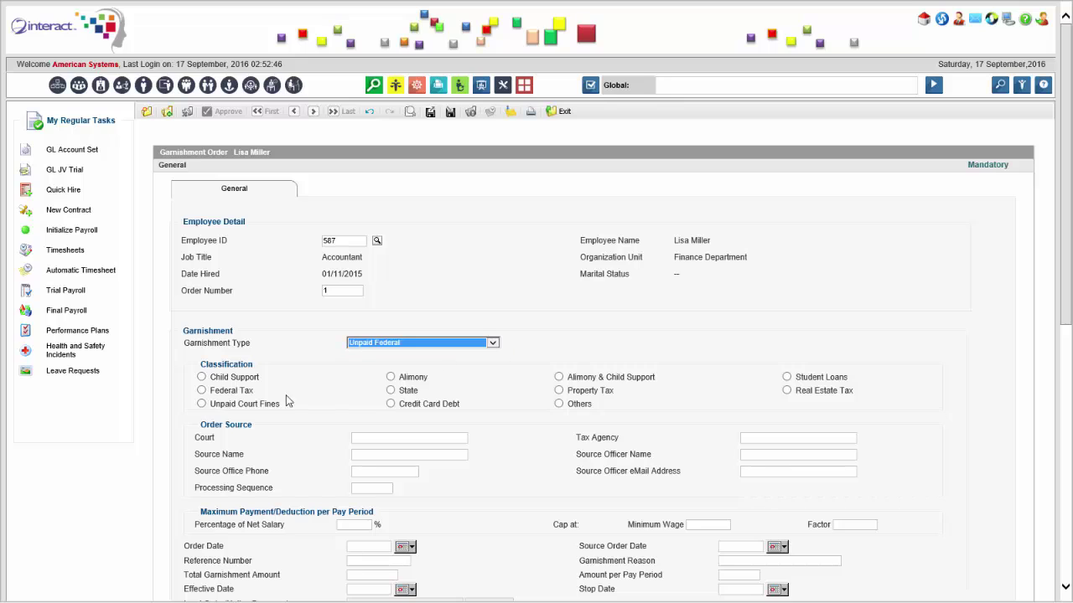
left_click(201, 391)
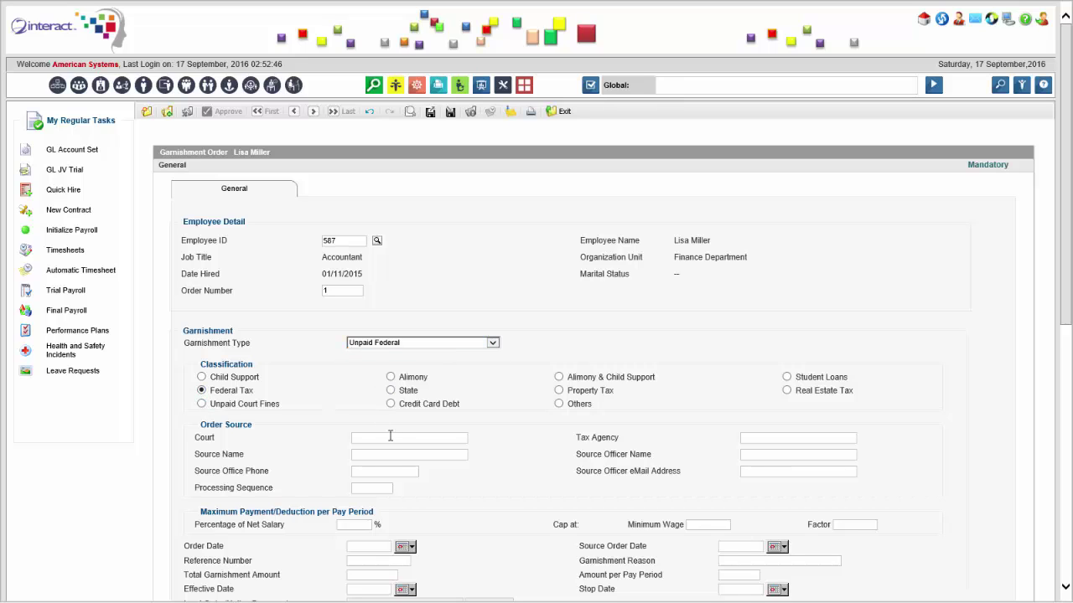
left_click(391, 437)
type("Federal Court")
Set both the order date and source order date to 10/05/2016.
scroll(399, 437, "down", 2)
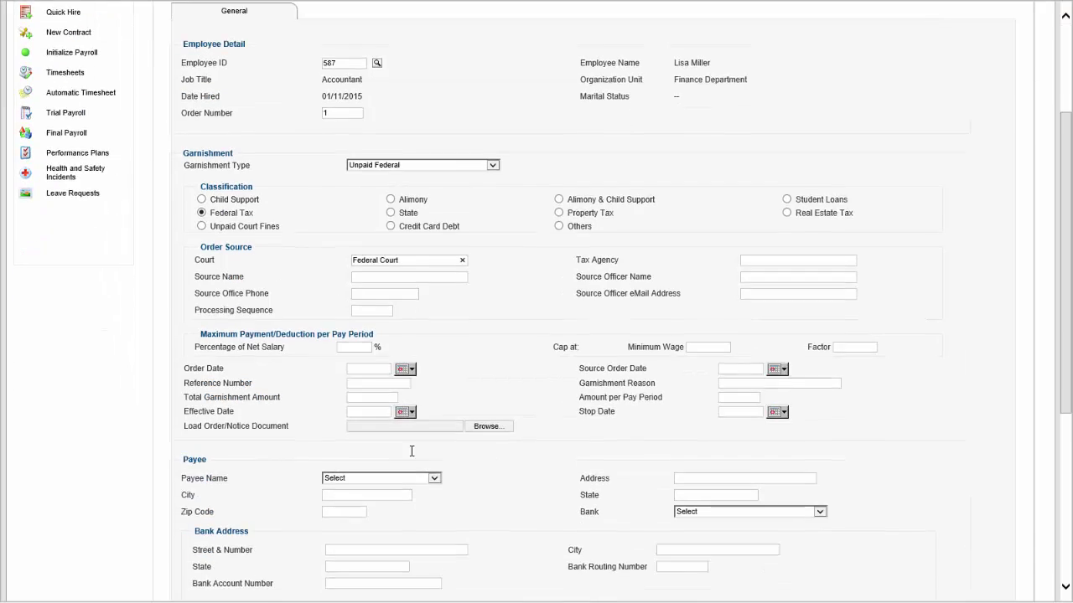
left_click(406, 367)
left_click(404, 383)
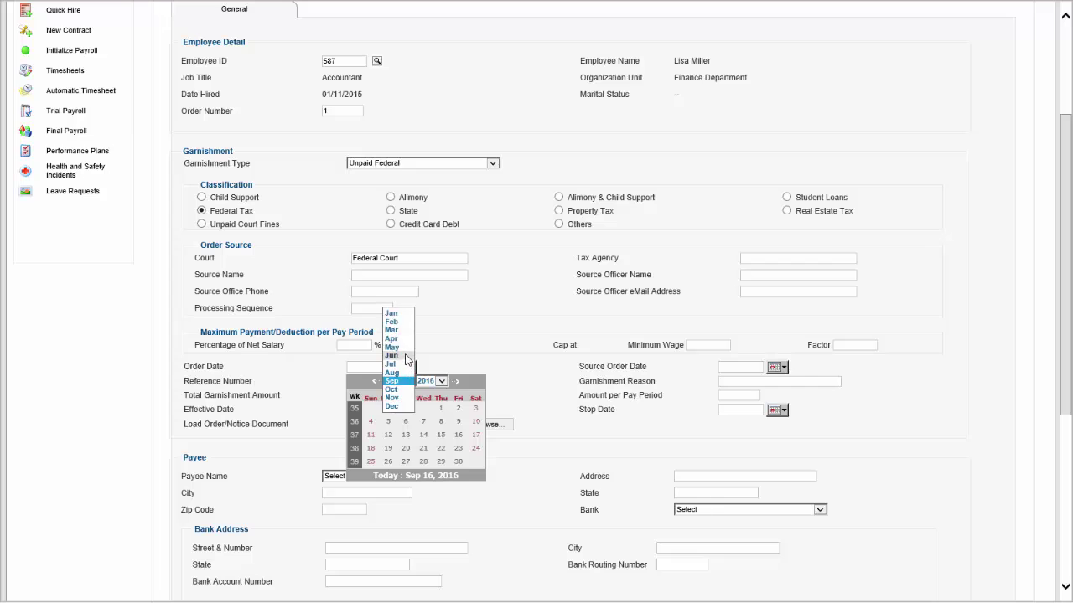
left_click(399, 356)
left_click(409, 382)
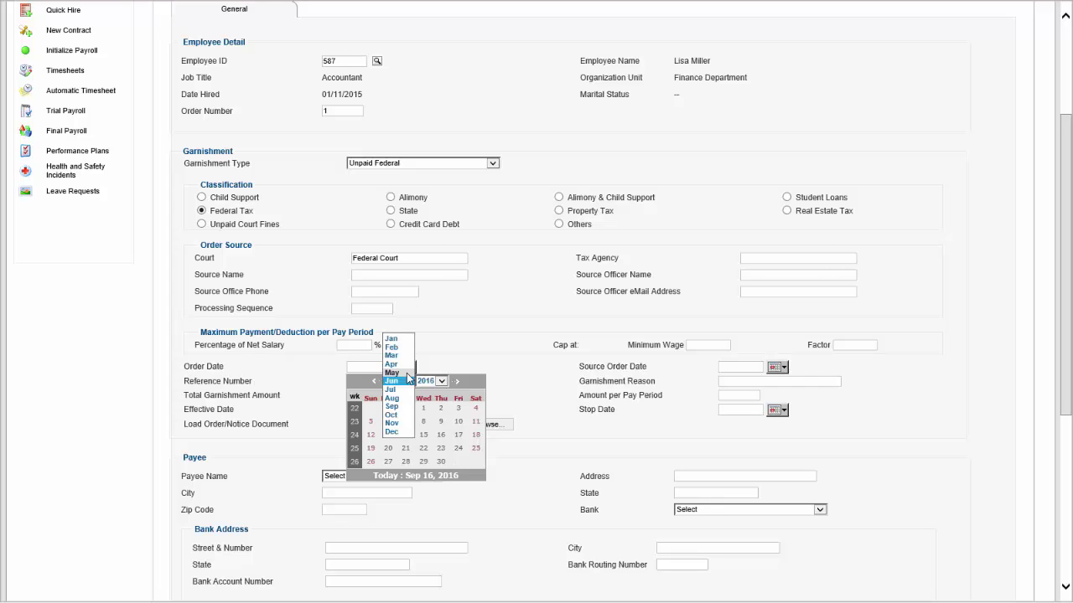
left_click(401, 372)
left_click(406, 423)
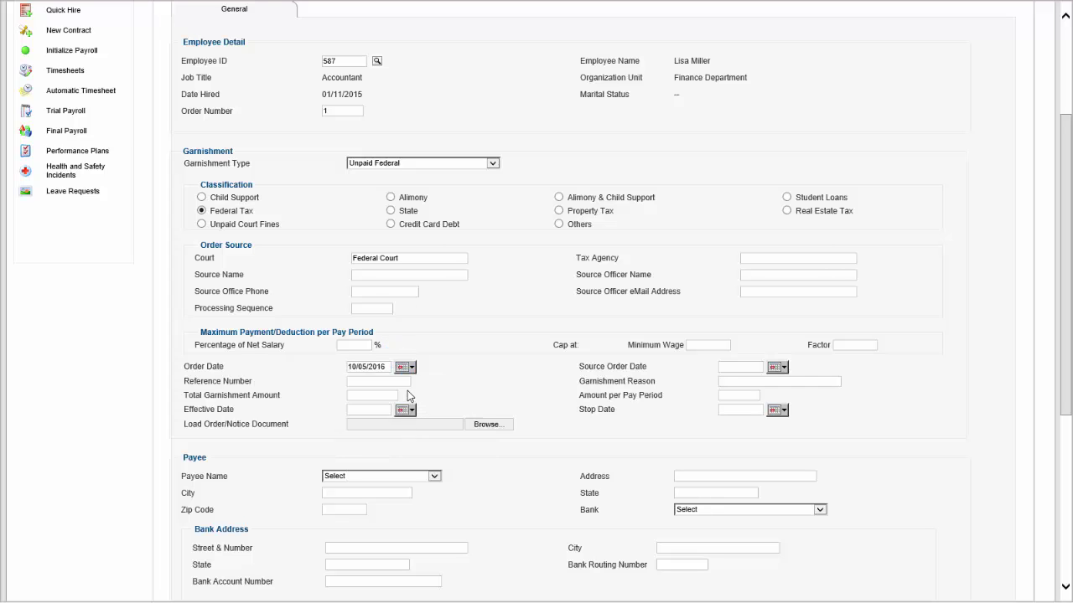
left_click(778, 367)
left_click(780, 382)
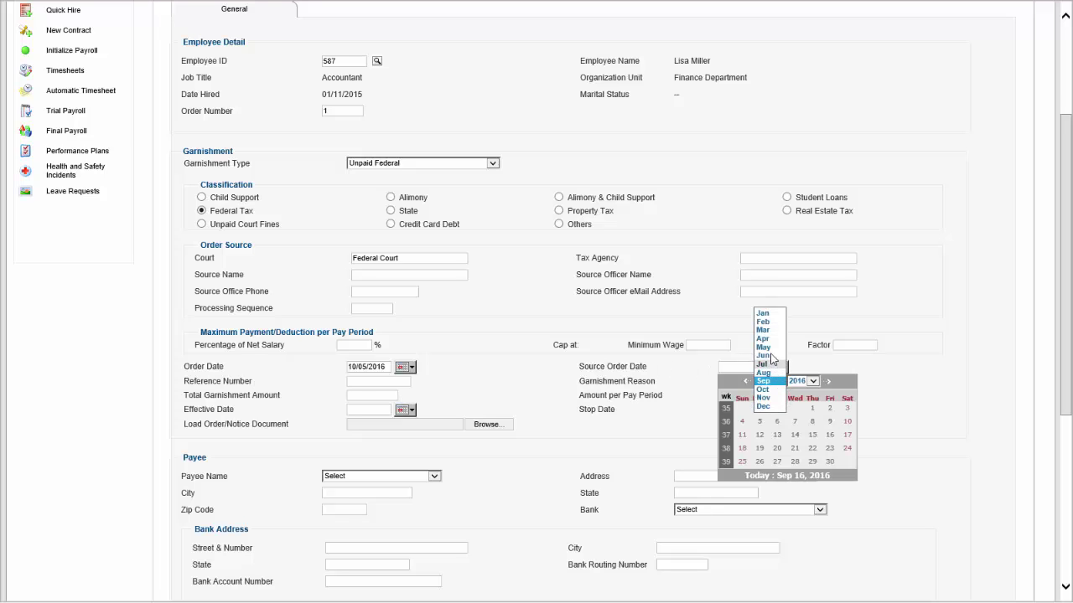
left_click(764, 347)
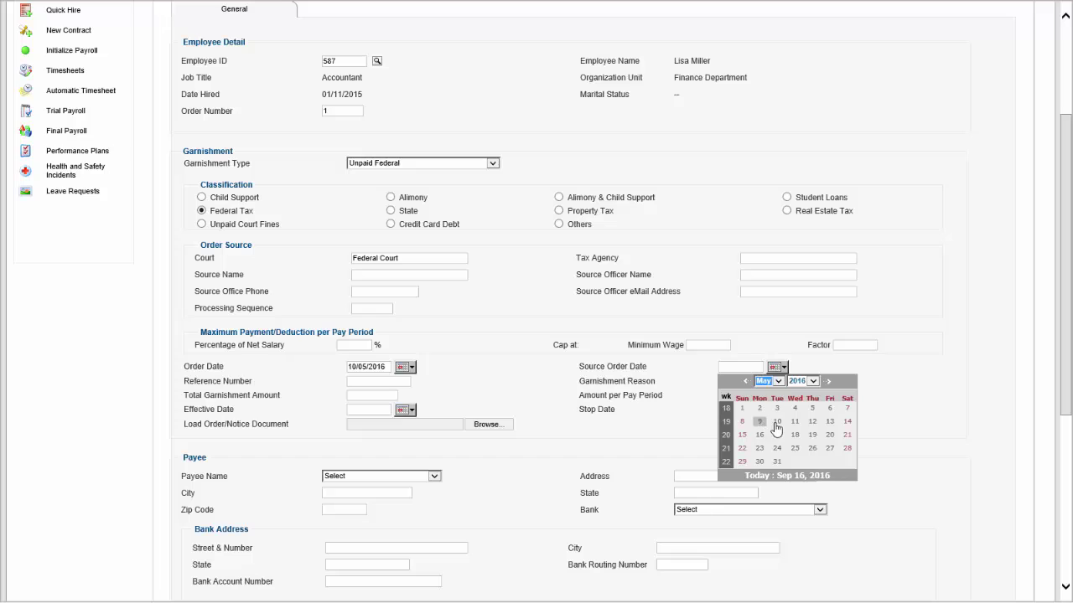
left_click(777, 420)
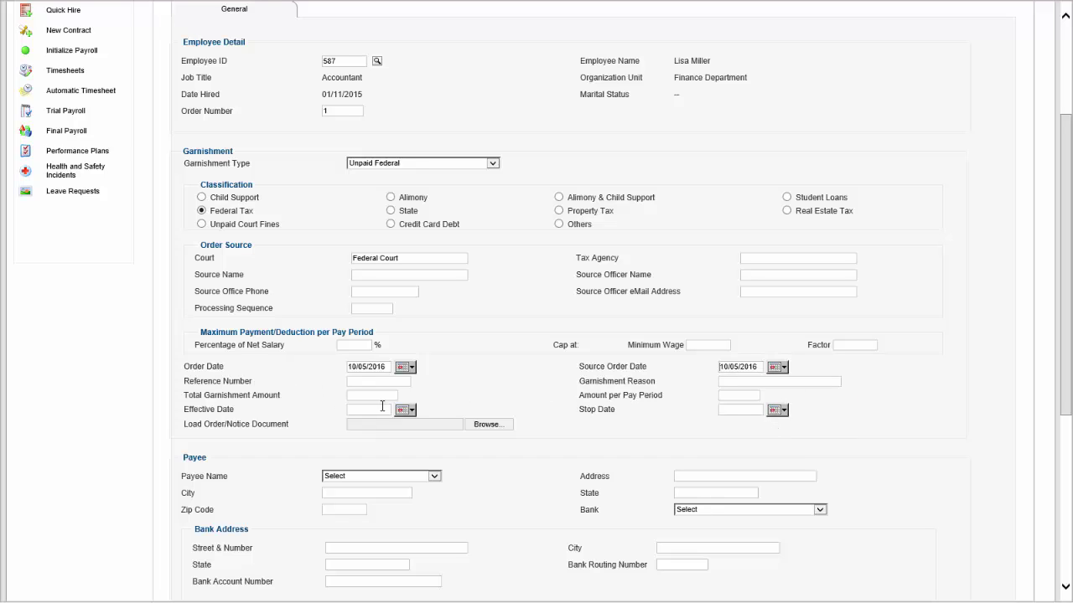
Set effective date 01/06/2016, total amount 1500 and 500 per pay period.
left_click(402, 411)
left_click(411, 426)
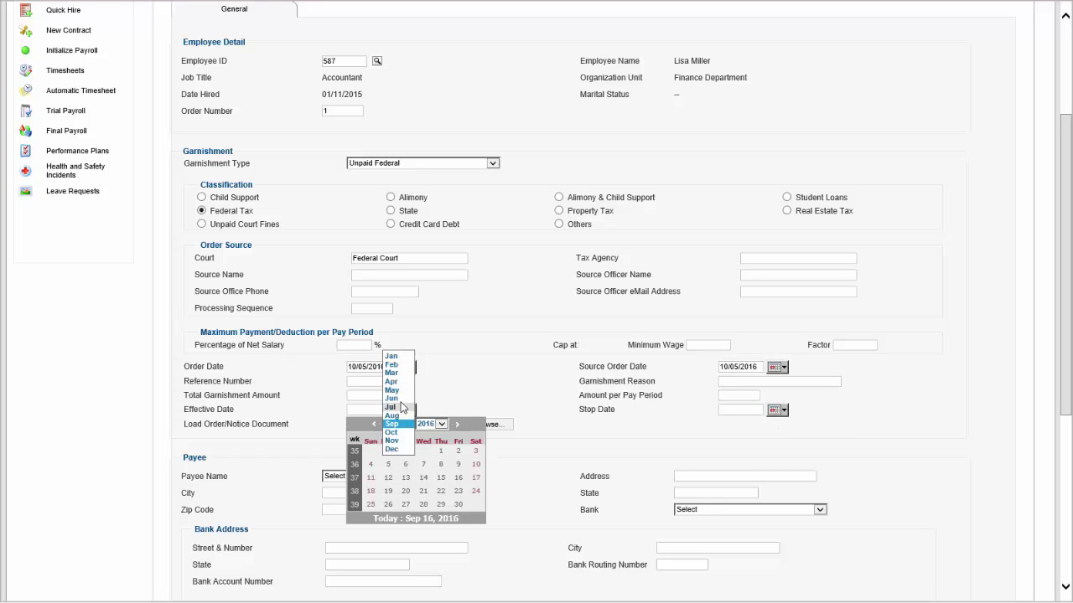
left_click(399, 400)
left_click(423, 451)
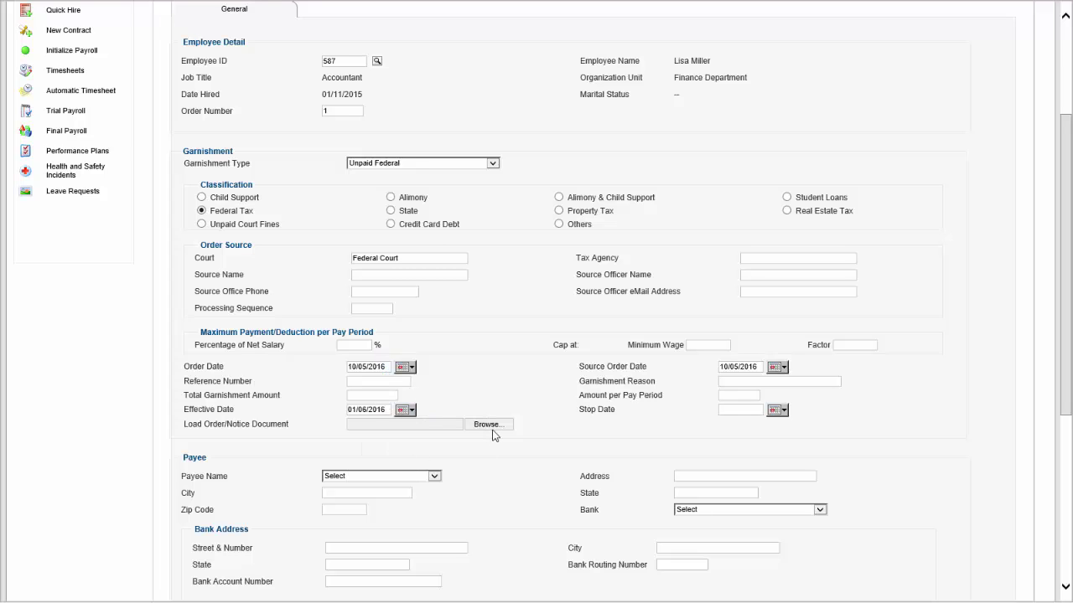
type("1500")
left_click(730, 395)
type("300")
double_click(738, 399)
Set the stop date to 31/08/2016 and choose IRS as the payee.
left_click(777, 411)
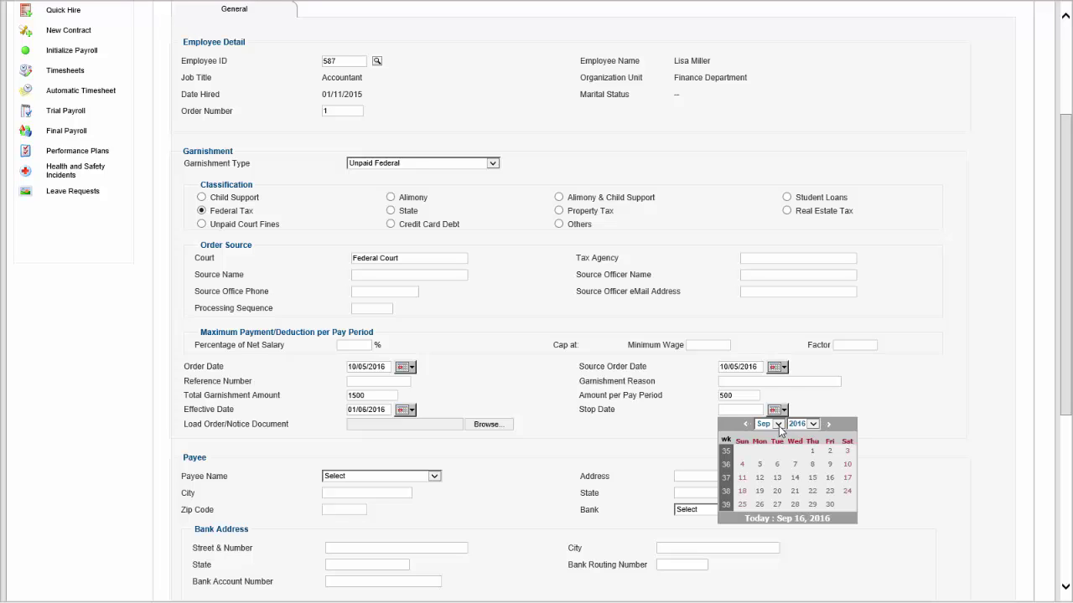
left_click(778, 425)
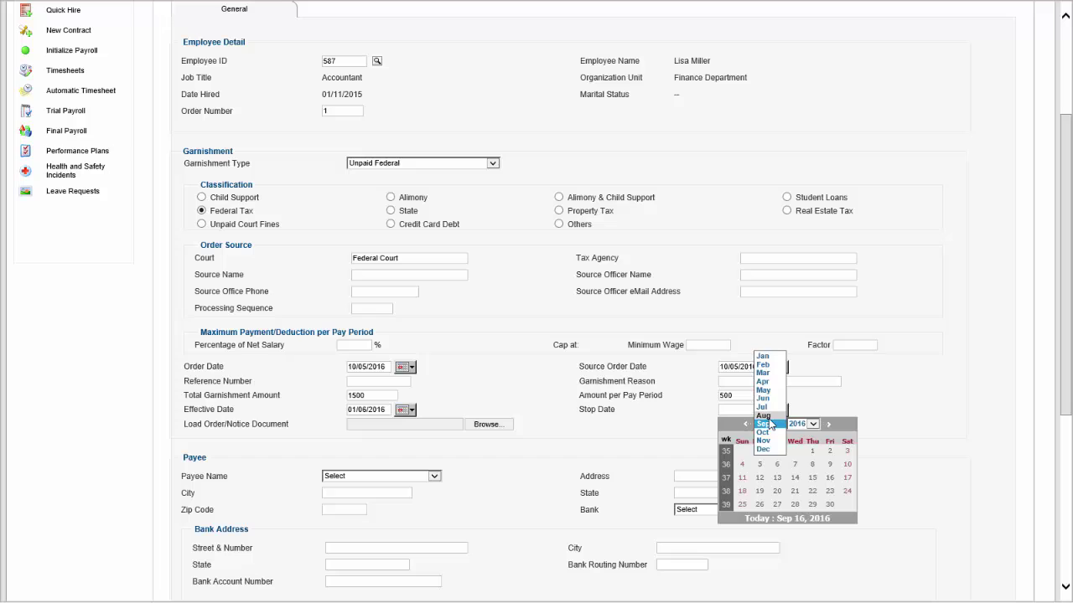
left_click(768, 415)
left_click(794, 504)
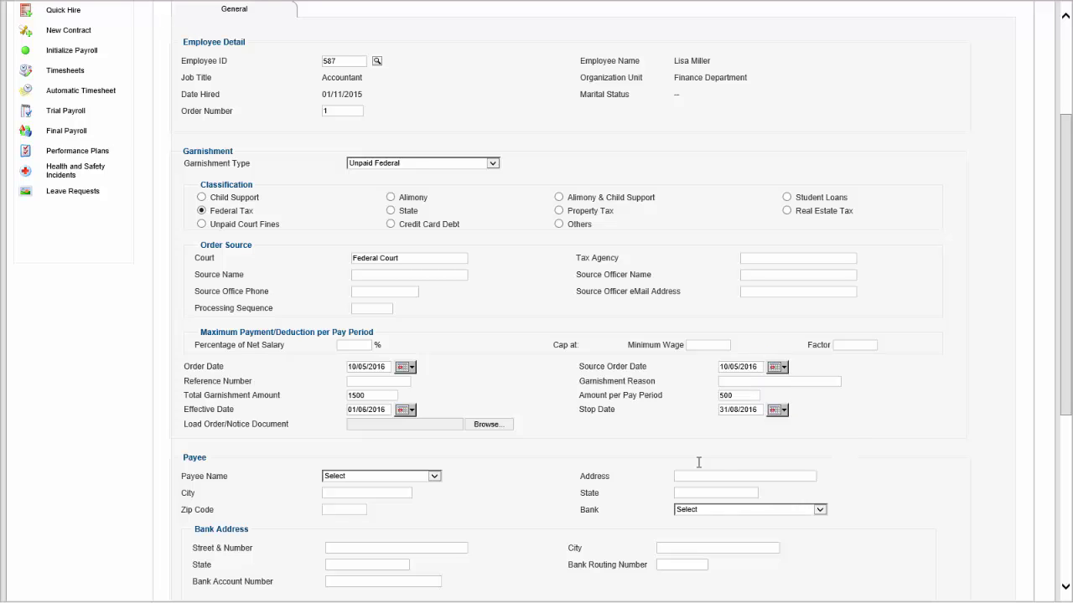
left_click(434, 476)
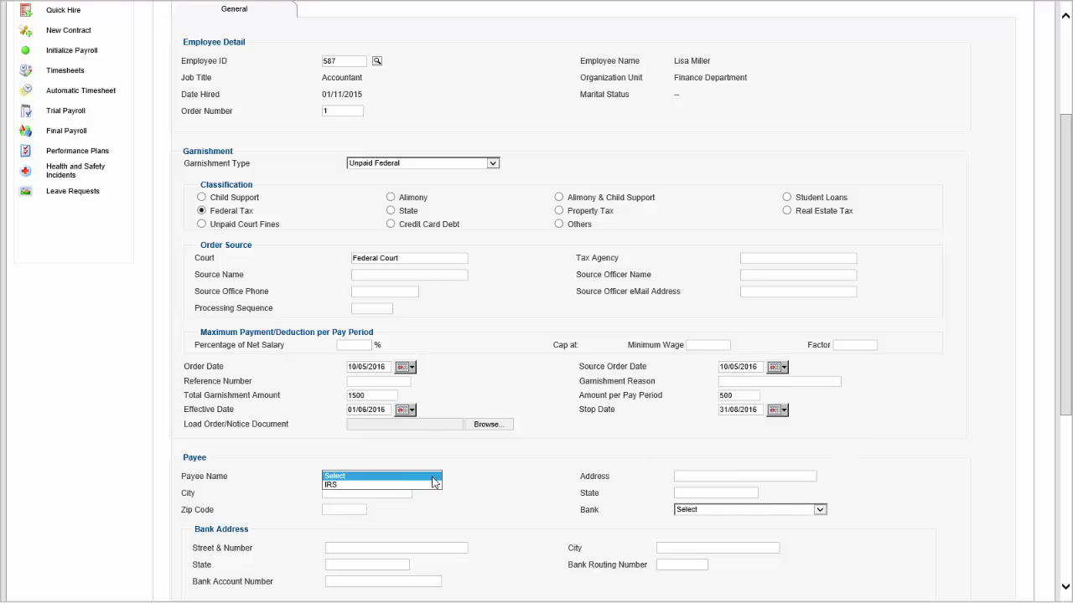
left_click(418, 488)
Add the new garnishment order and approve it.
scroll(536, 336, "down", 5)
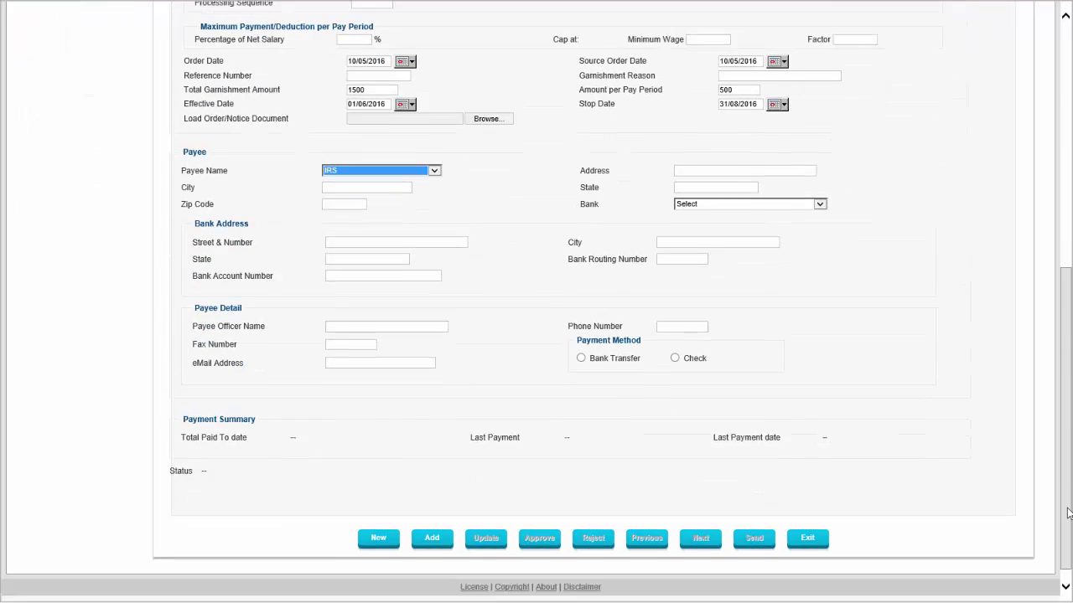
left_click(439, 524)
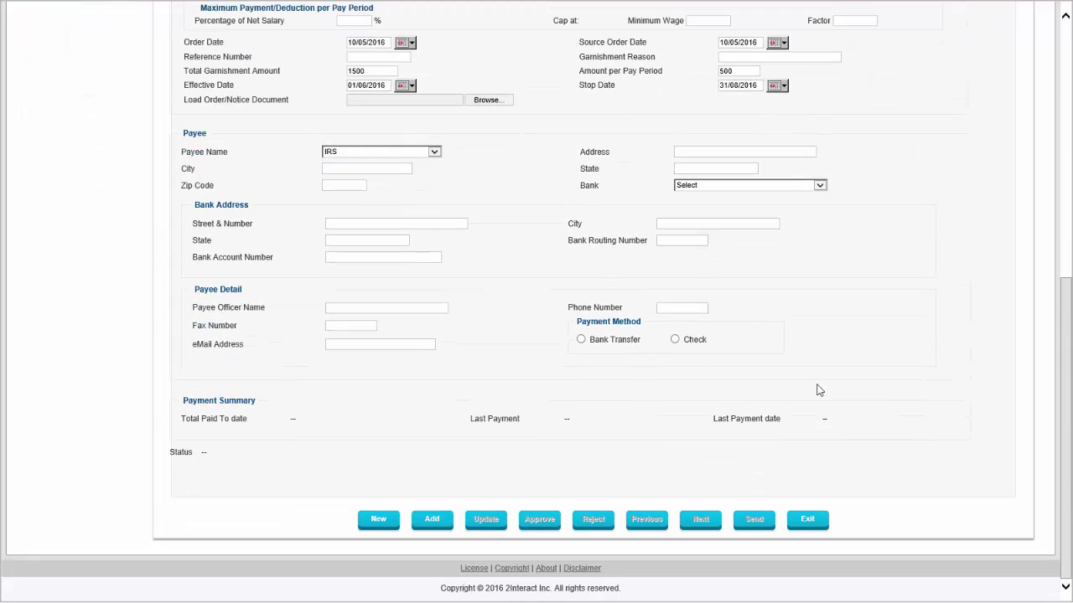
scroll(927, 365, "up", 3)
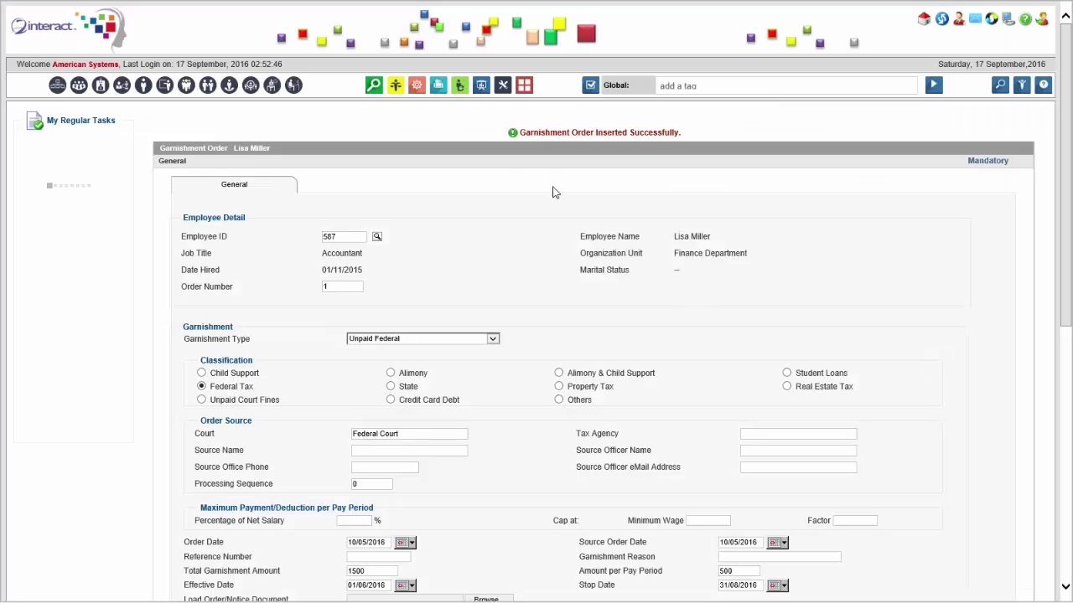
scroll(1039, 277, "down", 10)
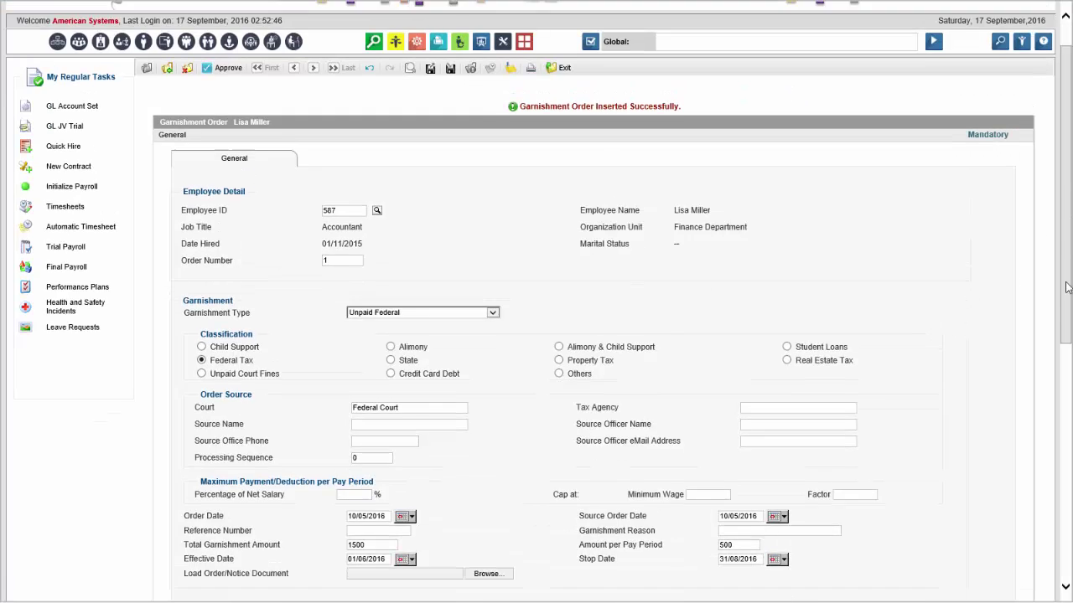
left_click(542, 520)
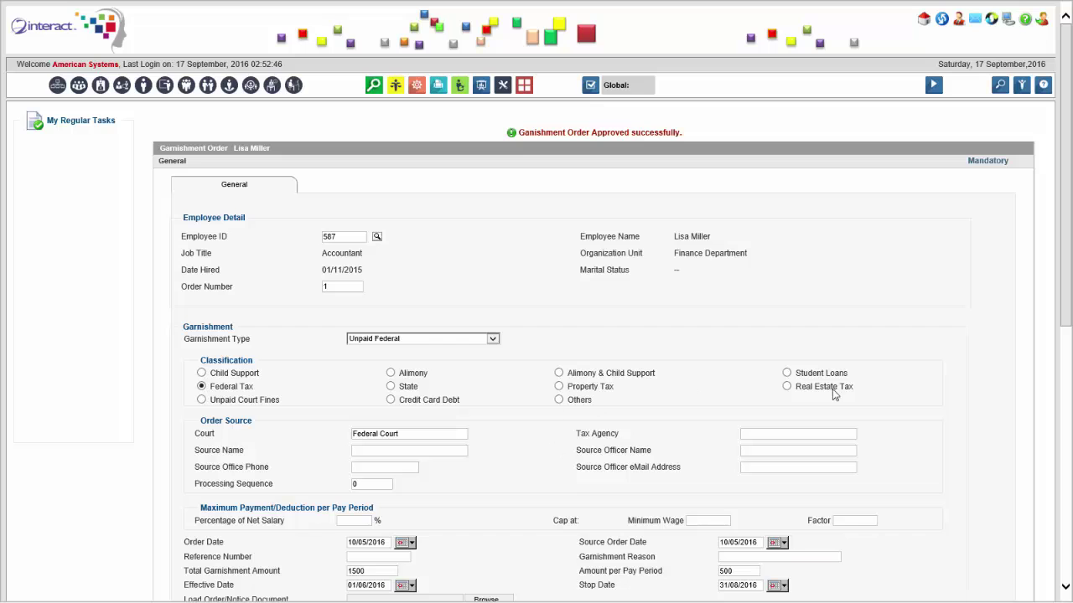
Exit the garnishment order form and confirm leaving it.
scroll(930, 572, "down", 8)
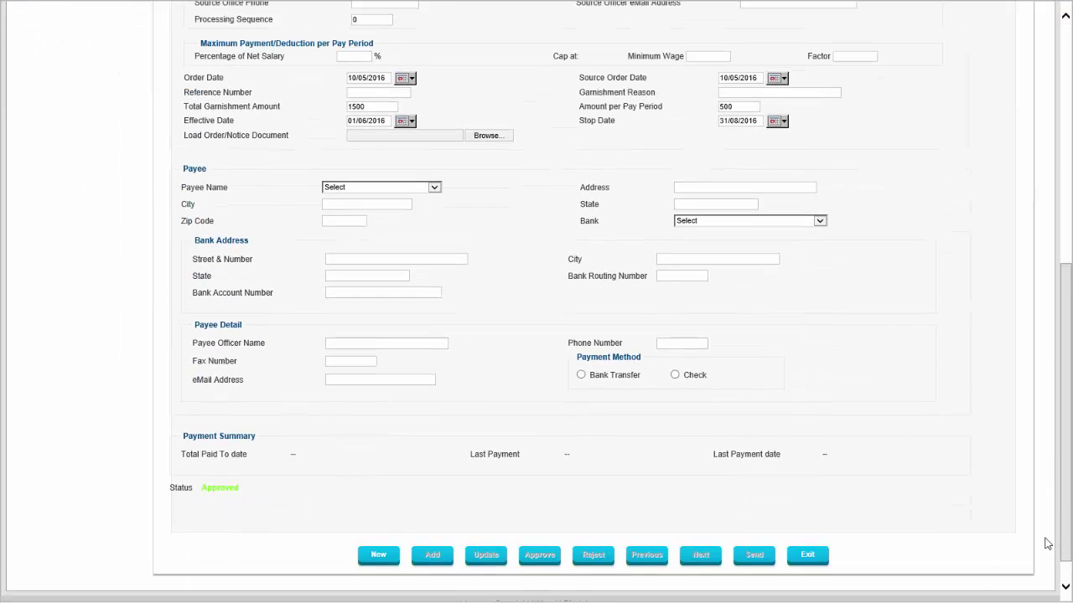
left_click(809, 524)
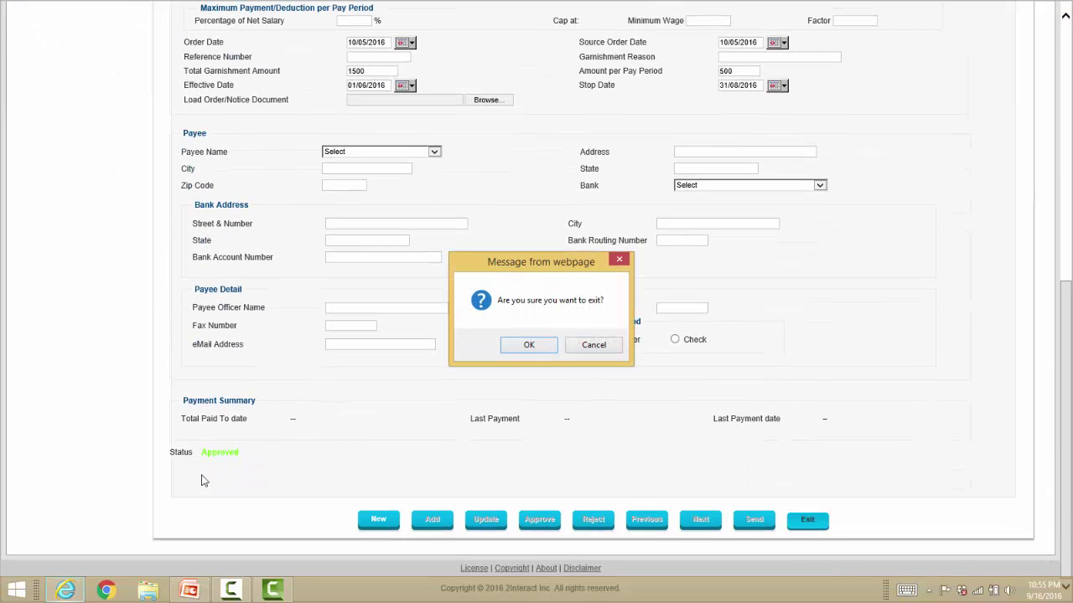
left_click(534, 345)
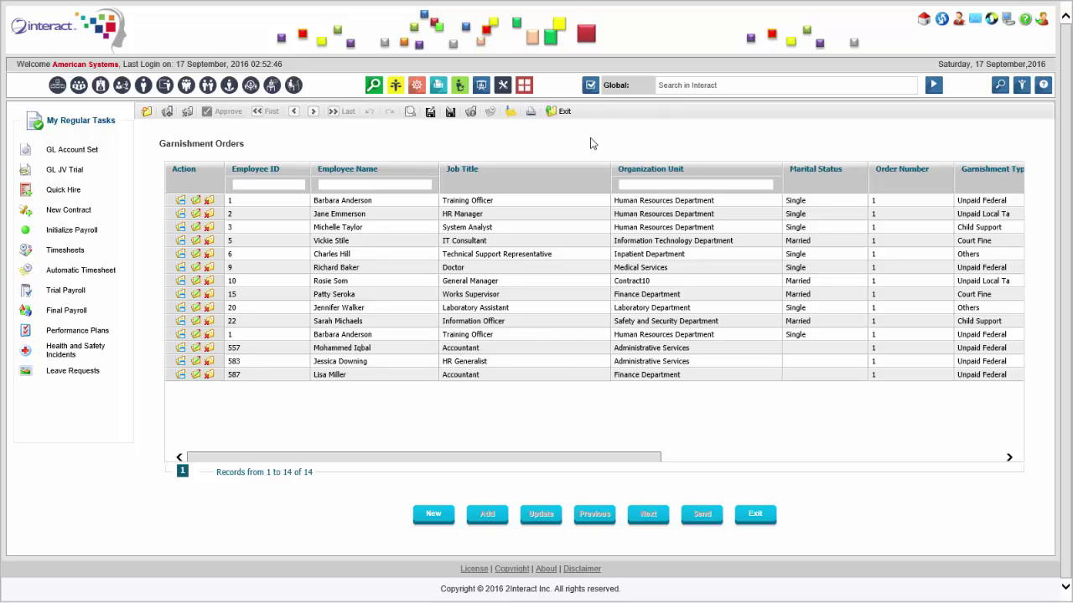
Open Retroactive Payroll Batch Processing via a 'retro bat' global search.
left_click(689, 85)
type("retro bat")
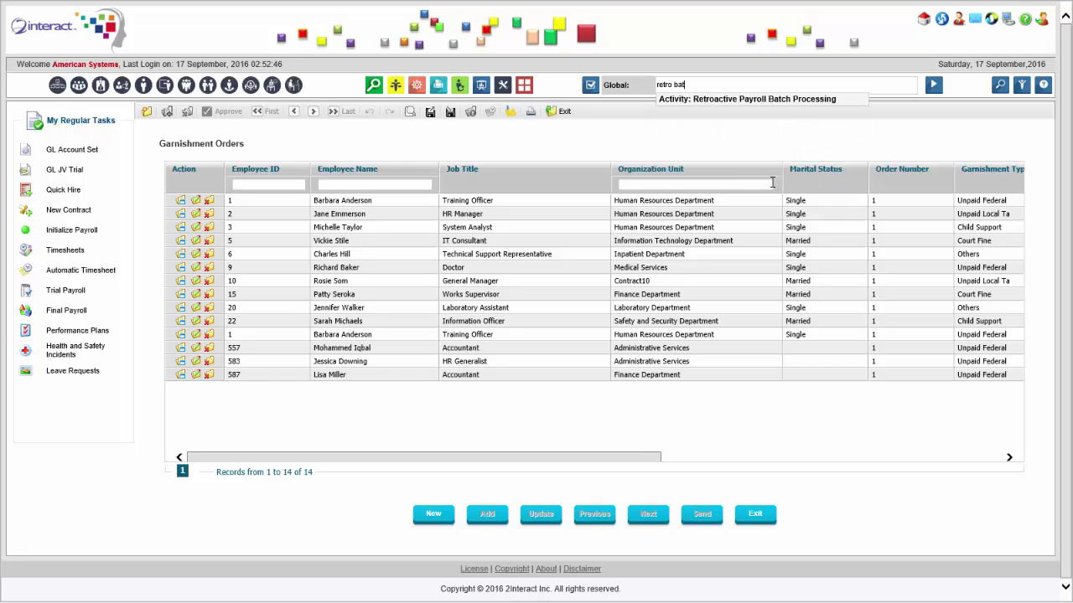
left_click(814, 100)
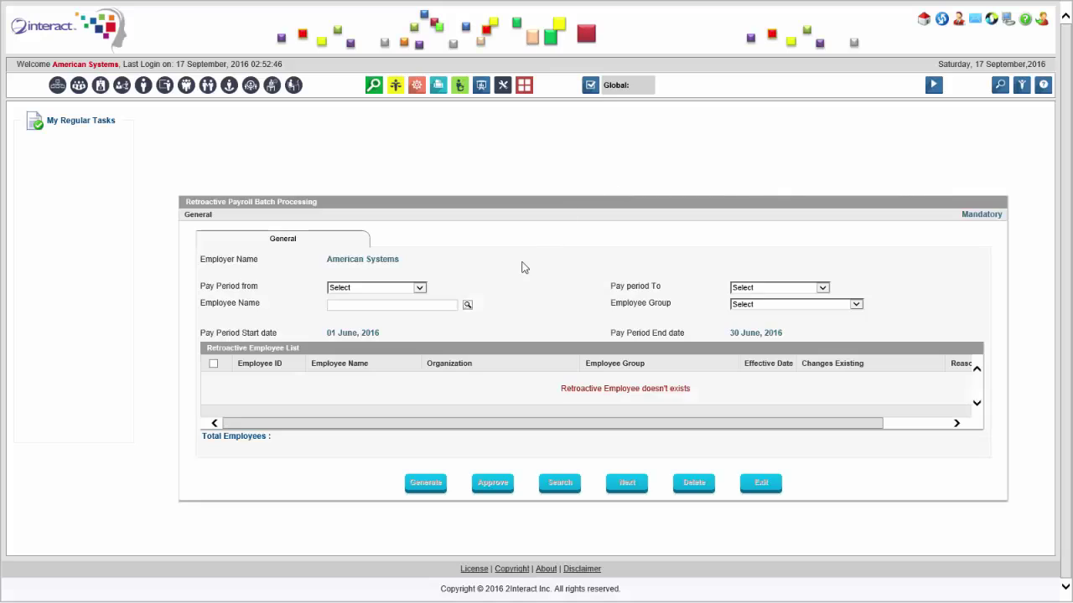
Set pay periods April 2016 to May 2016, select all employees, and close the window.
left_click(408, 309)
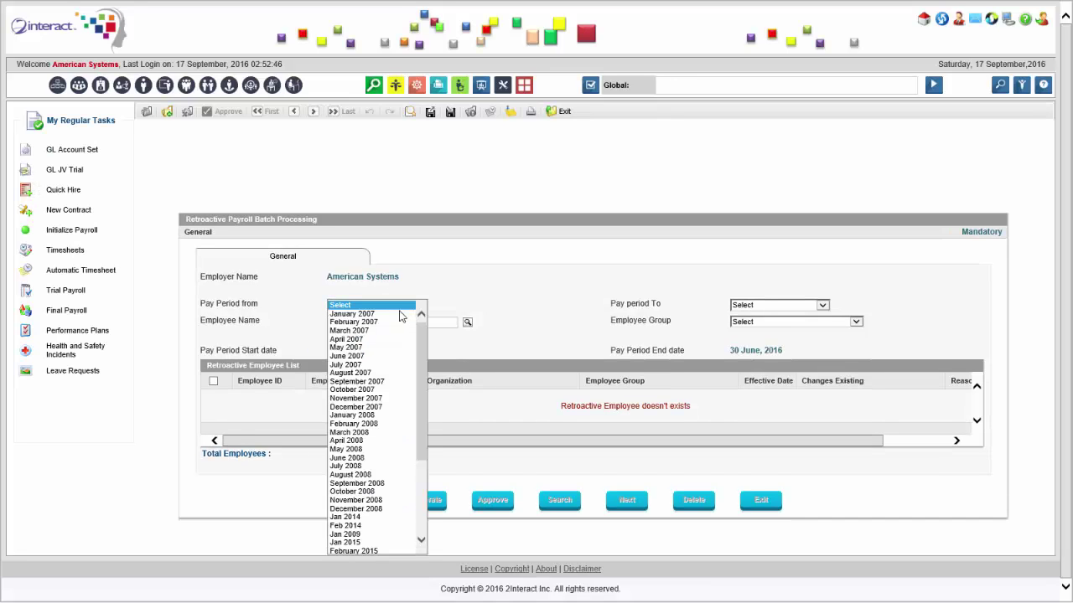
left_click_drag(421, 344, 428, 485)
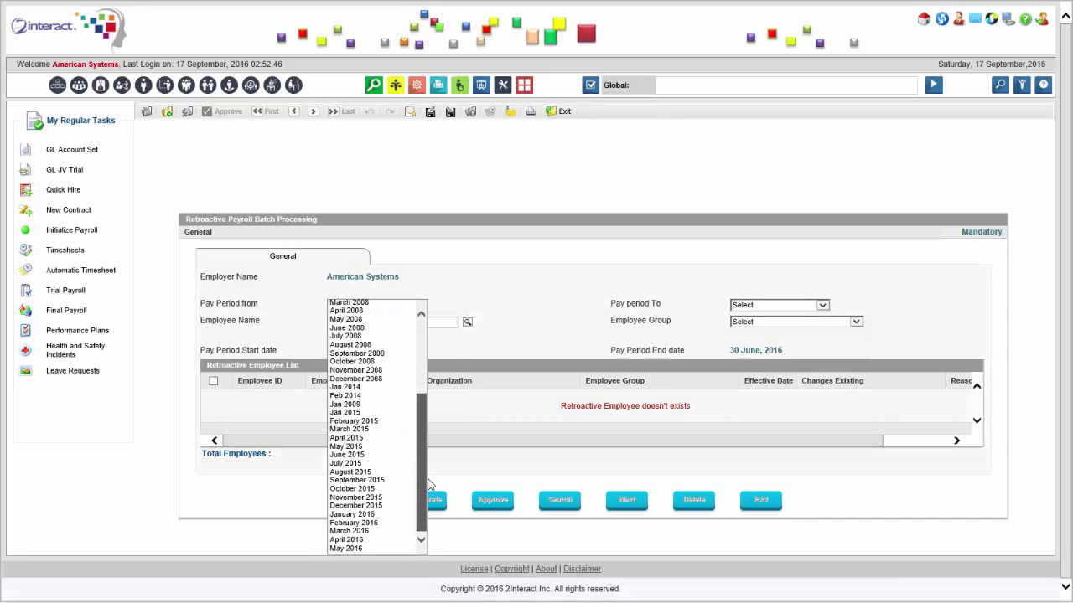
left_click(390, 540)
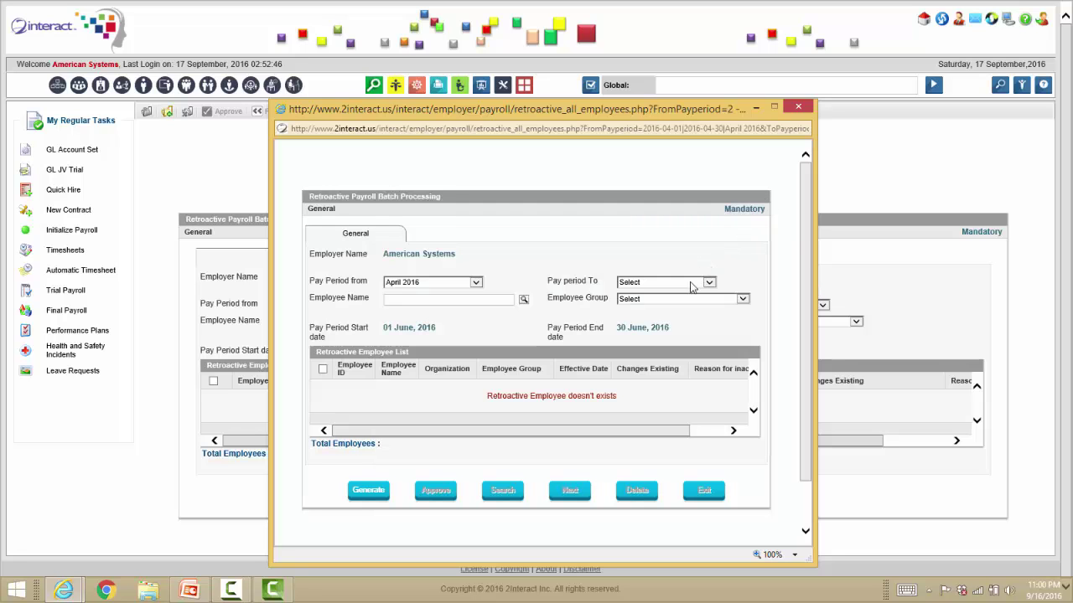
left_click(694, 283)
scroll(708, 314, "down", 5)
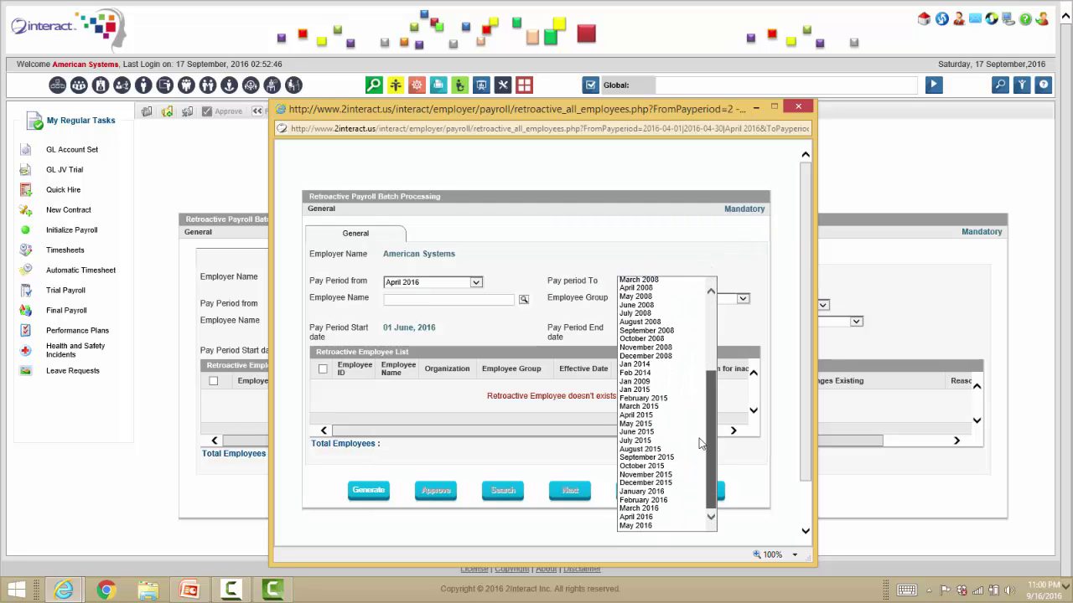
left_click(682, 526)
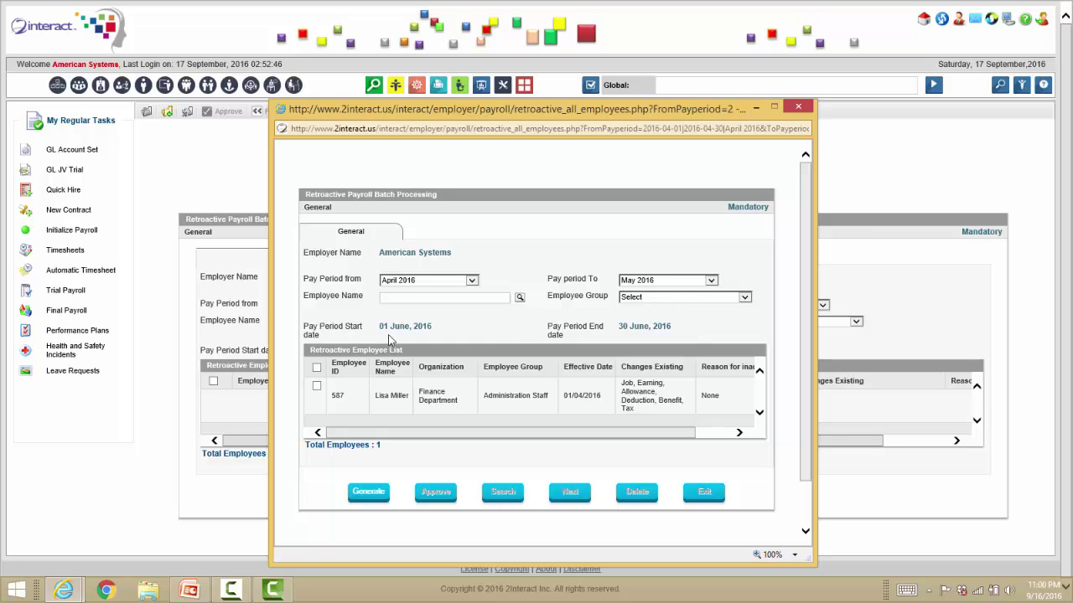
left_click(317, 367)
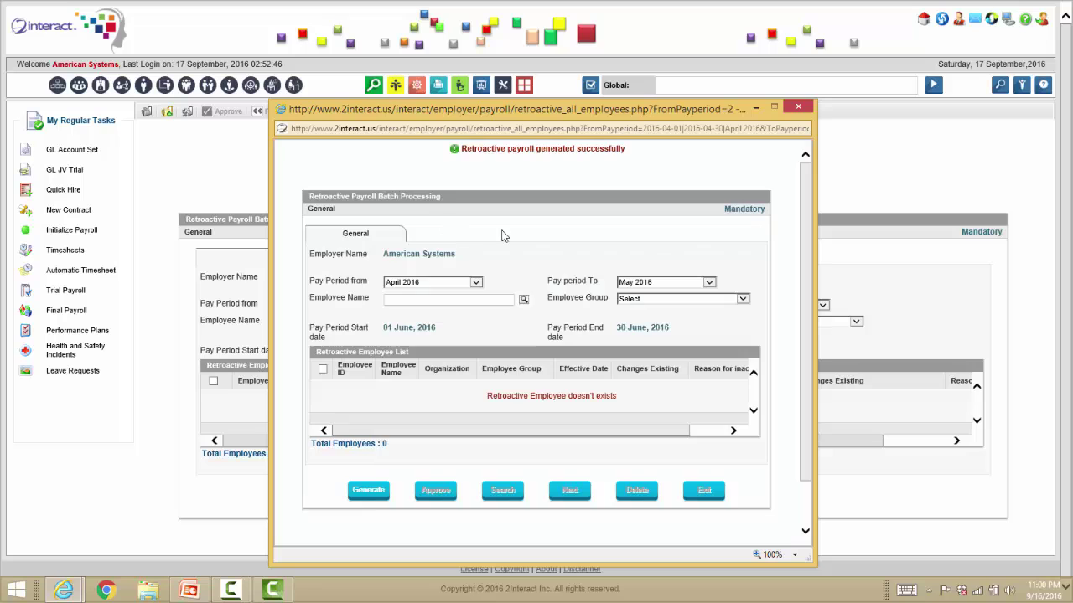
left_click(800, 108)
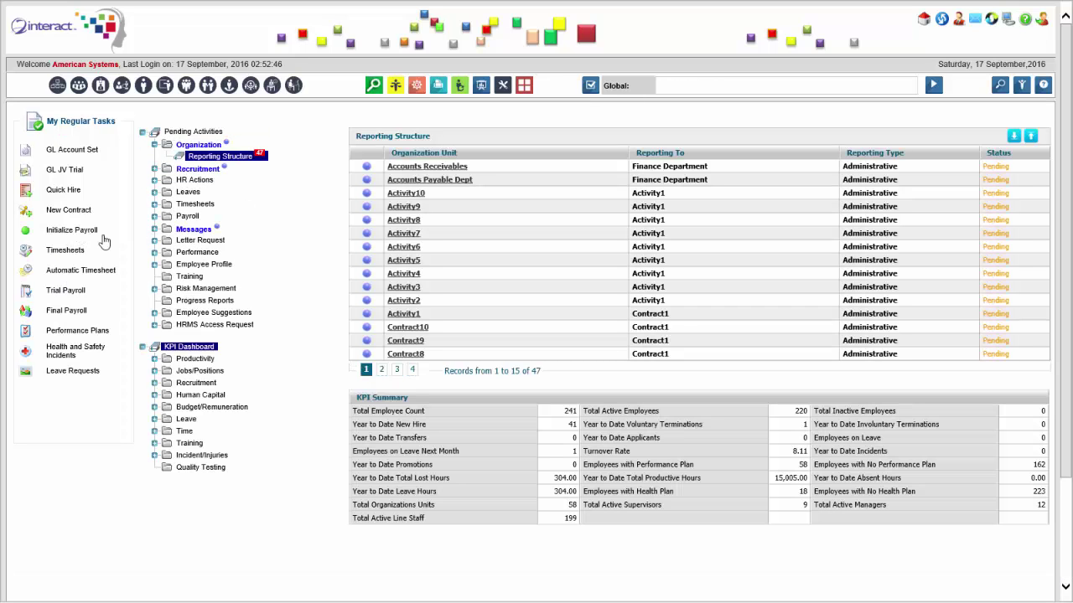
Initialize June 2016 payroll for the Administration Staff group's listed employee and proceed.
left_click(249, 265)
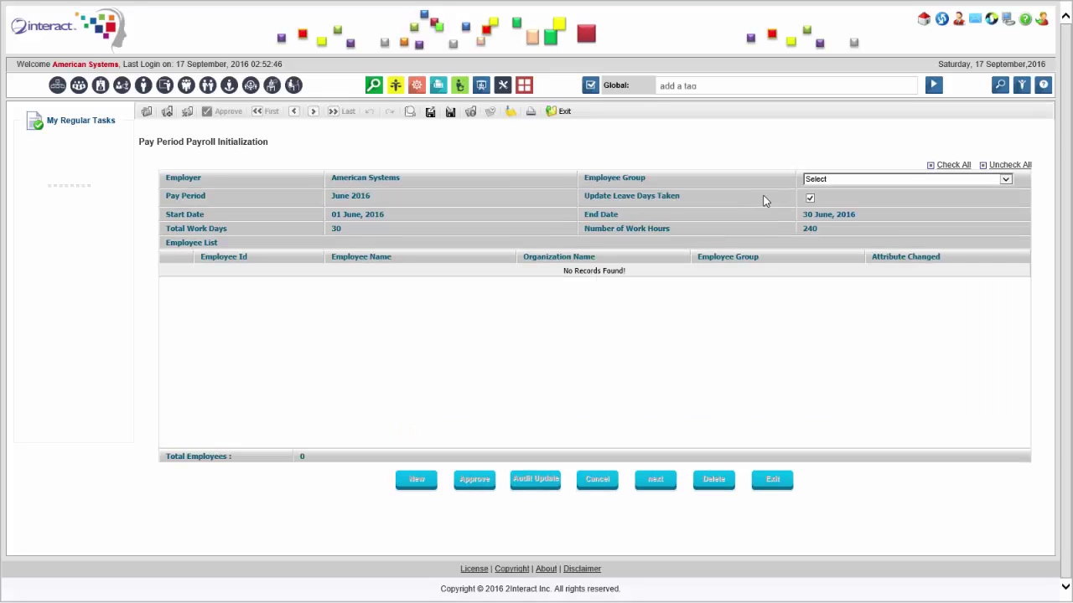
left_click(865, 181)
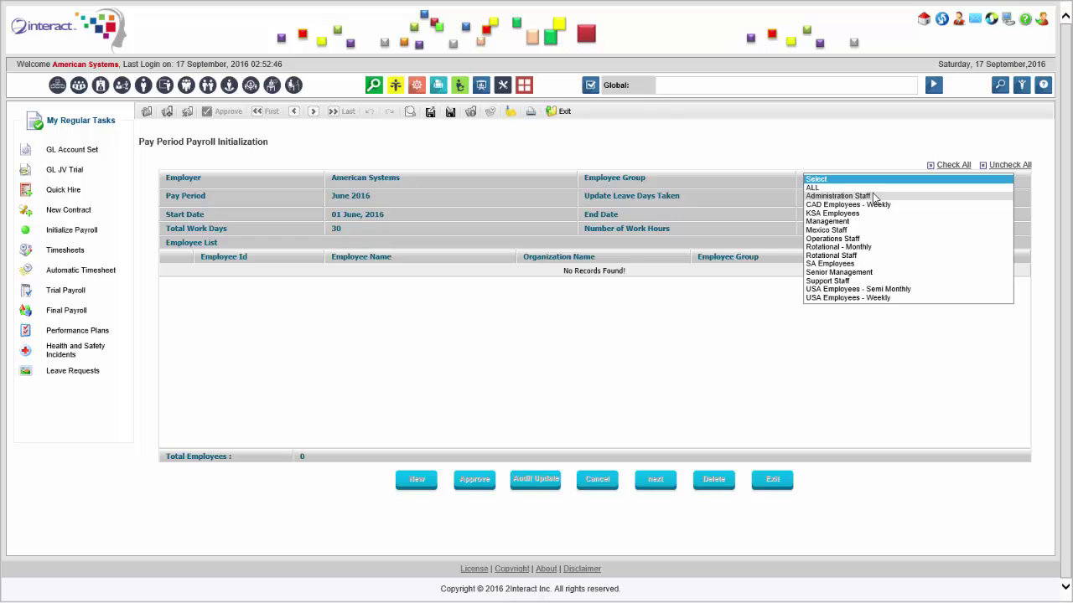
left_click(873, 195)
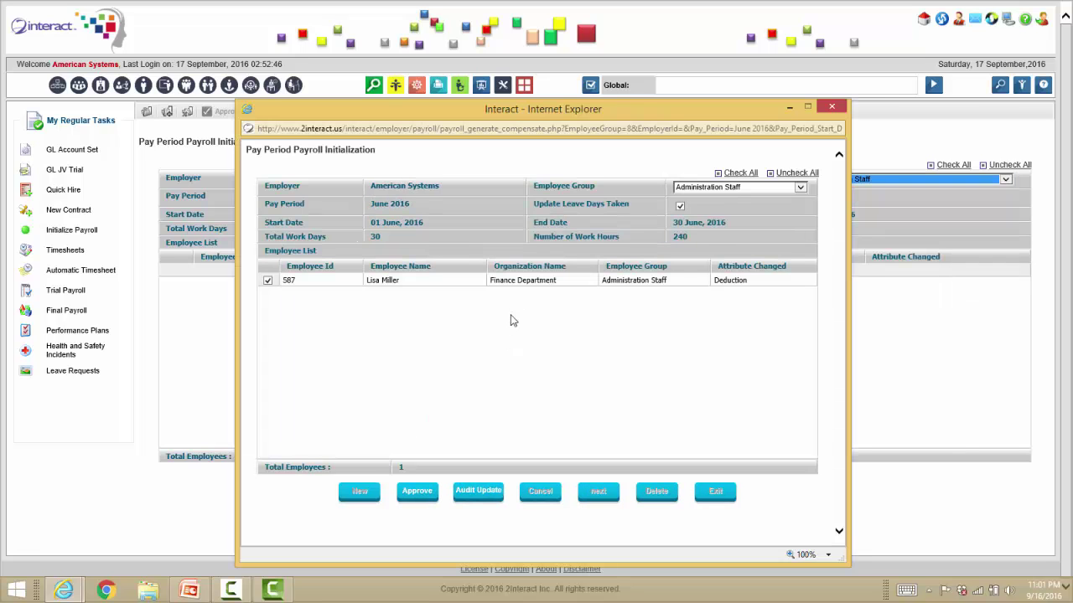
left_click(466, 281)
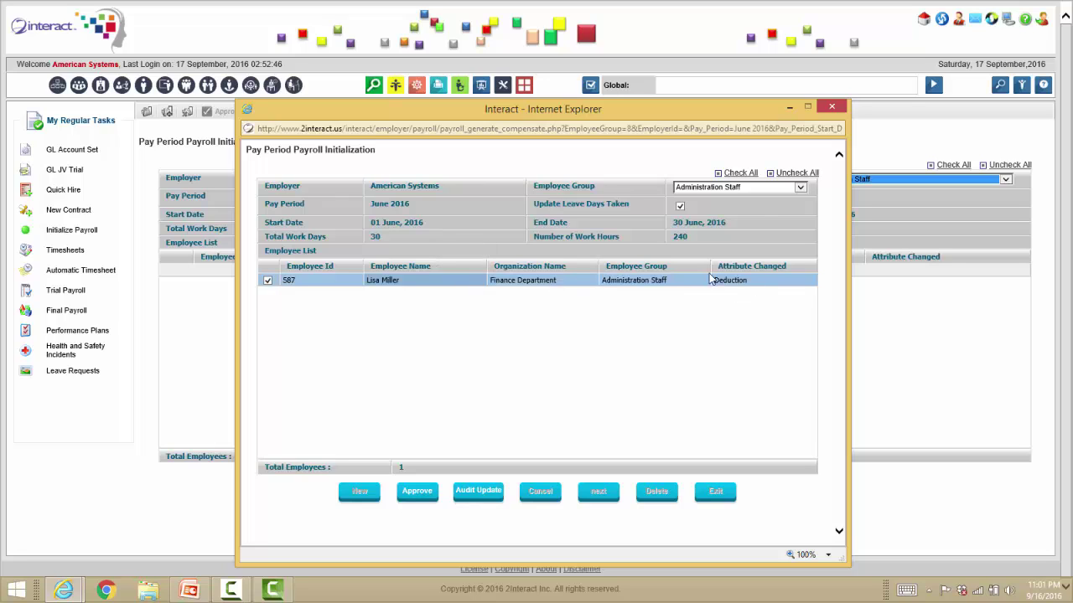
left_click(483, 495)
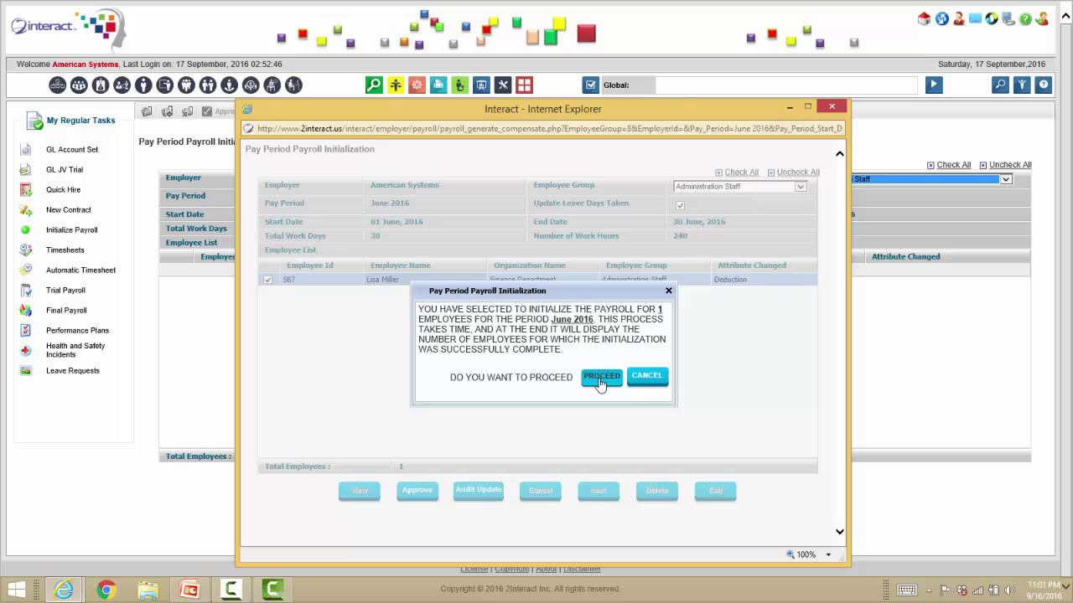
left_click(600, 379)
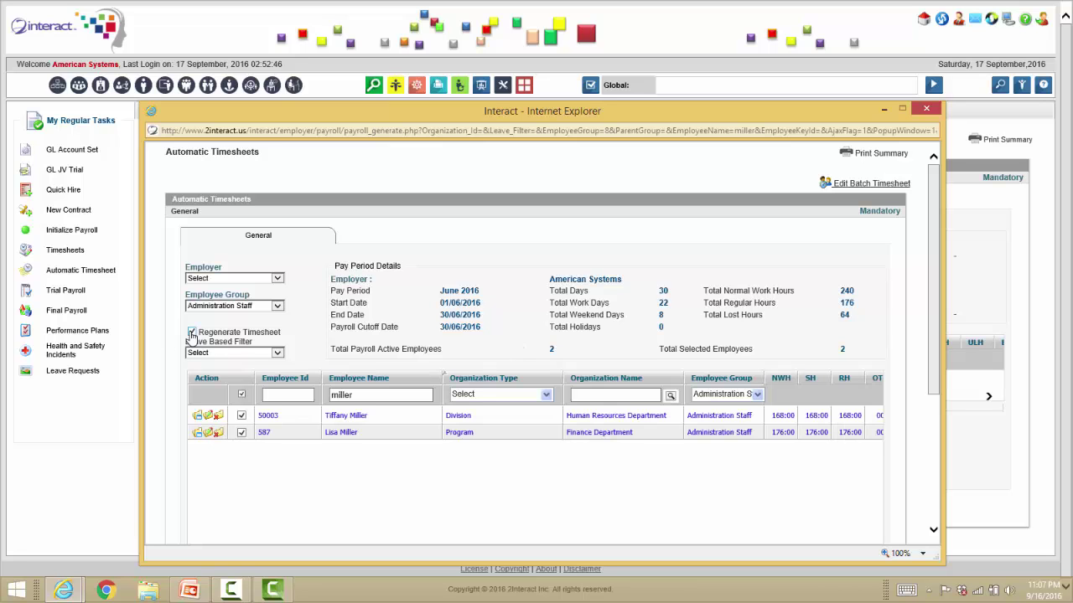
Regenerate the two employees' timesheets and open the Finance Department employee's Auto Timesheet Details.
scroll(358, 478, "down", 3)
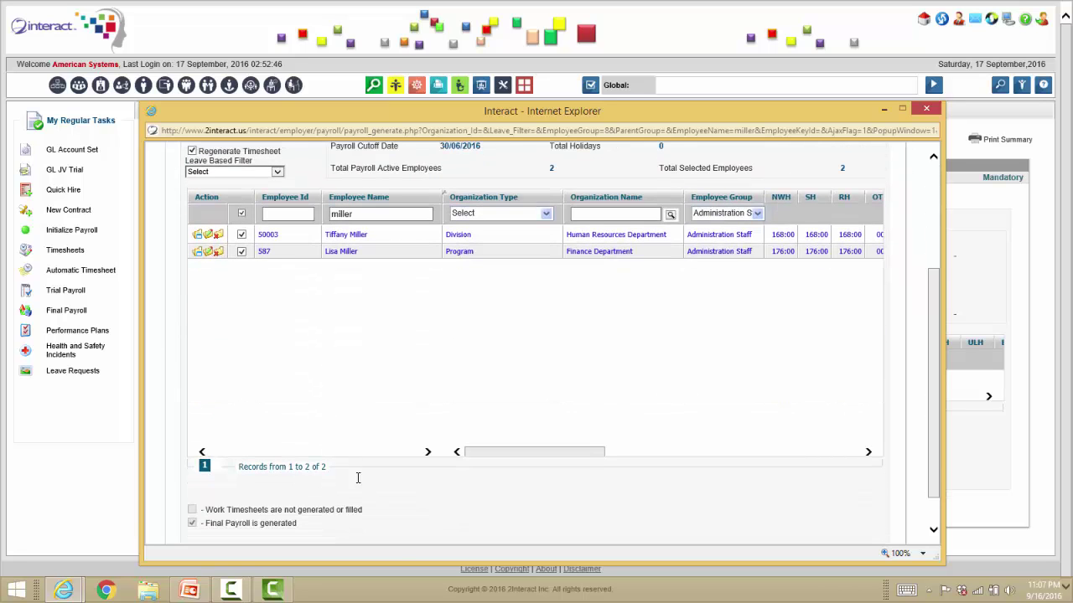
scroll(392, 508, "down", 1)
left_click(381, 521)
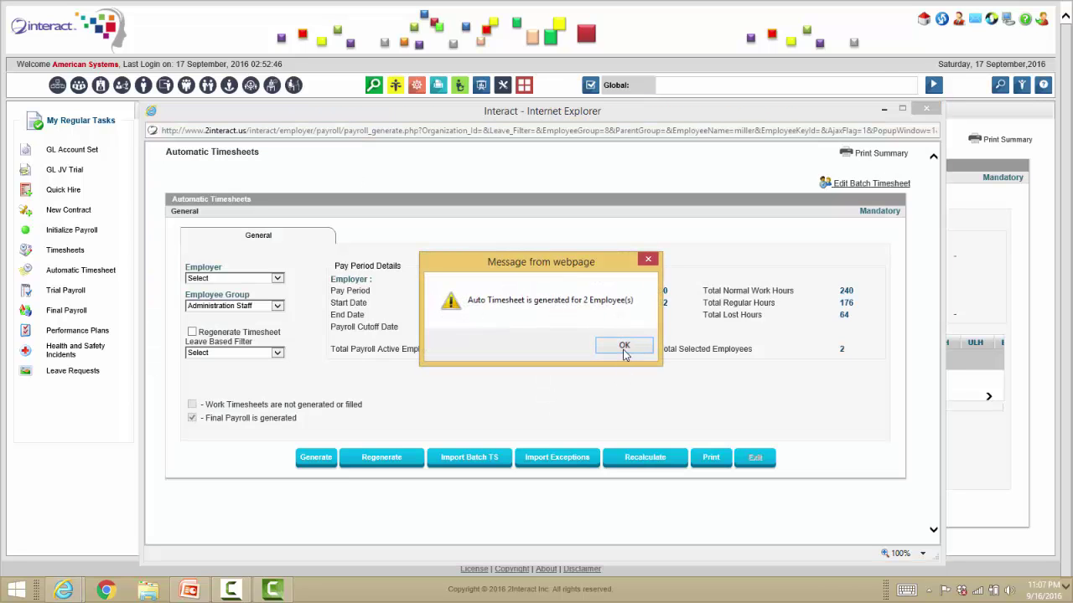
left_click(622, 347)
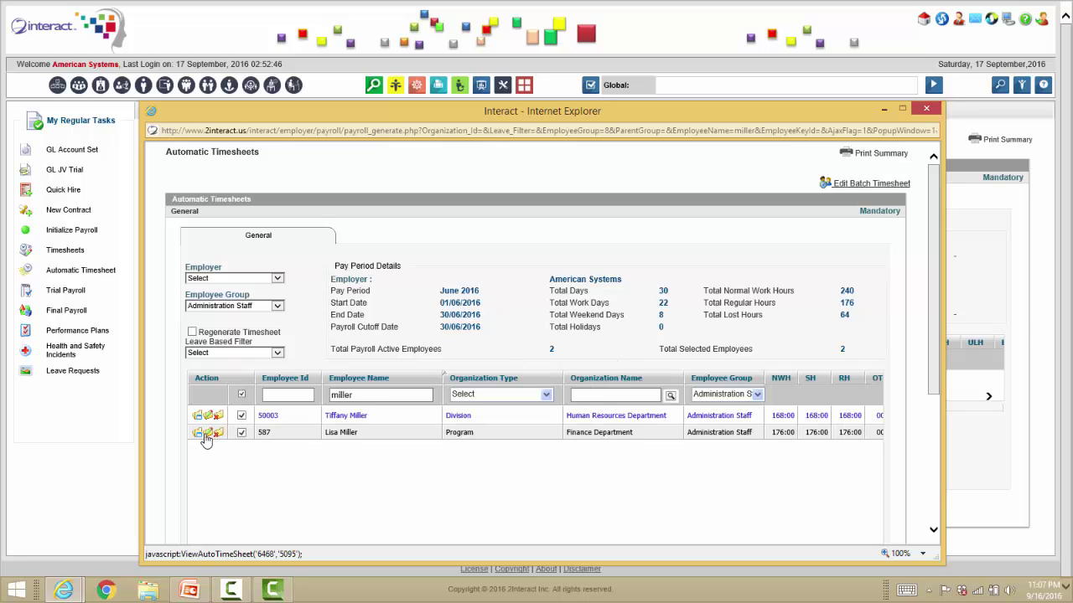
left_click(210, 433)
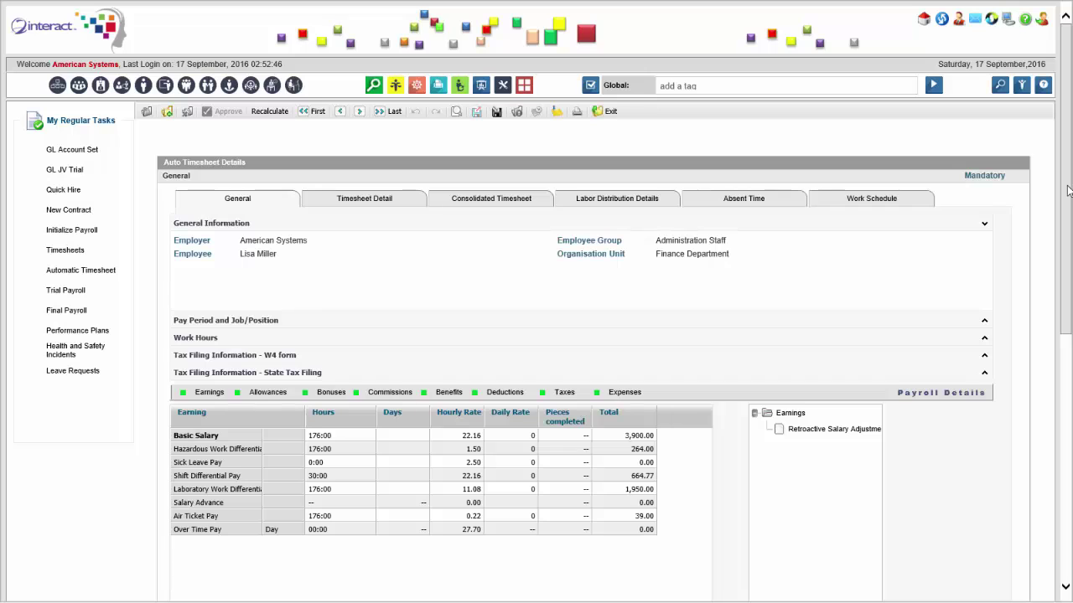
left_click_drag(1067, 192, 1063, 266)
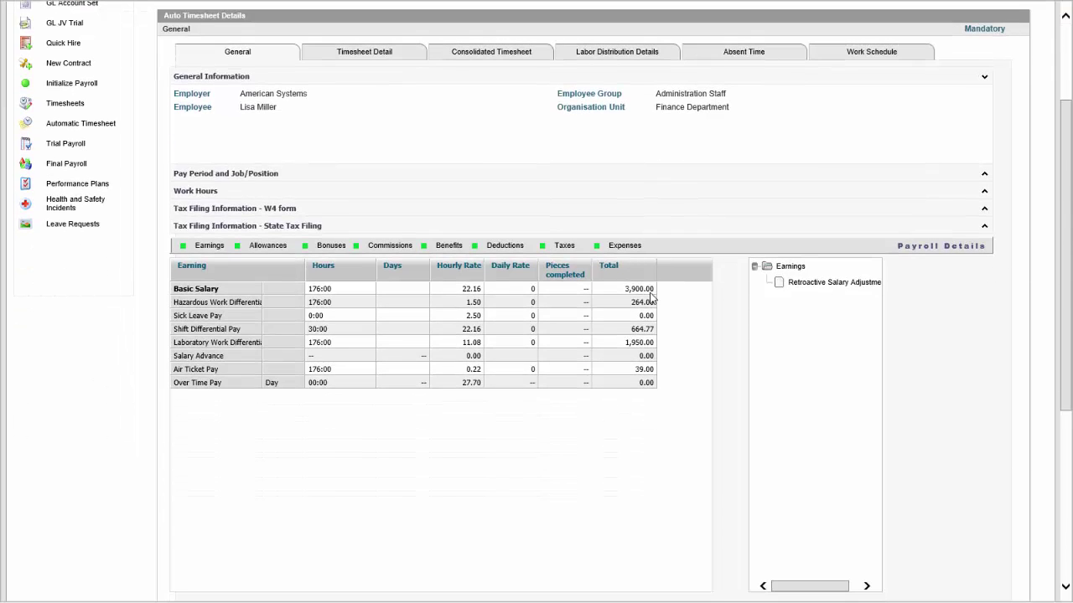
left_click(650, 292)
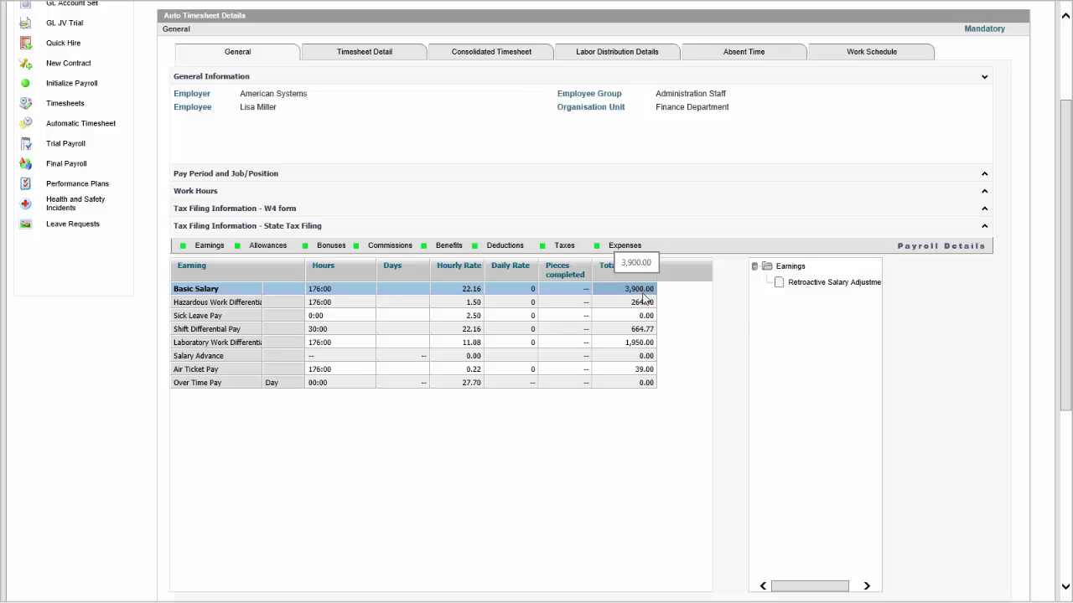
left_click(500, 248)
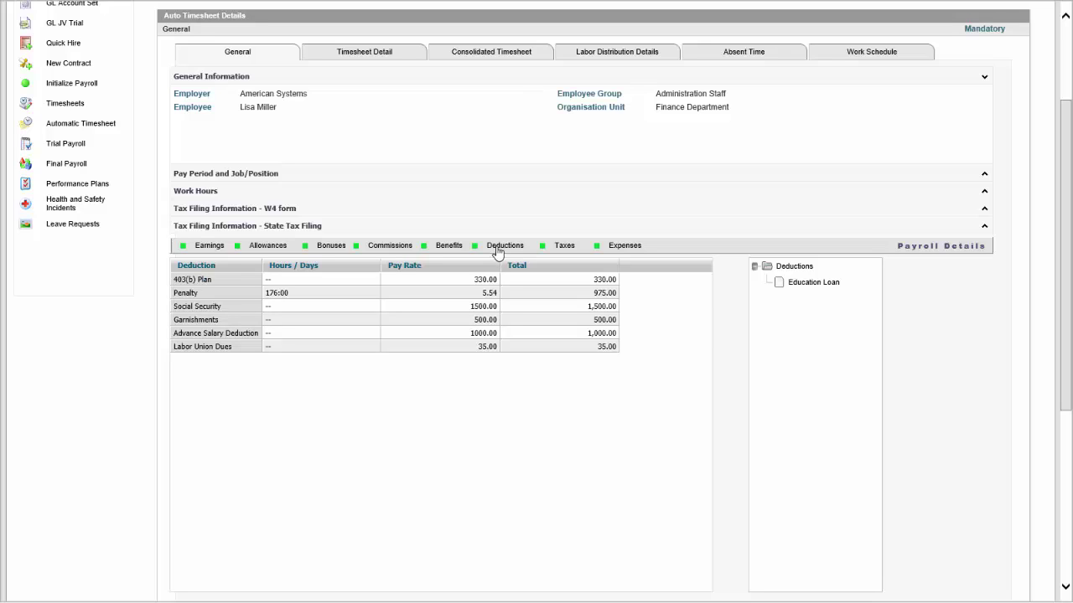
left_click(484, 332)
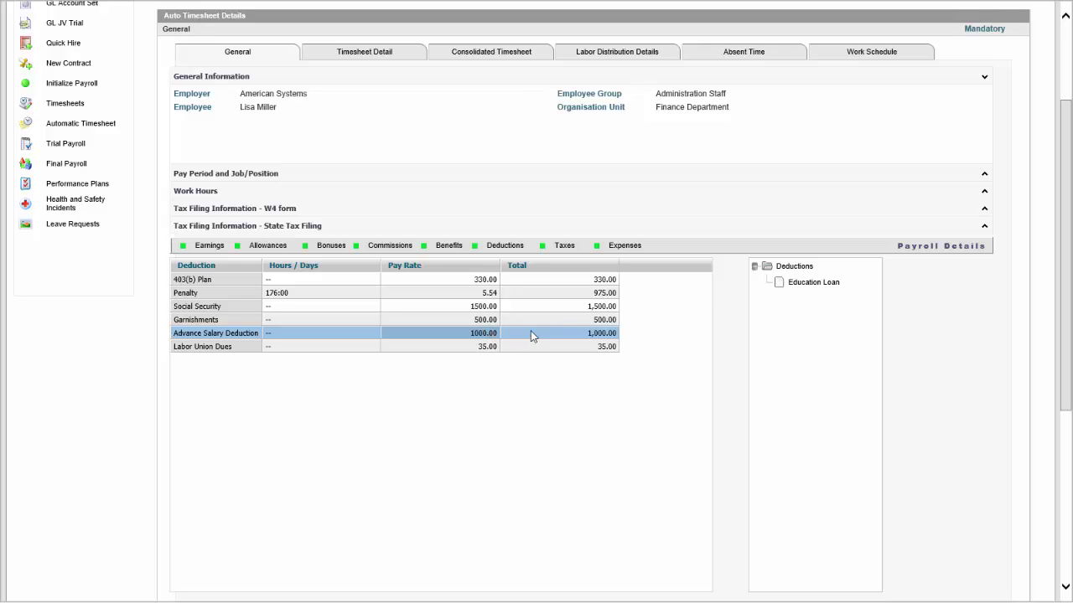
left_click(488, 321)
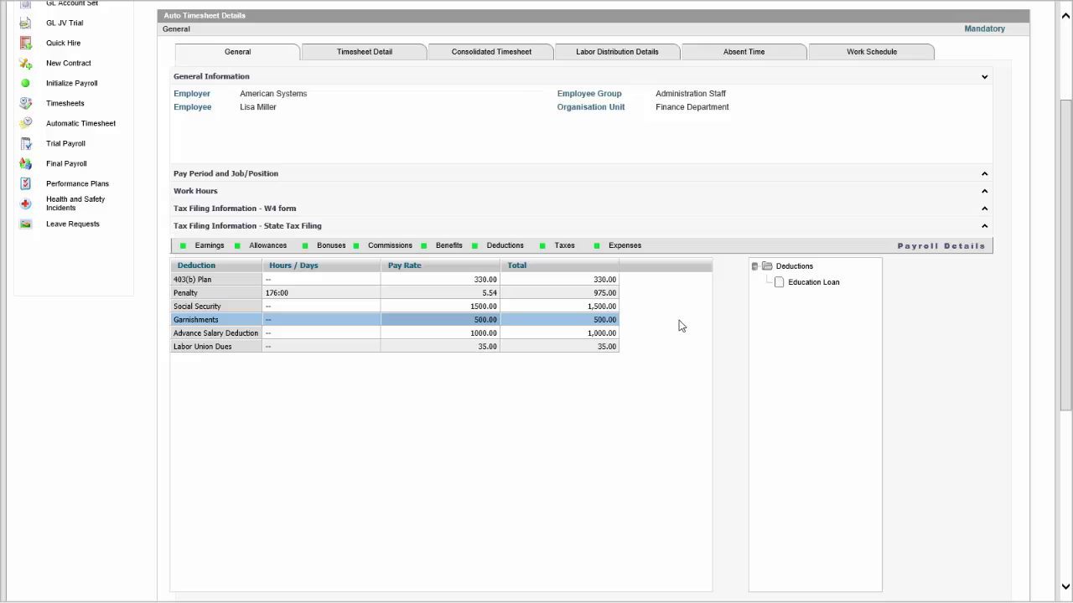
left_click(205, 249)
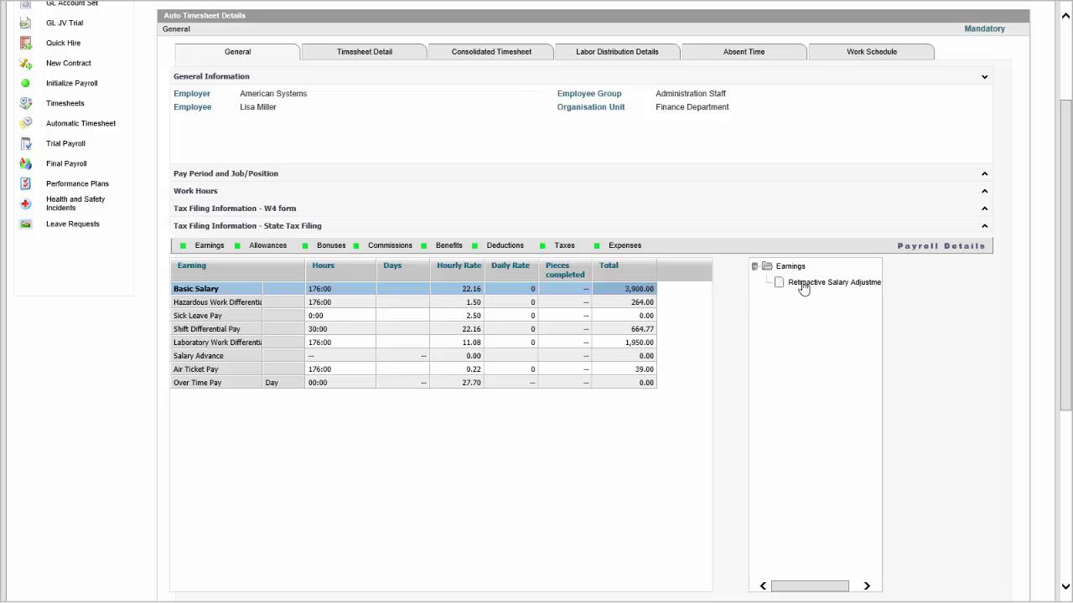
scroll(609, 406, "up", 3)
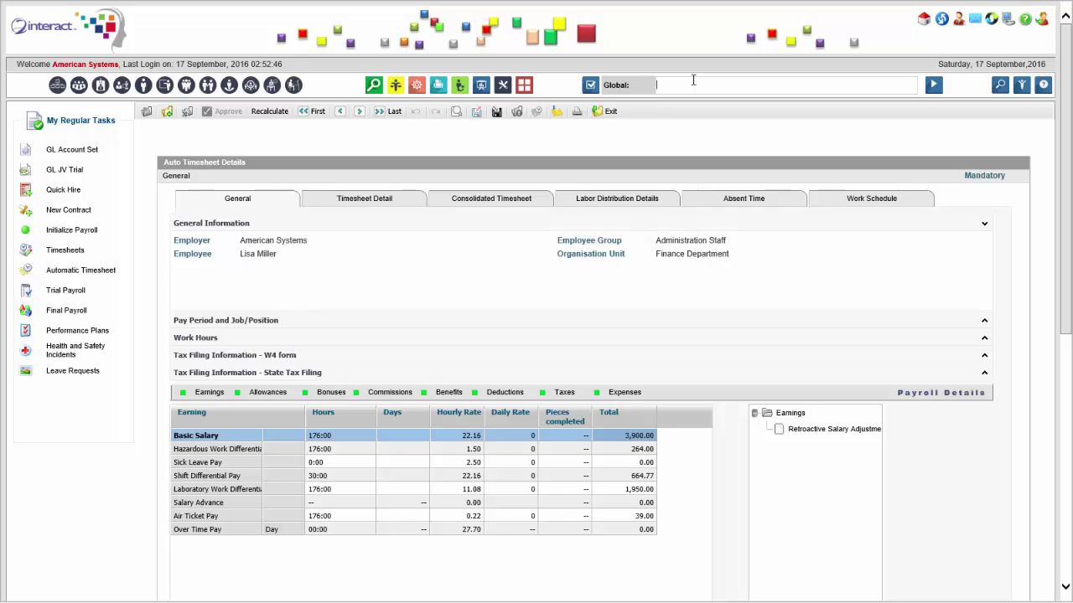
Open Retroactive Preprocessing for NPC and set the employee group to Administration Staff.
type("pc")
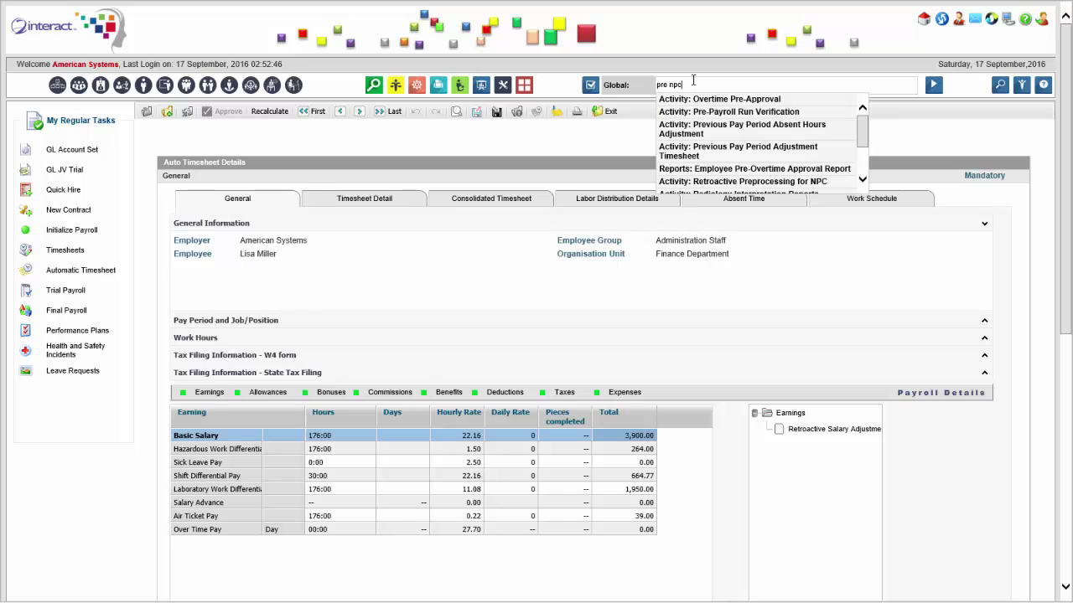
left_click(718, 103)
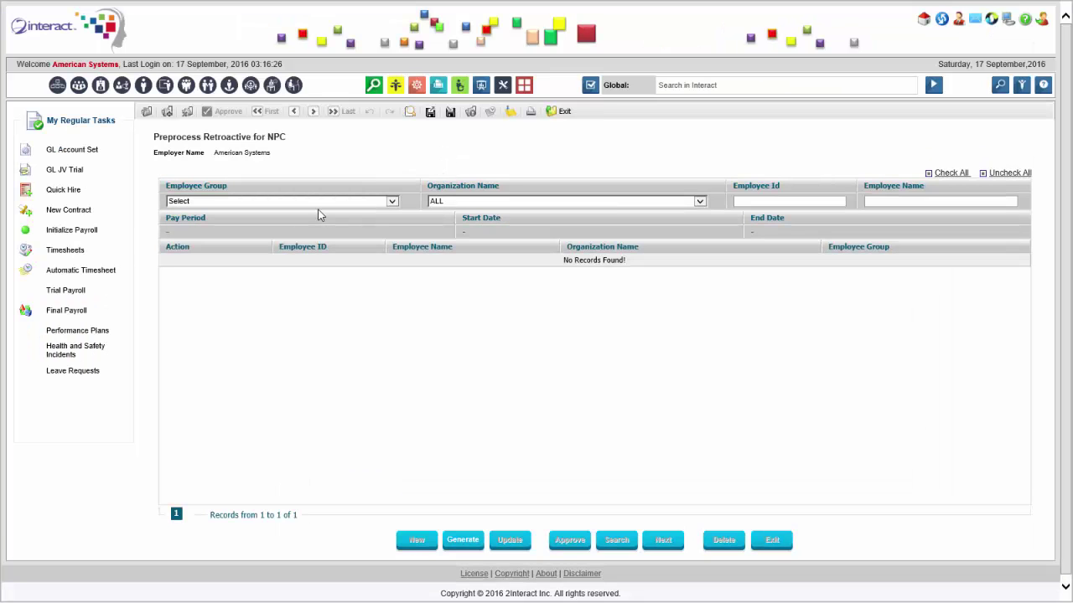
left_click(366, 206)
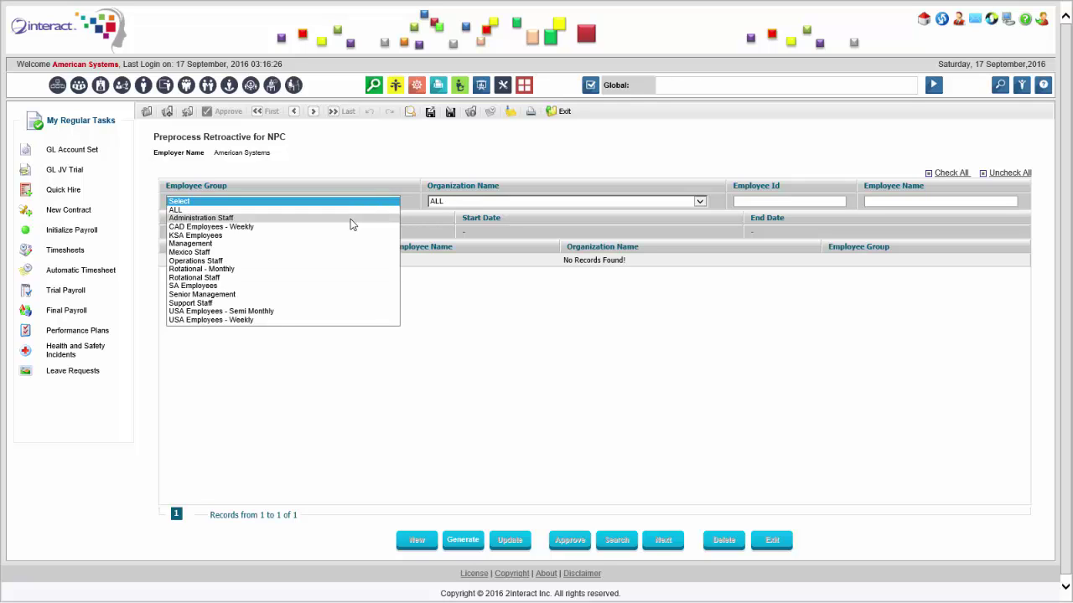
left_click(351, 220)
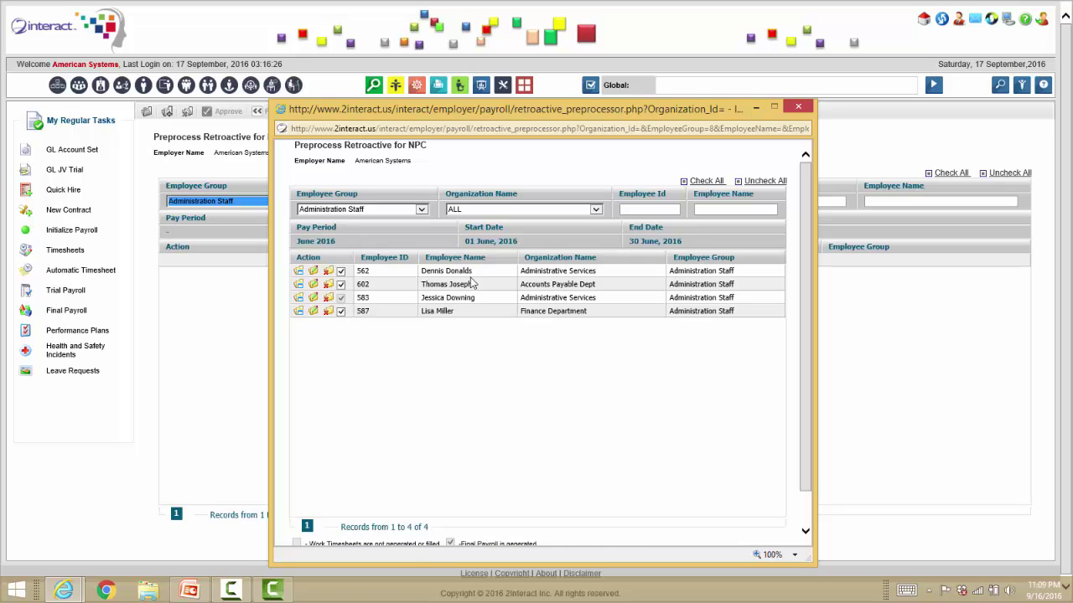
scroll(501, 373, "down", 1)
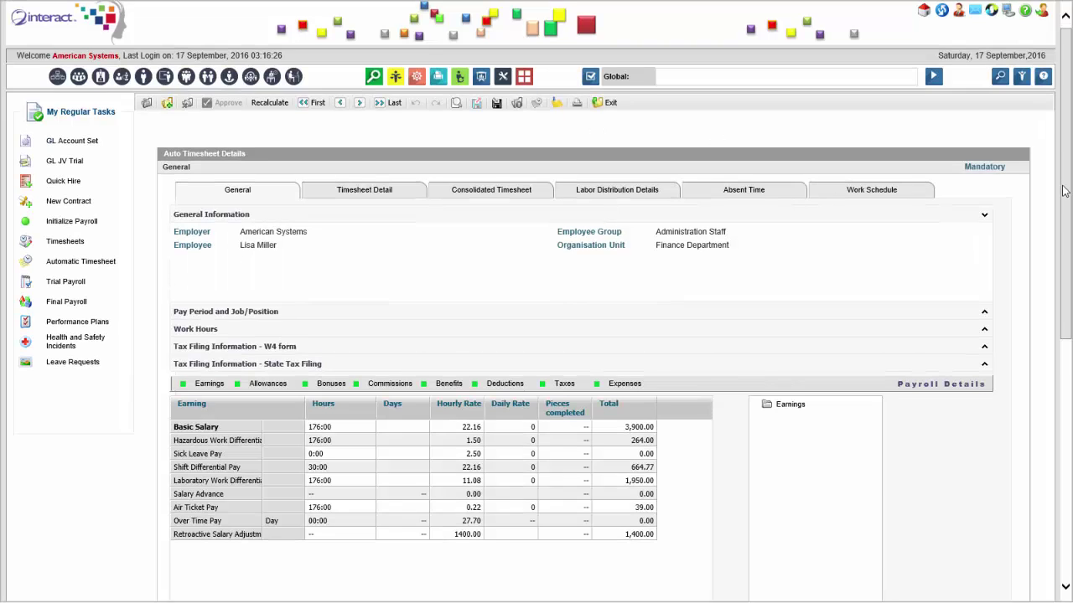
Review the 1,400.00 Retroactive Salary Adjustment and 3,900.00 Basic Salary earnings, then check deductions.
left_click_drag(1063, 191, 1063, 249)
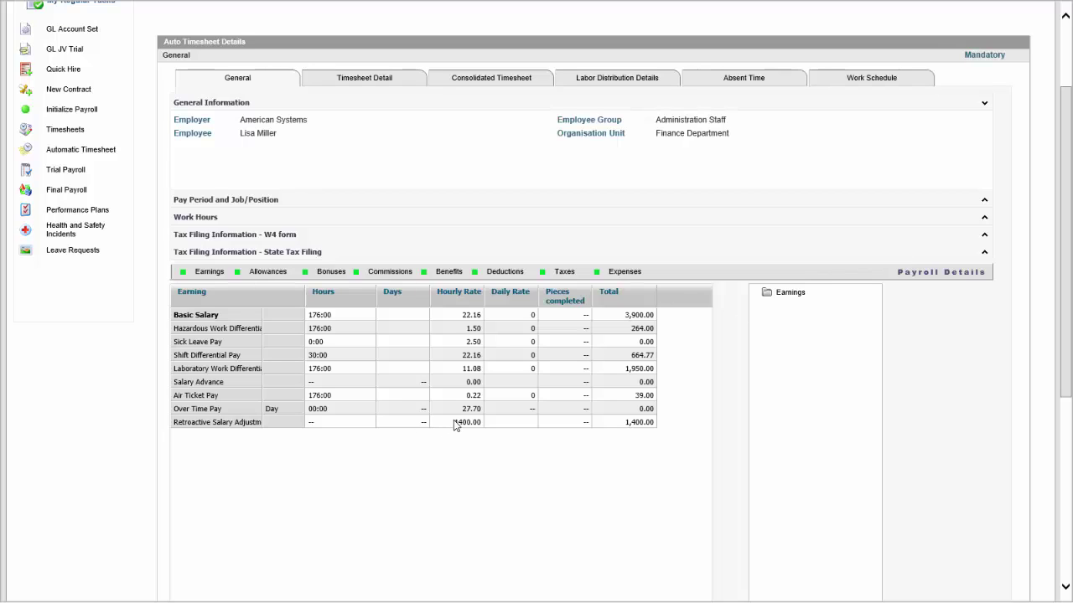
left_click(455, 423)
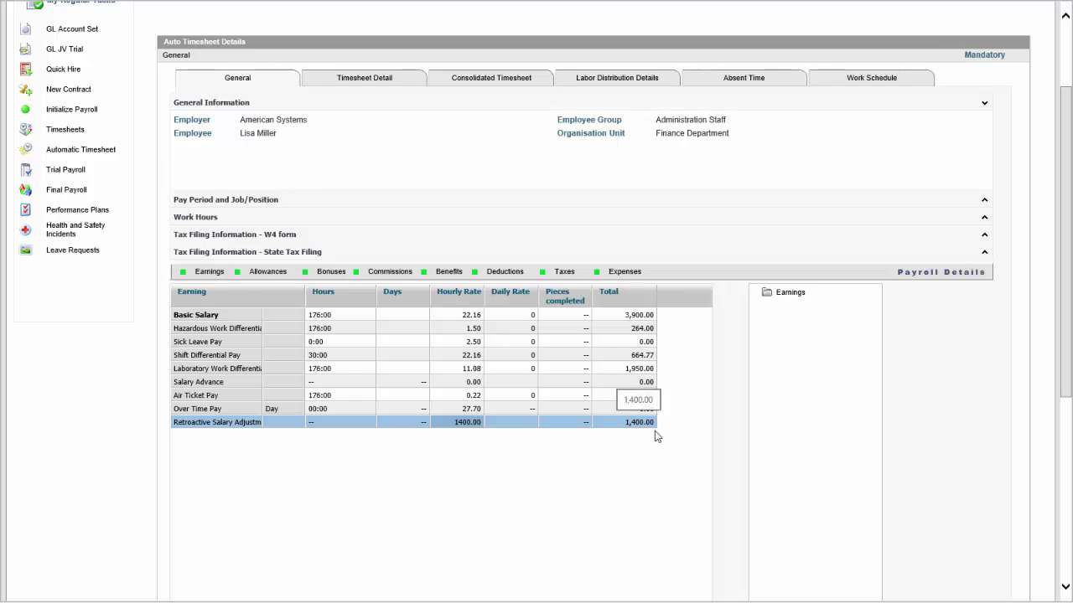
left_click(637, 317)
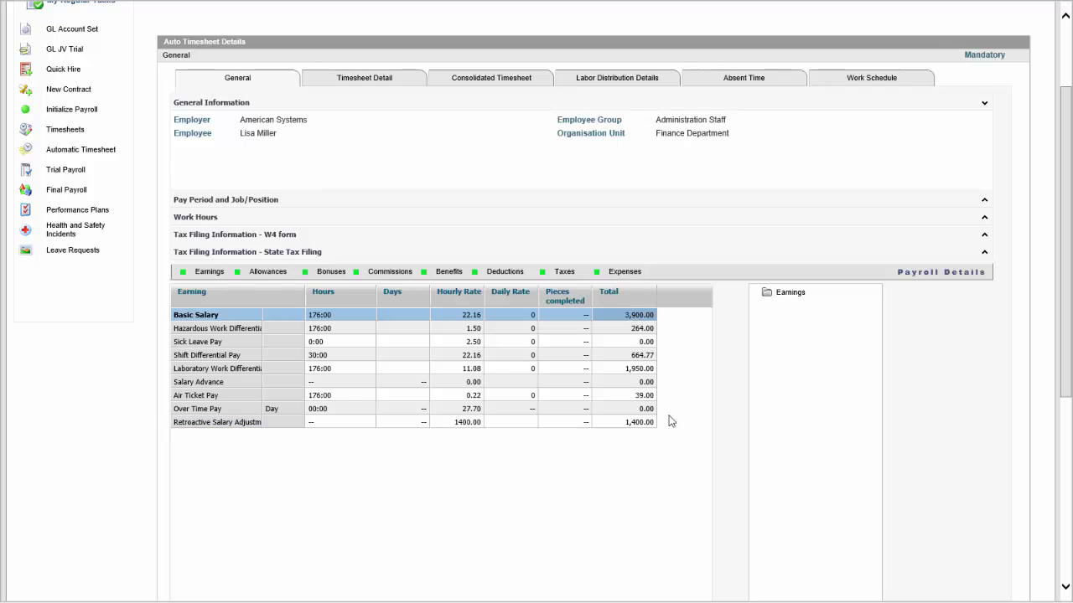
left_click(505, 275)
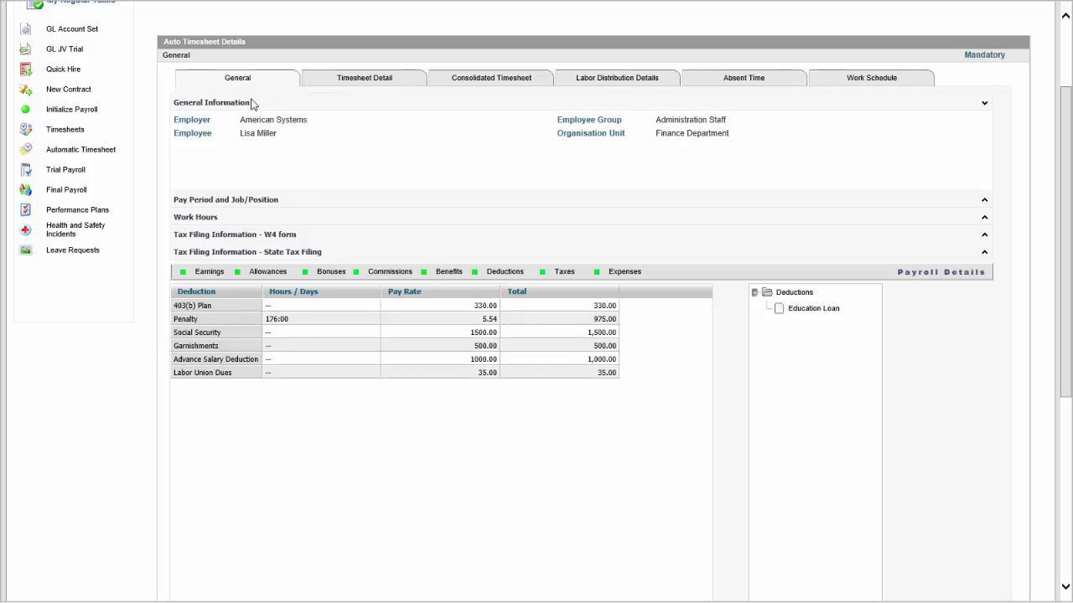
left_click(209, 272)
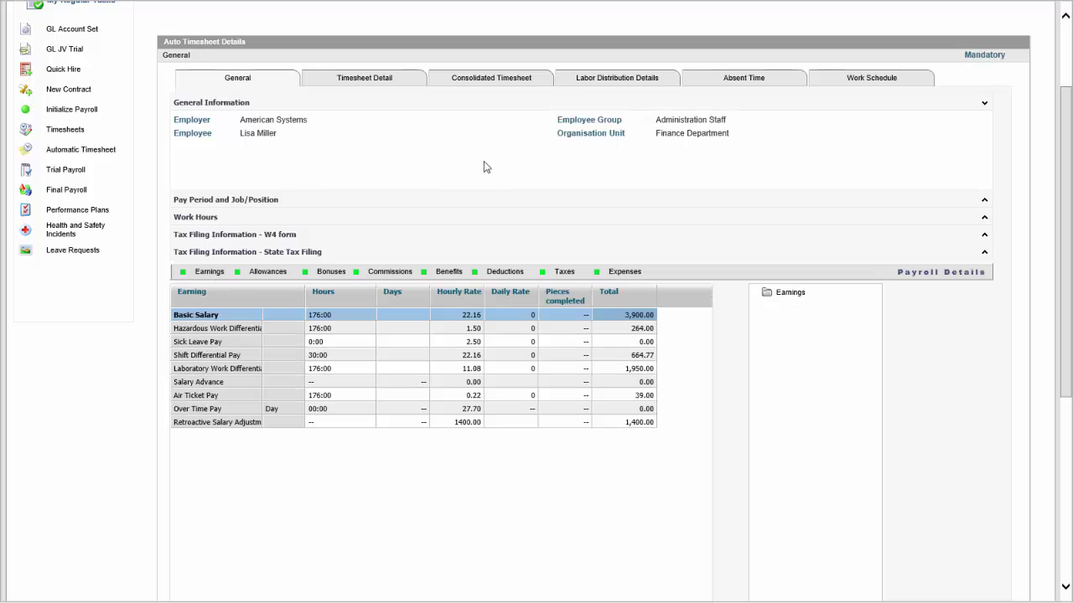
scroll(486, 168, "up", 3)
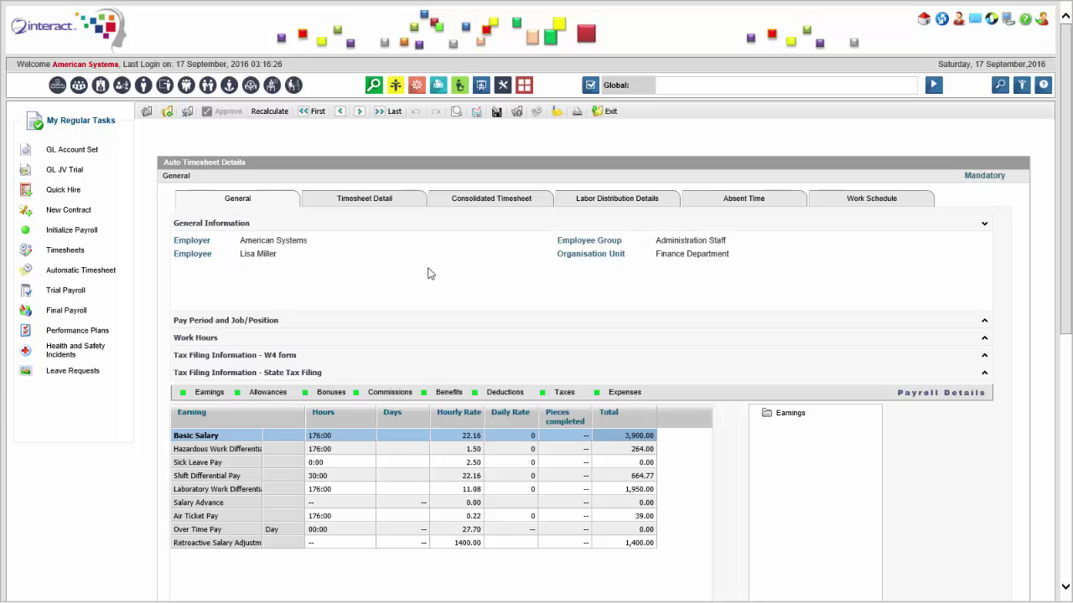
Filter the Trial Payroll page to the Administration Staff employee group.
left_click(72, 313)
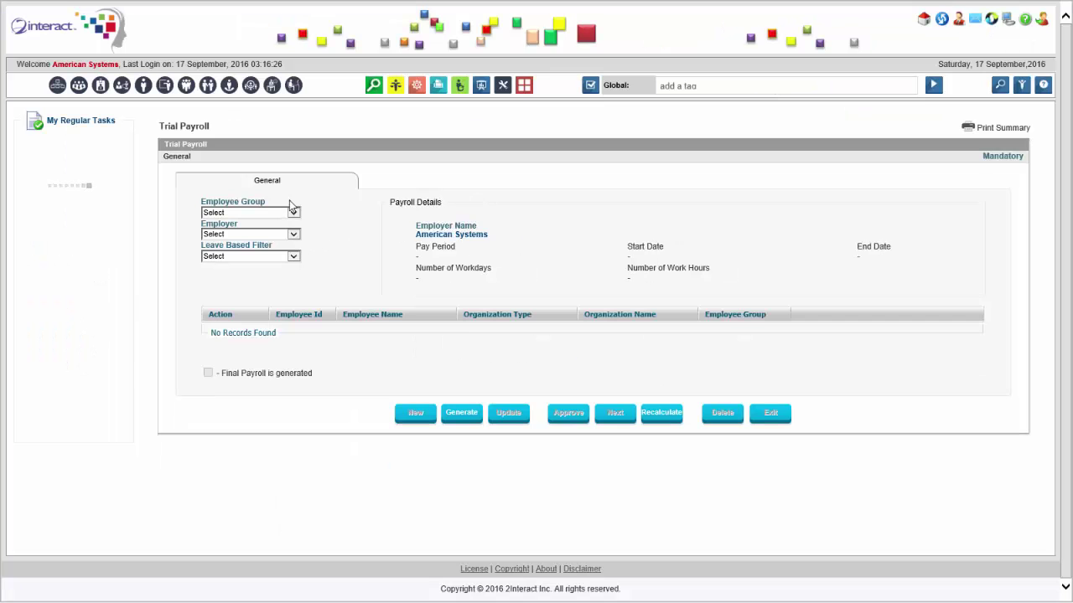
left_click(294, 231)
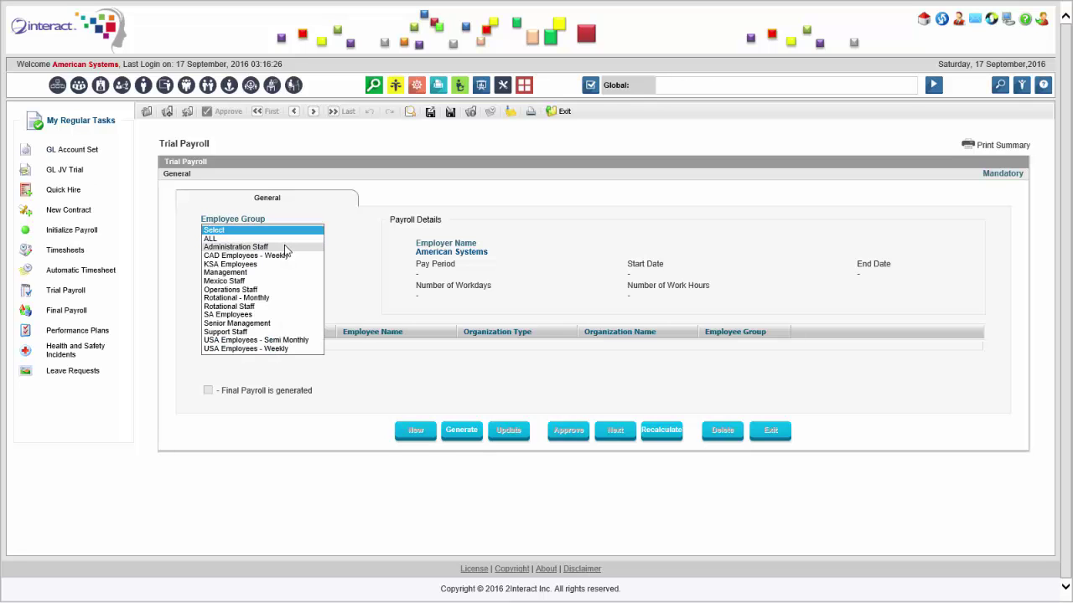
left_click(284, 247)
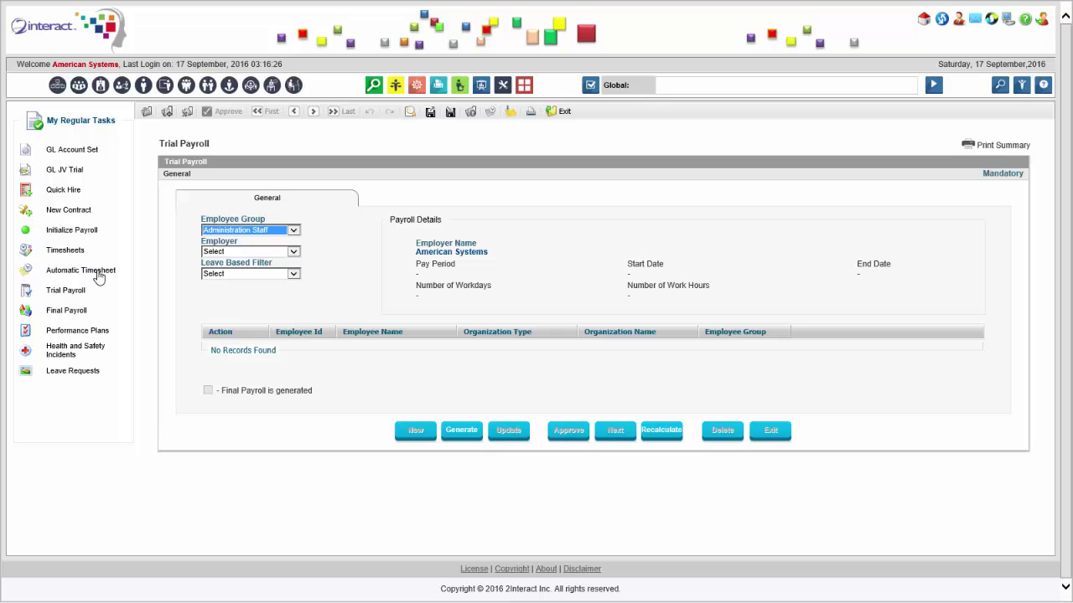
left_click(72, 294)
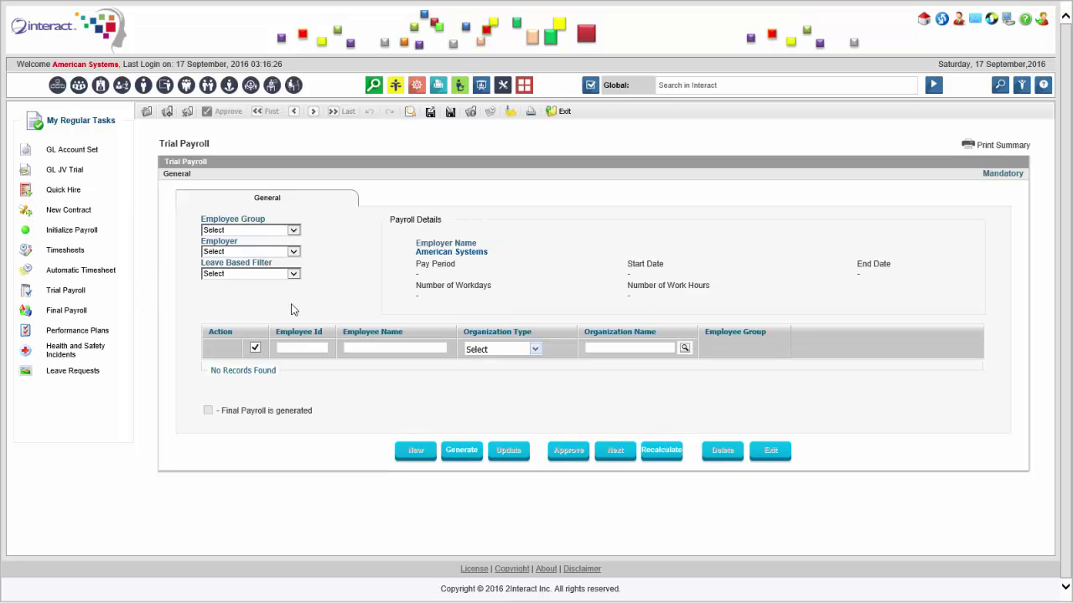
left_click(396, 346)
left_click(258, 232)
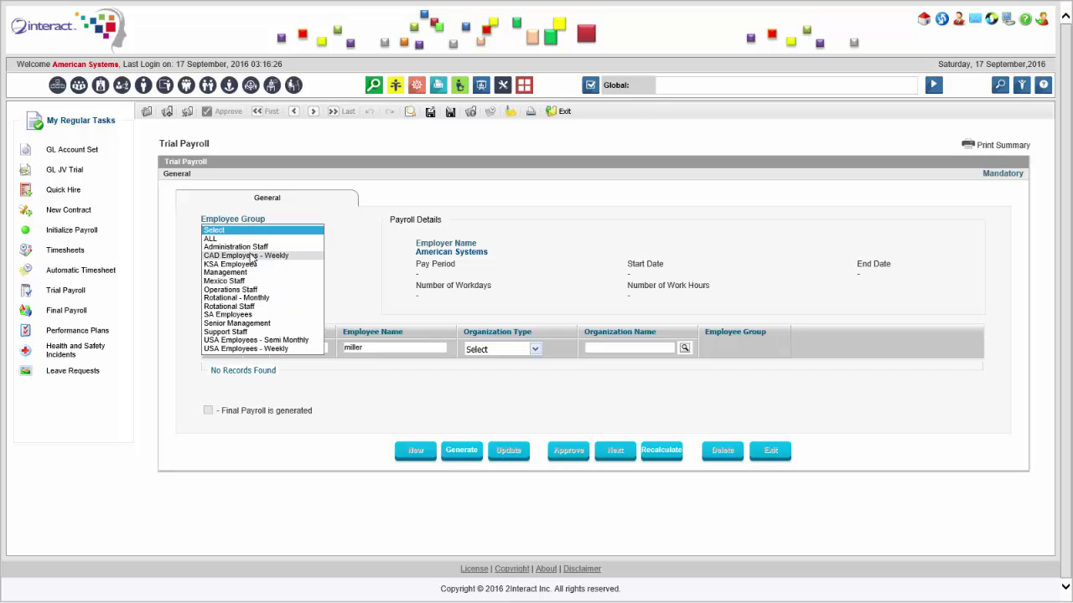
left_click(250, 250)
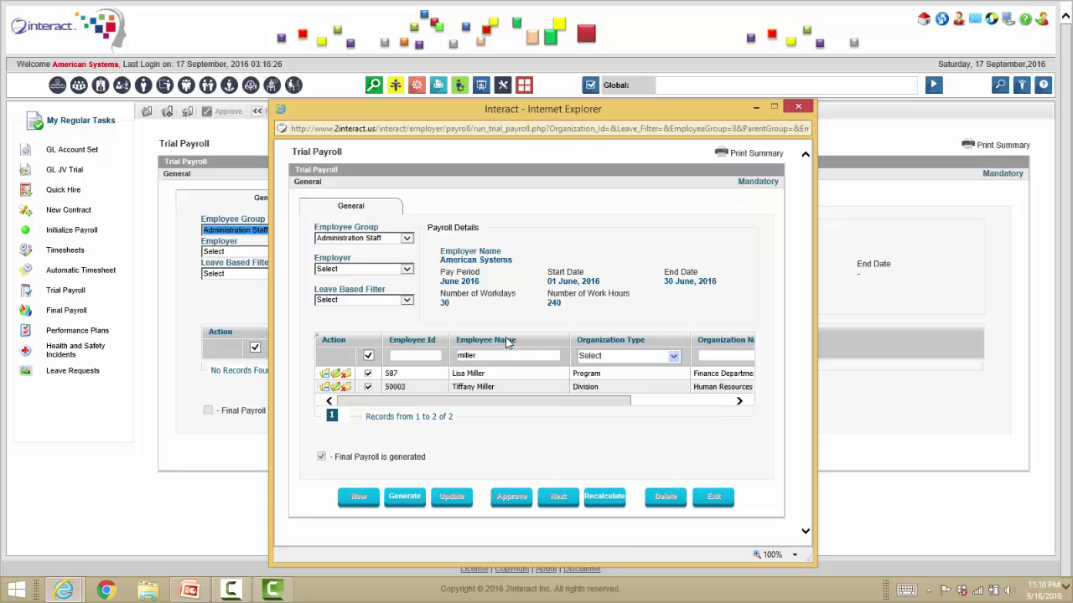
Generate the trial payroll for the filtered employees and review the enlarged variance check popup.
left_click(414, 508)
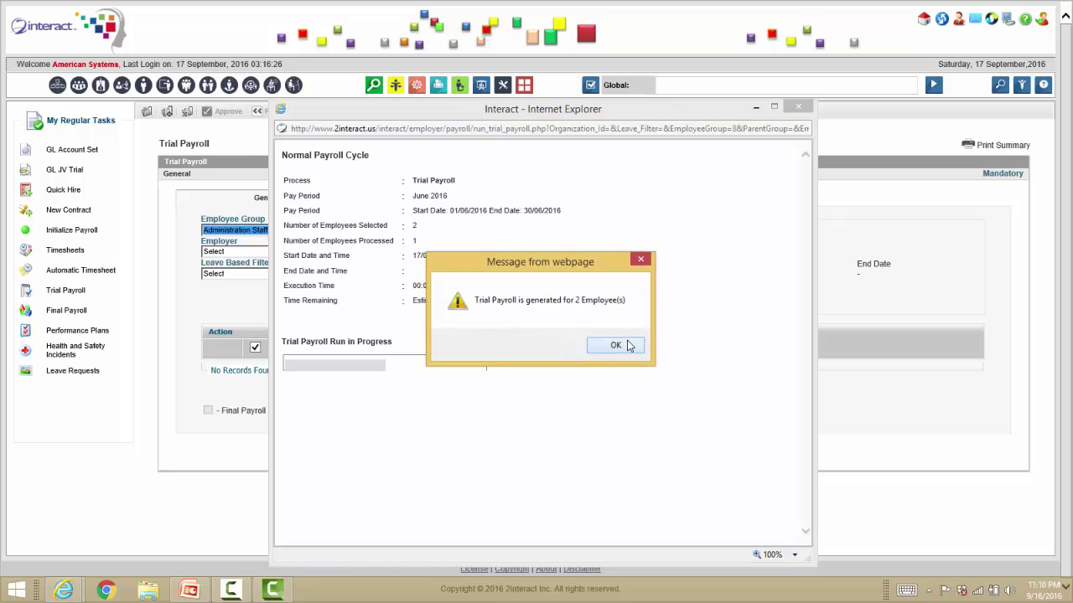
left_click(627, 345)
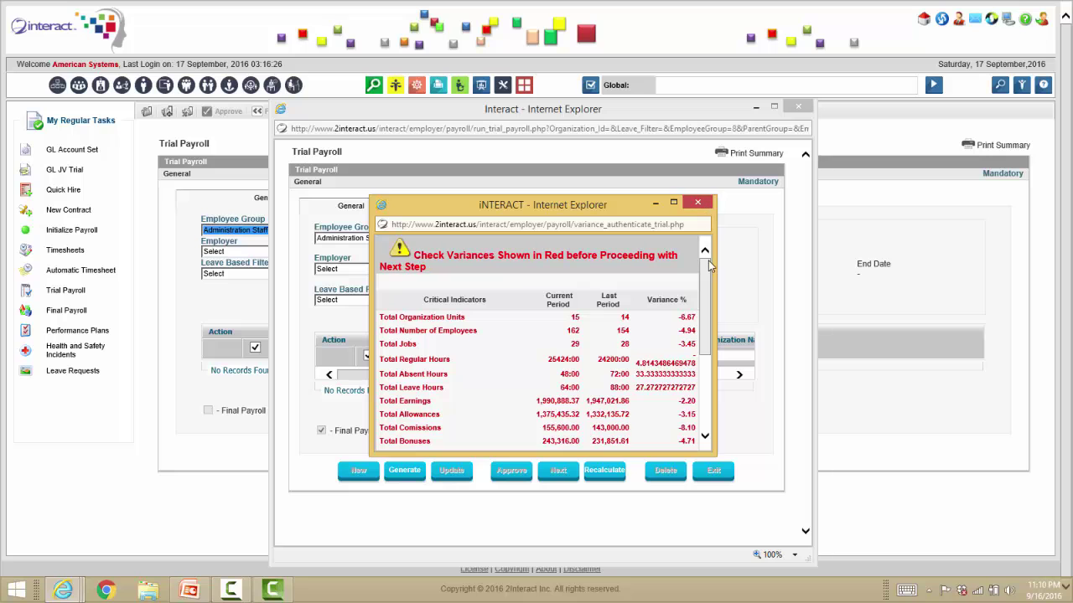
left_click_drag(714, 265, 775, 390)
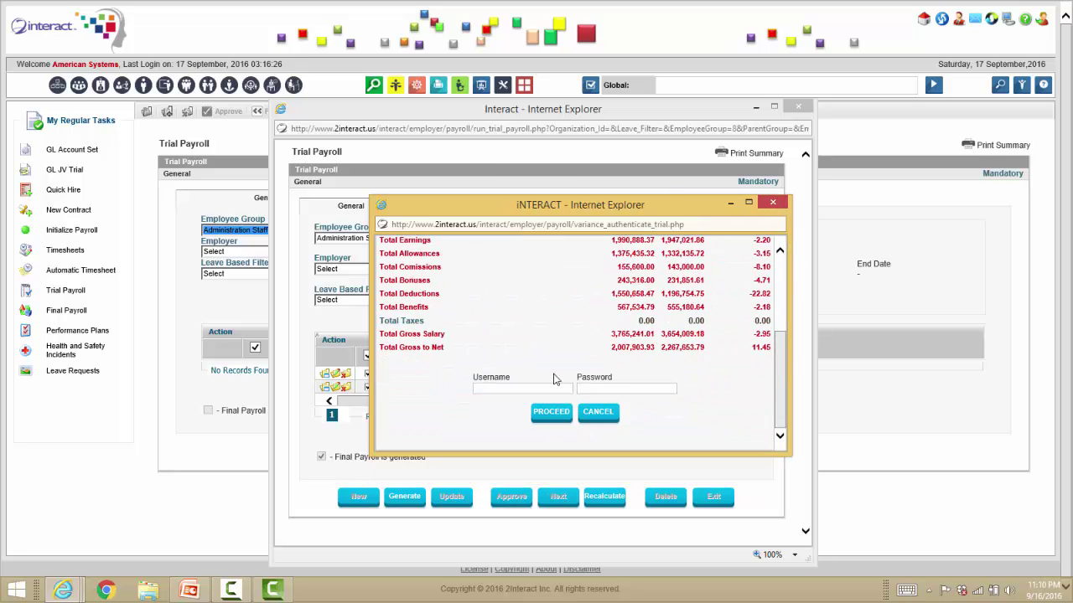
left_click(527, 389)
Open the first employee's payroll details and locate the 3,900.00 USD basic salary total.
left_click(771, 203)
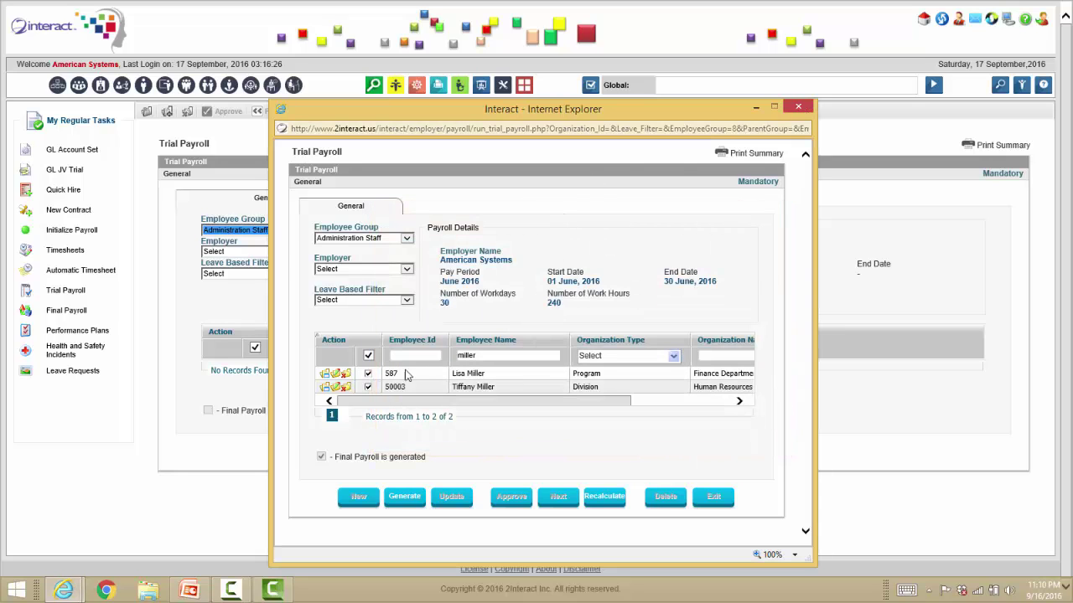
left_click(335, 376)
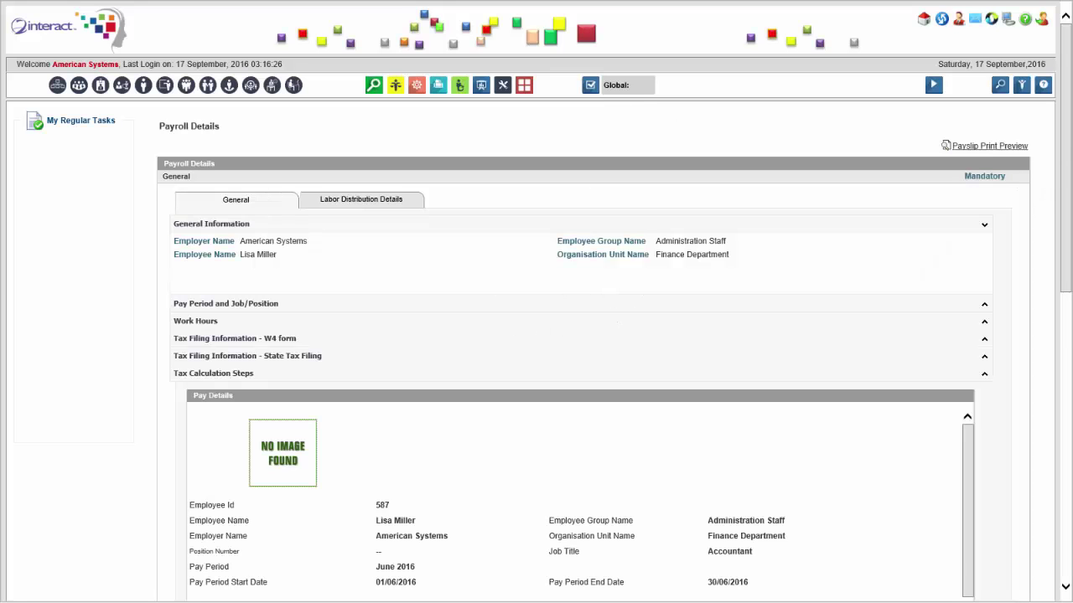
scroll(1066, 252, "down", 2)
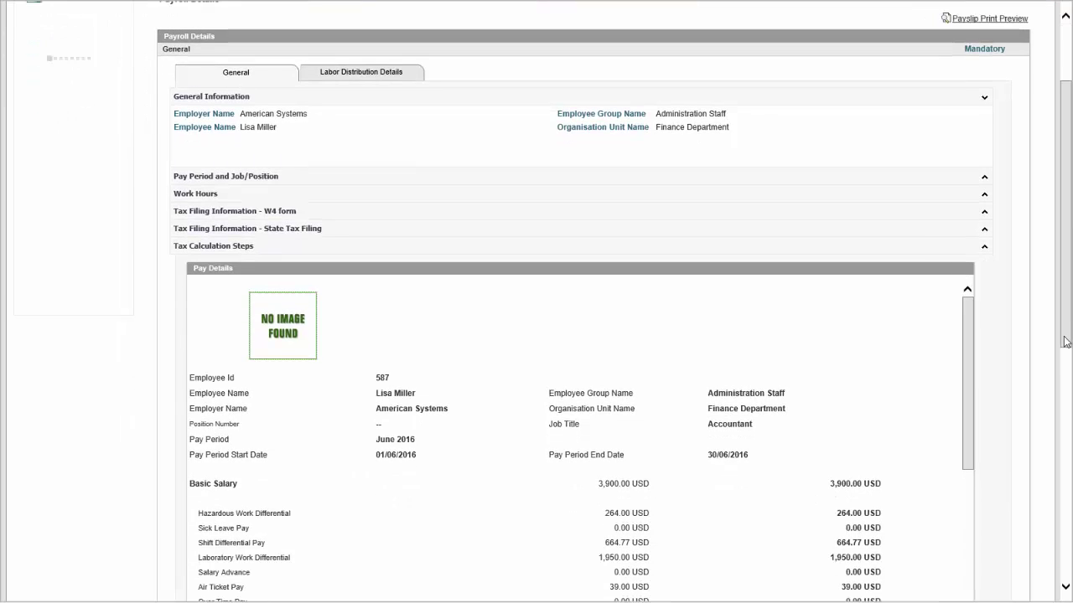
scroll(1064, 360, "down", 3)
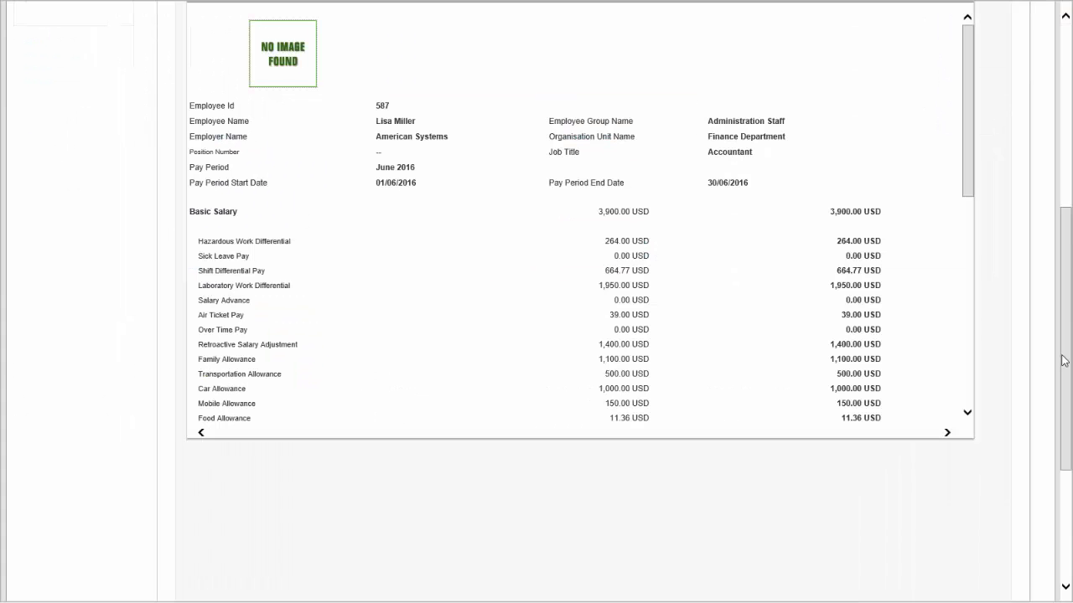
triple_click(843, 213)
scroll(972, 136, "down", 2)
left_click_drag(972, 137, 893, 274)
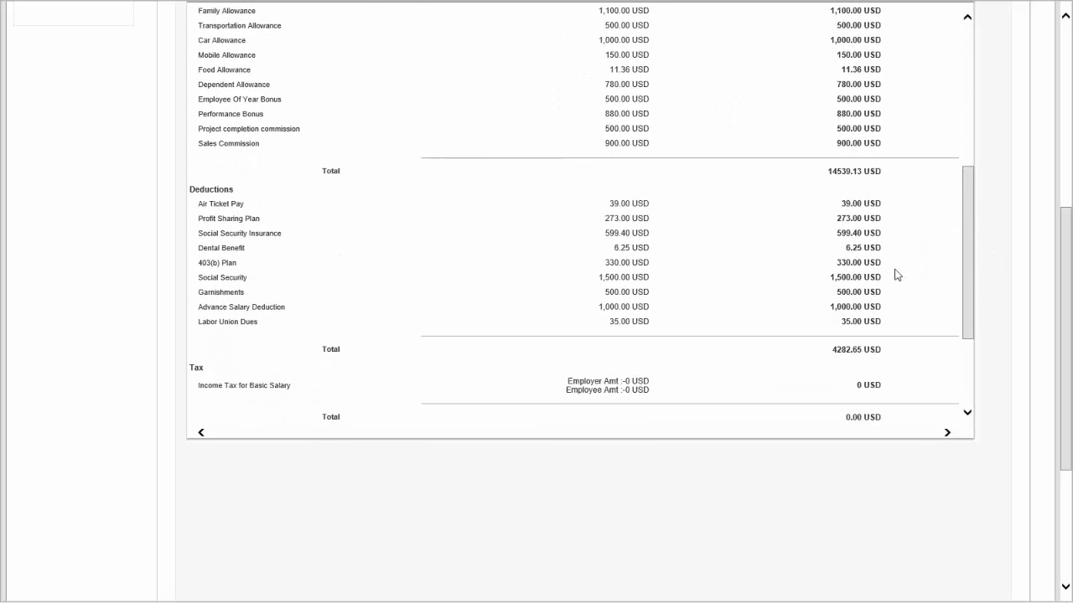
Check the 500.00 Garnishments, 1,000.00 Advance Salary Deduction and 1,400.00 Retroactive Salary Adjustment amounts.
triple_click(847, 293)
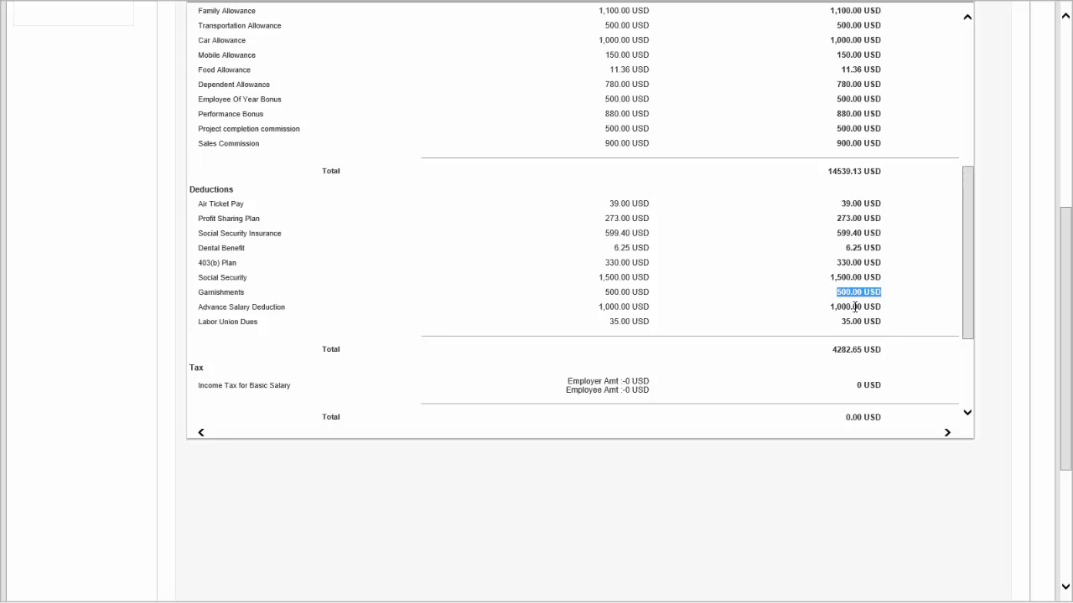
triple_click(855, 307)
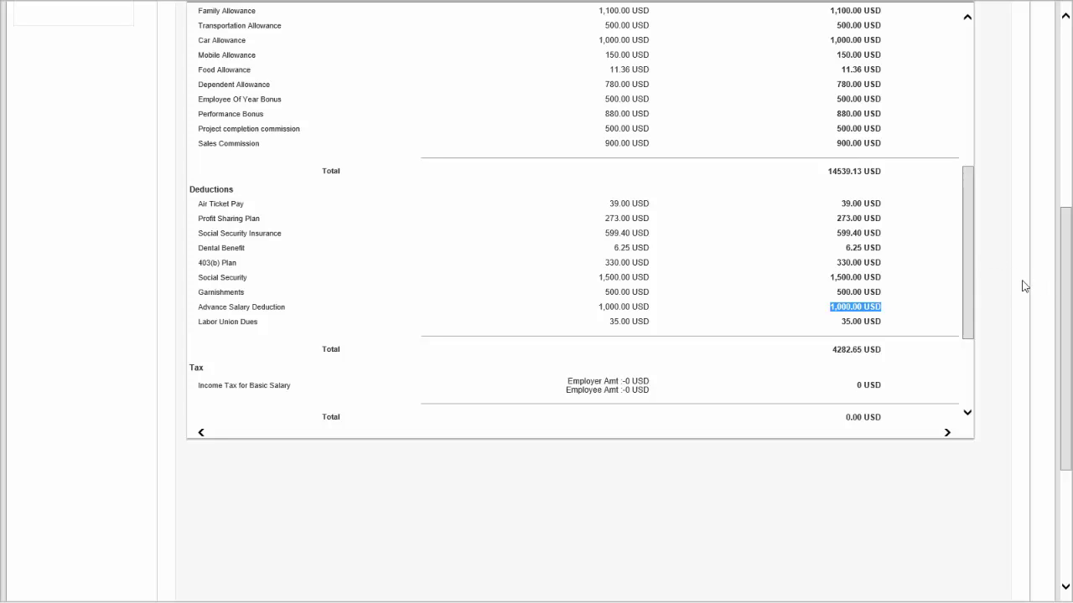
left_click_drag(967, 285, 968, 256)
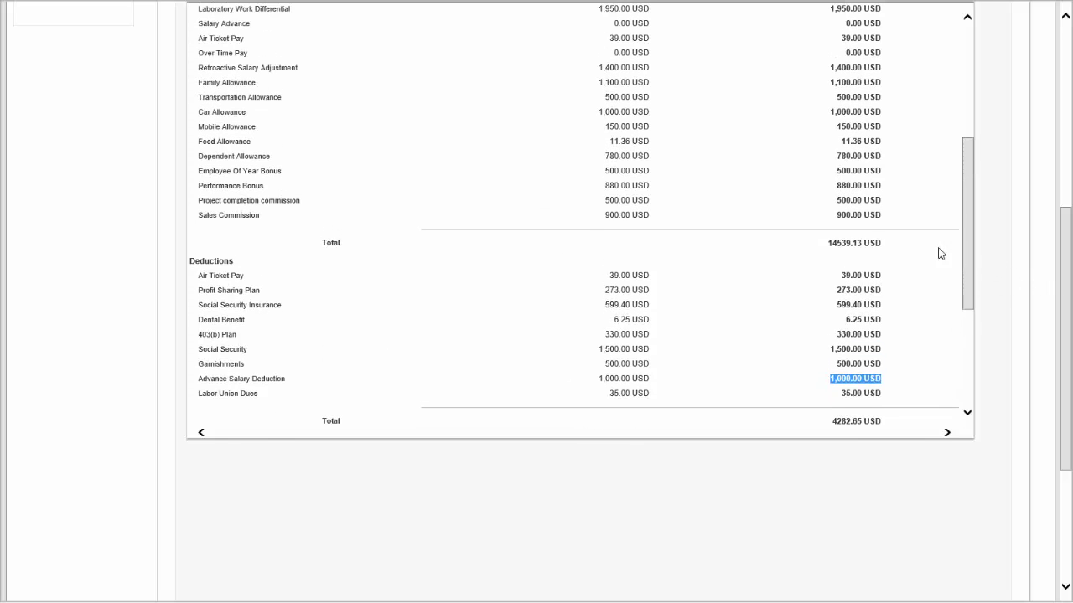
double_click(274, 67)
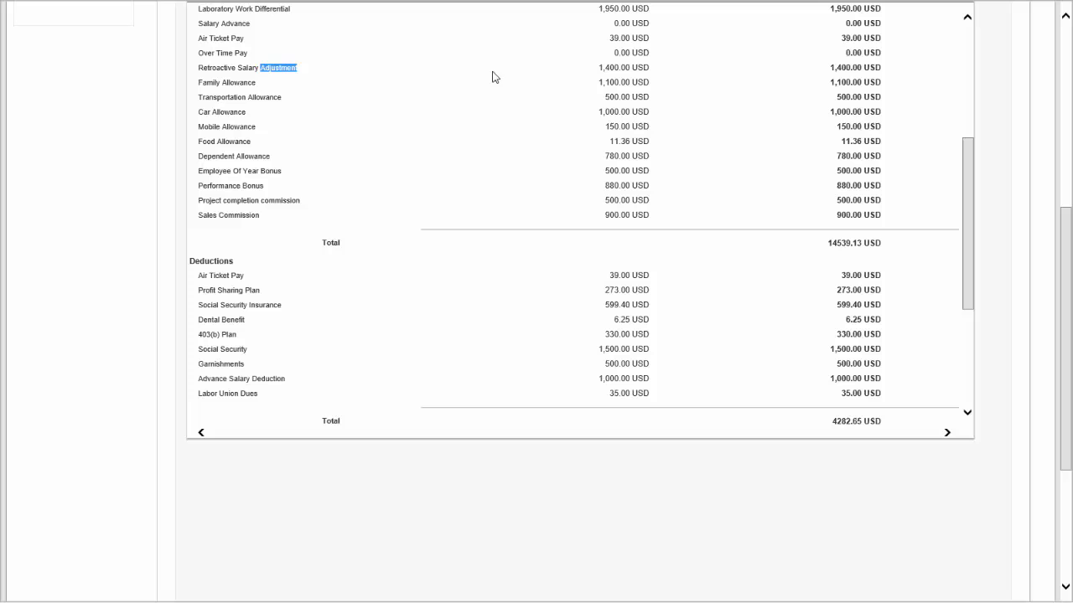
triple_click(850, 67)
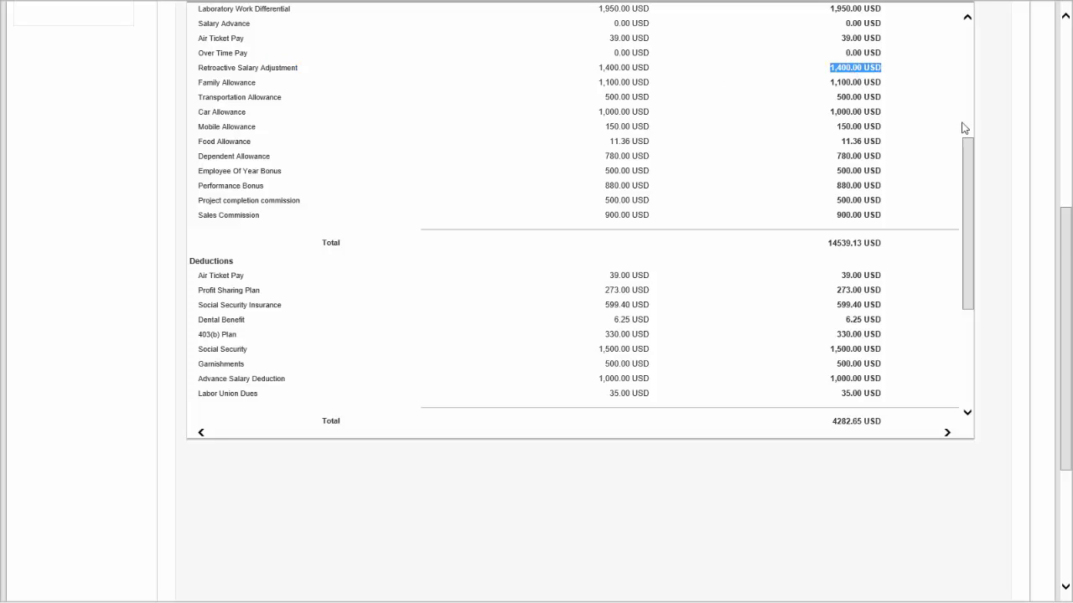
left_click_drag(1065, 241, 1070, 350)
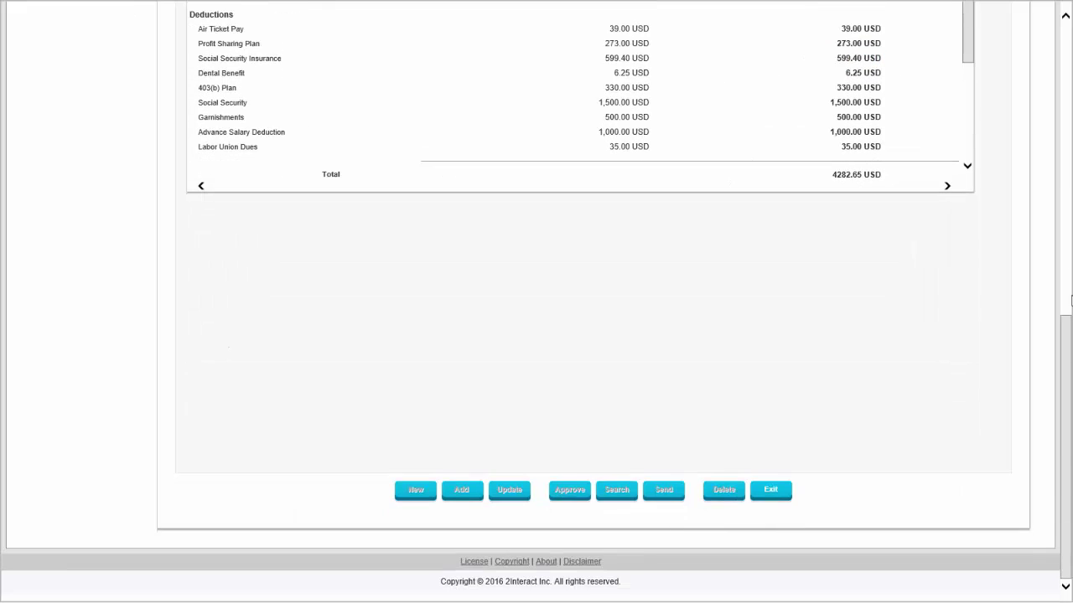
left_click(1070, 301)
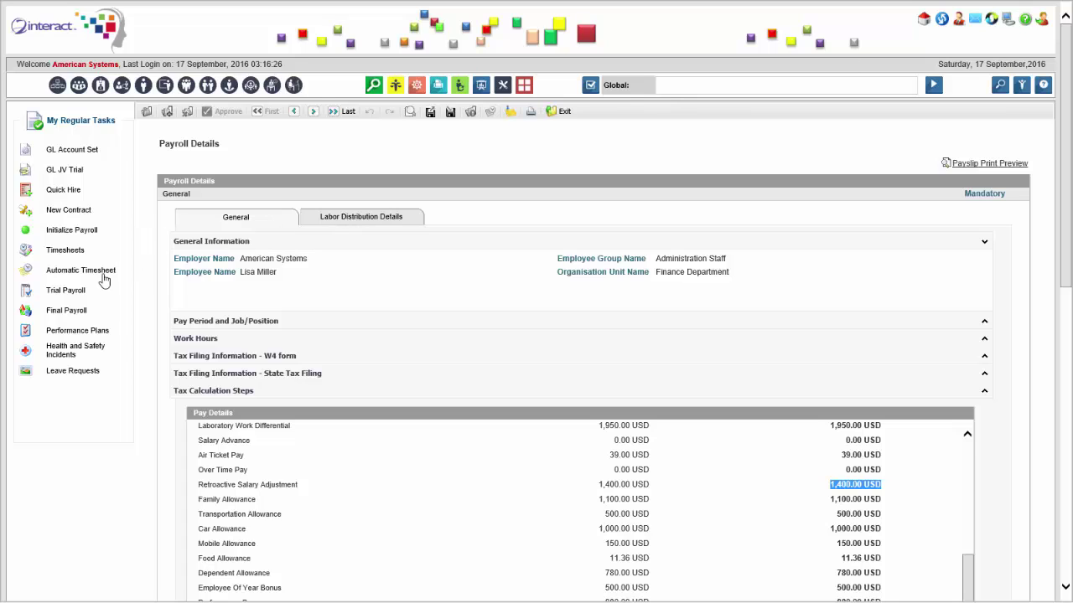
Open Final Payroll, proceeding past the TP Process Audit Alert and accepting the variance warning.
left_click(73, 317)
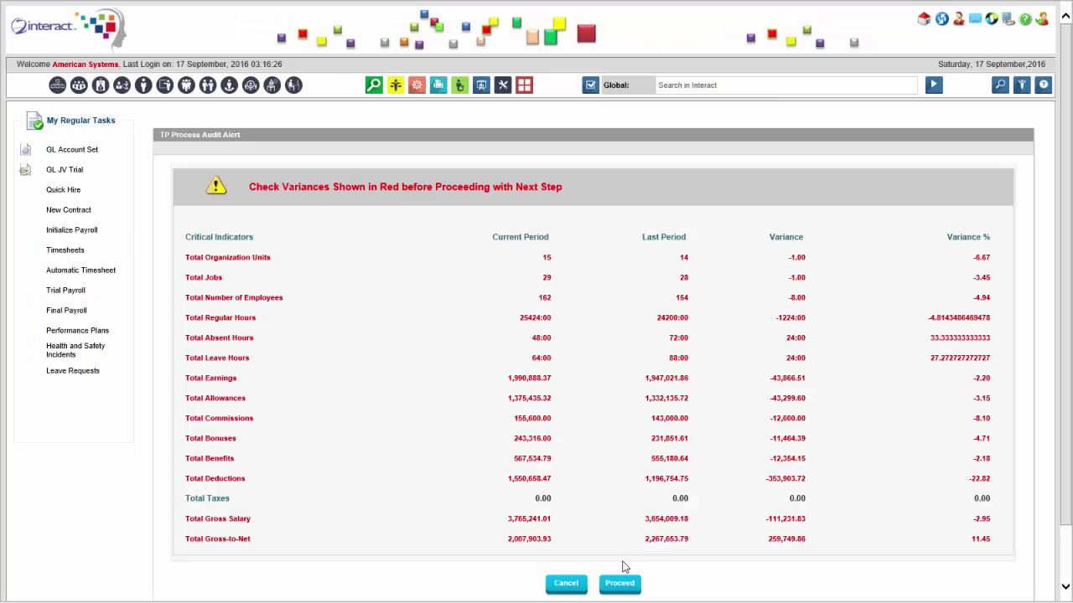
left_click(620, 584)
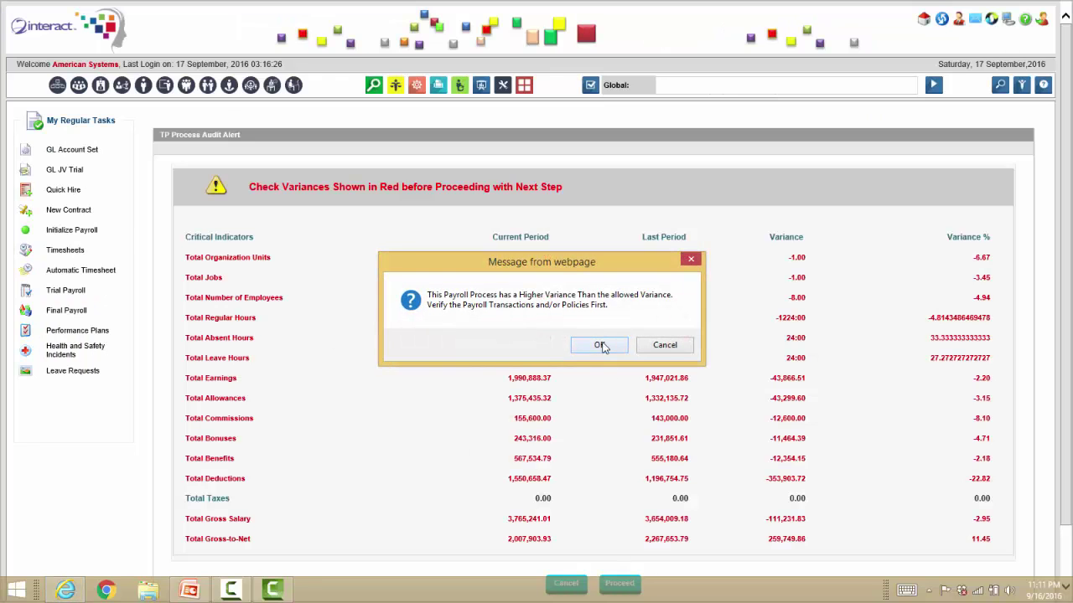
left_click(599, 344)
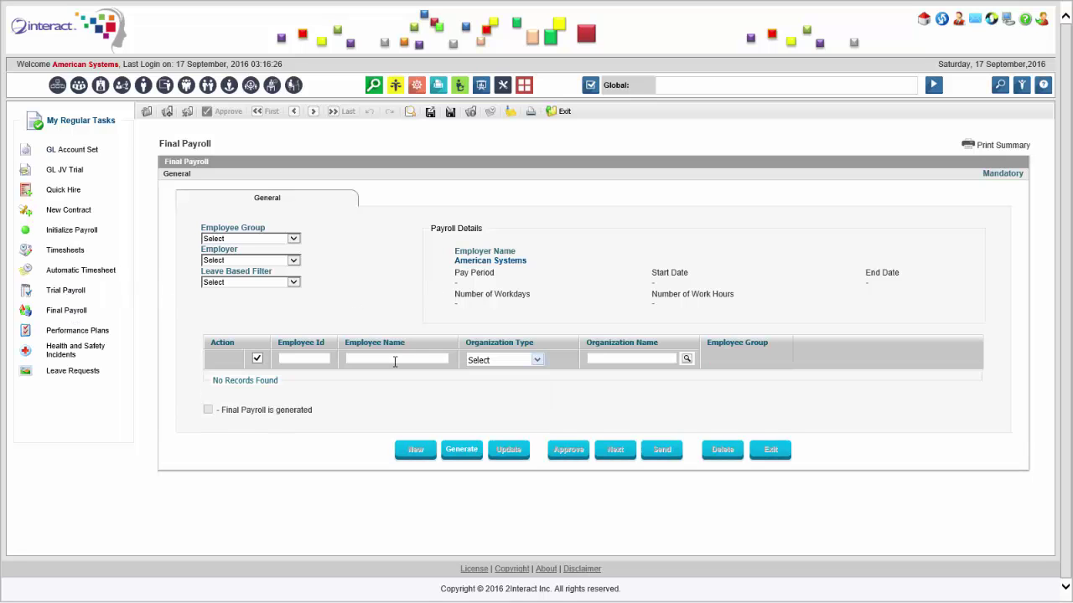
Generate the June 2016 final payroll for Administration Staff, confirm the run, and close the popup.
left_click(231, 240)
left_click(250, 256)
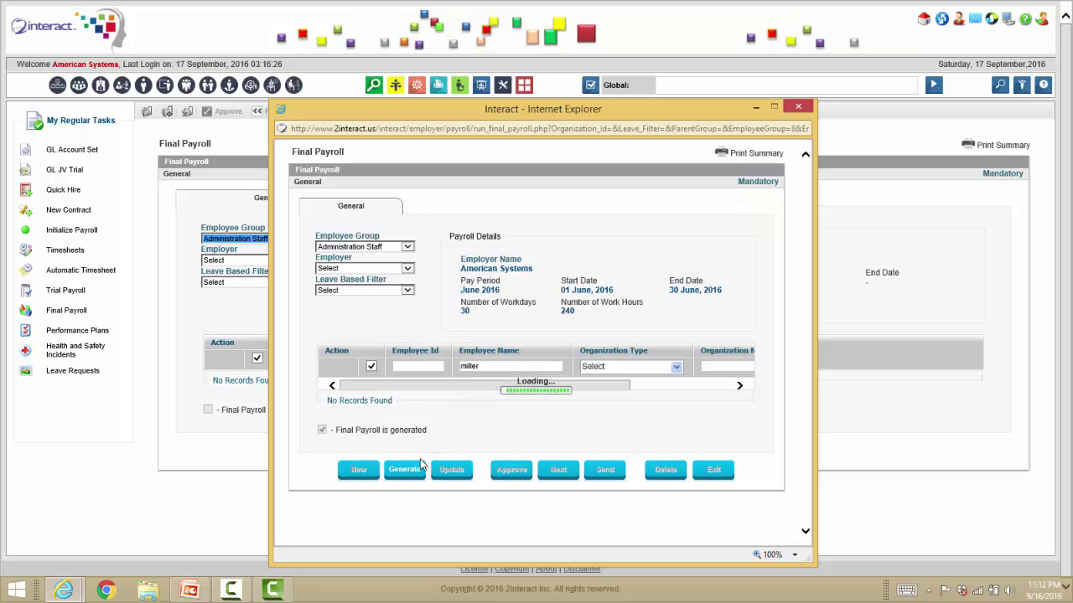
left_click(409, 511)
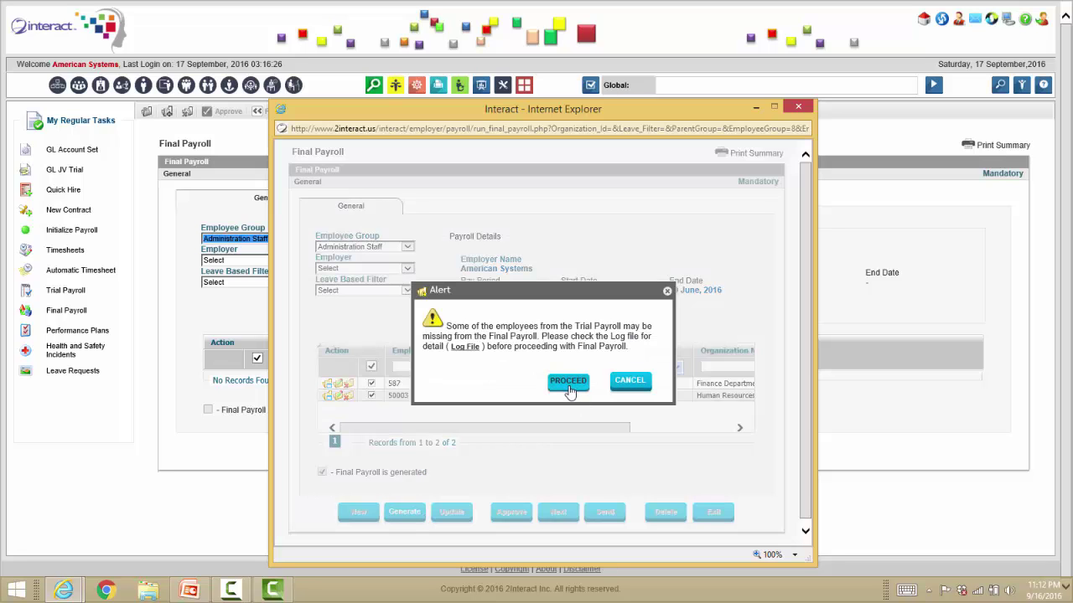
left_click(568, 384)
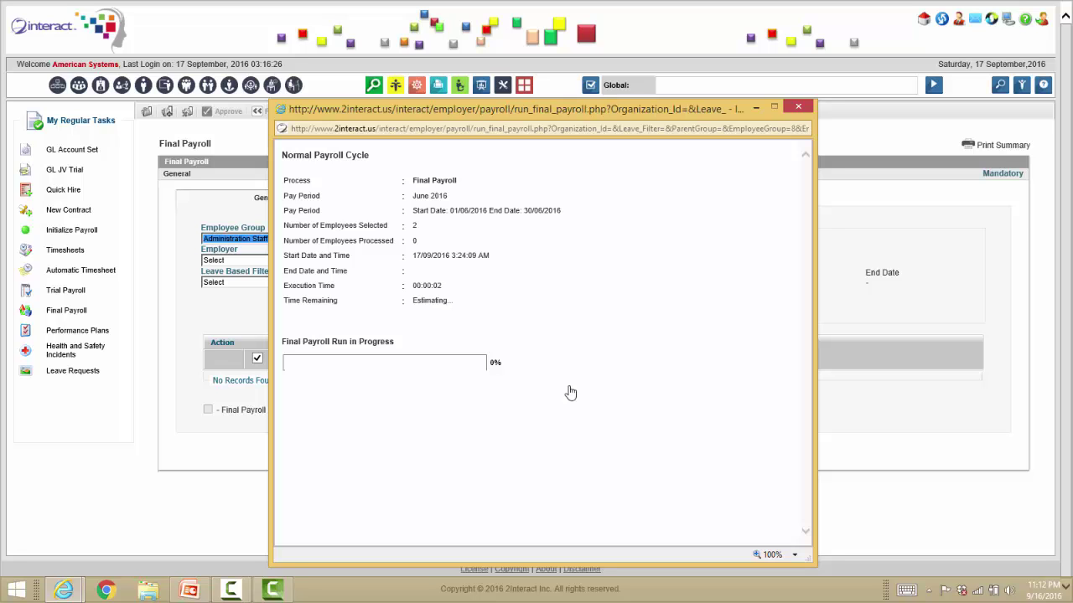
left_click(659, 343)
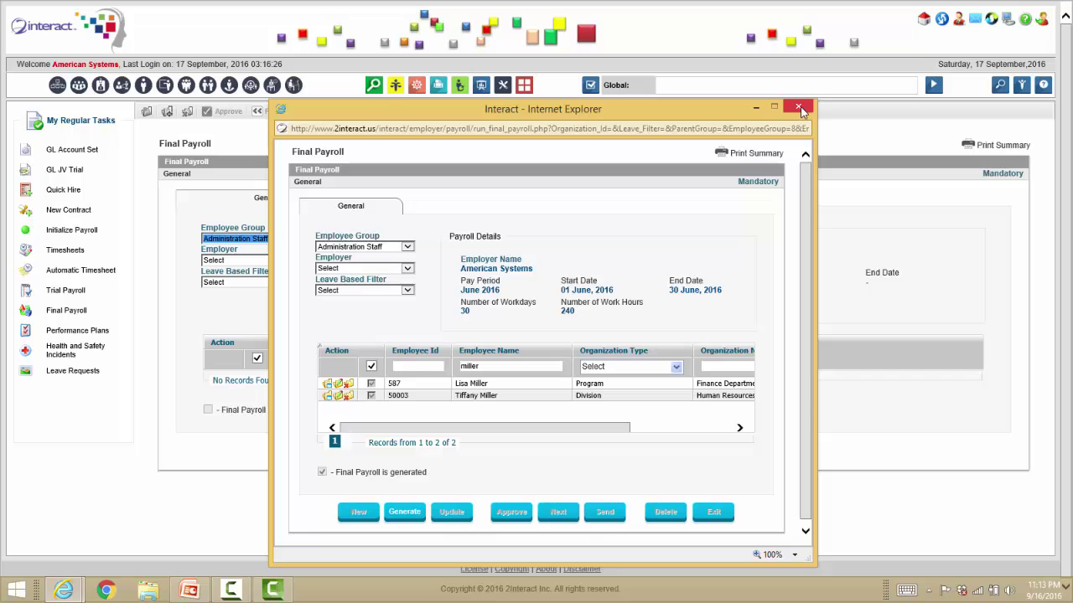
left_click(798, 109)
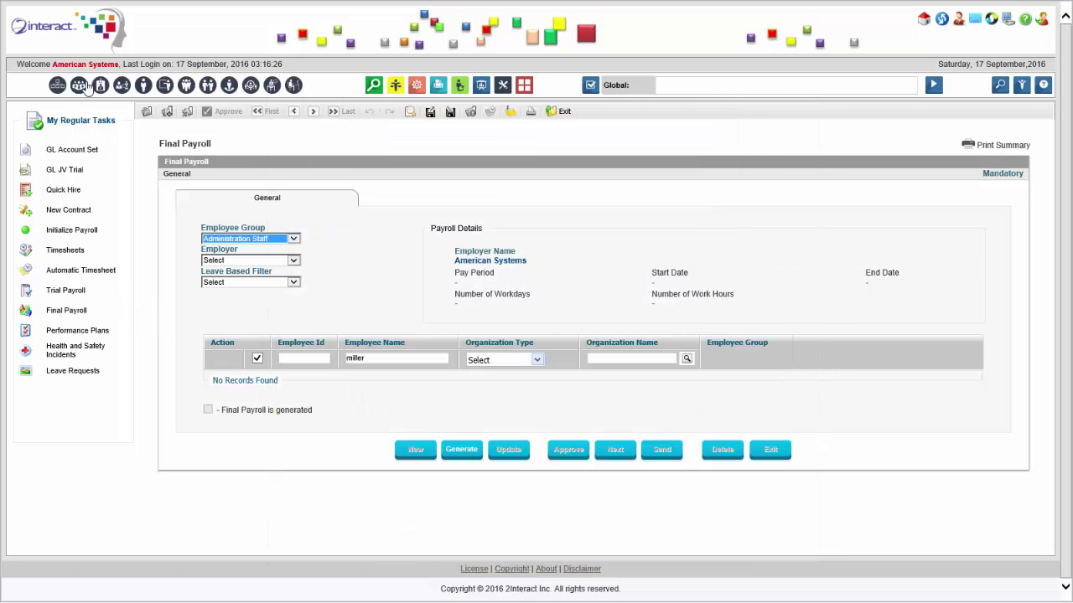
Search globally for 'payroll parama' and open the Policy: Payroll Parameters Setup result.
left_click(685, 83)
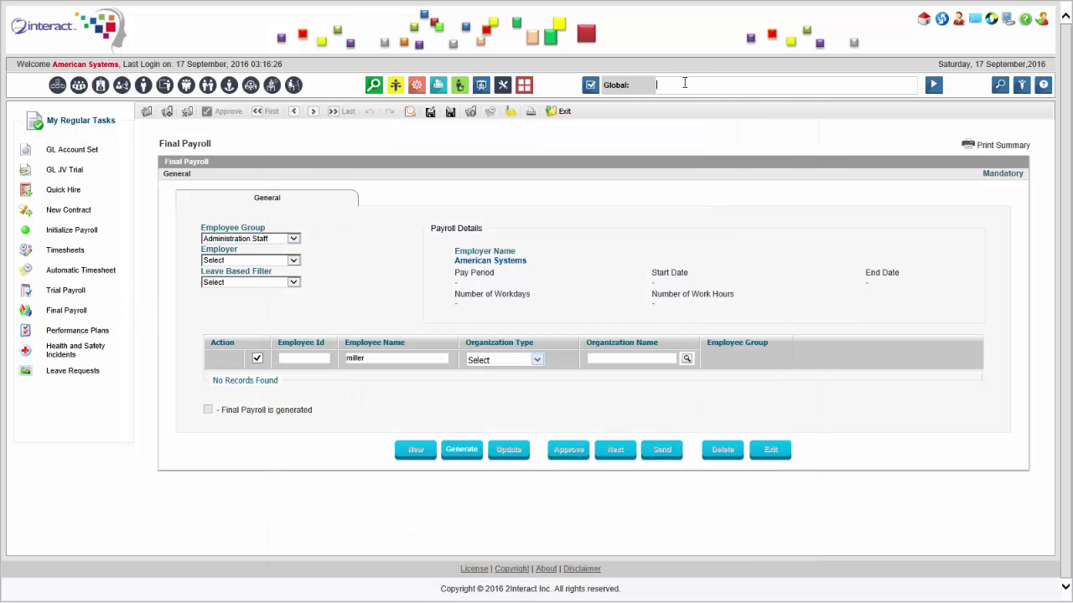
type("payroll pa")
type("rama")
left_click(721, 102)
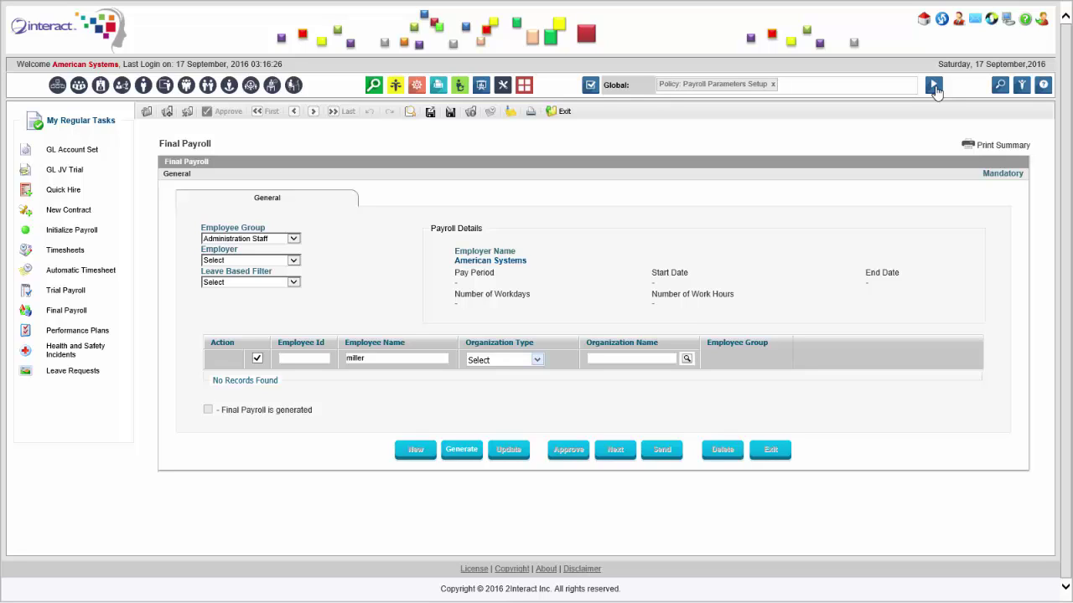
left_click(934, 87)
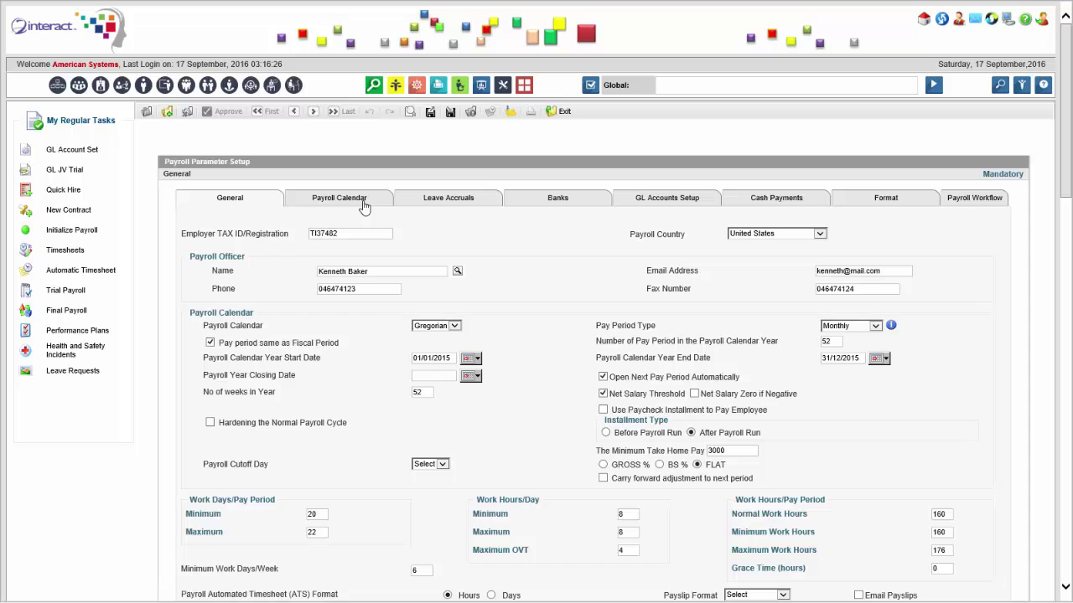
Set the July 2016 pay period to Open in the Payroll Calendar, then return to General parameters.
left_click(365, 206)
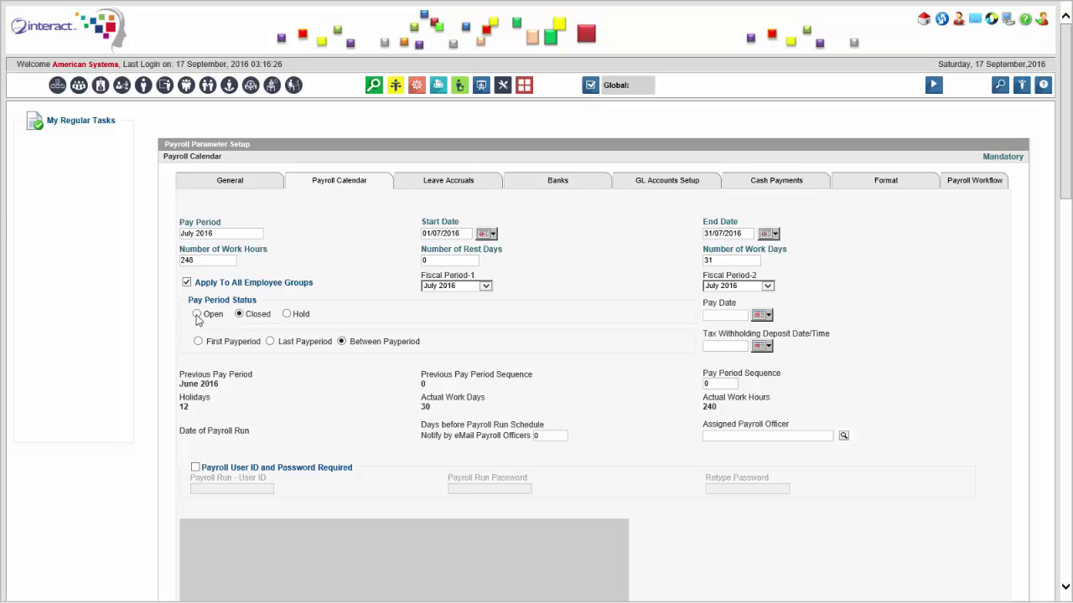
left_click(197, 332)
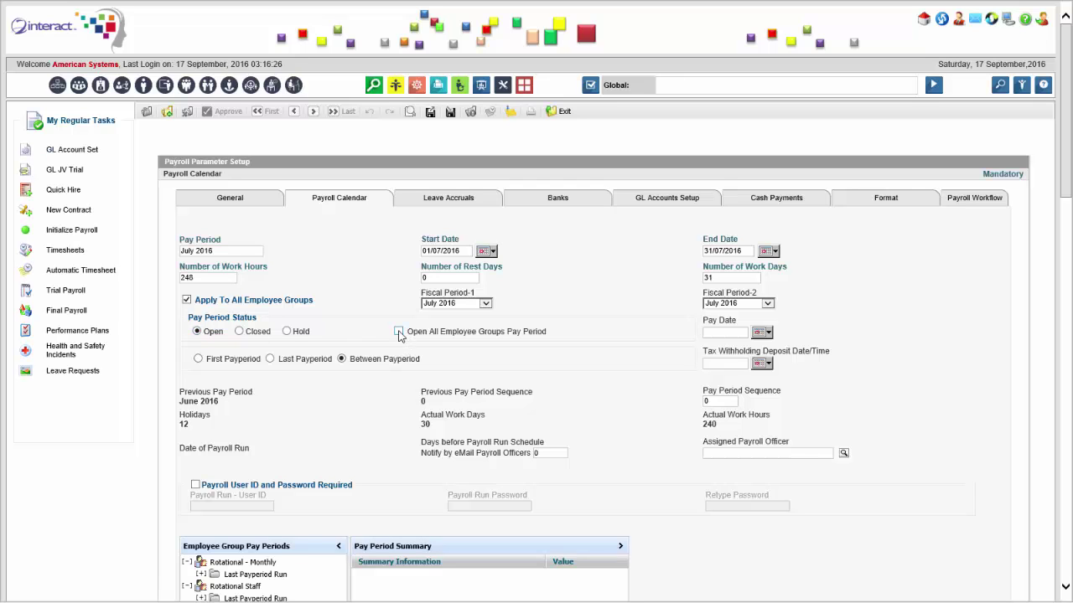
scroll(453, 403, "down", 5)
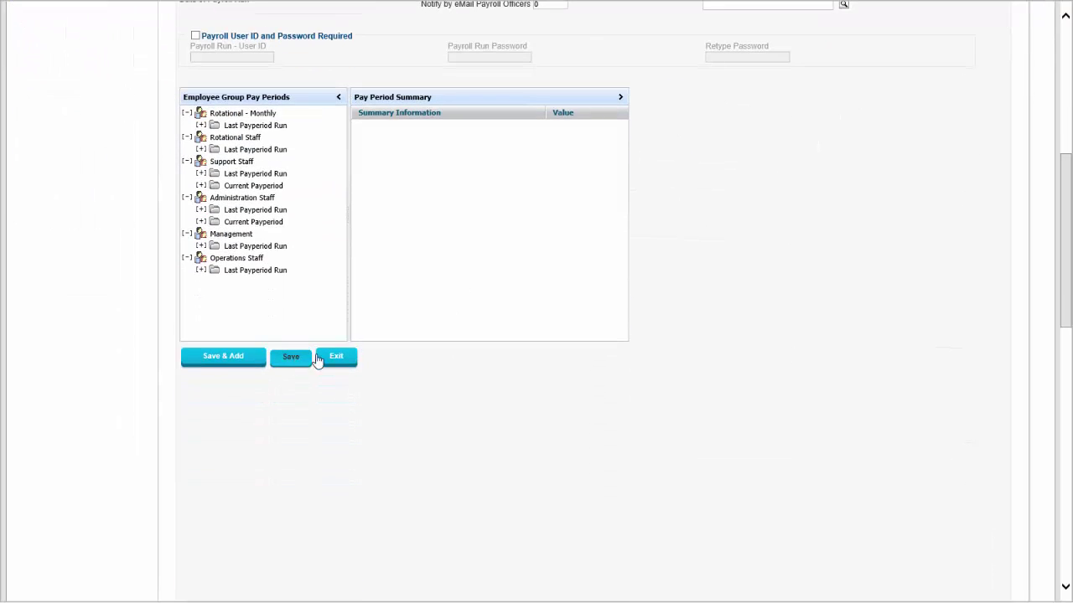
scroll(567, 322, "up", 1)
scroll(567, 322, "up", 3)
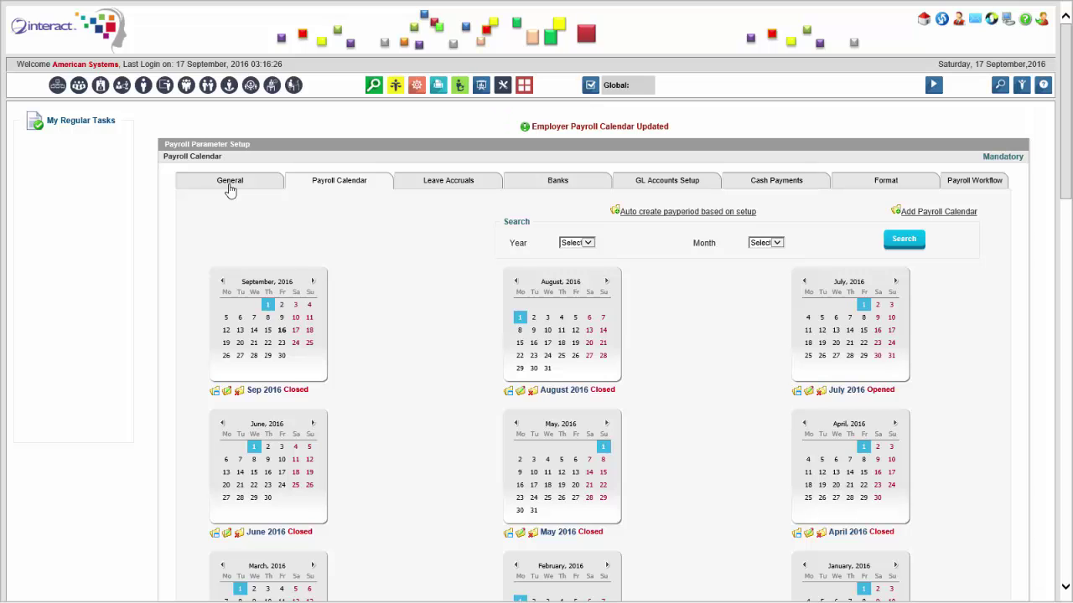
left_click(232, 188)
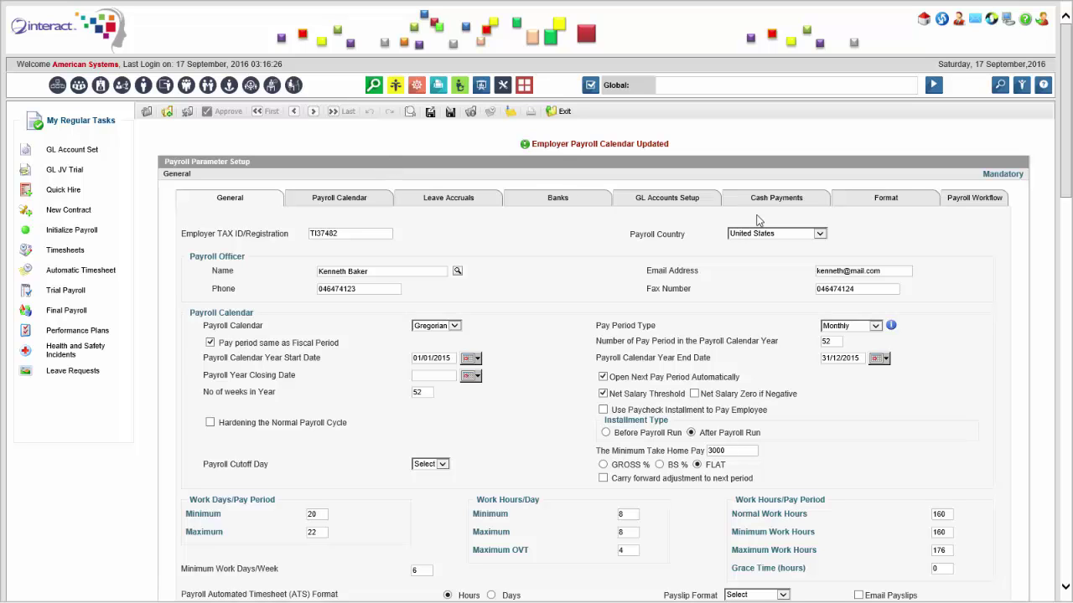
key("F11")
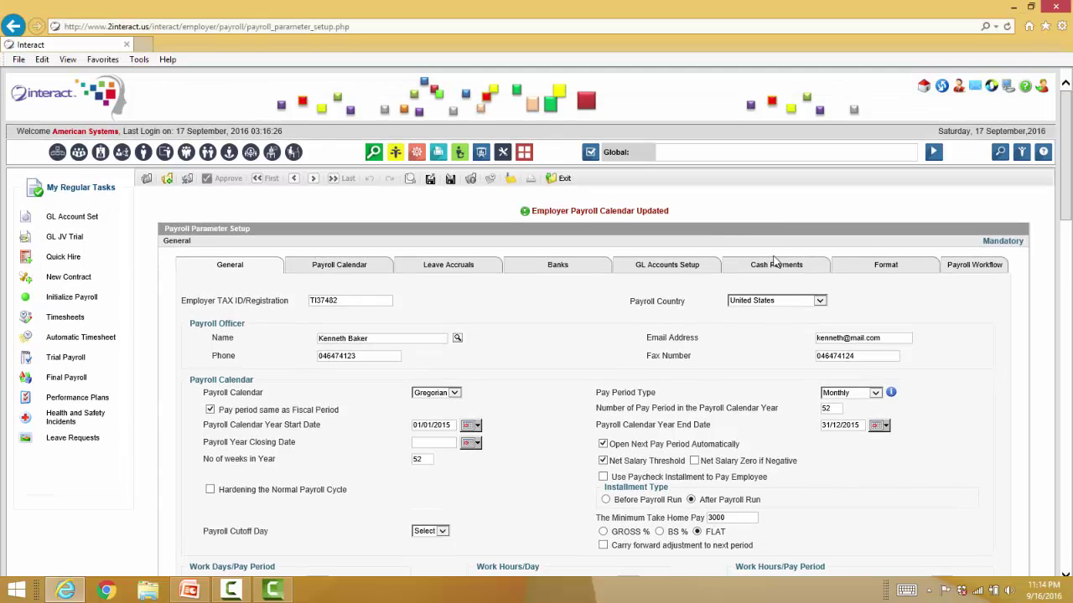
Present the June and July–September script slides in PowerPoint, then go back to Internet Explorer.
left_click(189, 591)
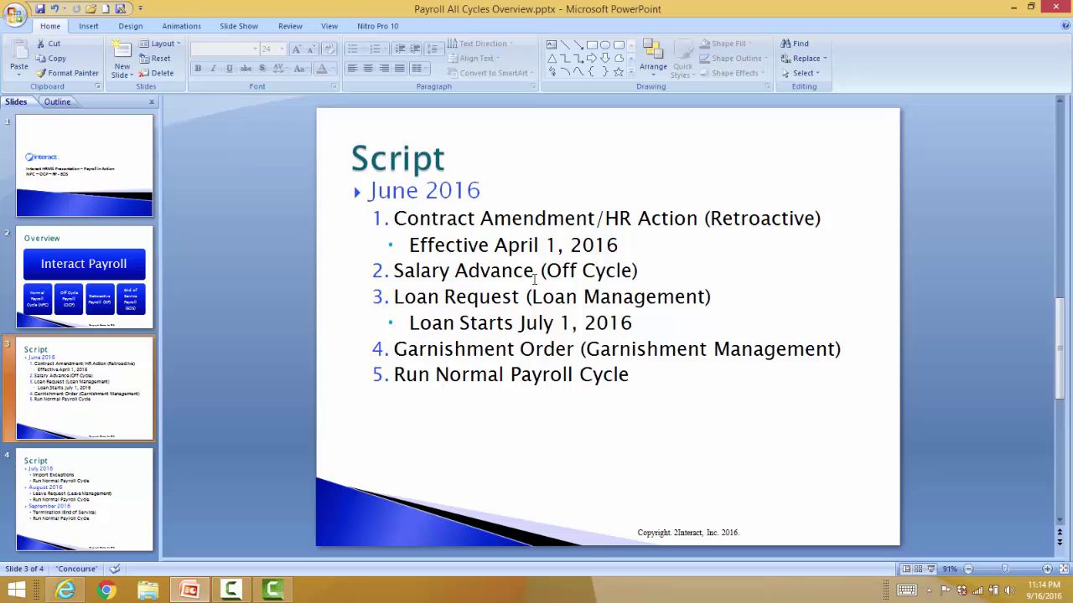
left_click(933, 569)
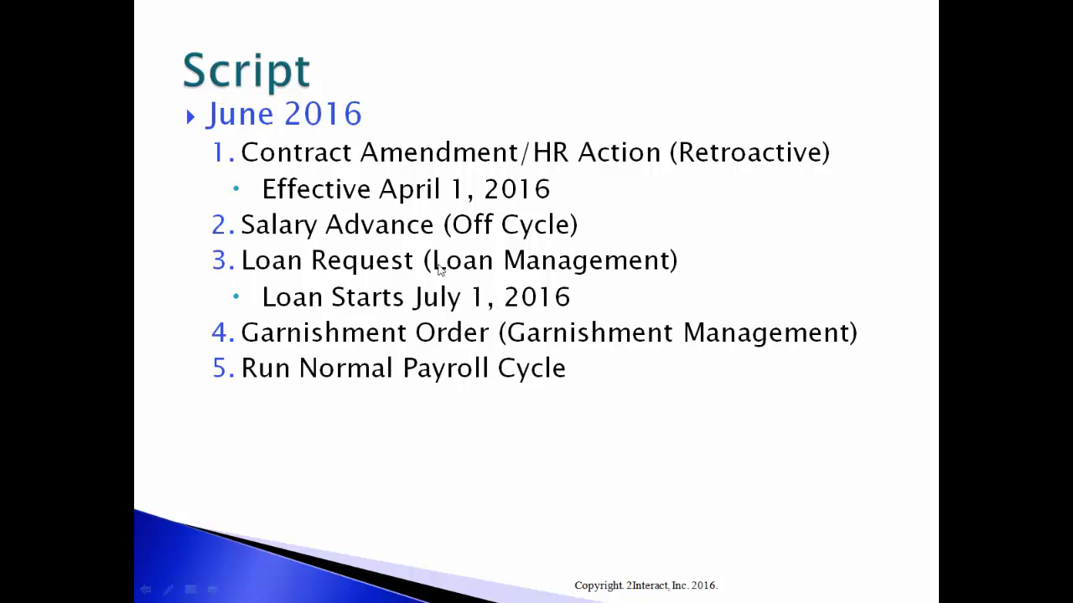
left_click(426, 354)
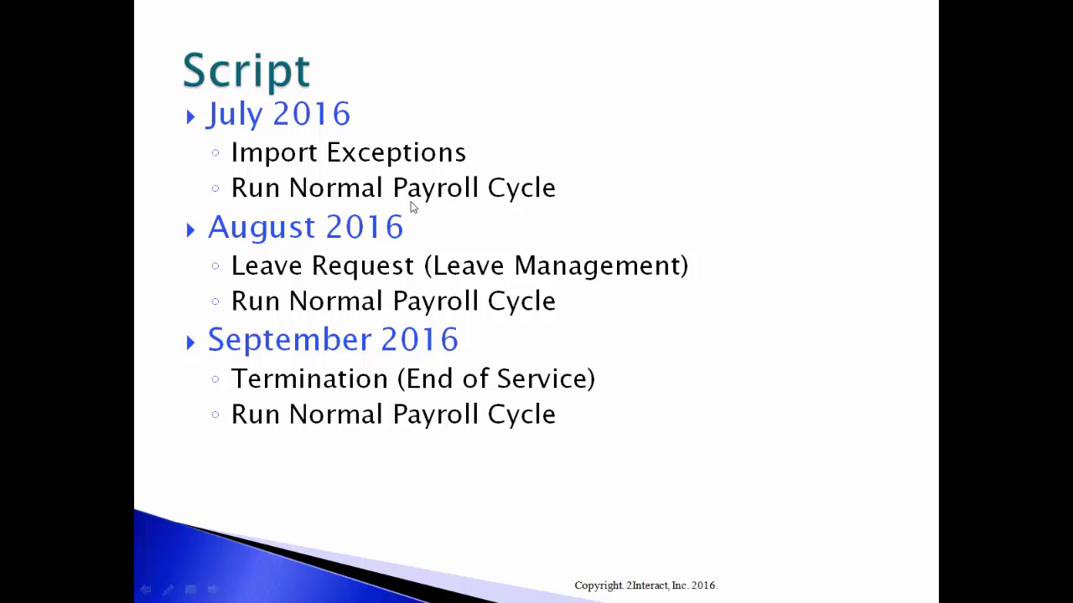
key("Escape")
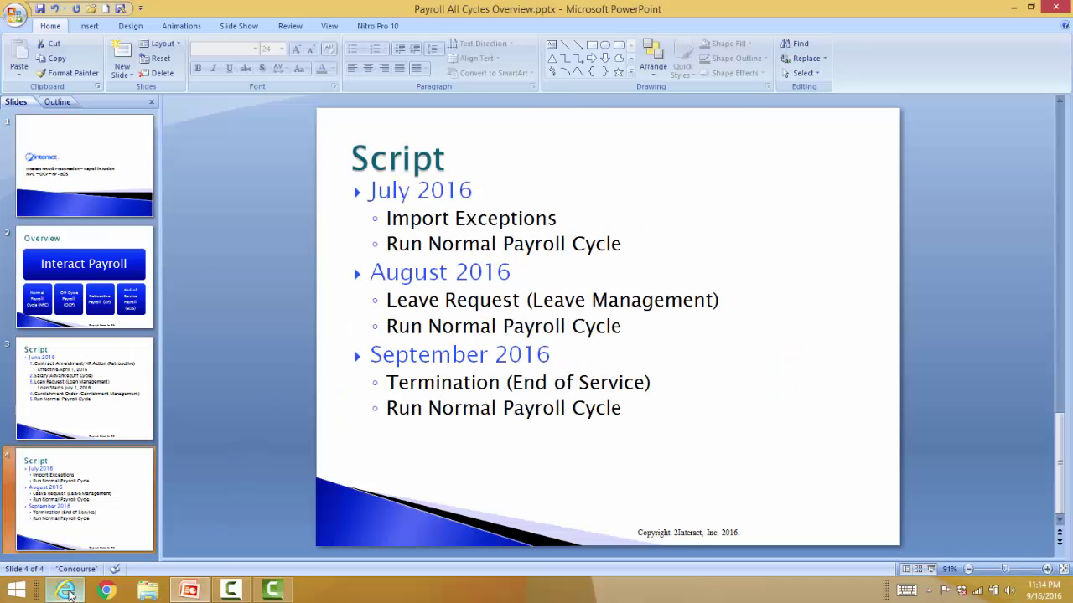
left_click(65, 590)
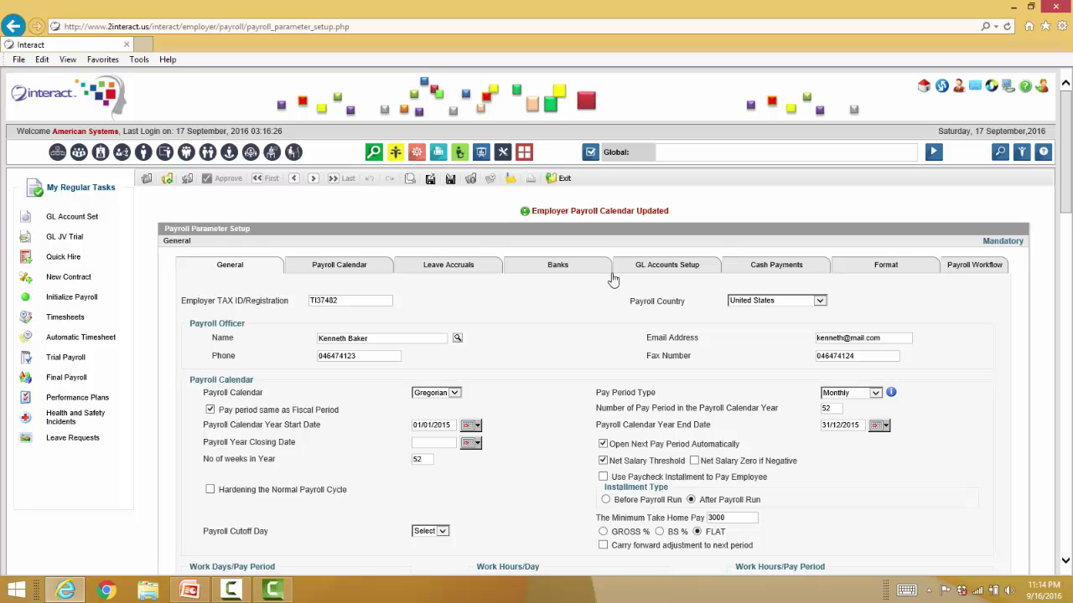
Initialize and audit July 2016 payroll for three Administration Staff employees, then open Automatic Timesheets.
key("F11")
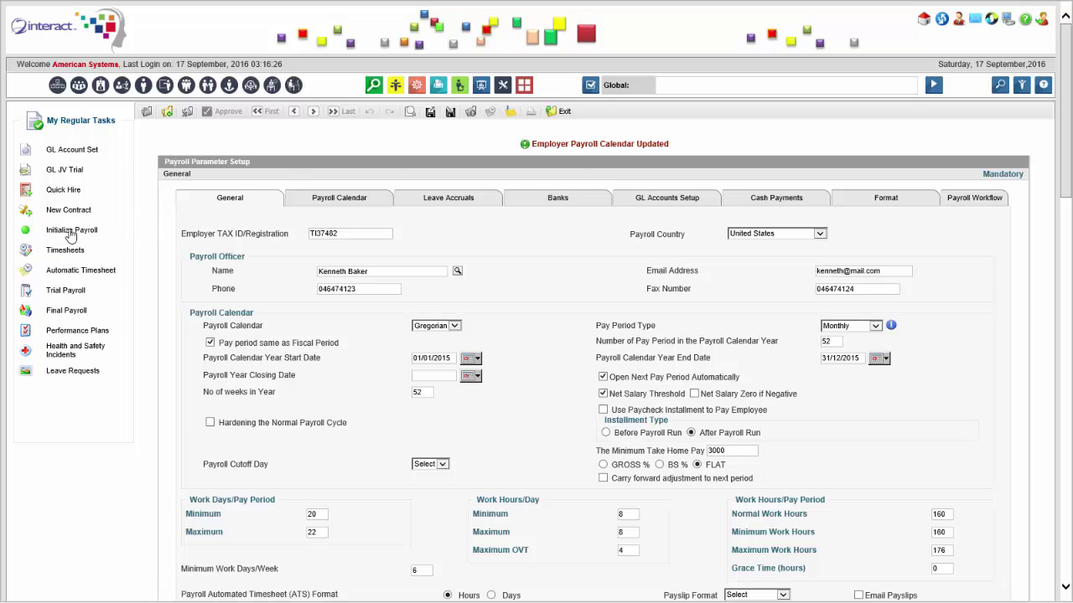
left_click(71, 232)
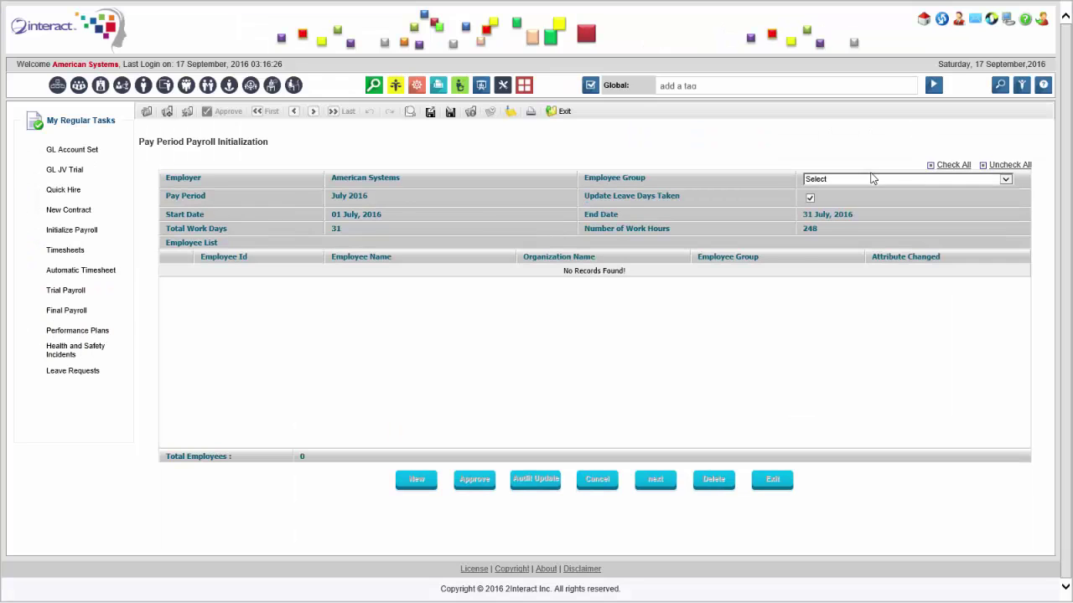
left_click(871, 178)
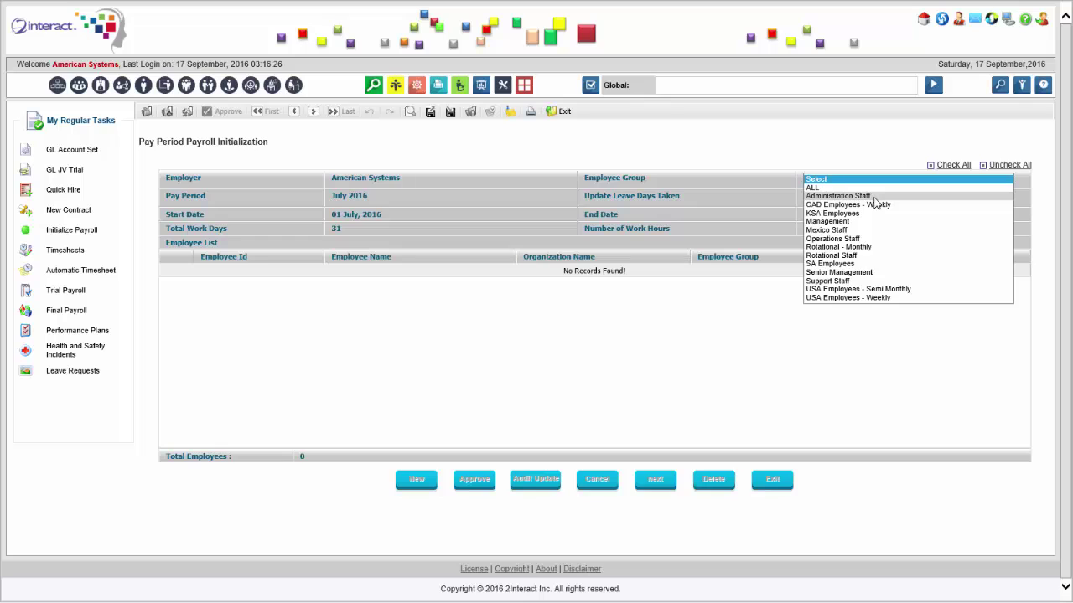
left_click(873, 197)
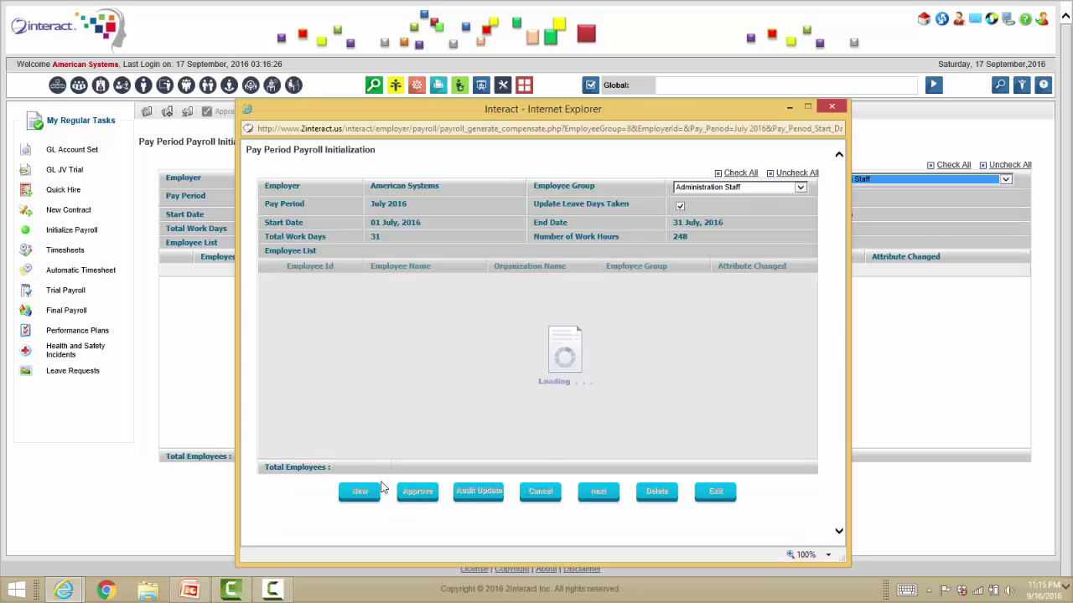
left_click(428, 284)
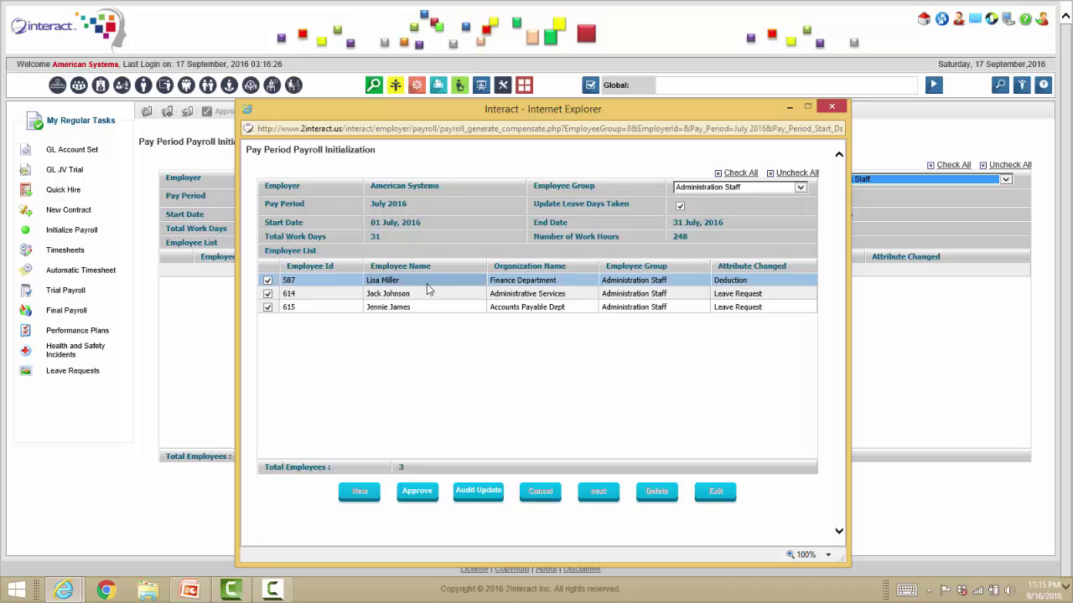
left_click(476, 496)
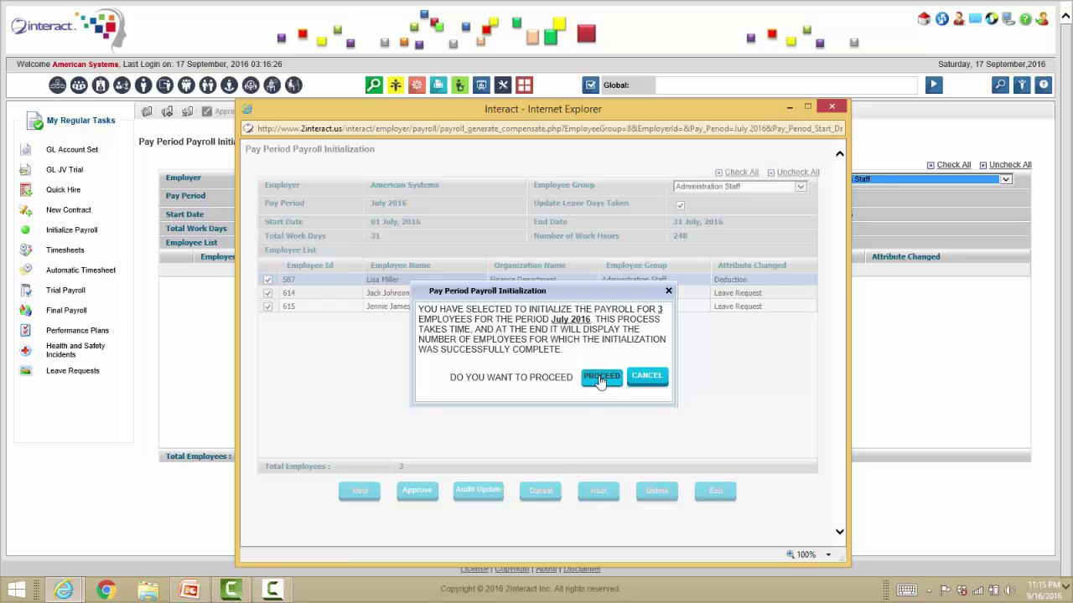
left_click(596, 384)
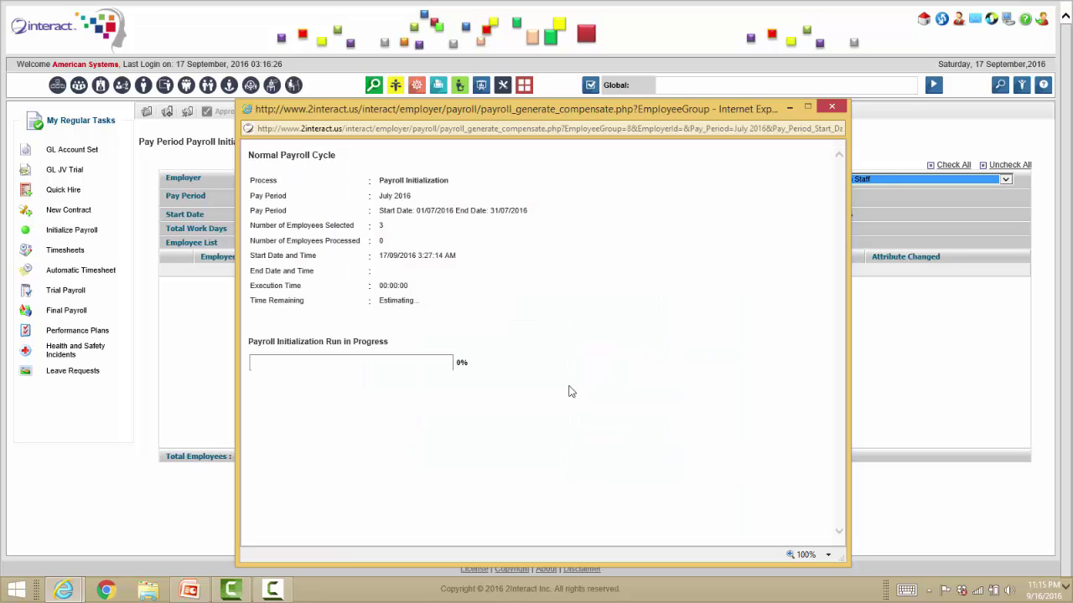
left_click(832, 107)
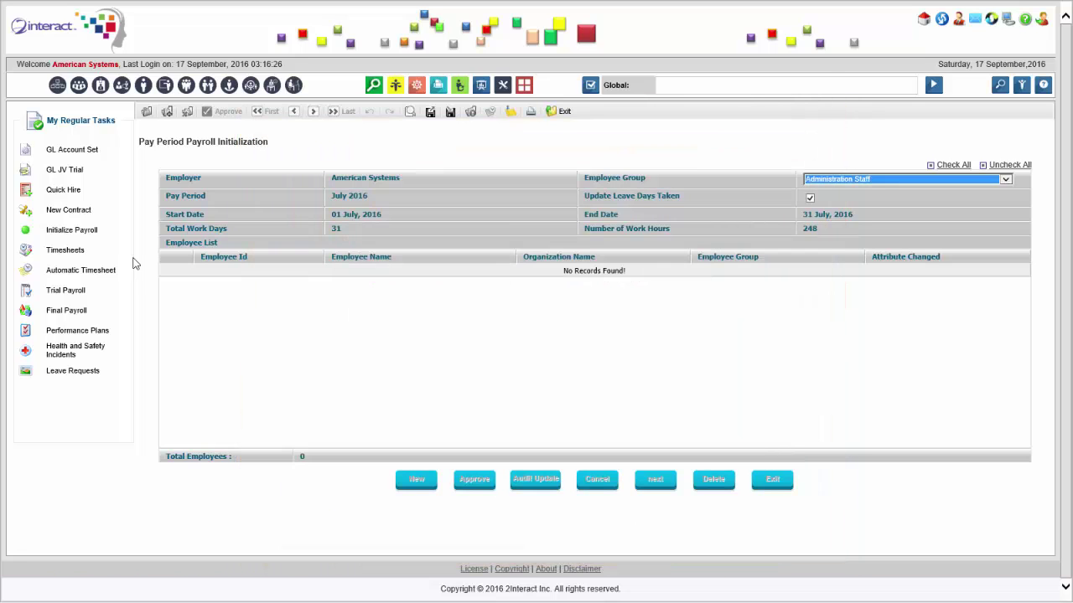
left_click(80, 272)
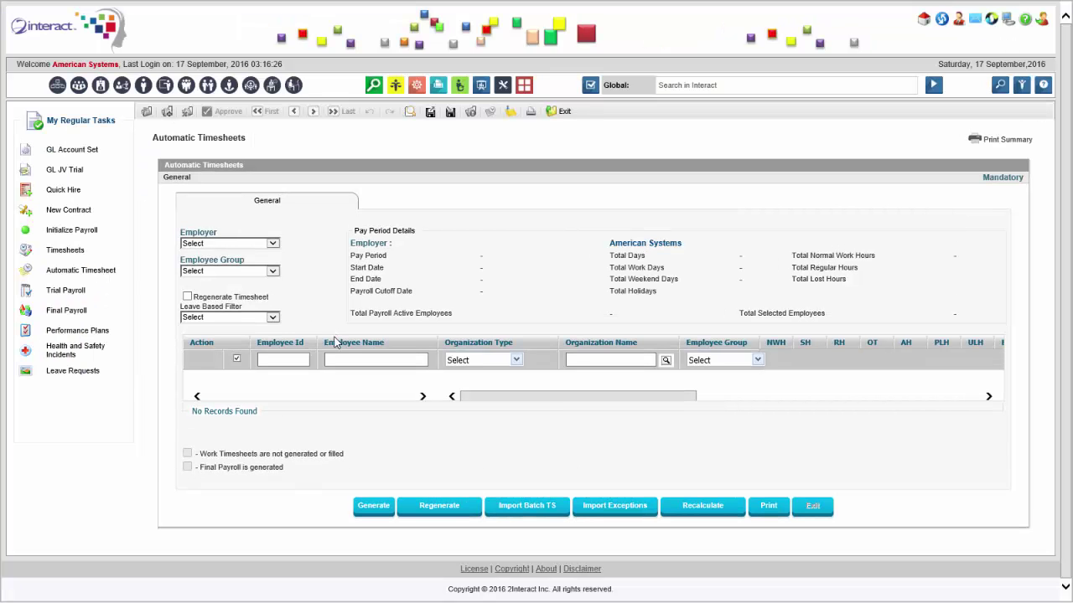
Filter Automatic Timesheets by an employee's name and the Administration Staff group.
left_click(355, 359)
type("miller")
left_click(268, 272)
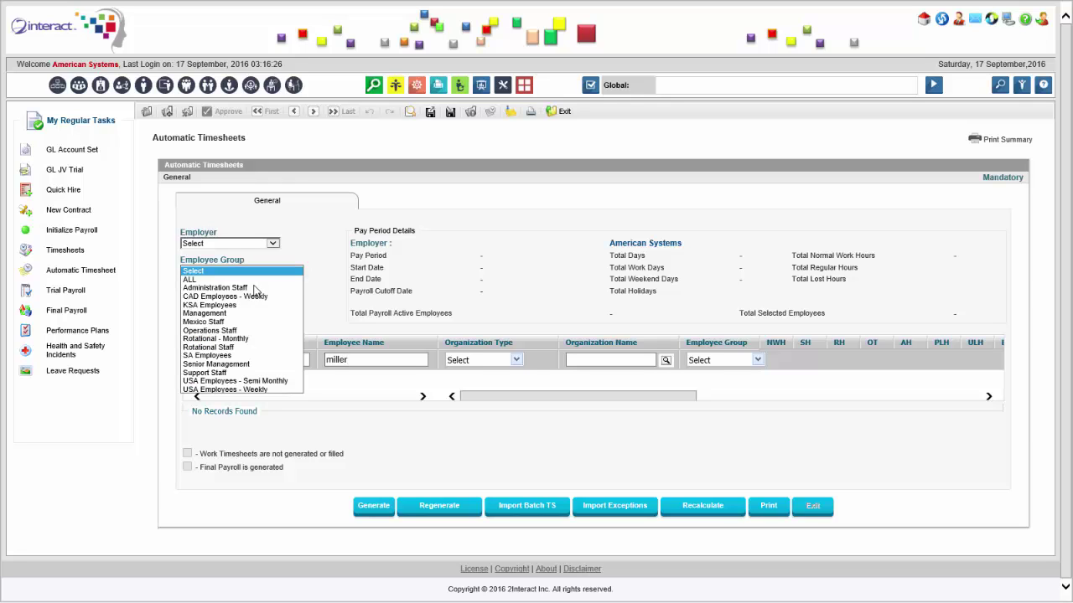
left_click(255, 289)
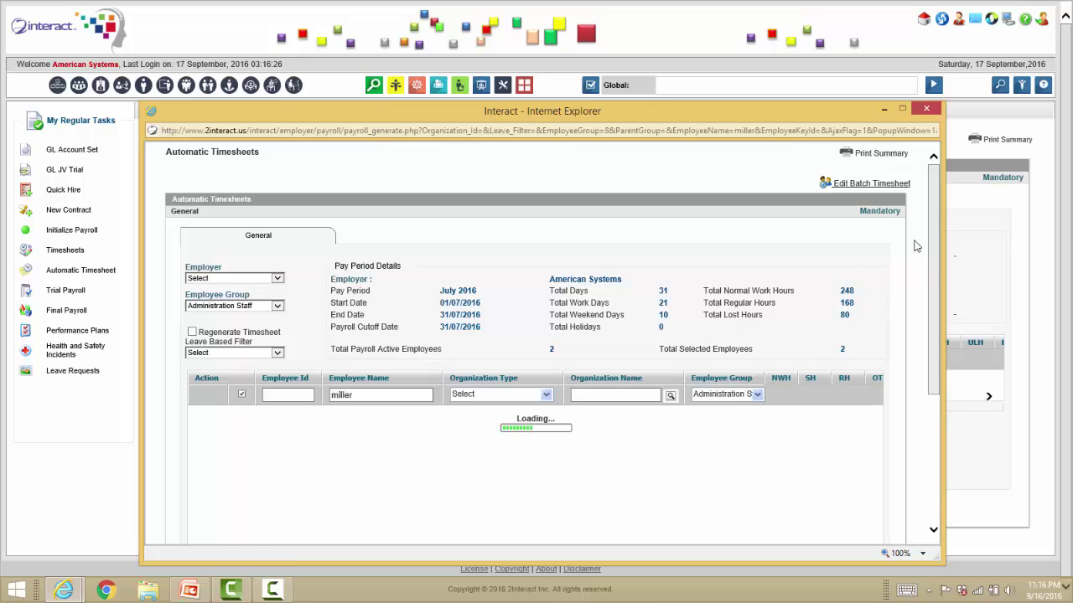
left_click_drag(934, 240, 932, 386)
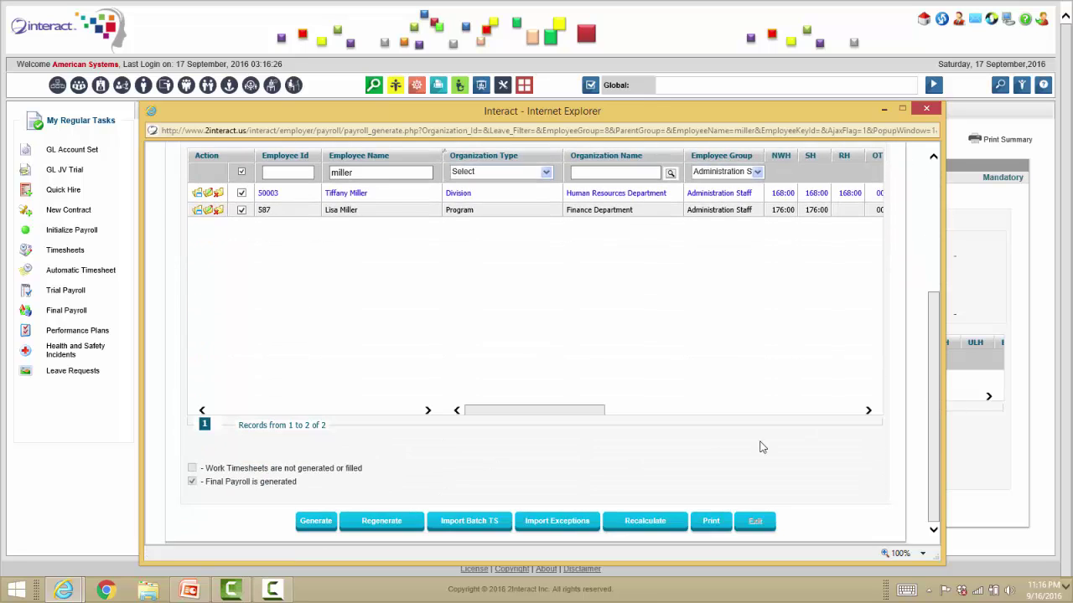
Regenerate July 2016 timesheets for the two filtered employees and open the second one's details.
left_click(383, 529)
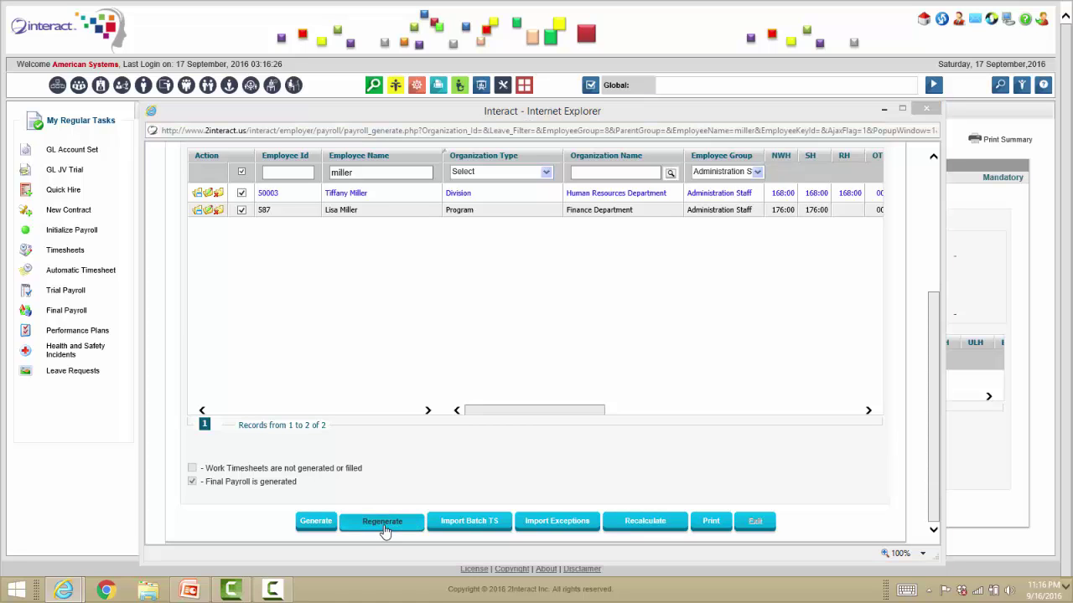
left_click(601, 346)
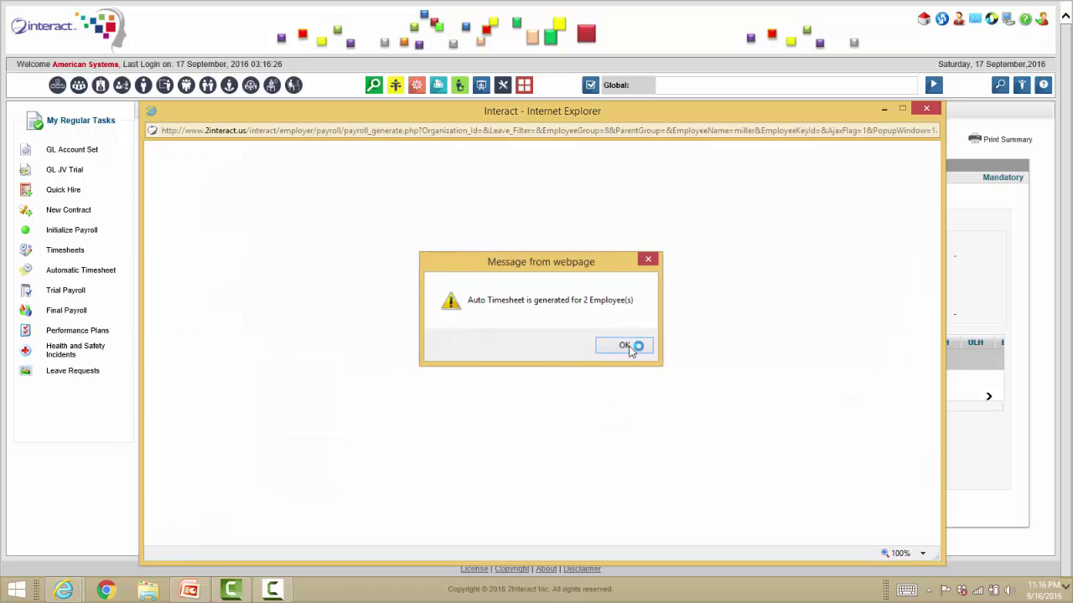
left_click(625, 346)
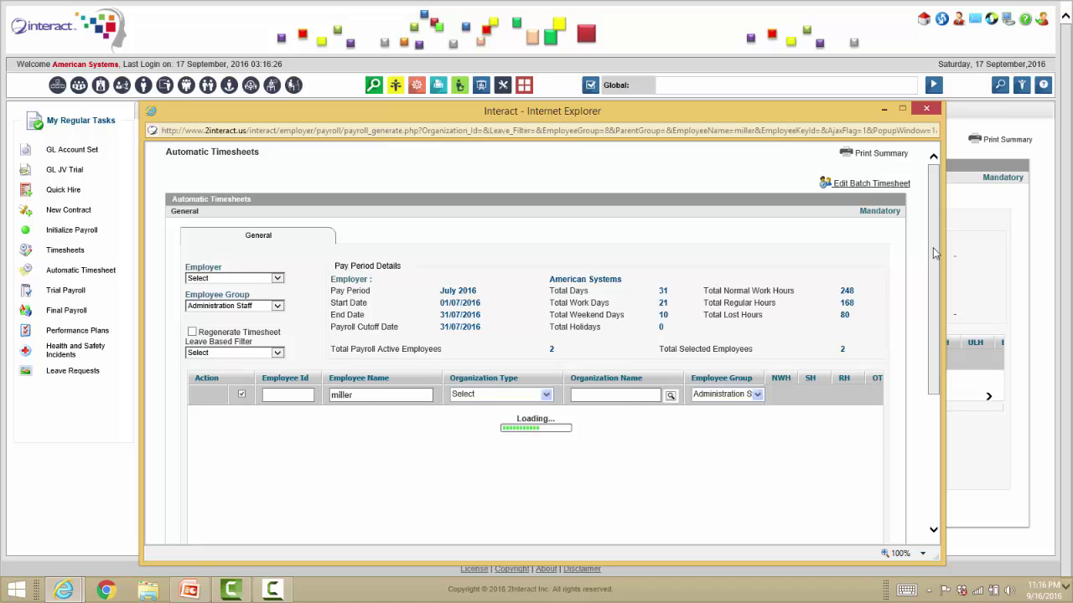
left_click_drag(933, 249, 945, 362)
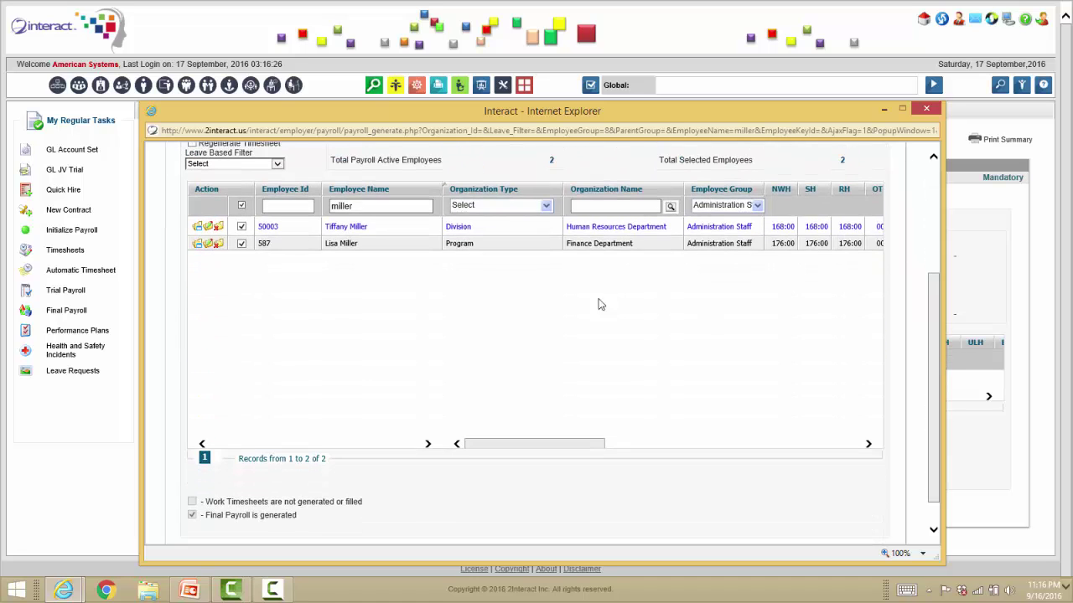
left_click(208, 243)
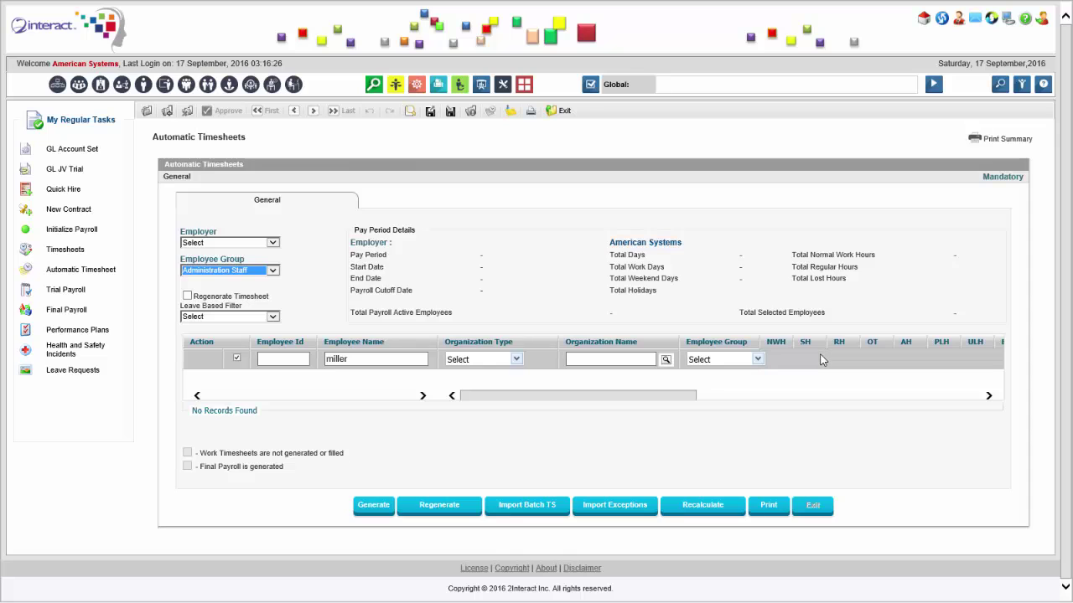
Show the Earnings tab of the payroll details and select the Basic Salary row.
left_click(526, 508)
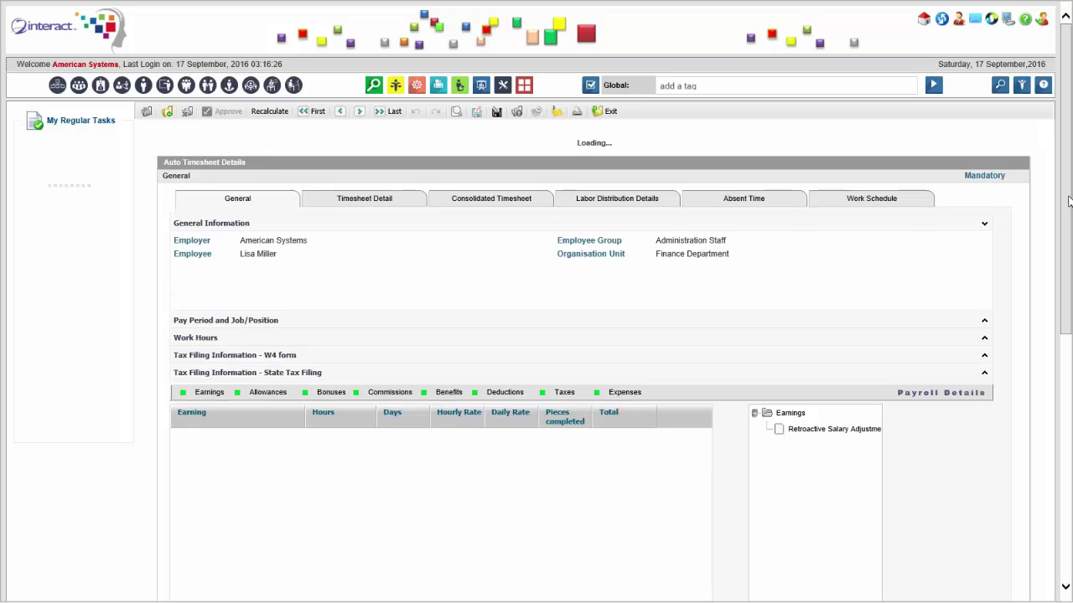
scroll(656, 287, "down", 3)
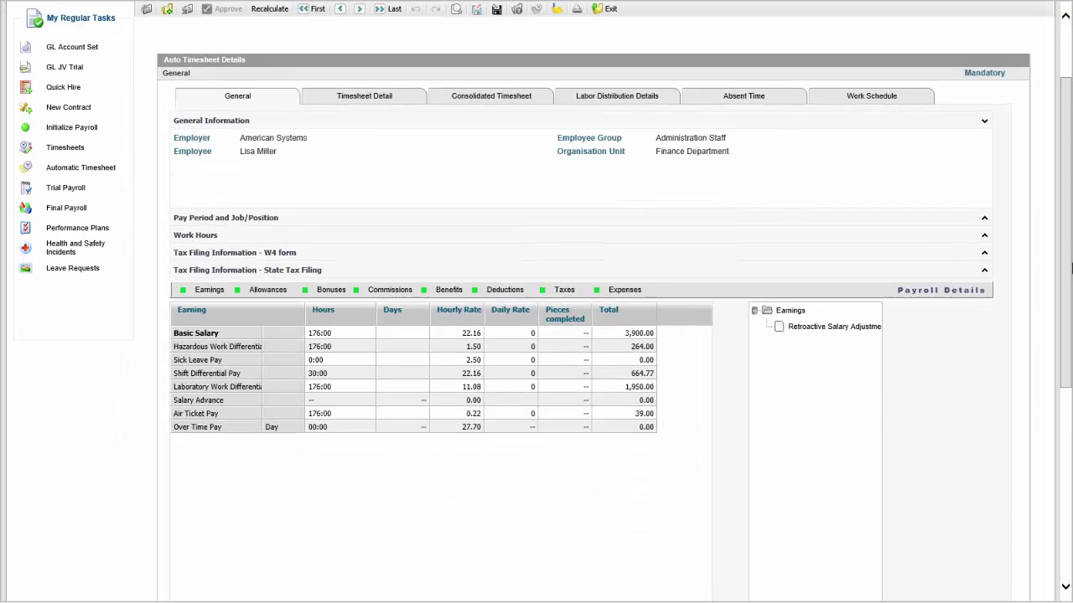
left_click(624, 287)
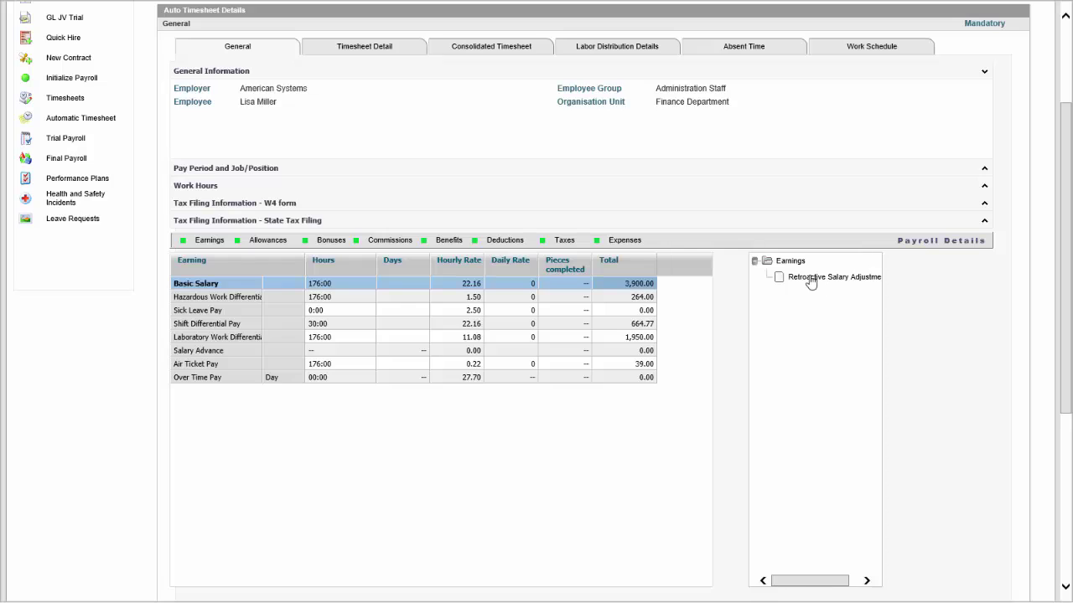
Review deductions Garnishments 500.00, Advance Salary Deduction 1,000.00 and Education Loan 850.00, then return to earnings.
left_click(498, 242)
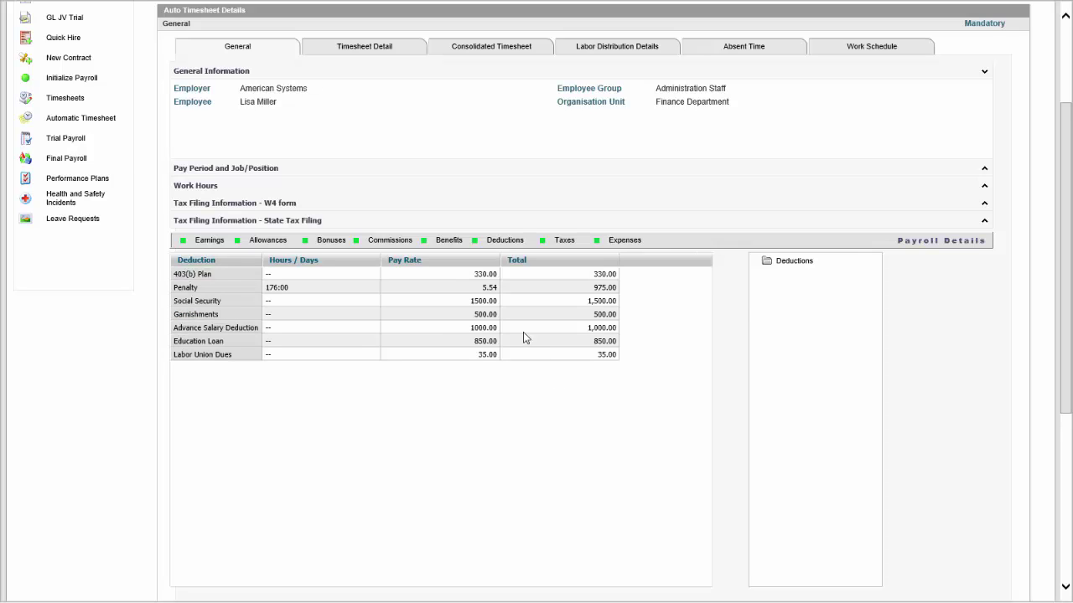
left_click(456, 320)
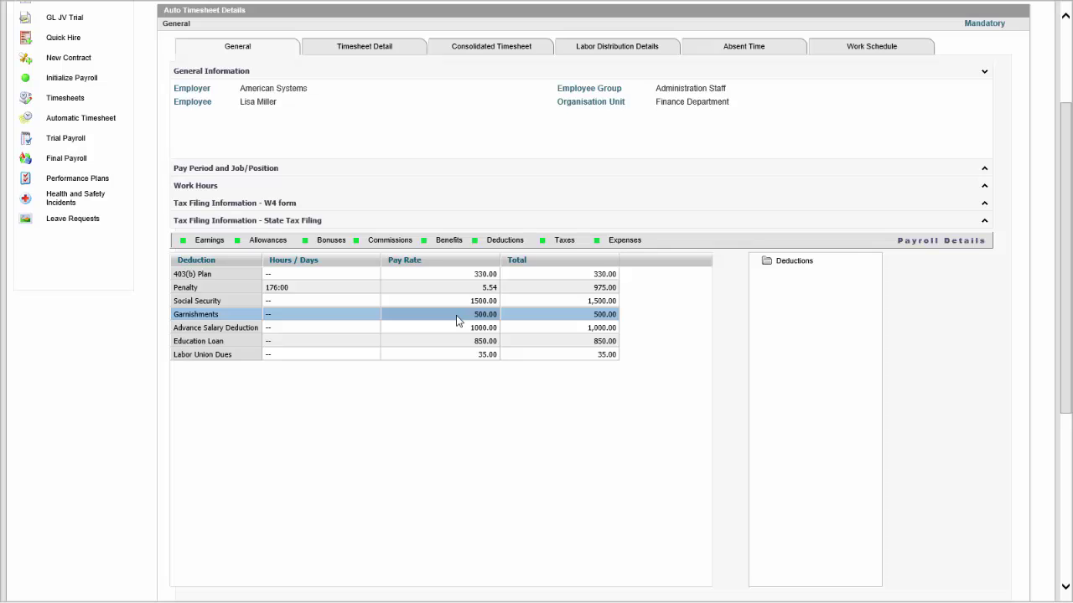
left_click(470, 329)
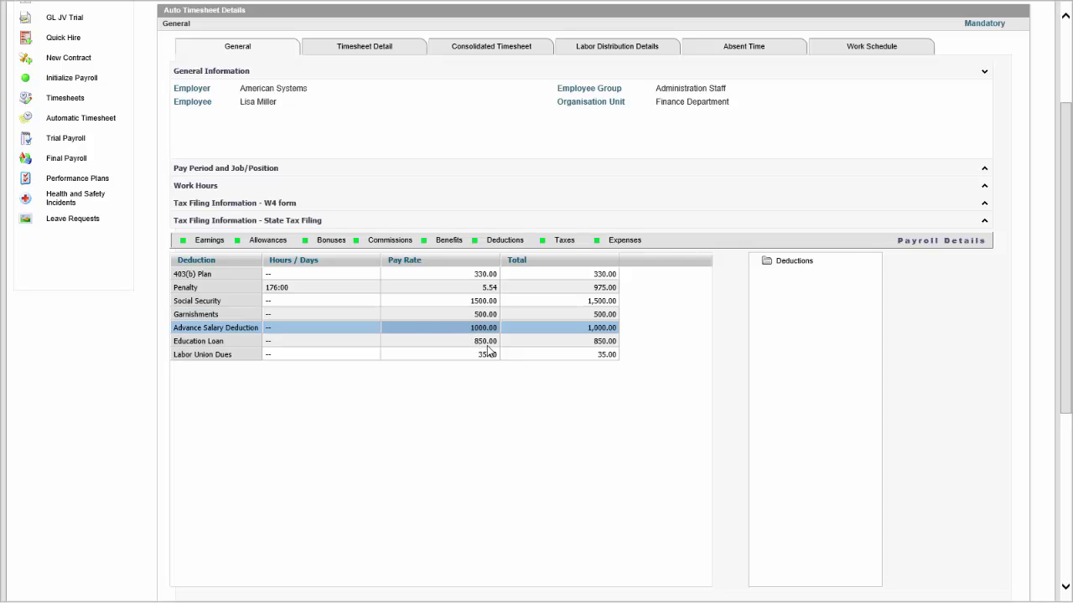
left_click(493, 343)
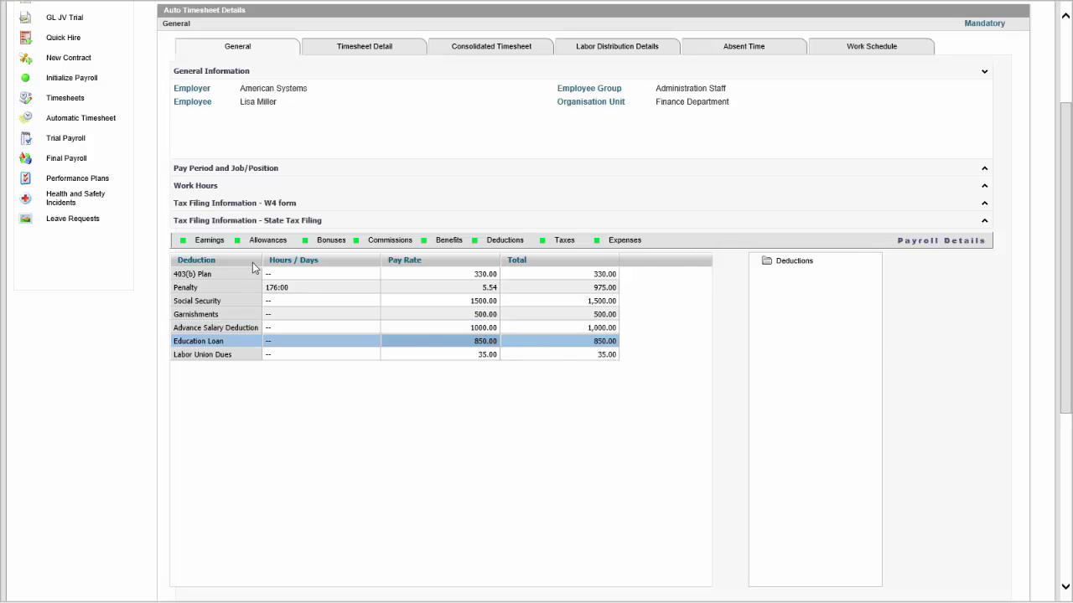
left_click(207, 243)
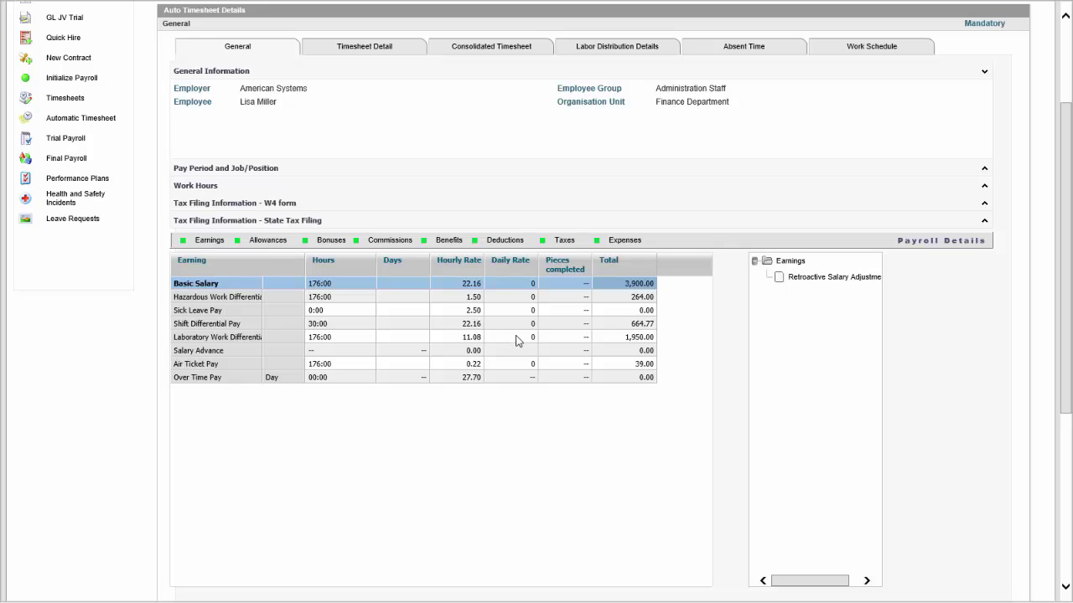
left_click_drag(1069, 245, 1070, 417)
Confirm exiting the timesheet details and close the Automatic Timesheets window.
left_click(776, 491)
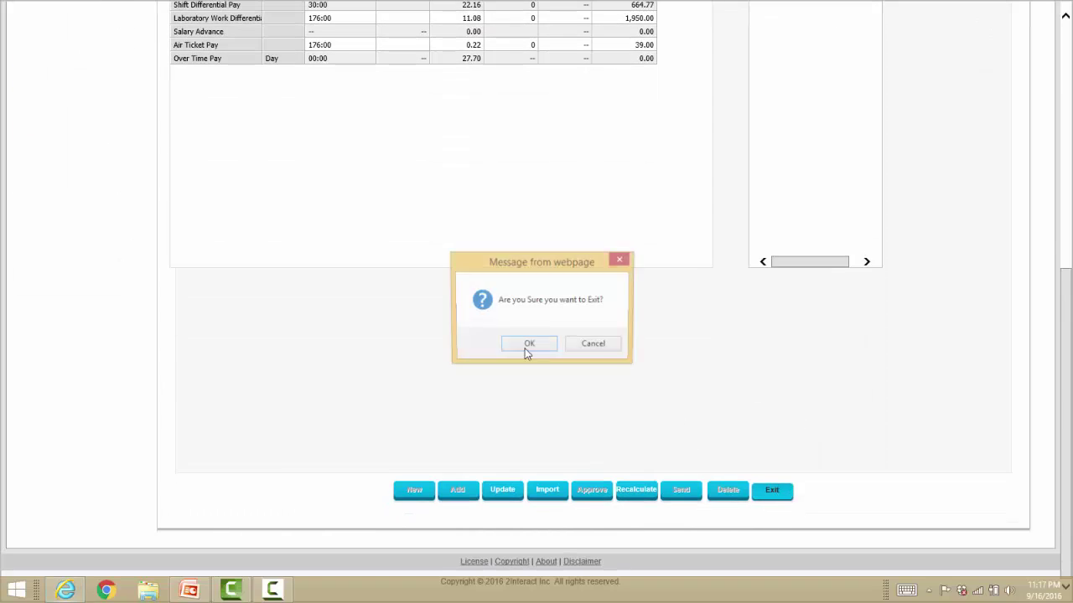
left_click(528, 346)
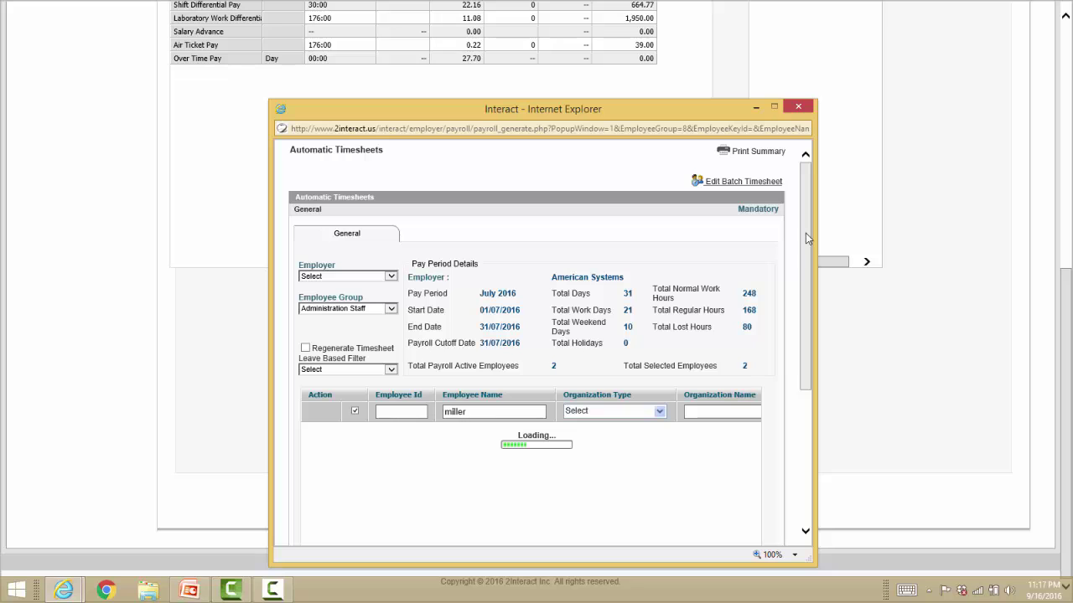
left_click_drag(807, 233, 821, 380)
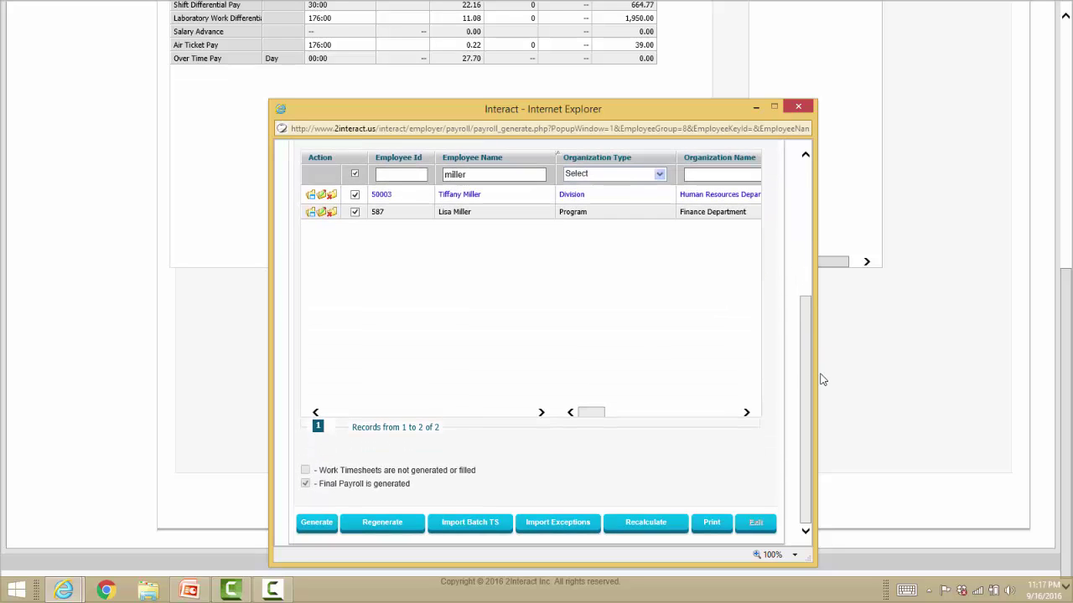
left_click(459, 522)
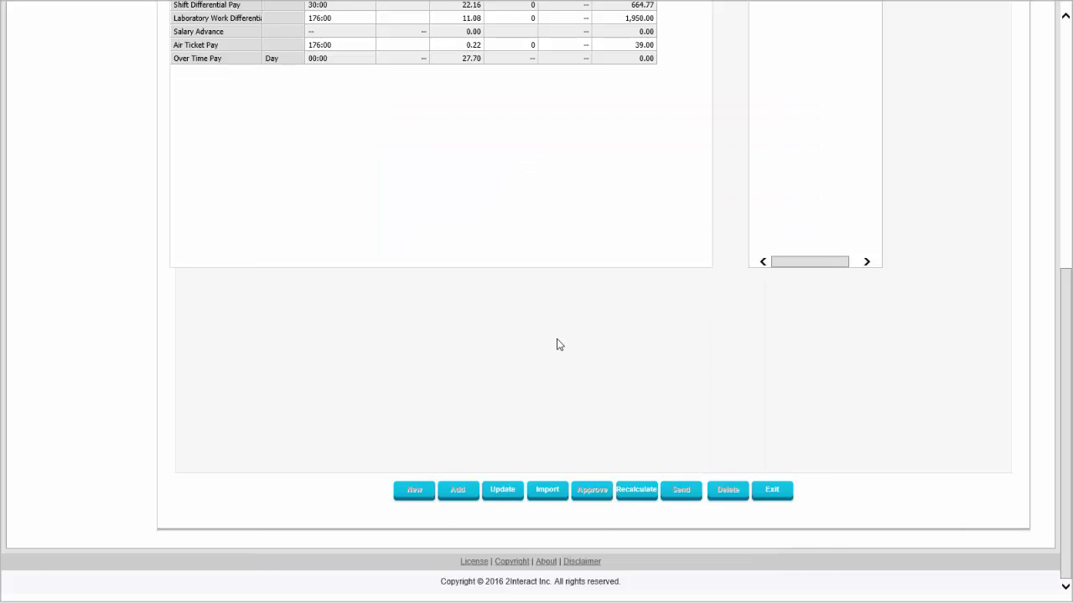
scroll(557, 344, "up", 3)
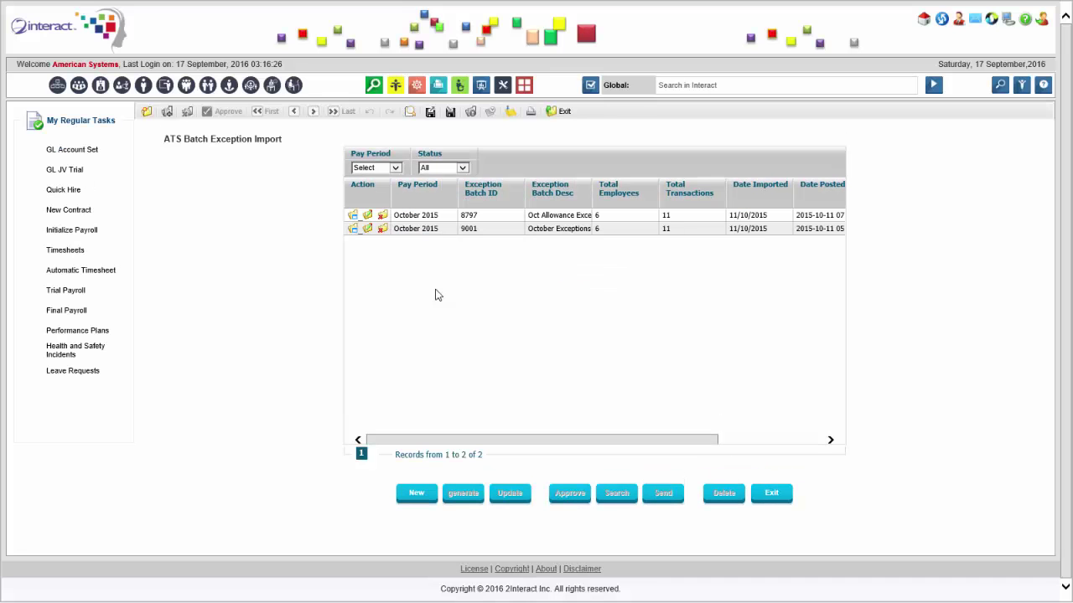
Start a new exception batch with Batch Date and Imported Date both 01/07/2016.
left_click(417, 494)
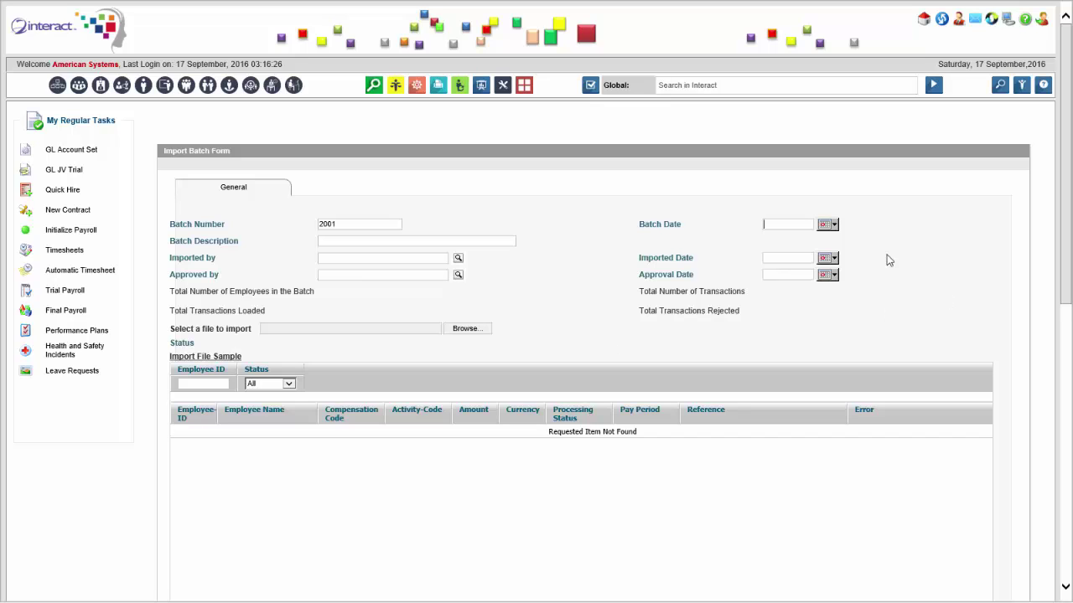
left_click(827, 225)
left_click(823, 238)
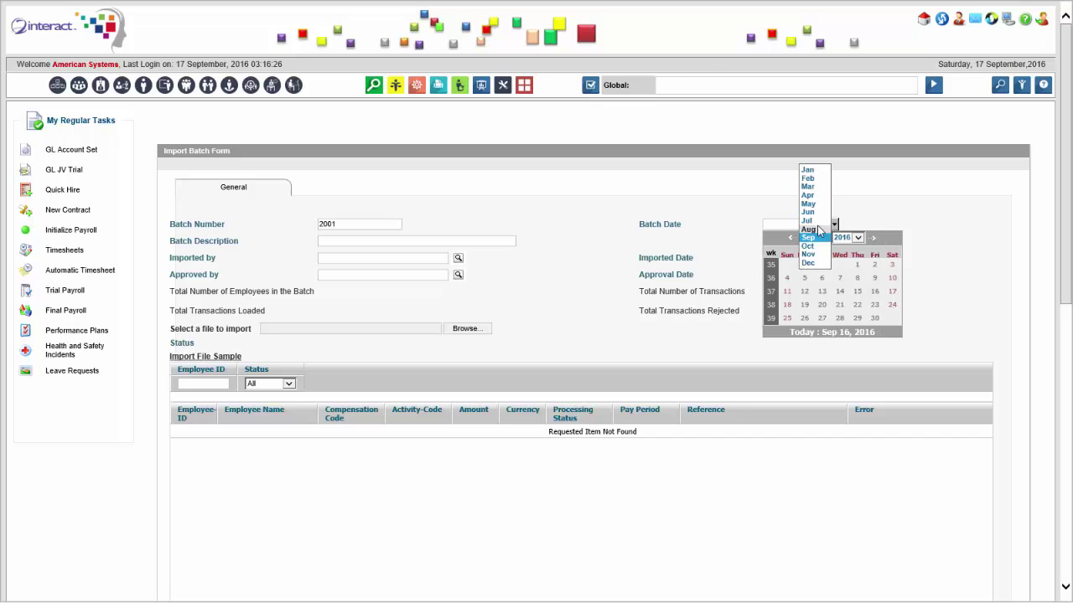
left_click(810, 223)
left_click(875, 264)
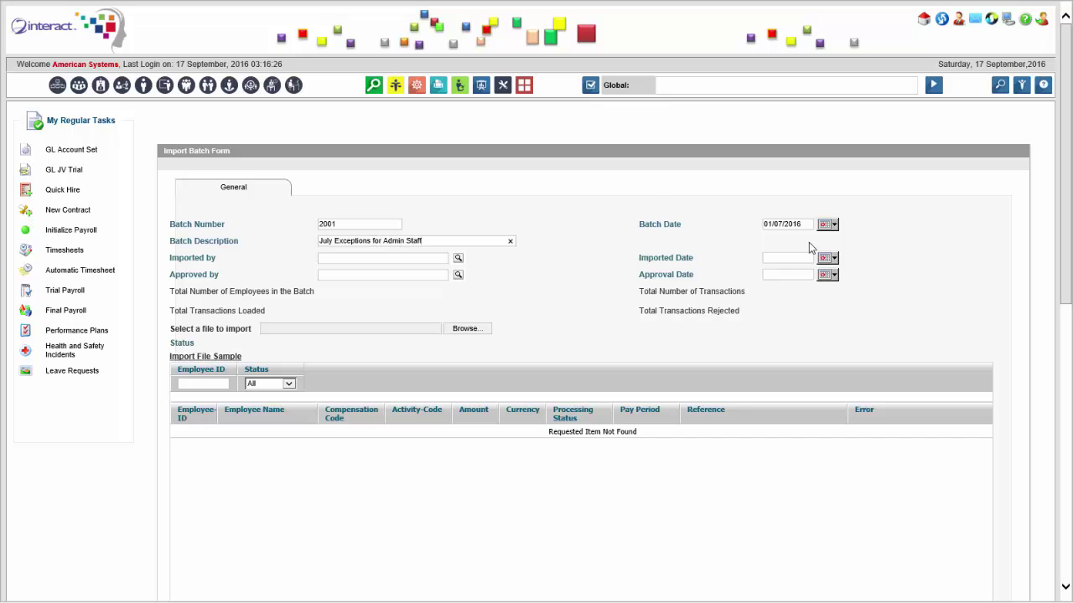
left_click(830, 258)
left_click(815, 271)
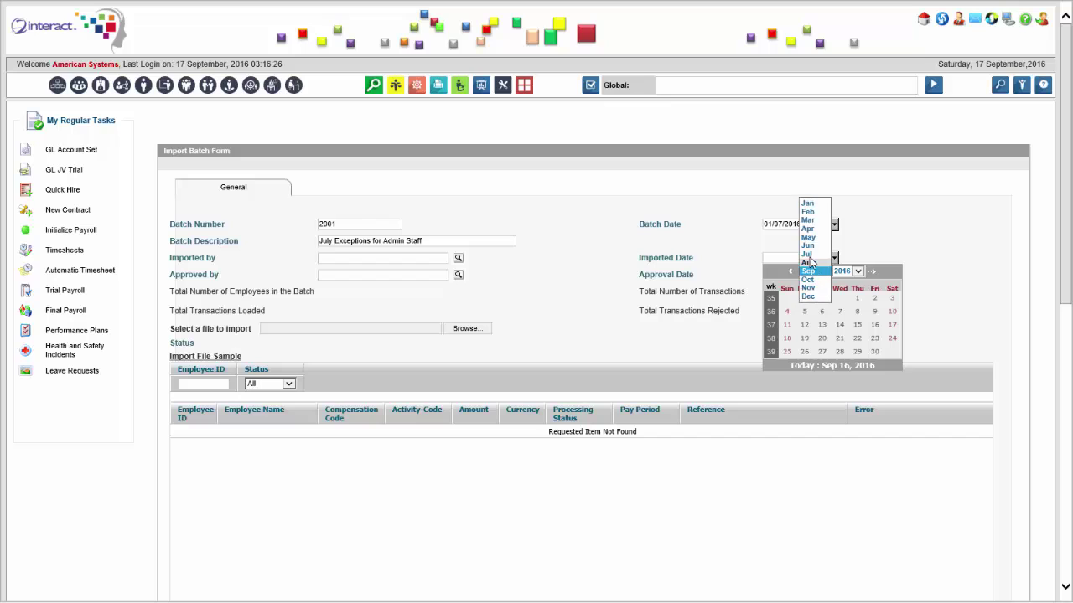
left_click(813, 255)
left_click(874, 298)
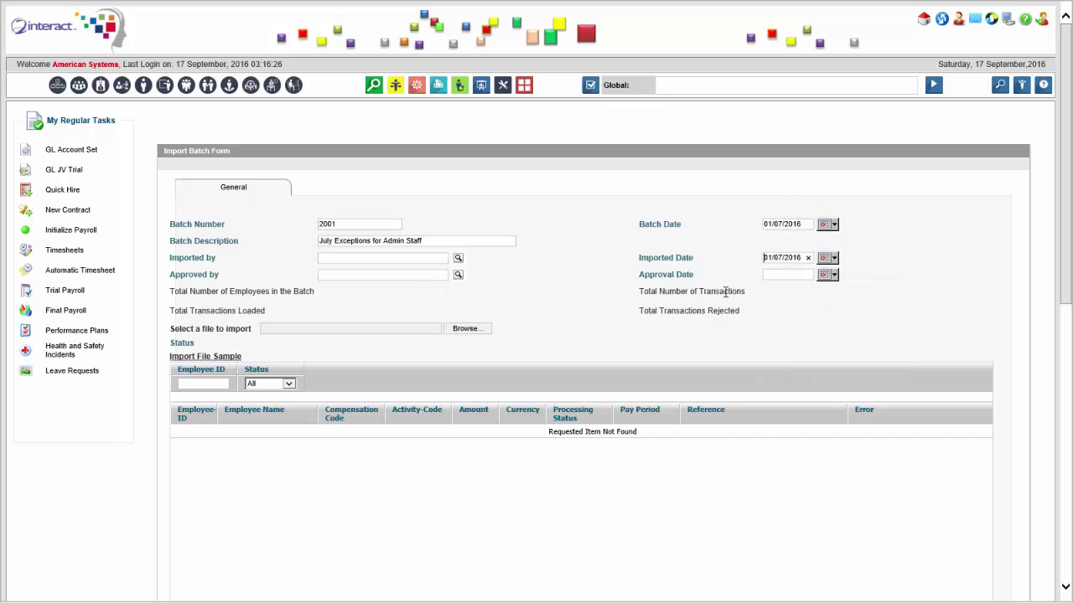
Fill Imported by and Approved by with employees chosen from the lookup list.
left_click(458, 260)
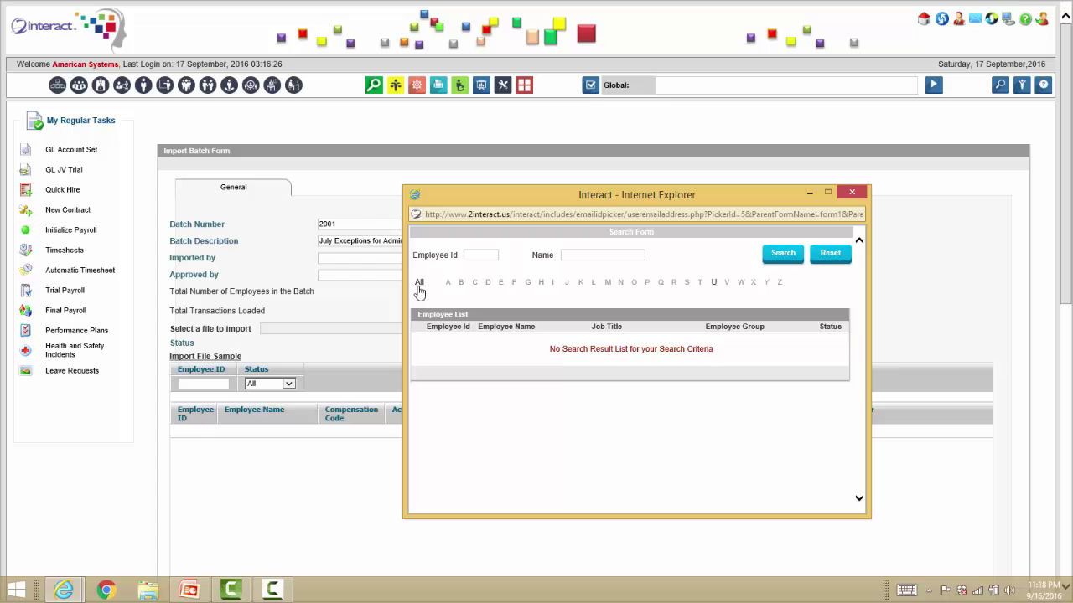
left_click(419, 285)
left_click(501, 343)
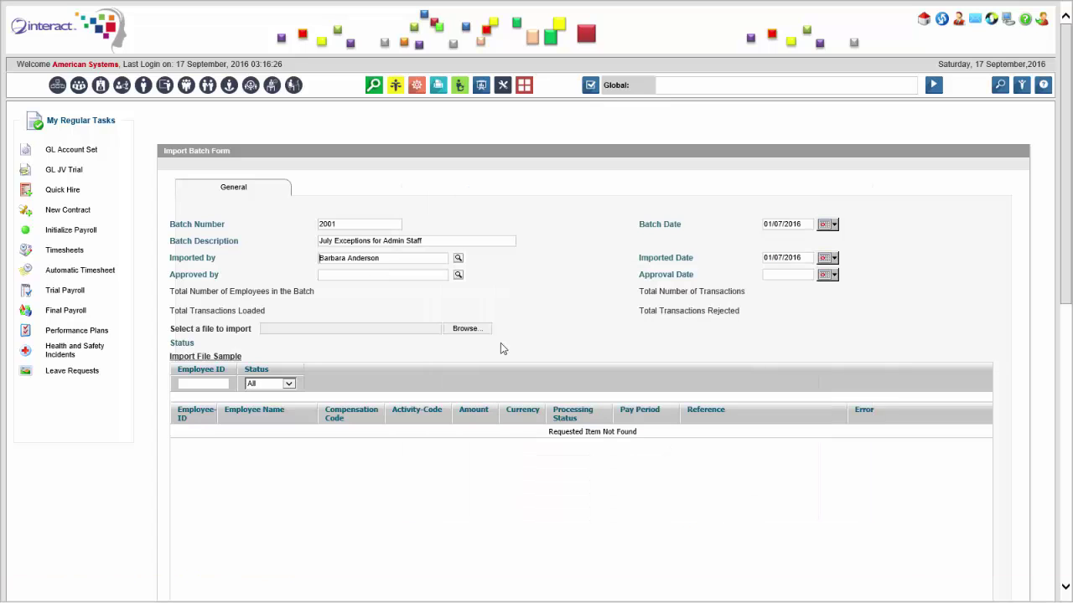
left_click(457, 276)
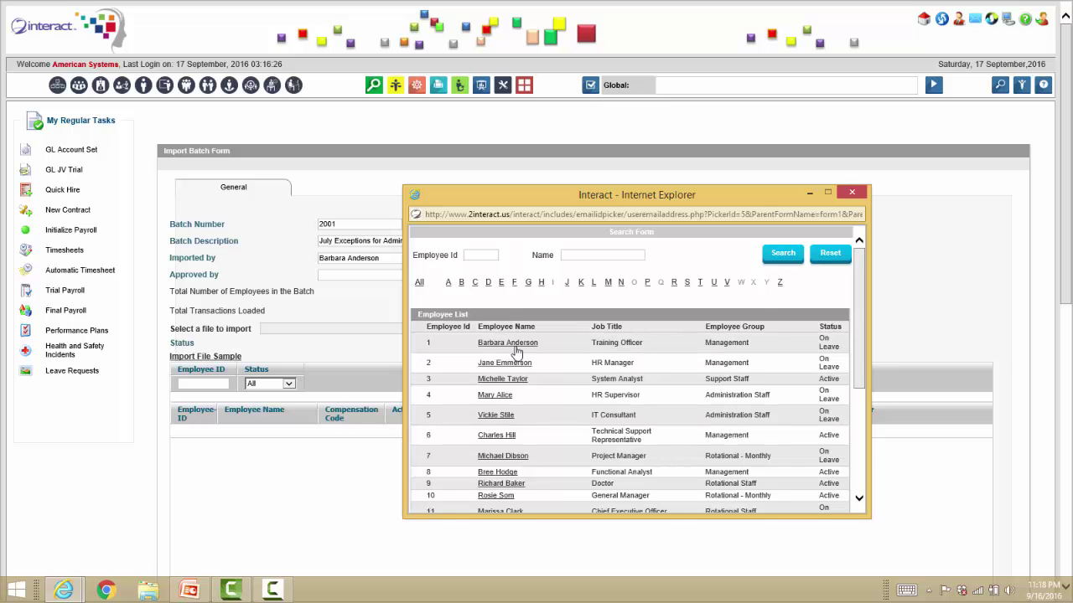
left_click(510, 344)
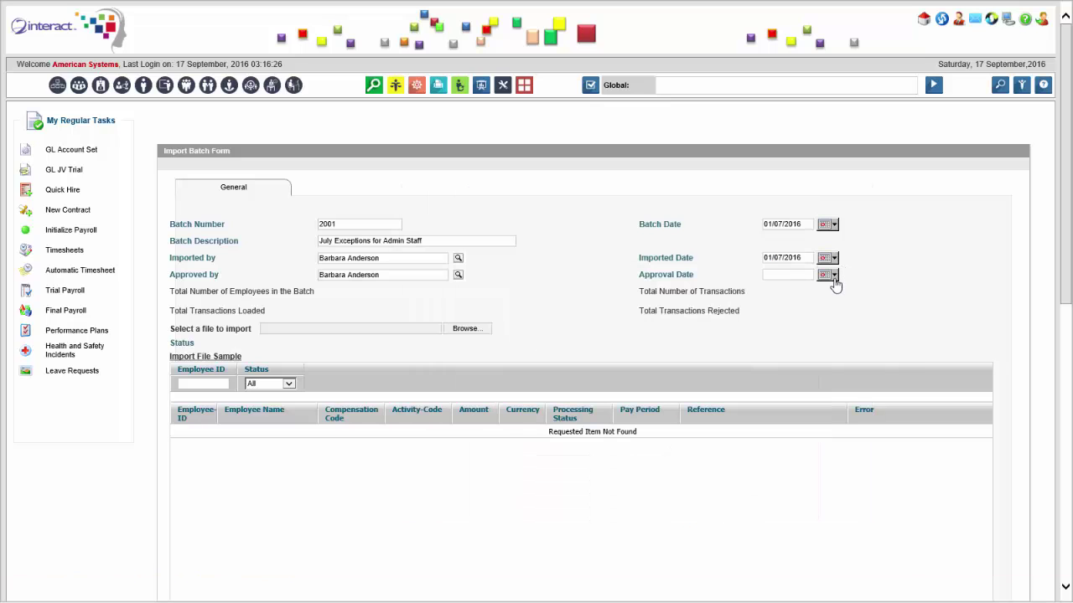
Set the Approval Date to 01/07/2016.
left_click(830, 276)
left_click(823, 292)
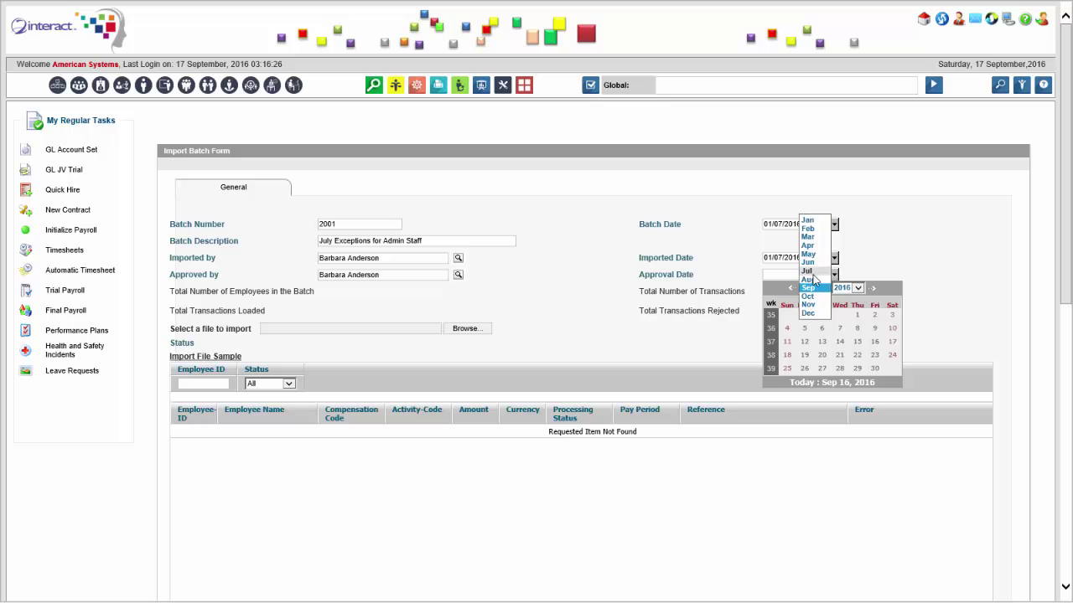
left_click(808, 271)
left_click(874, 316)
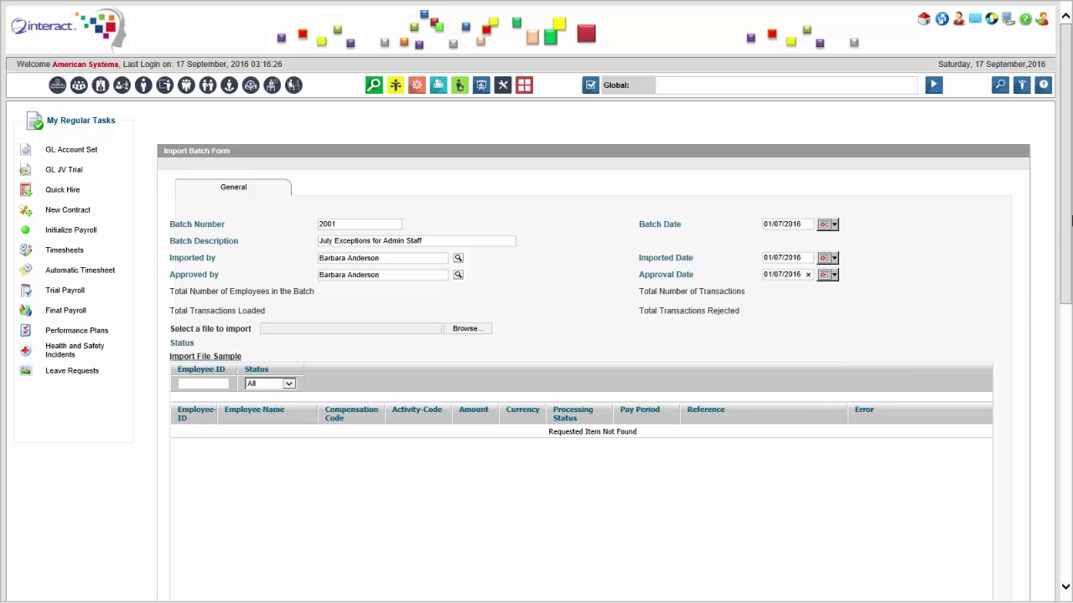
scroll(549, 211, "down", 3)
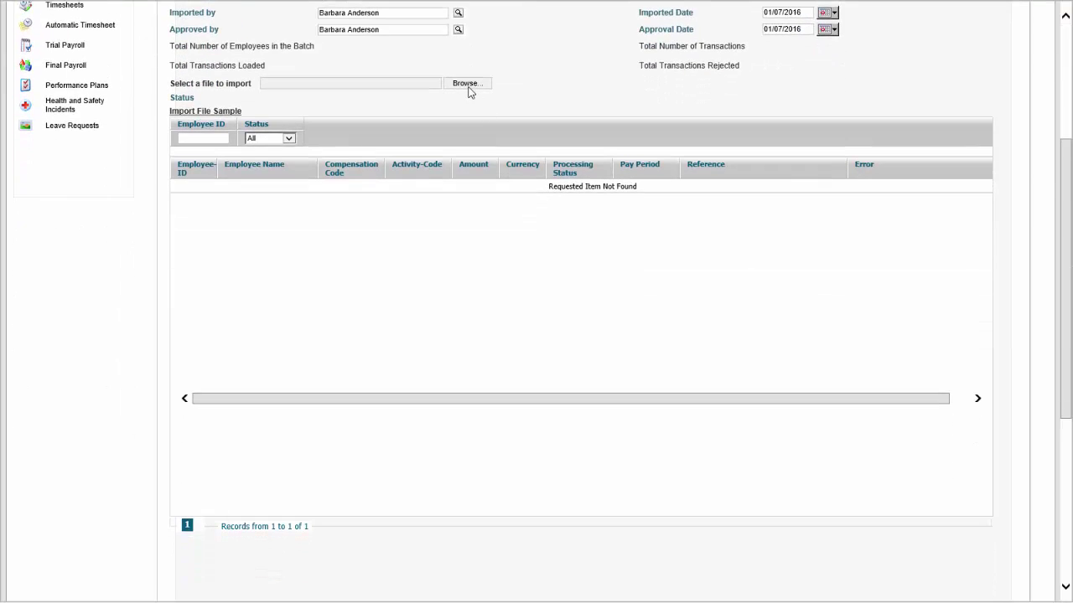
Select ExceptionImportFile 587 July and others.csv in the file chooser and open it in Excel.
left_click(464, 88)
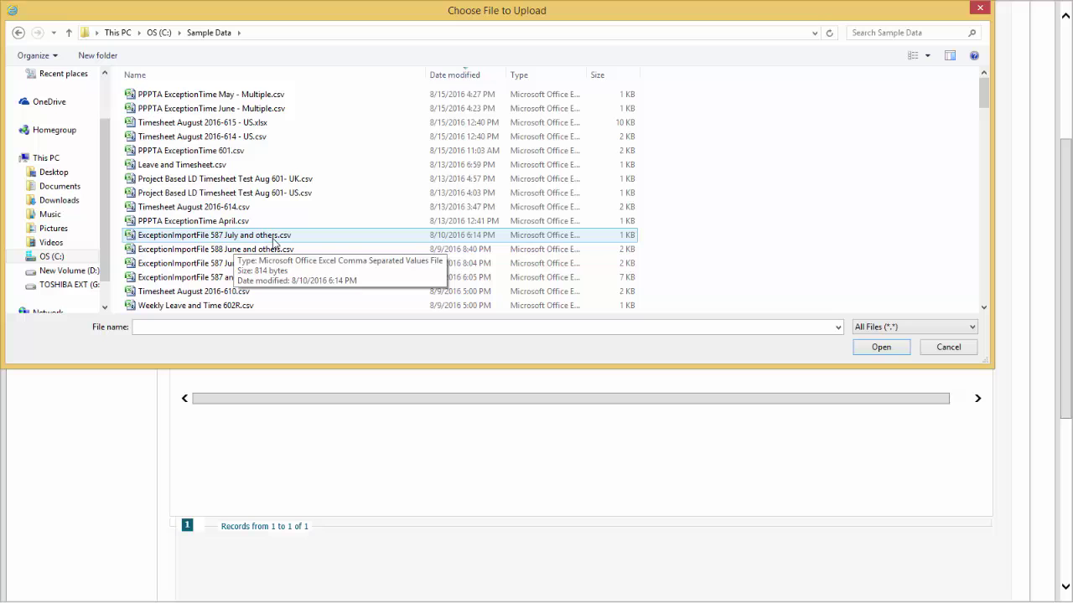
left_click(274, 242)
right_click(274, 243)
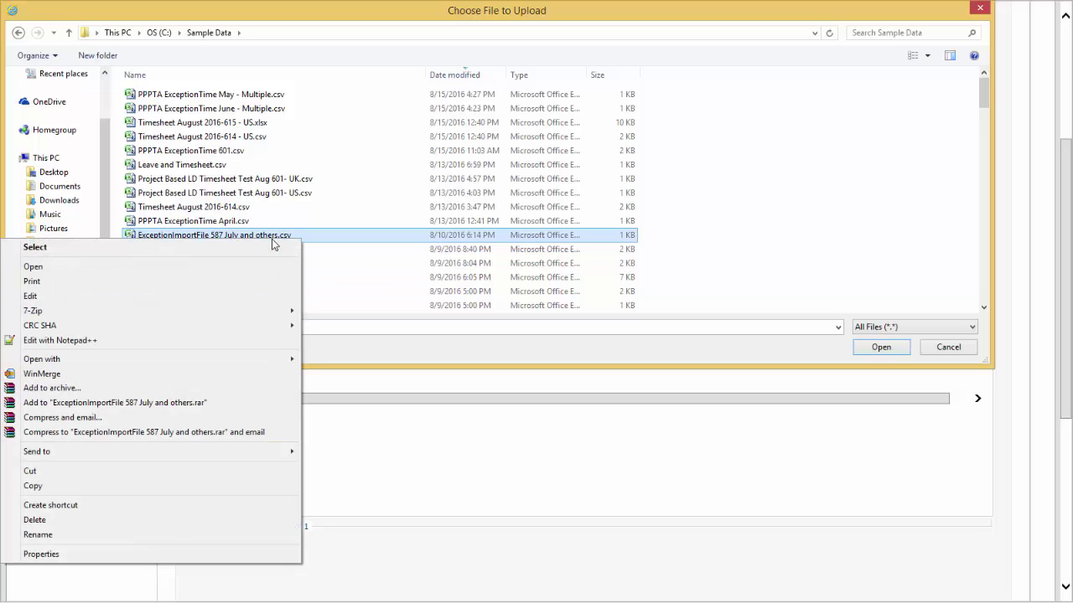
left_click(227, 265)
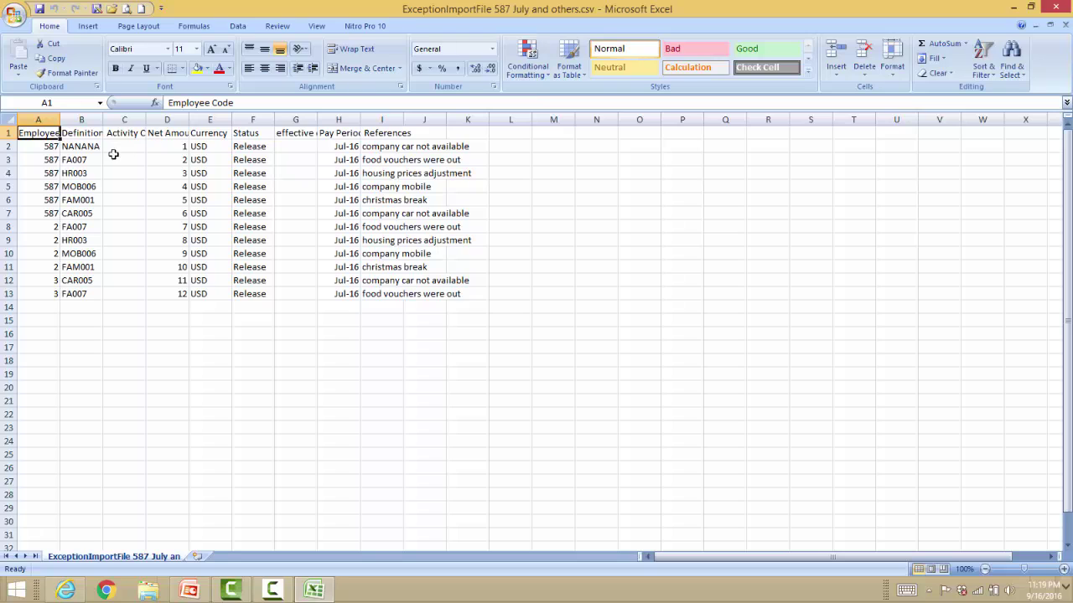
Check employee 587's rows and the Net Amount values, widening column B.
left_click_drag(39, 145, 40, 213)
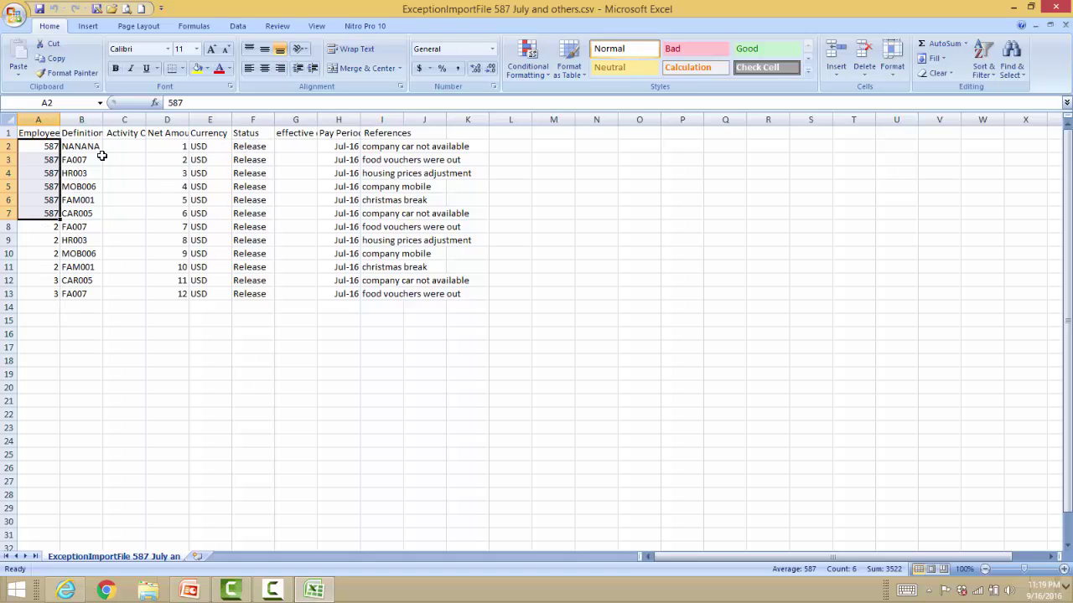
left_click_drag(102, 119, 111, 119)
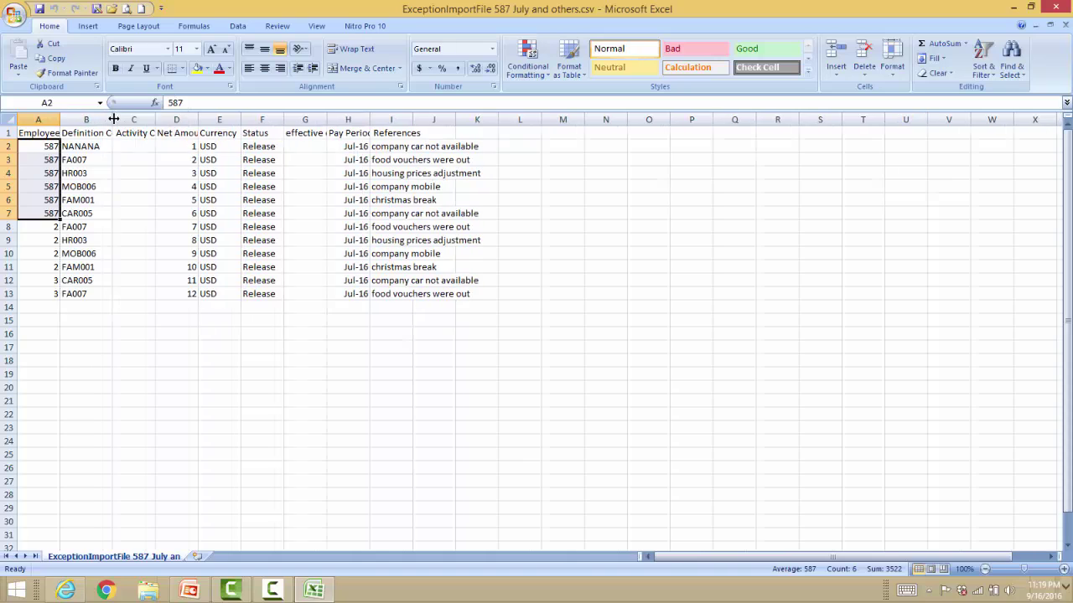
left_click_drag(194, 145, 179, 293)
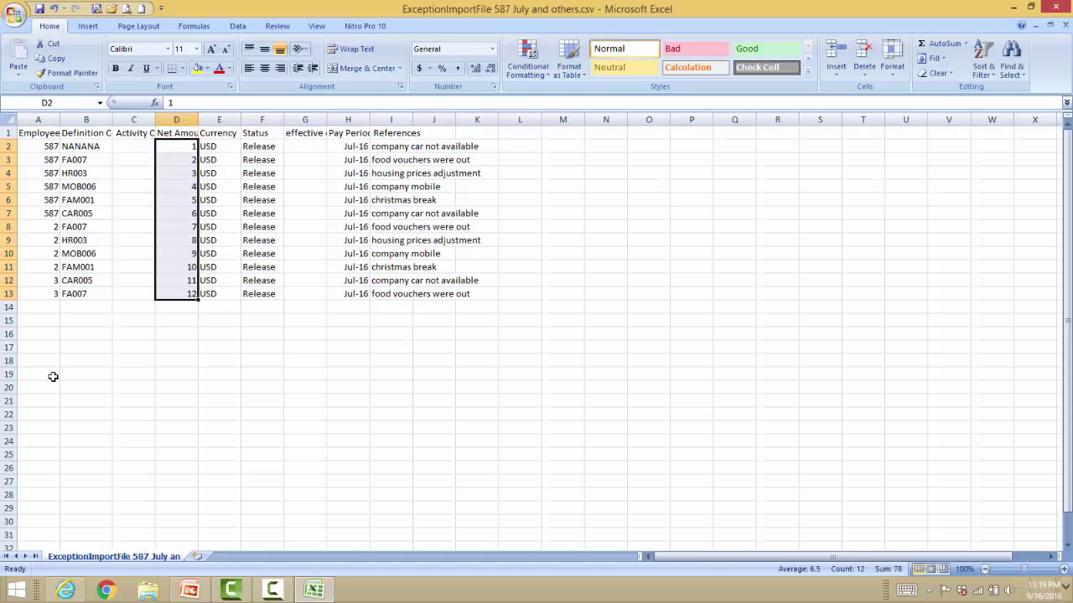
Attach ExceptionImportFile 587 July and others.csv to the batch and run File Import.
left_click(66, 591)
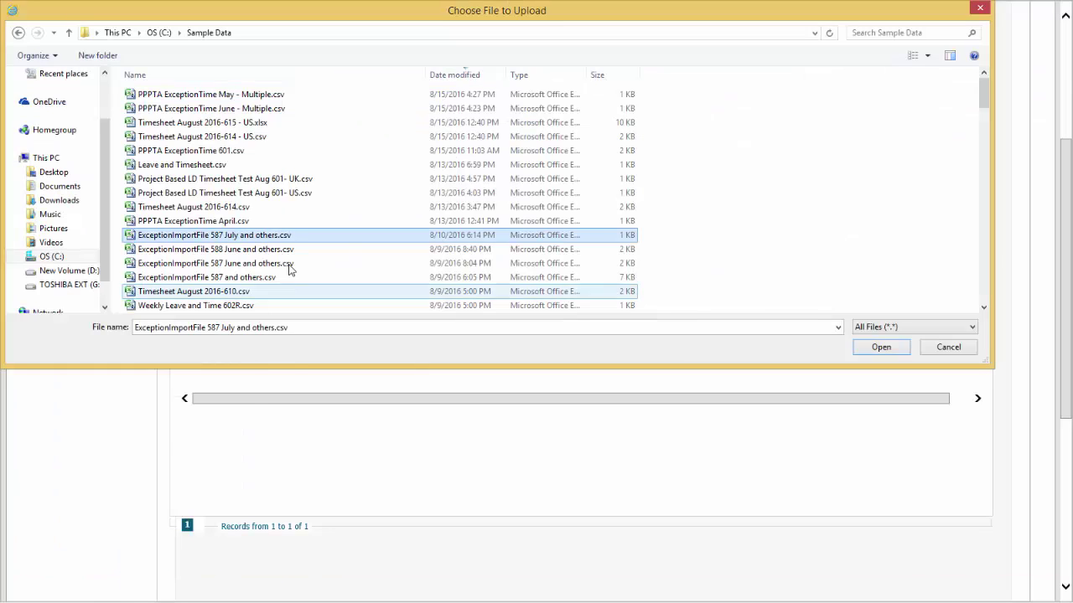
double_click(295, 243)
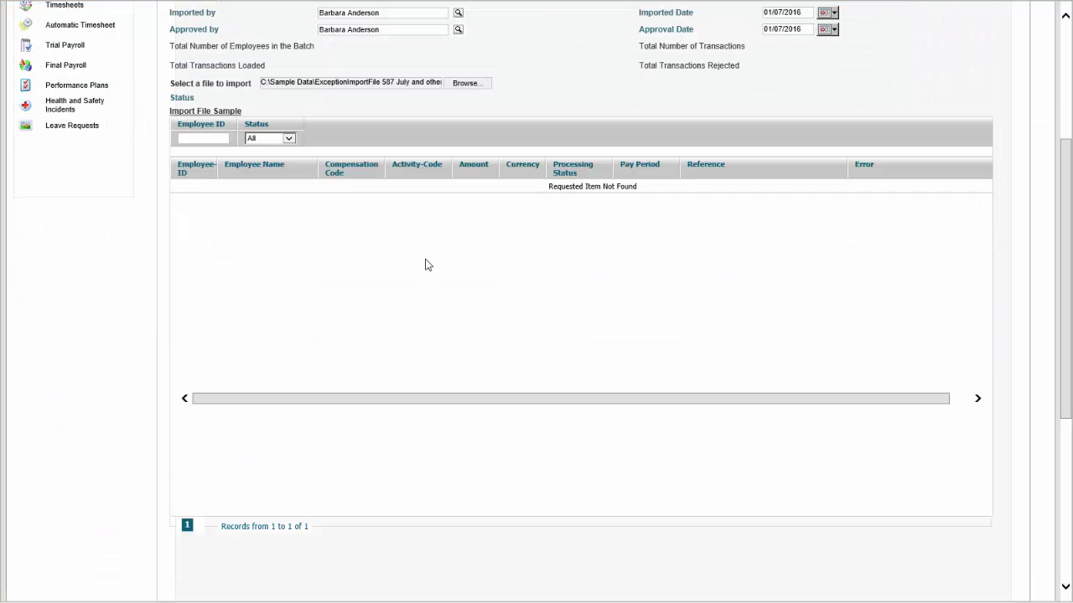
scroll(390, 189, "down", 4)
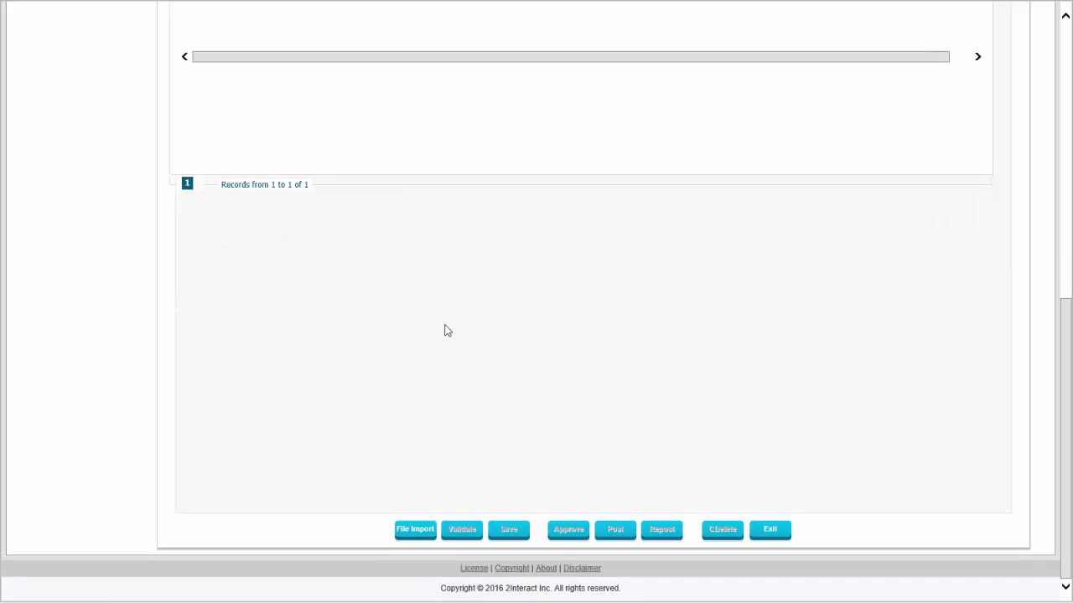
left_click(432, 535)
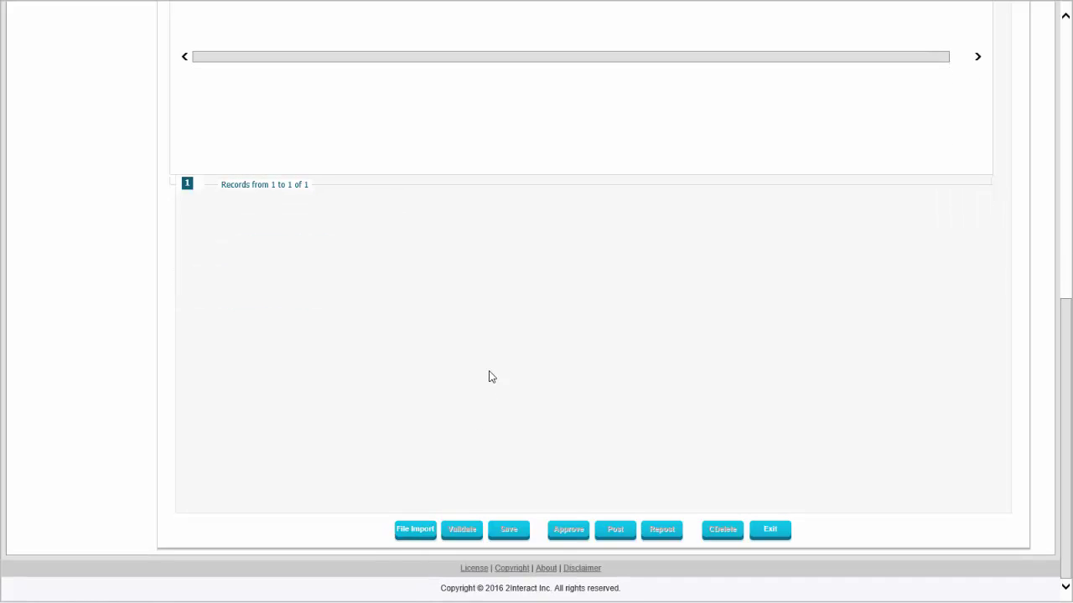
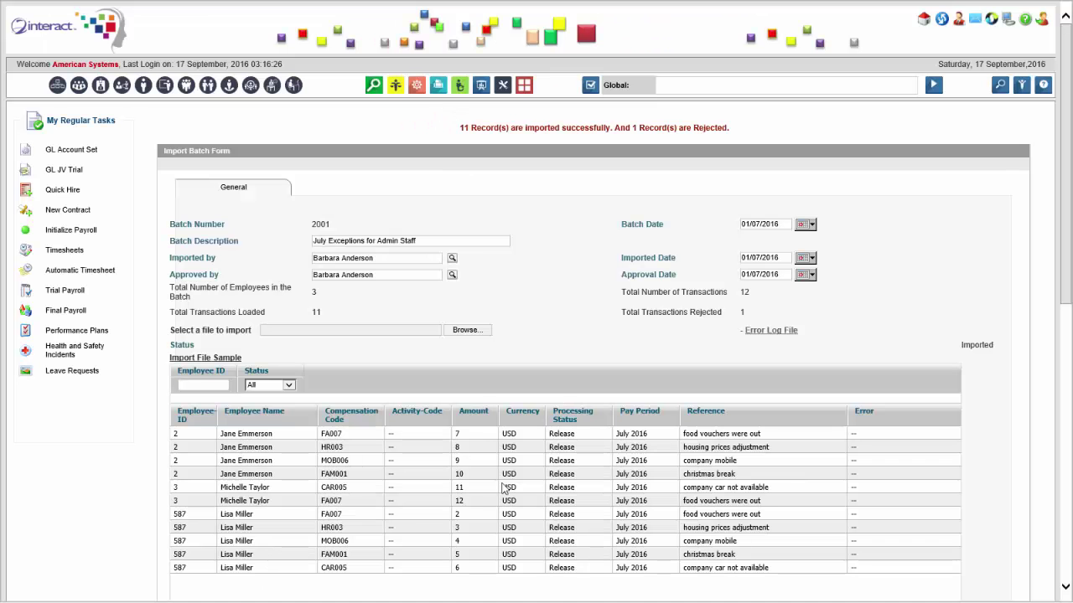
Read Batch_Imp_Error.csv's rejection message for invalid code NANANA, then close it without saving.
left_click(702, 587)
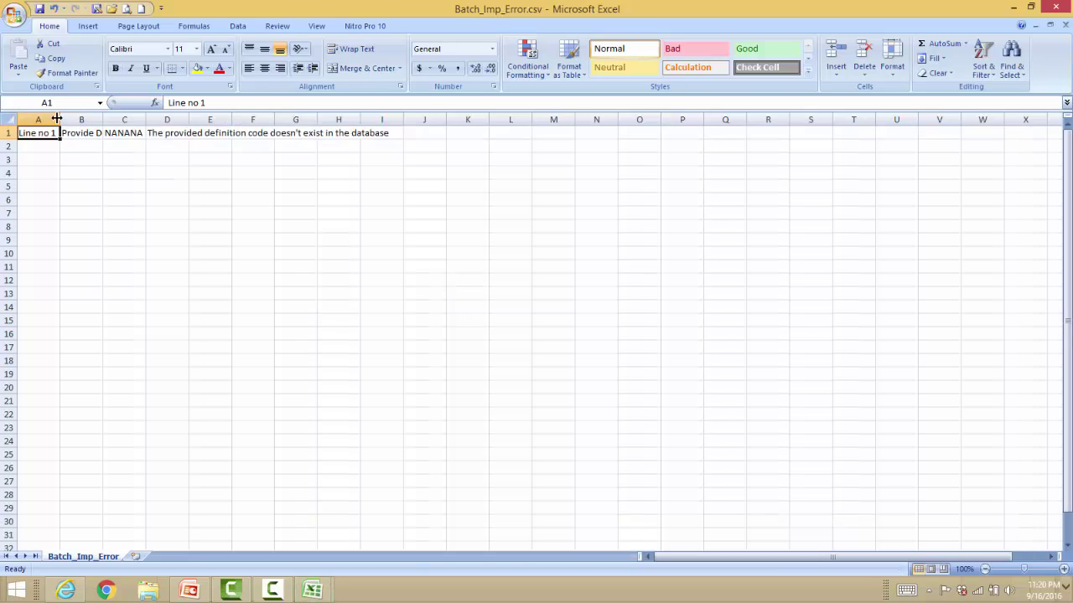
left_click_drag(100, 122, 125, 122)
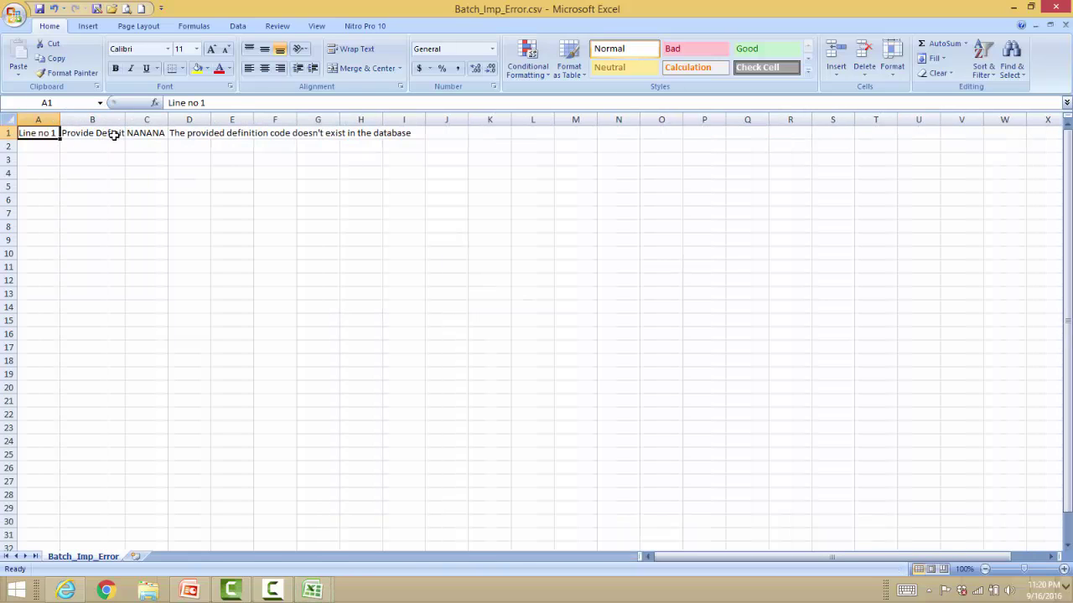
left_click(111, 135)
left_click(158, 134)
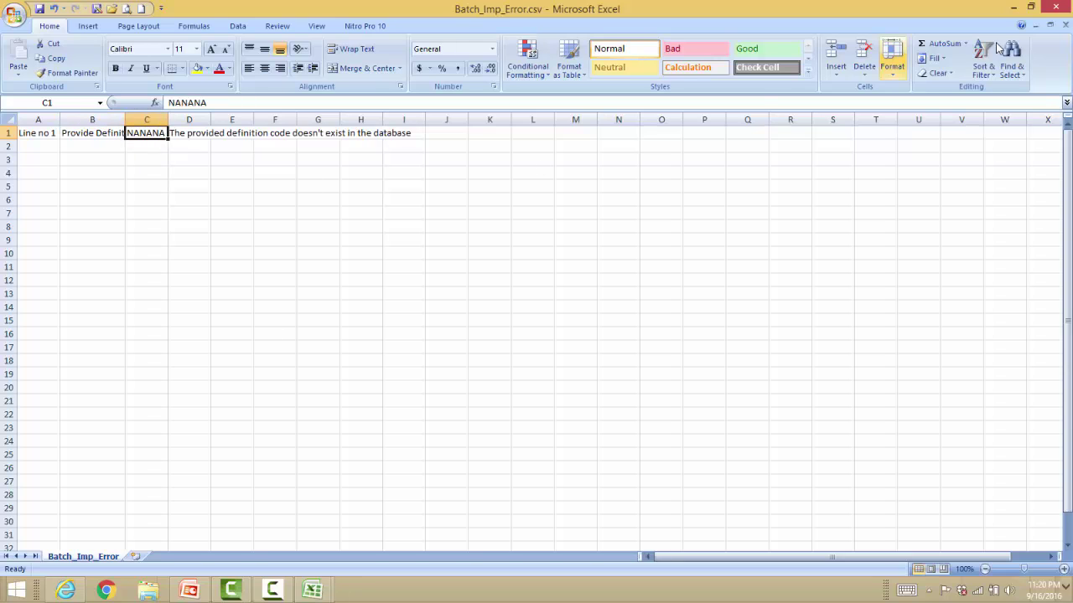
left_click(1065, 25)
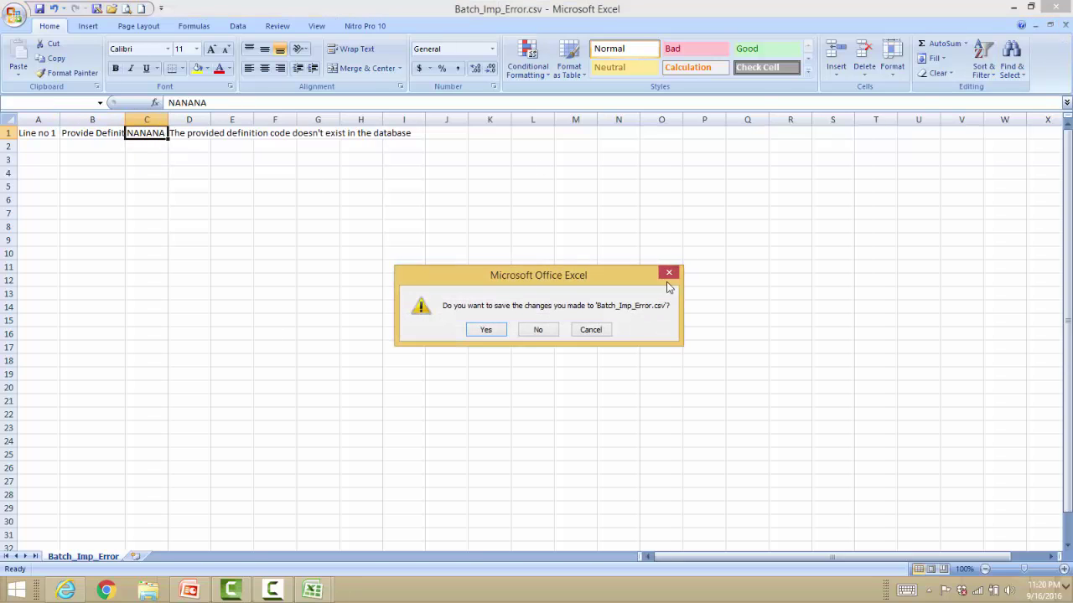
left_click(533, 331)
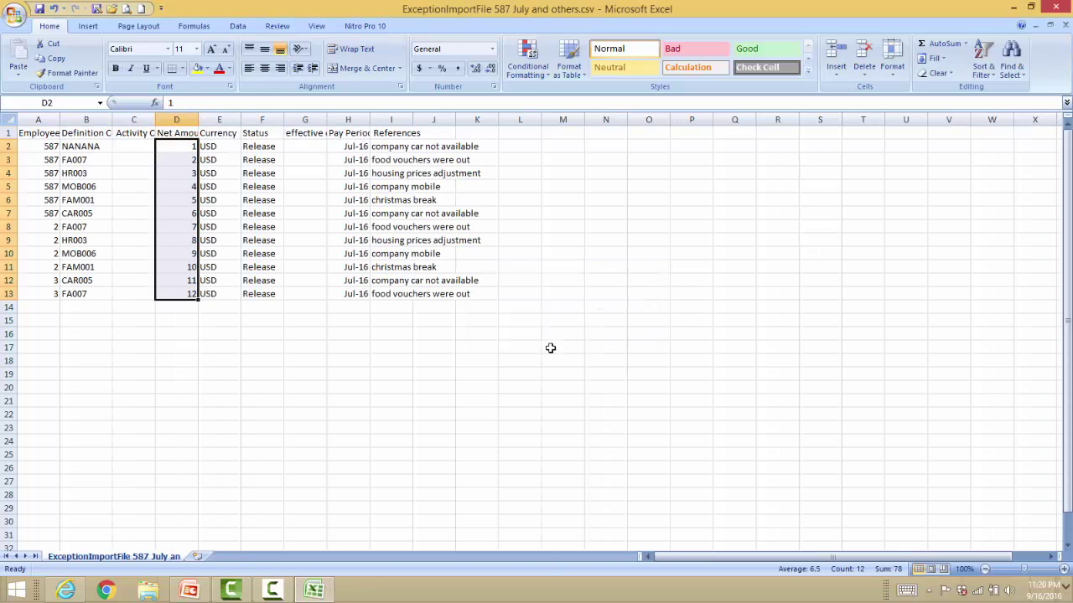
Check the definition codes, including FAM001, in the exception import file and close it without saving.
left_click(65, 147)
left_click(83, 173)
left_click(88, 201)
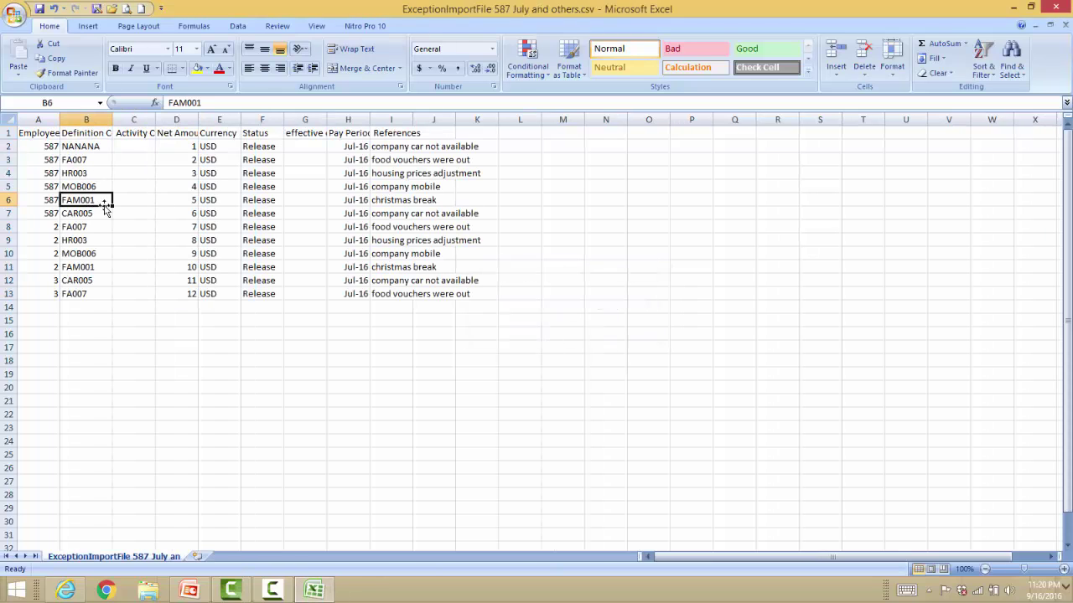
left_click(1064, 24)
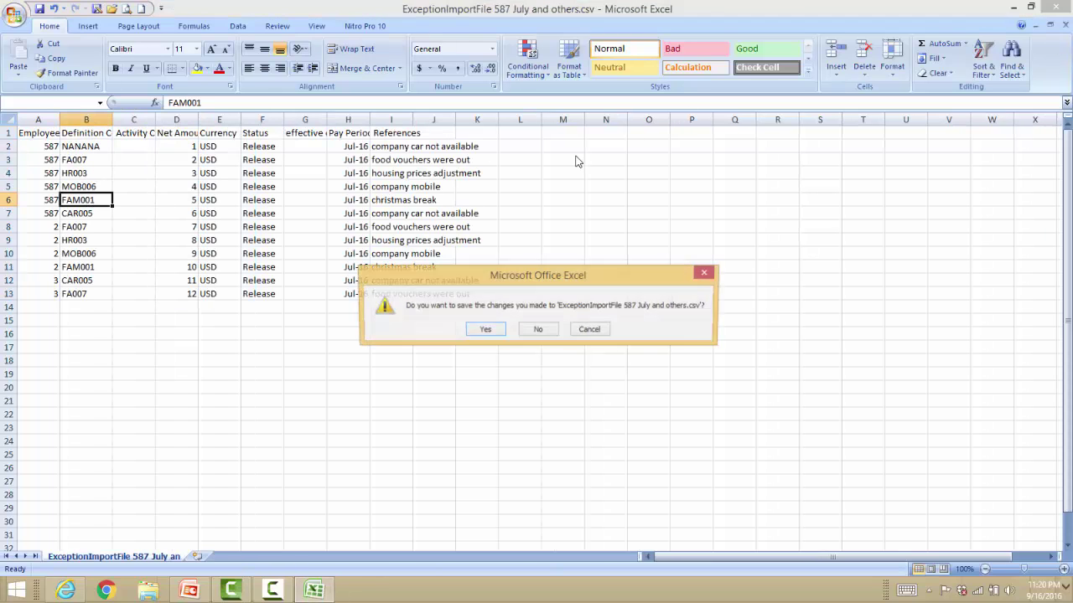
left_click(541, 329)
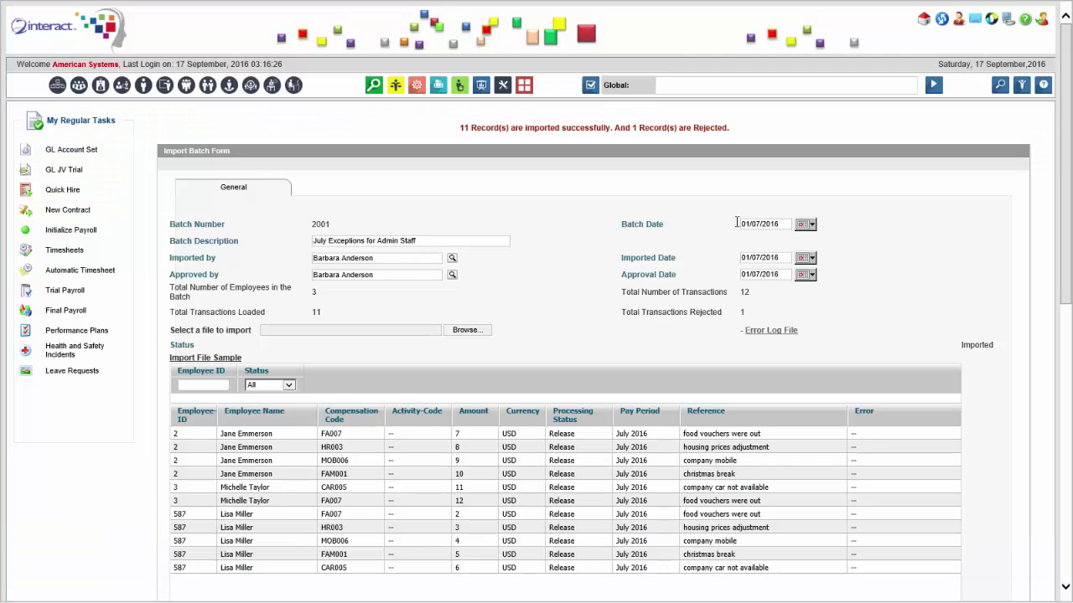
Scroll through batch 2001's Import Batch Form to review its 11 transactions and their status.
scroll(565, 300, "down", 1)
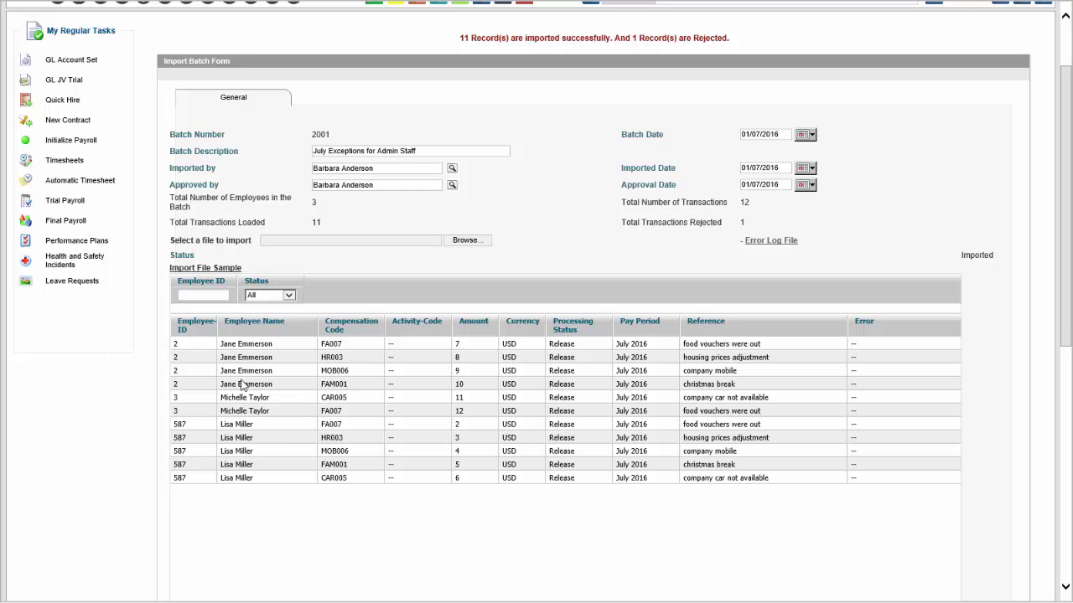
scroll(828, 377, "down", 3)
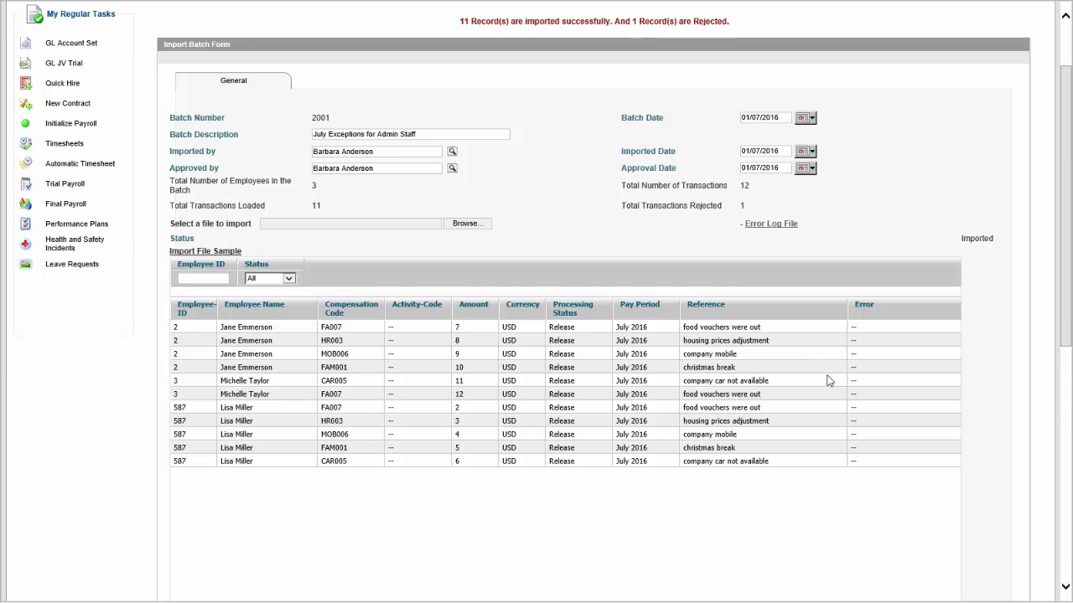
scroll(828, 378, "up", 2)
scroll(790, 310, "down", 1)
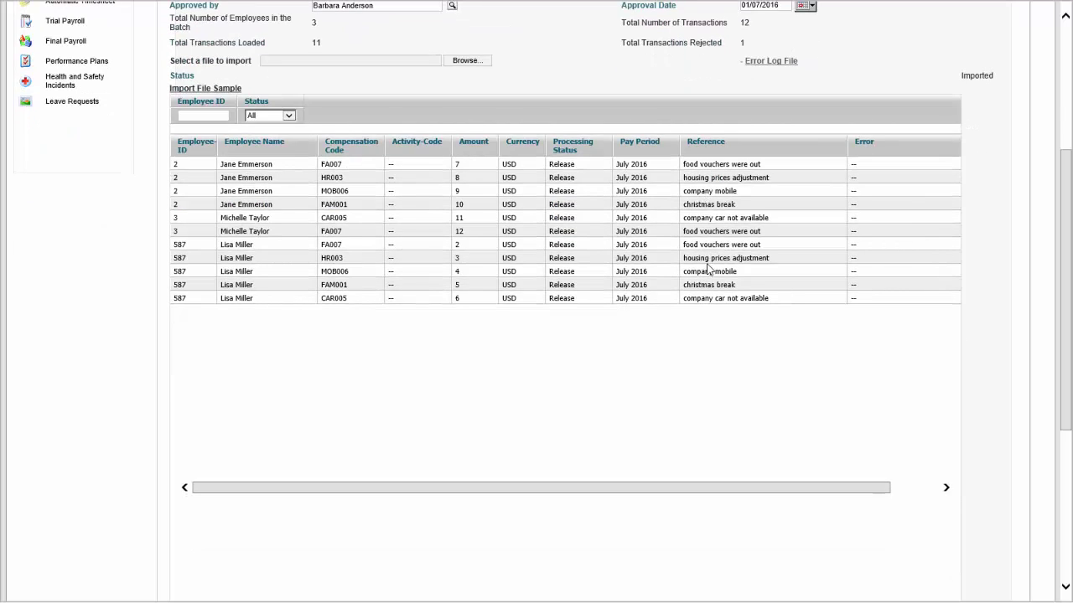
left_click_drag(1064, 222, 1069, 390)
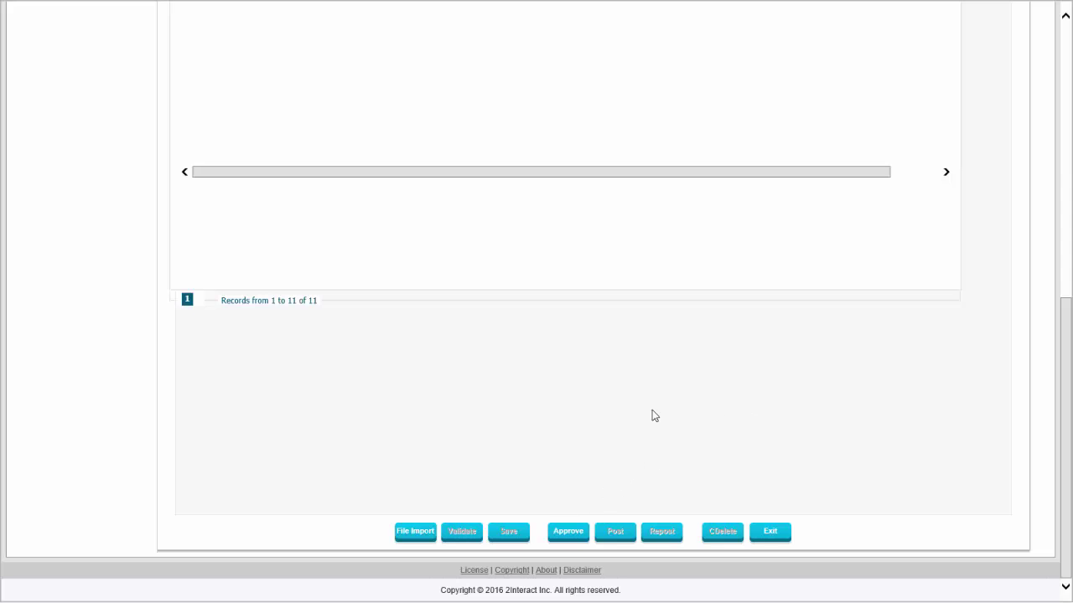
scroll(677, 328, "up", 5)
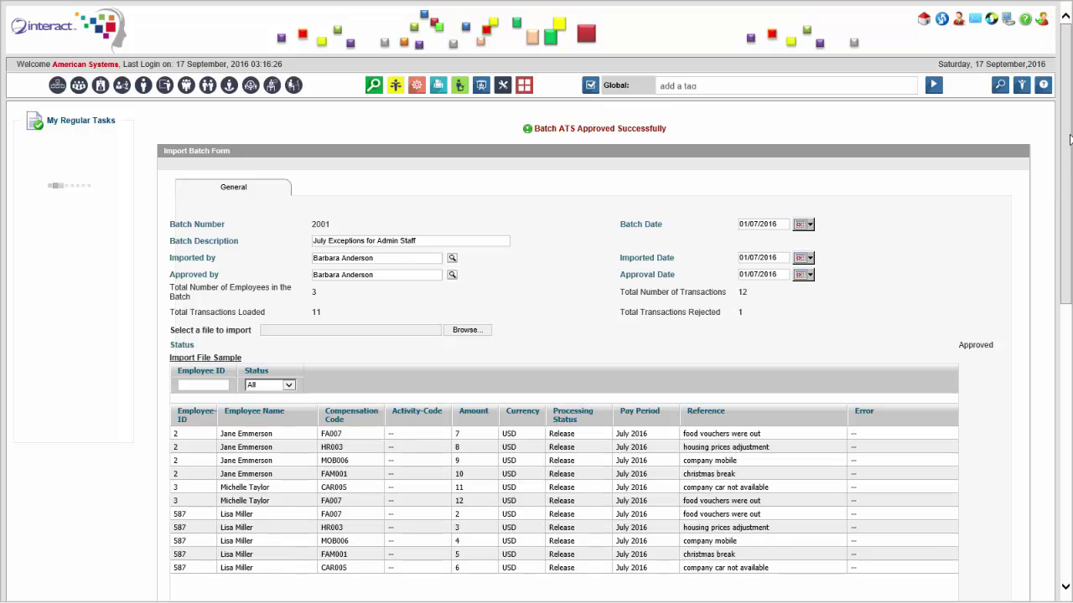
scroll(493, 258, "down", 3)
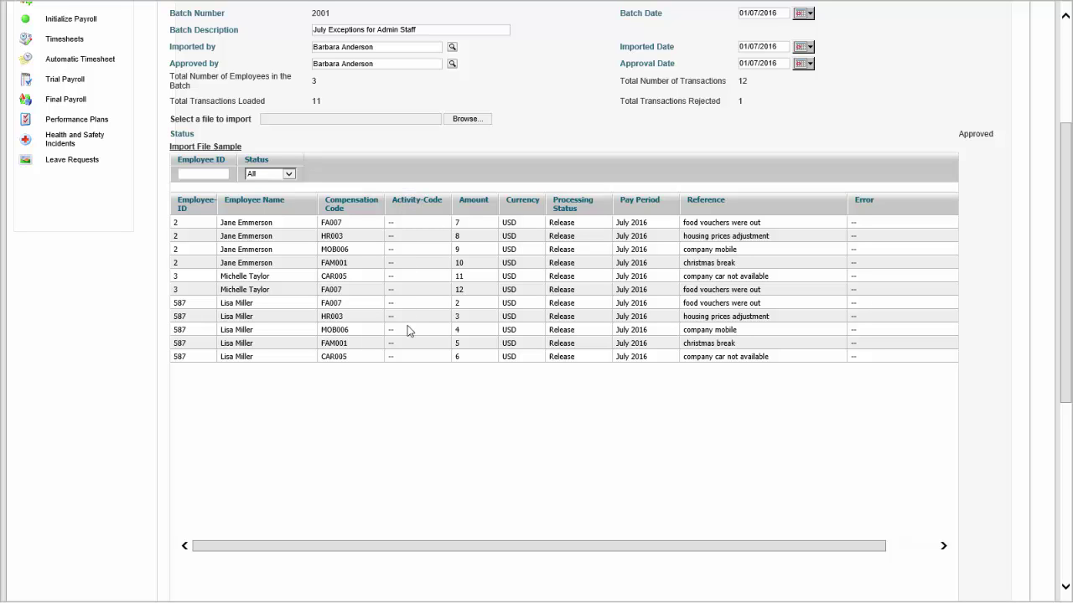
left_click_drag(1067, 198, 1059, 395)
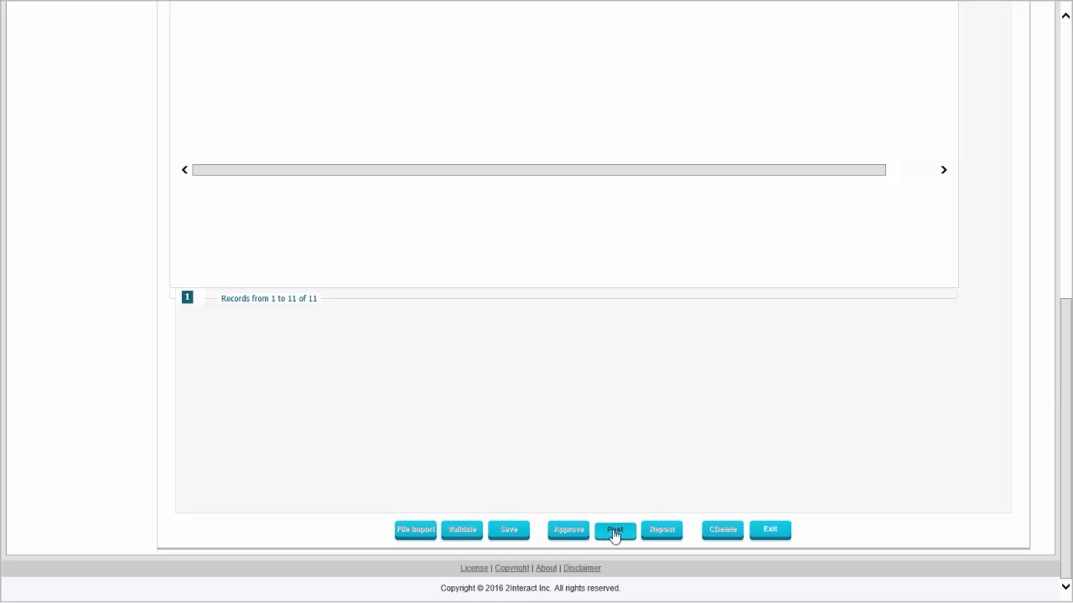
scroll(712, 404, "up", 5)
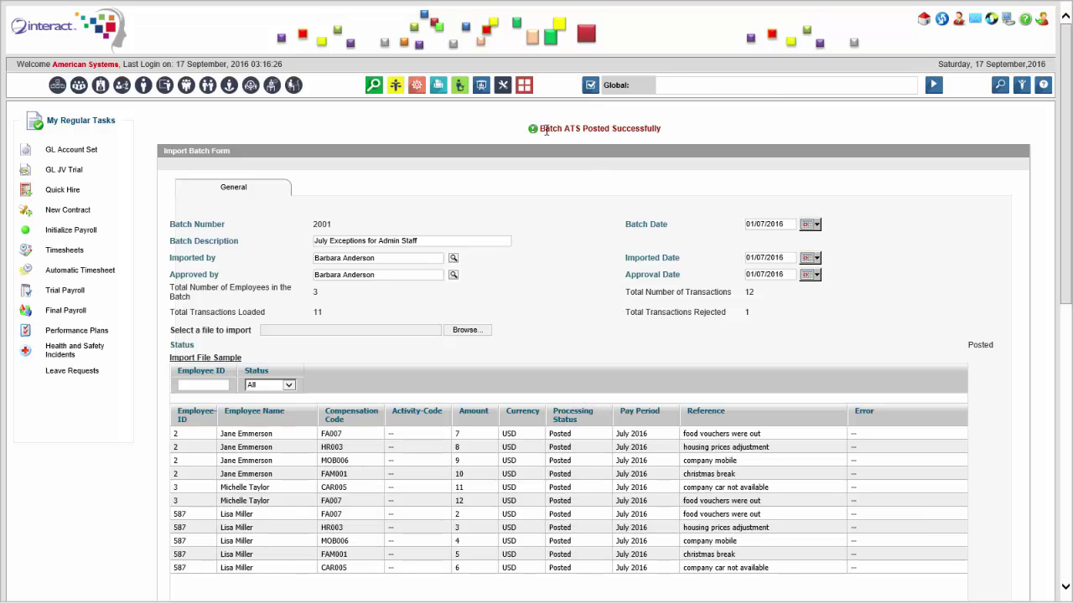
scroll(666, 209, "down", 10)
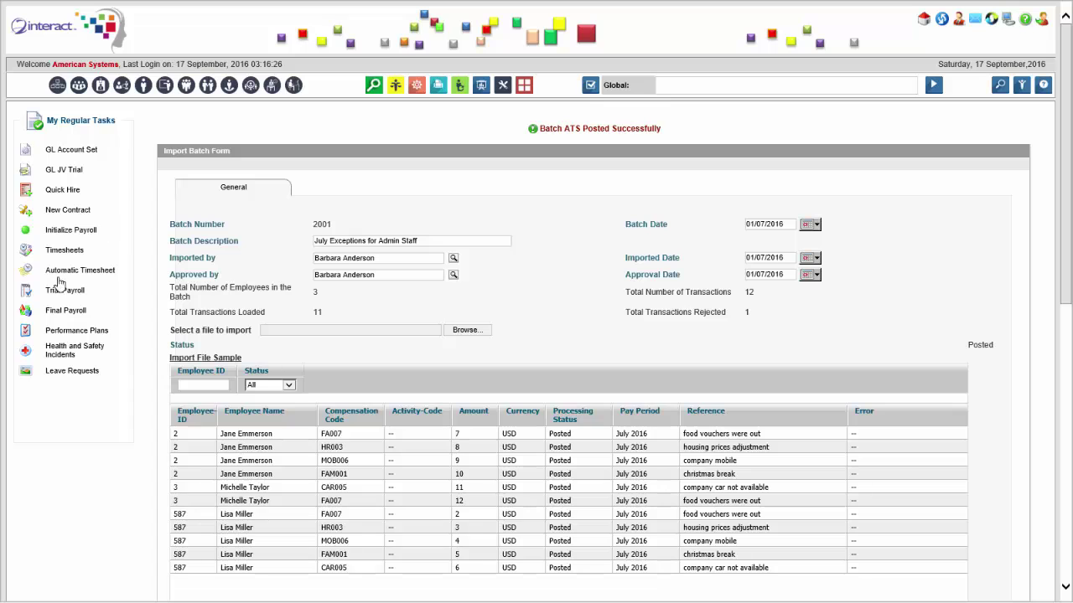
Filter automatic timesheets by name 'm' and group Administration Staff, and open the employee's timesheet.
left_click(82, 273)
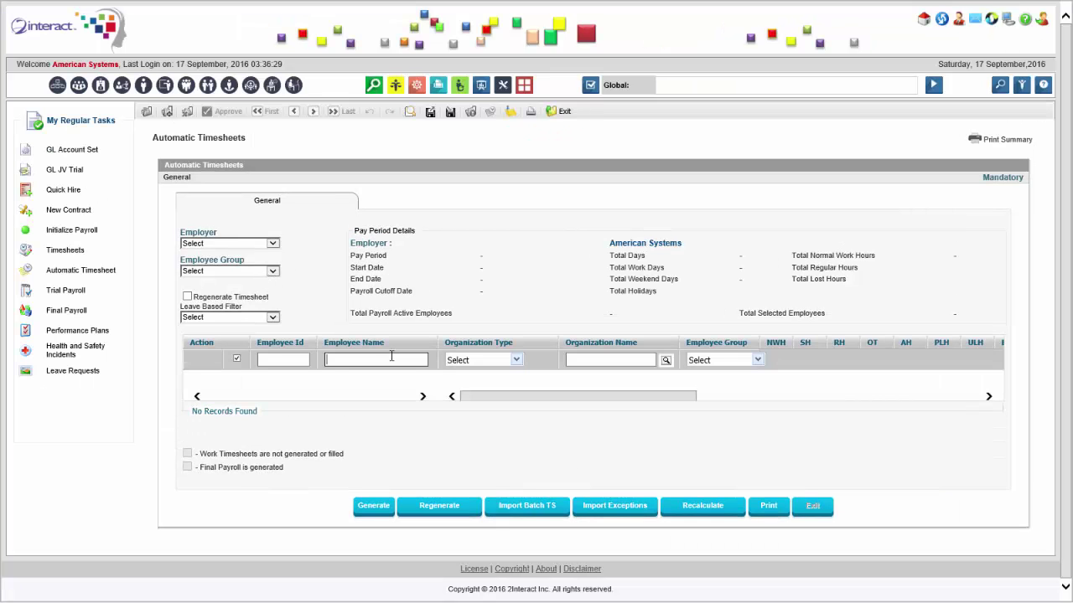
left_click(392, 356)
type("miller")
left_click(256, 270)
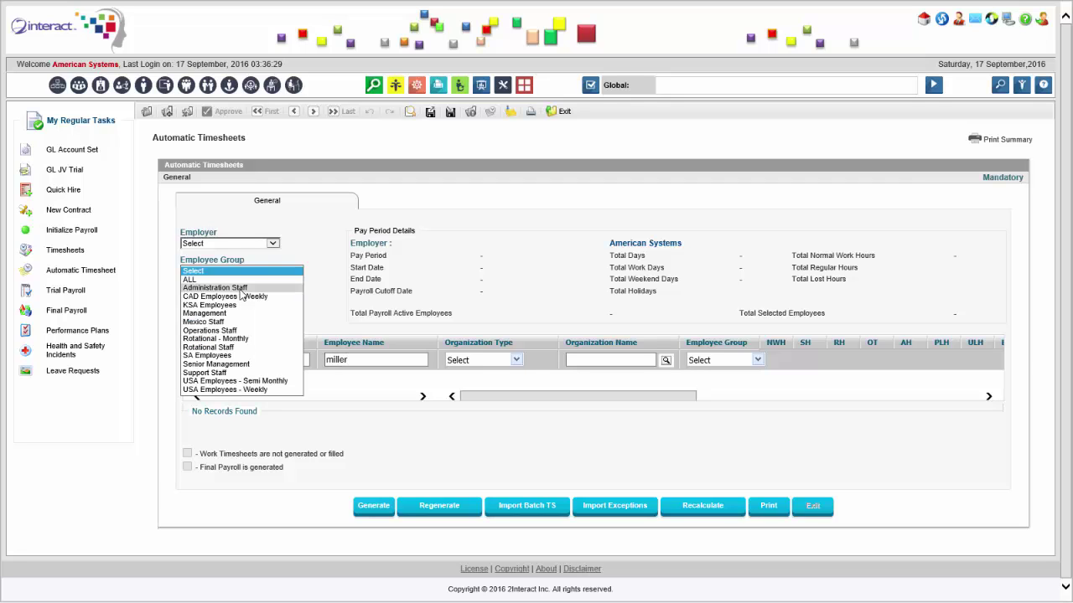
left_click(240, 289)
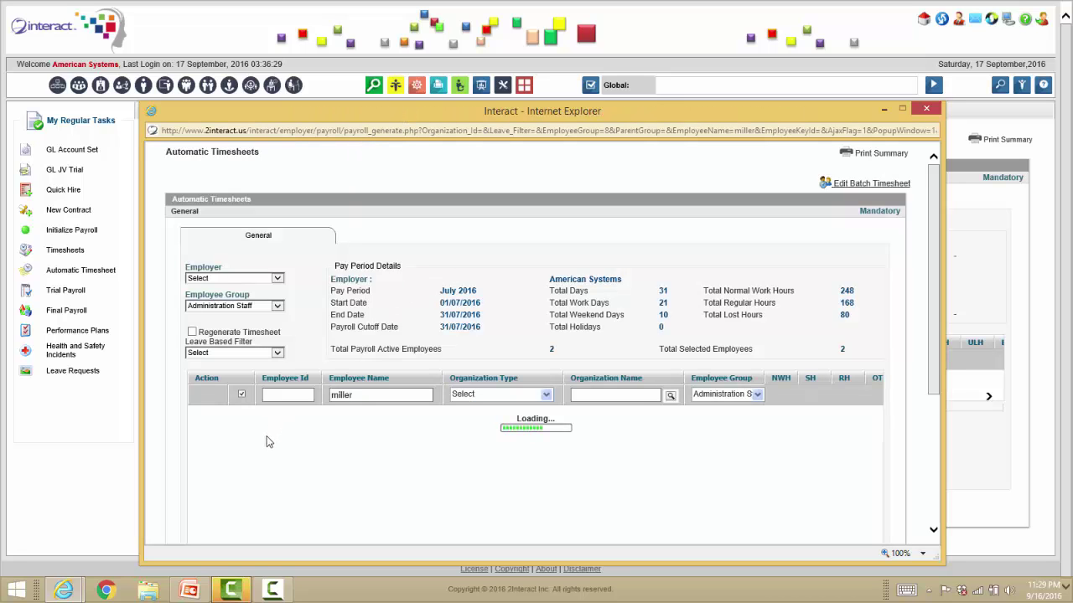
left_click(207, 441)
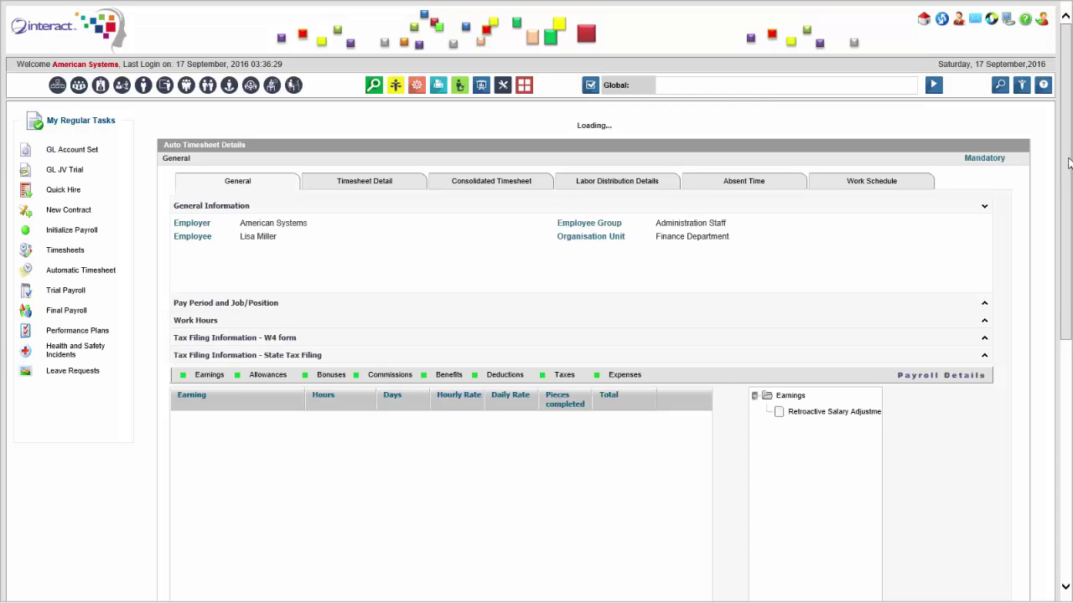
Review the Basic Salary and retroactive adjustment earnings, then the employee's allowance details.
scroll(1056, 210, "down", 2)
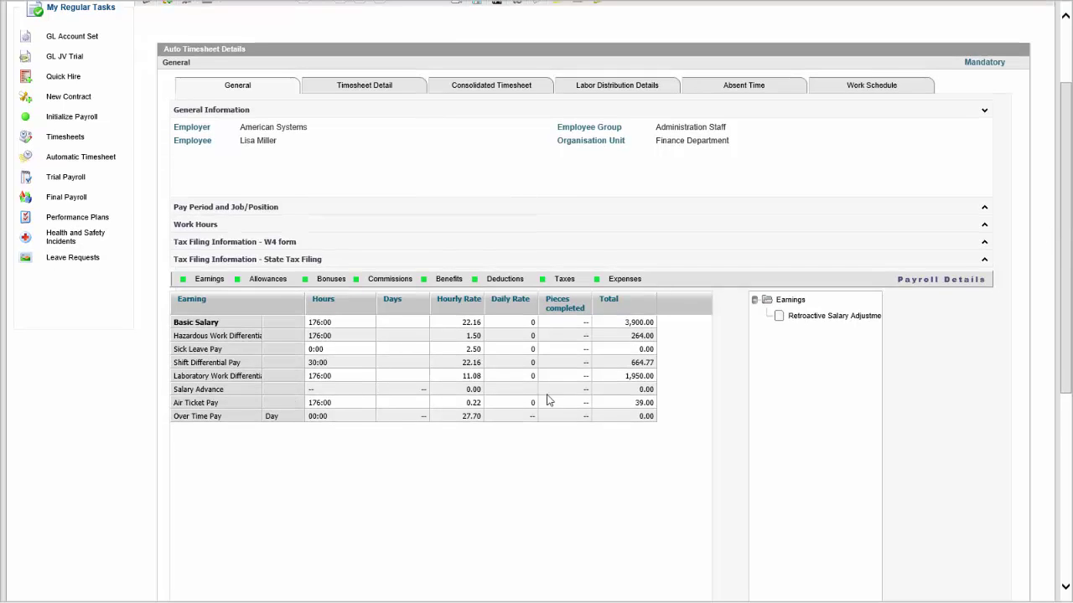
left_click(797, 319)
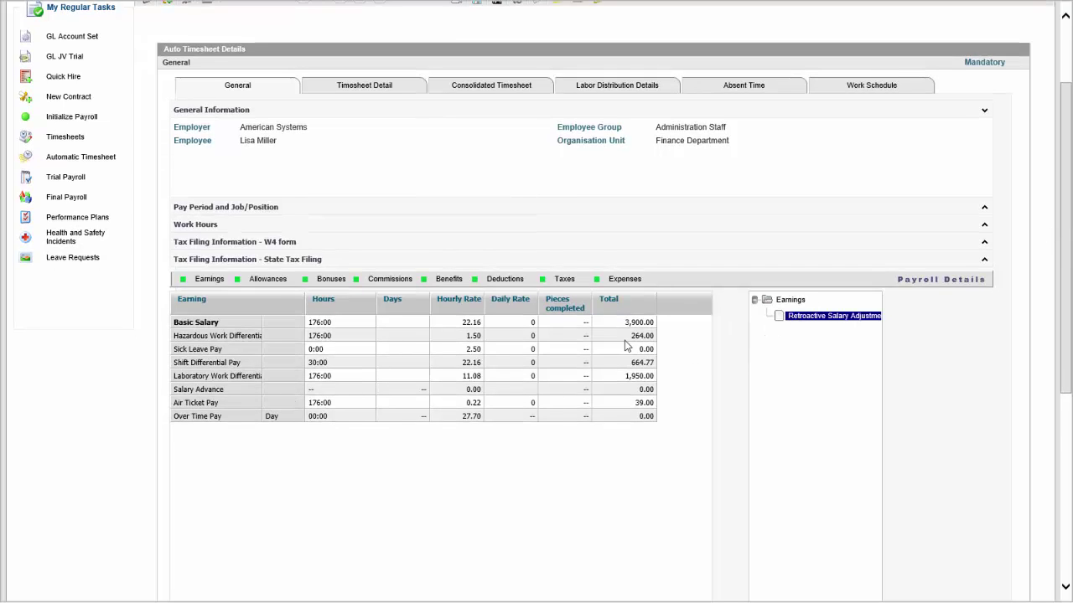
left_click(600, 322)
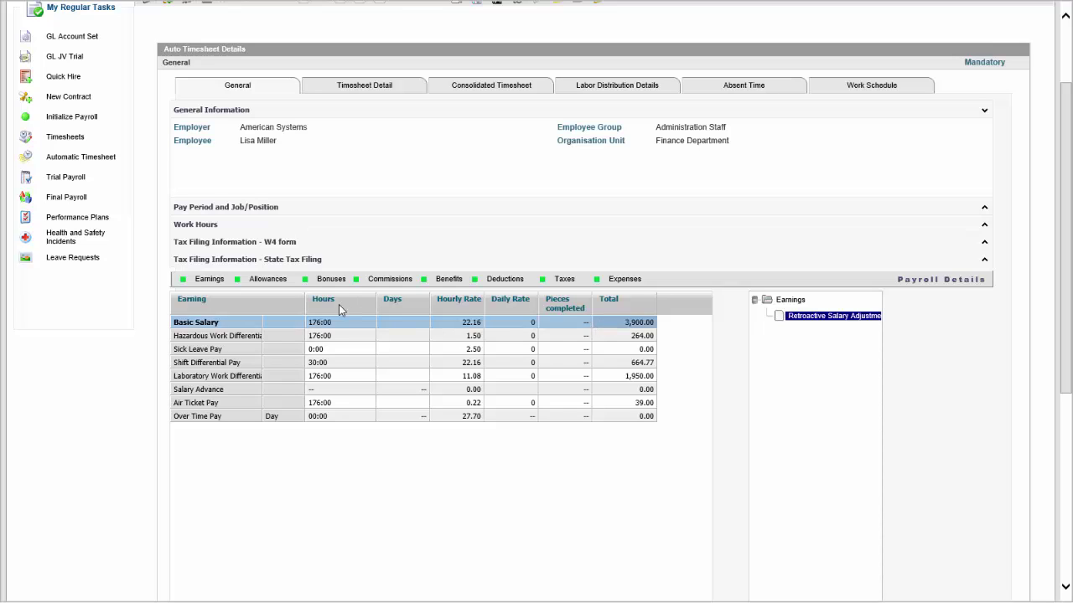
left_click(265, 284)
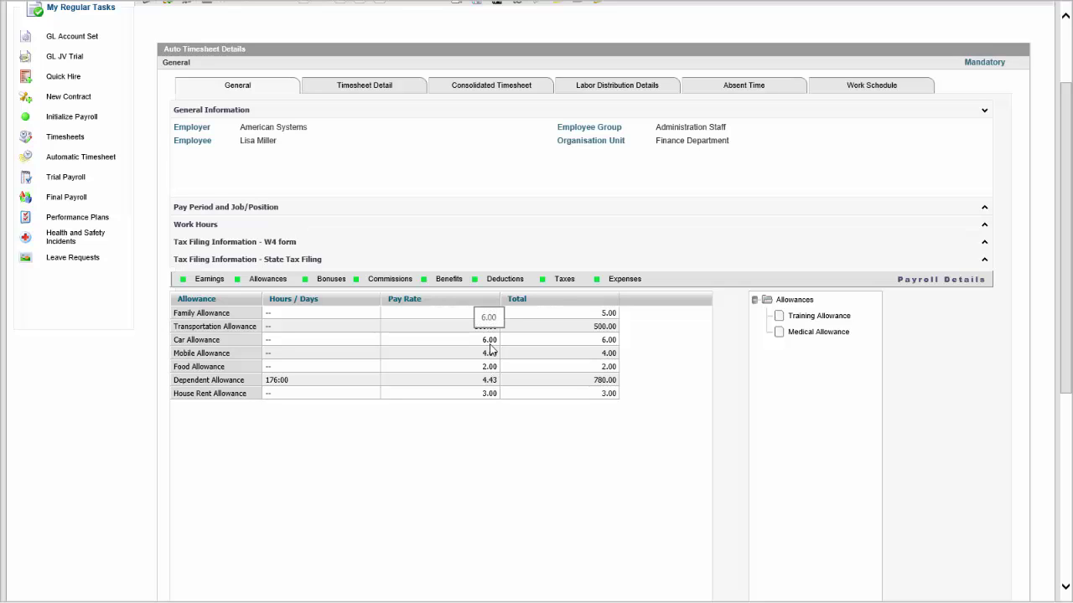
Check the seven deductions, including Advance Salary Deduction 1,000.00, then exit and close the timesheet window.
left_click(515, 286)
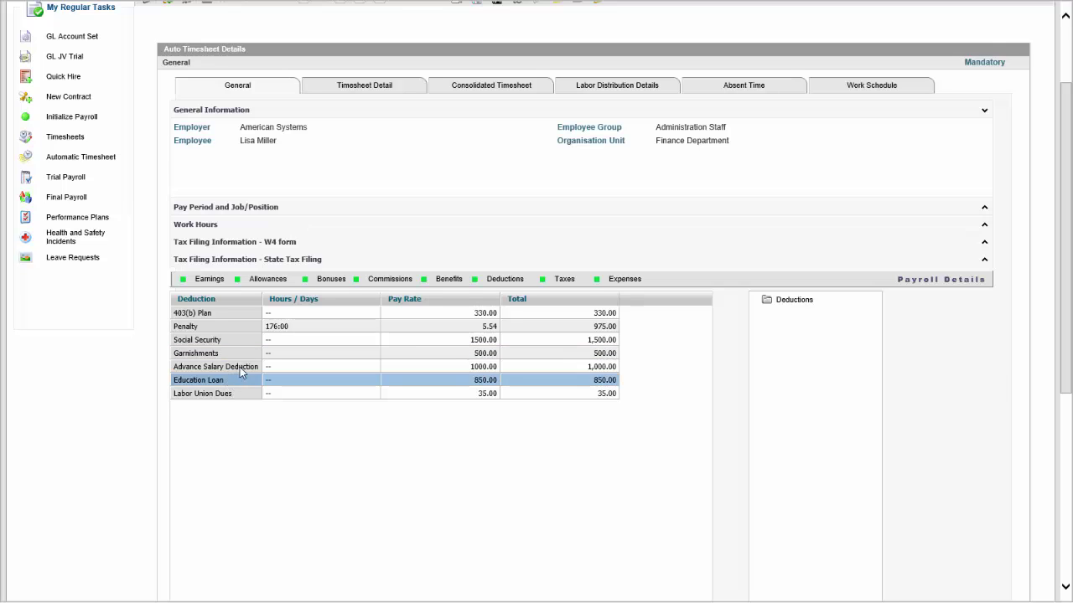
left_click(239, 370)
left_click_drag(1066, 118, 1044, 383)
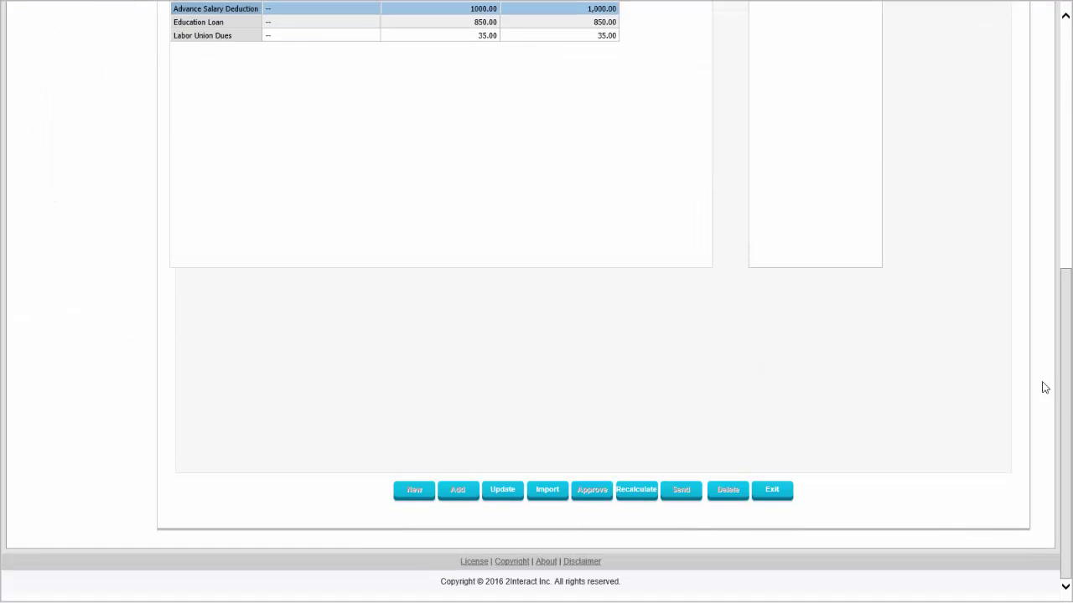
left_click(771, 489)
left_click(527, 345)
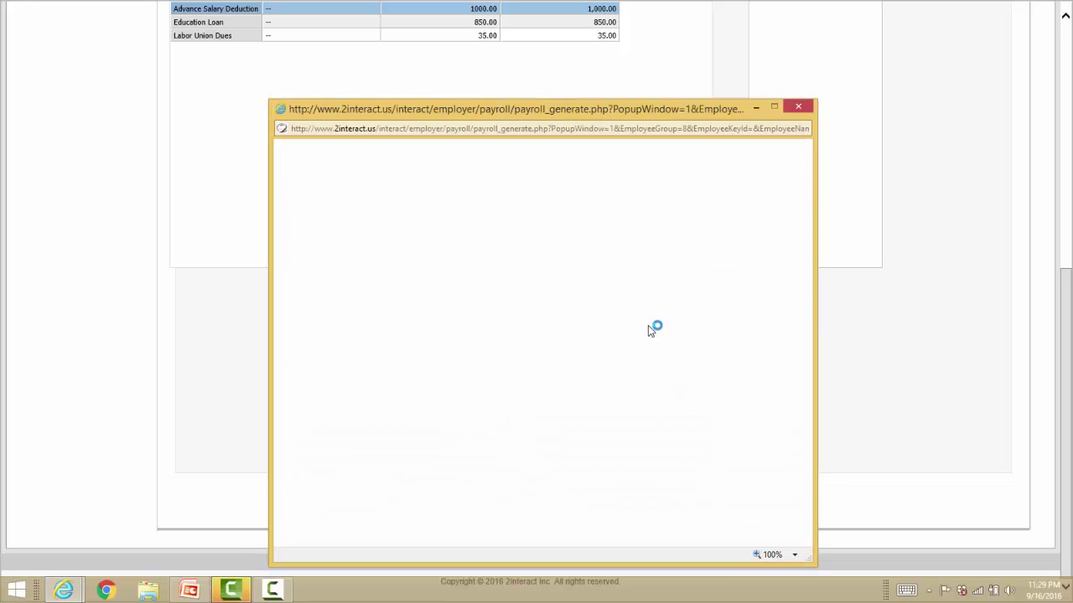
left_click(801, 113)
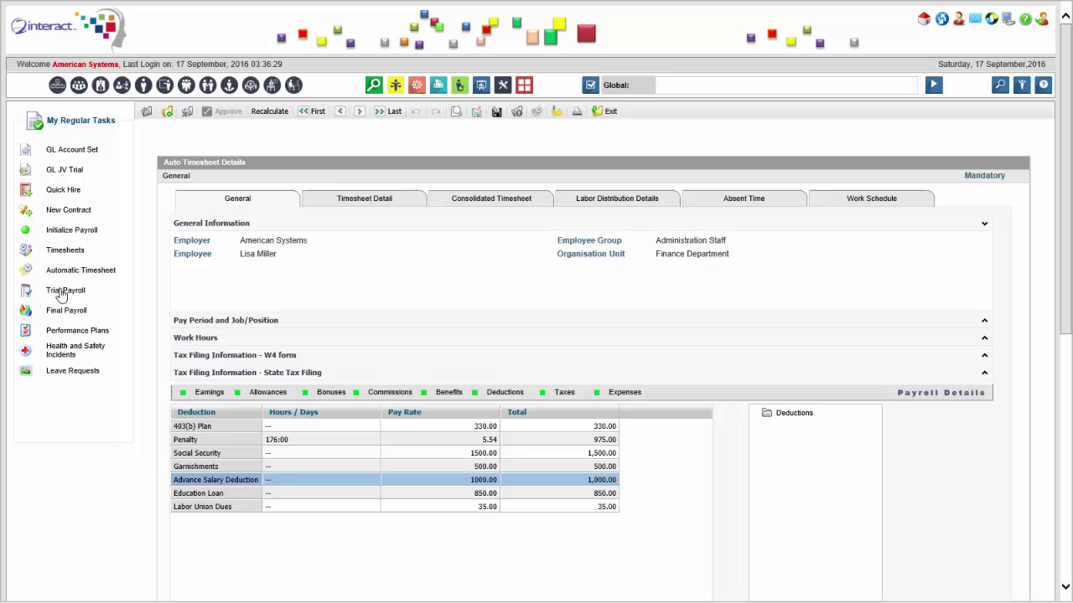
Generate the July 2016 trial payroll for Administration Staff and dismiss the variance report.
left_click(61, 293)
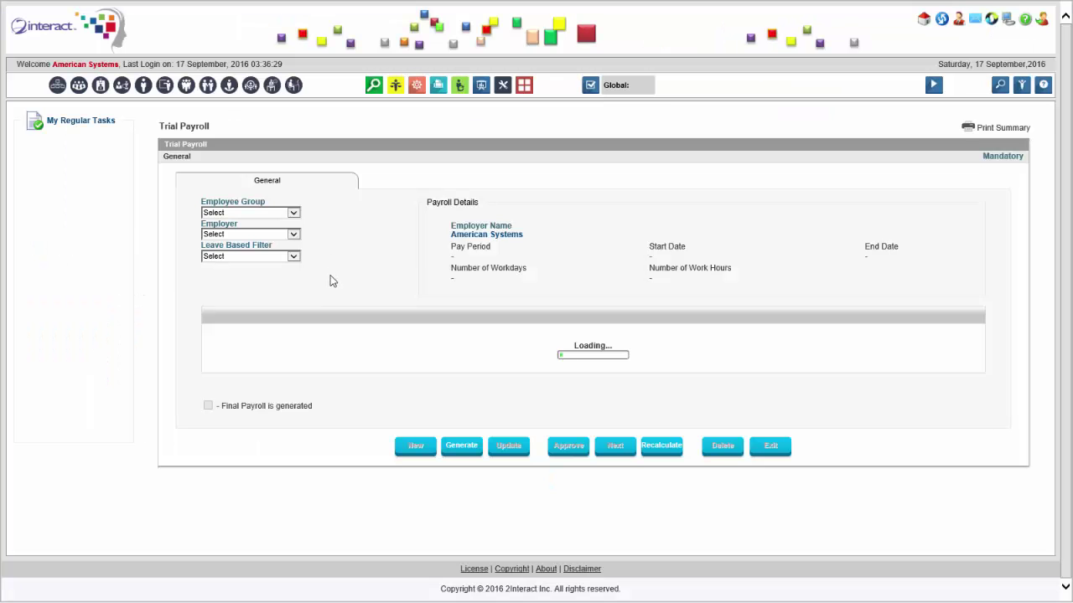
left_click(386, 350)
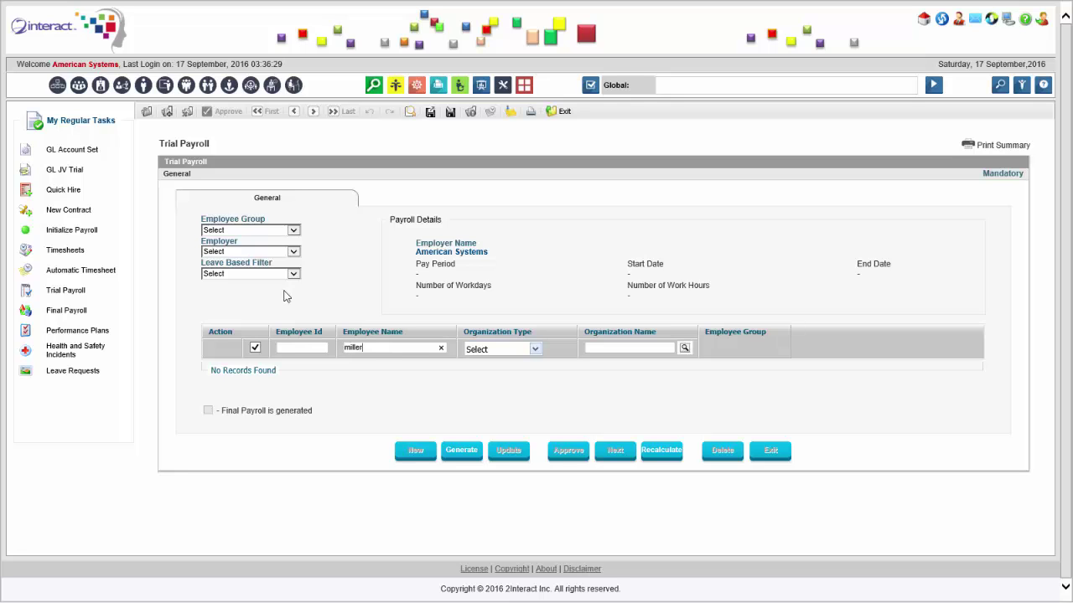
left_click(272, 234)
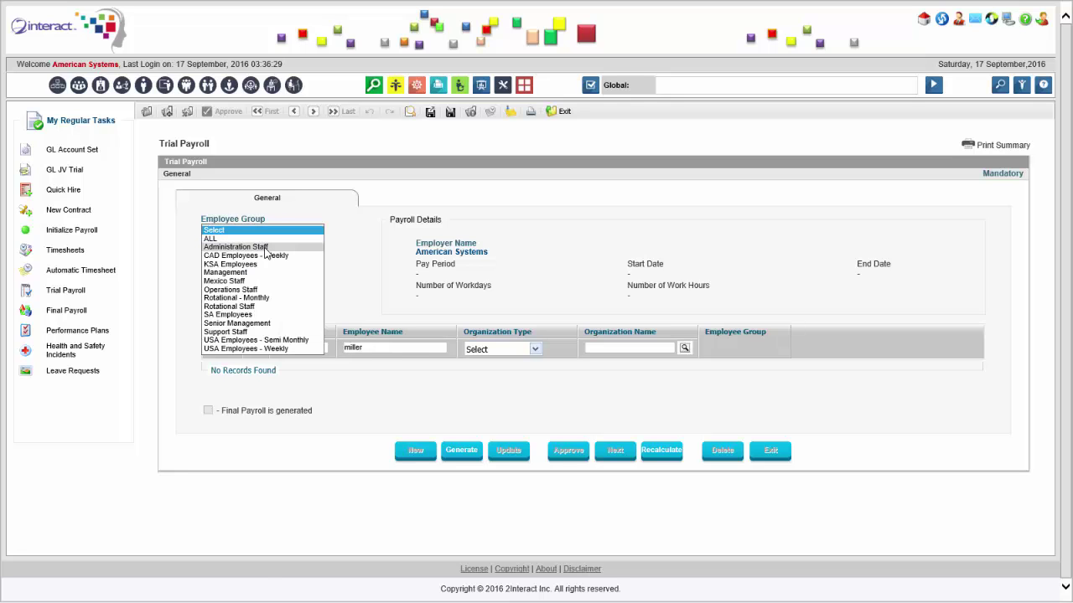
left_click(265, 248)
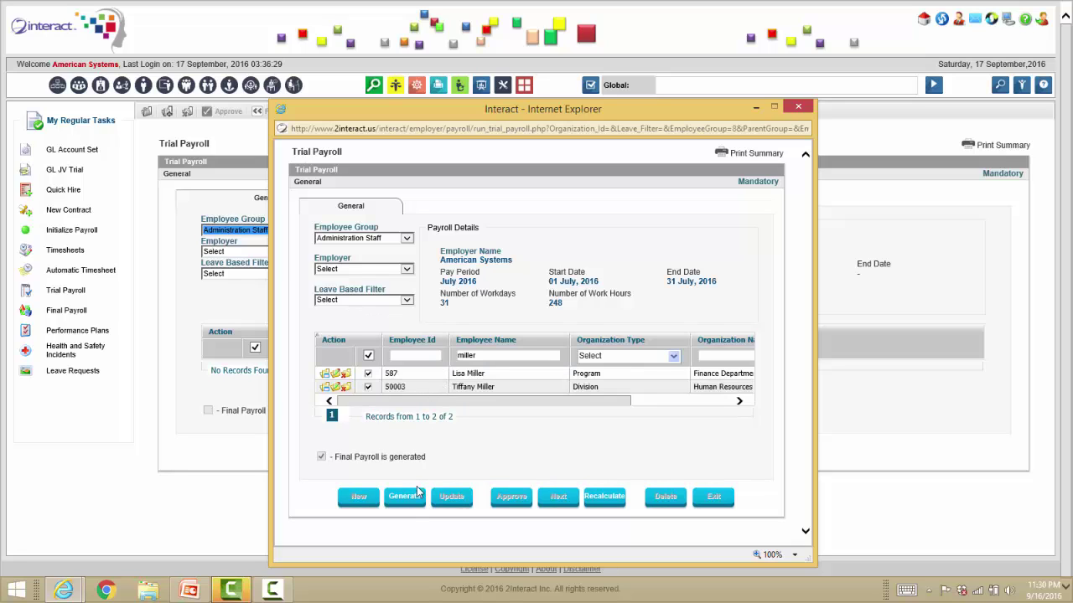
left_click(407, 500)
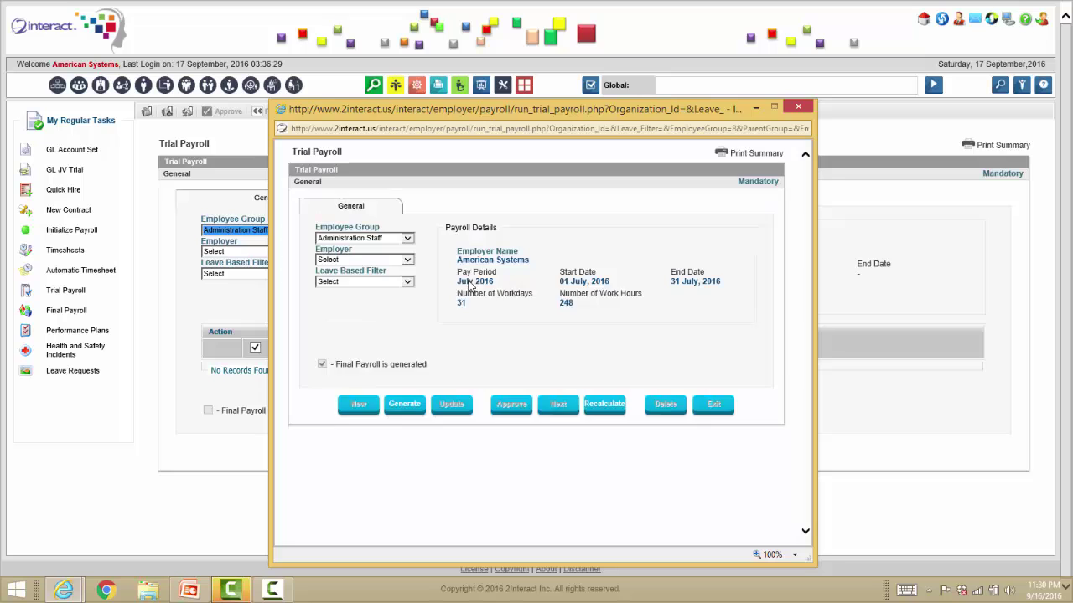
left_click(613, 346)
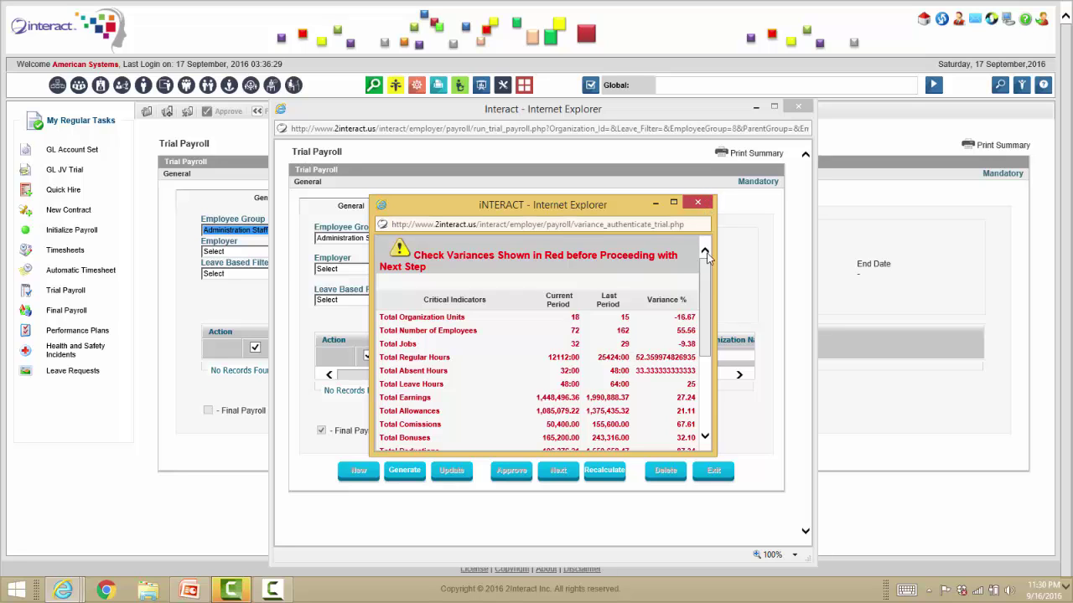
left_click(704, 206)
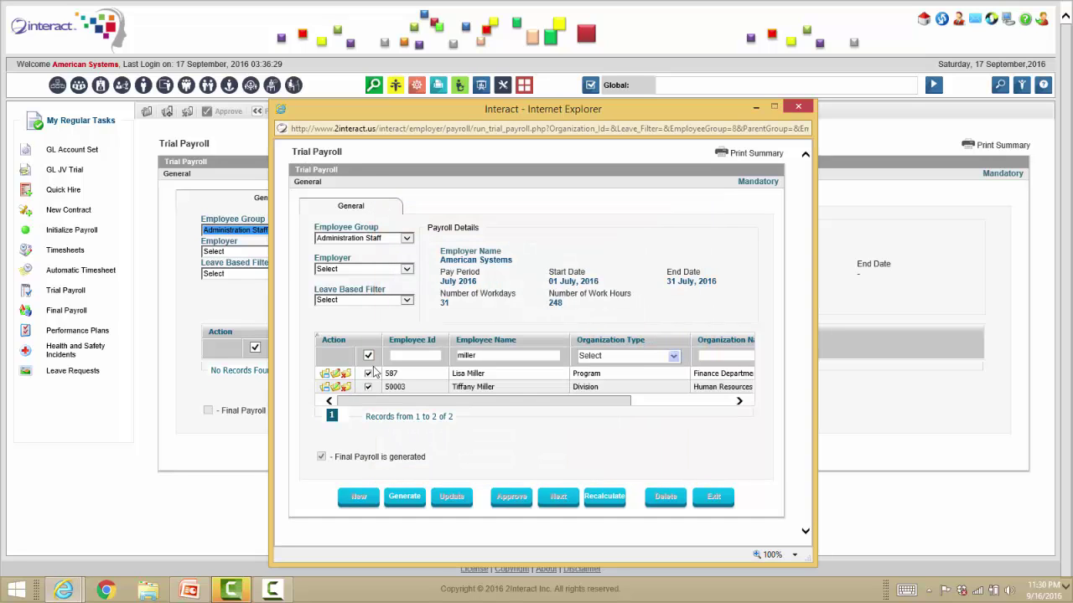
Review the employee's trial payroll: gross 10,897.77, deductions 5,132.65, net 4,790.12 USD.
left_click(326, 378)
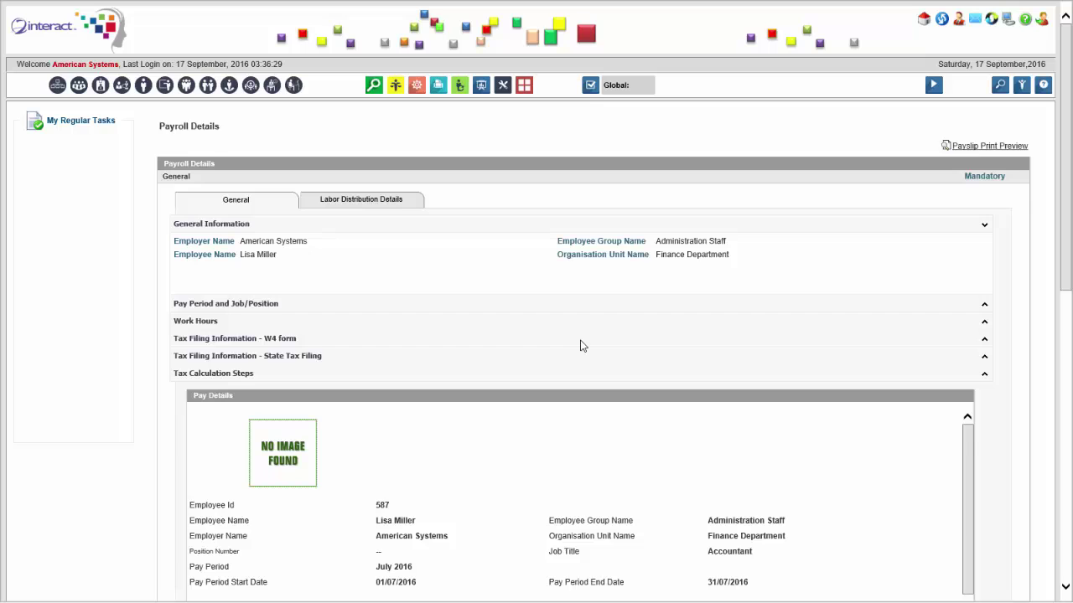
scroll(579, 346, "down", 5)
scroll(828, 238, "down", 1)
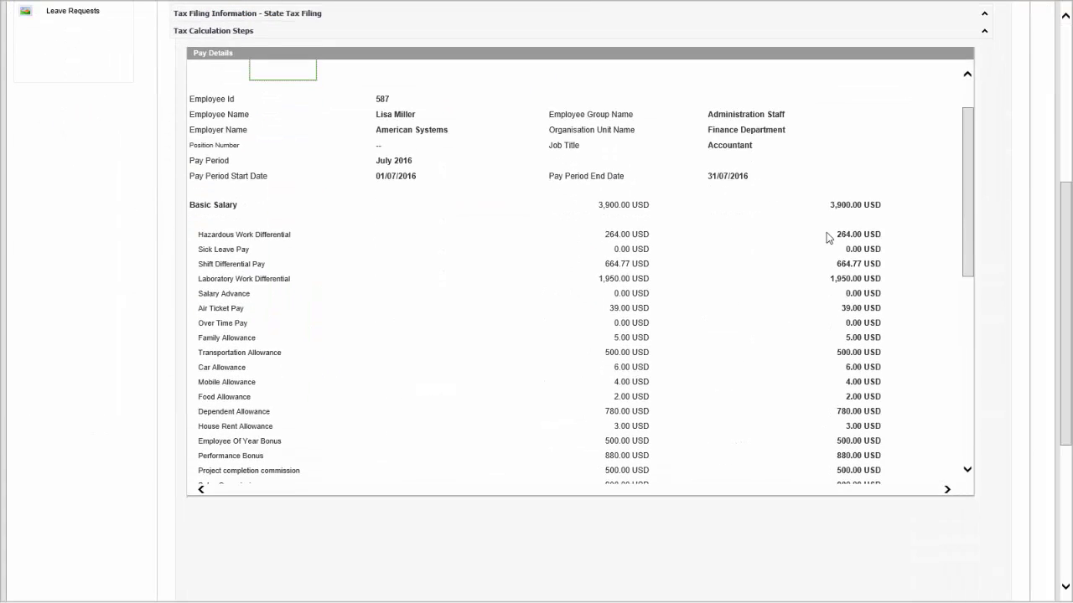
left_click_drag(969, 181, 941, 139)
scroll(606, 343, "up", 5)
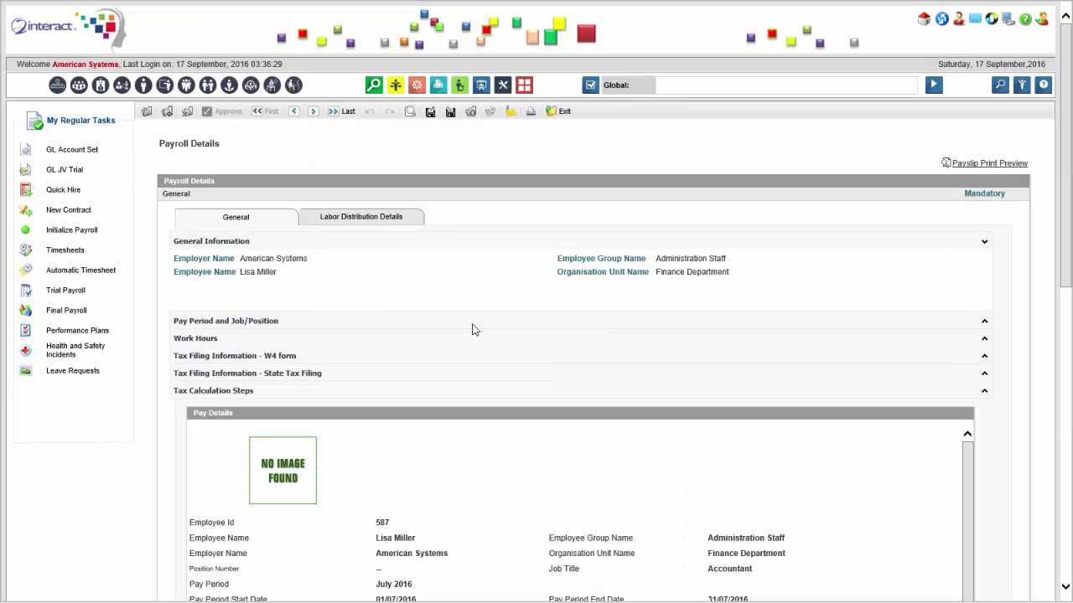
Start Final Payroll, proceed past the variance audit alert, and submit the override credentials.
left_click(71, 312)
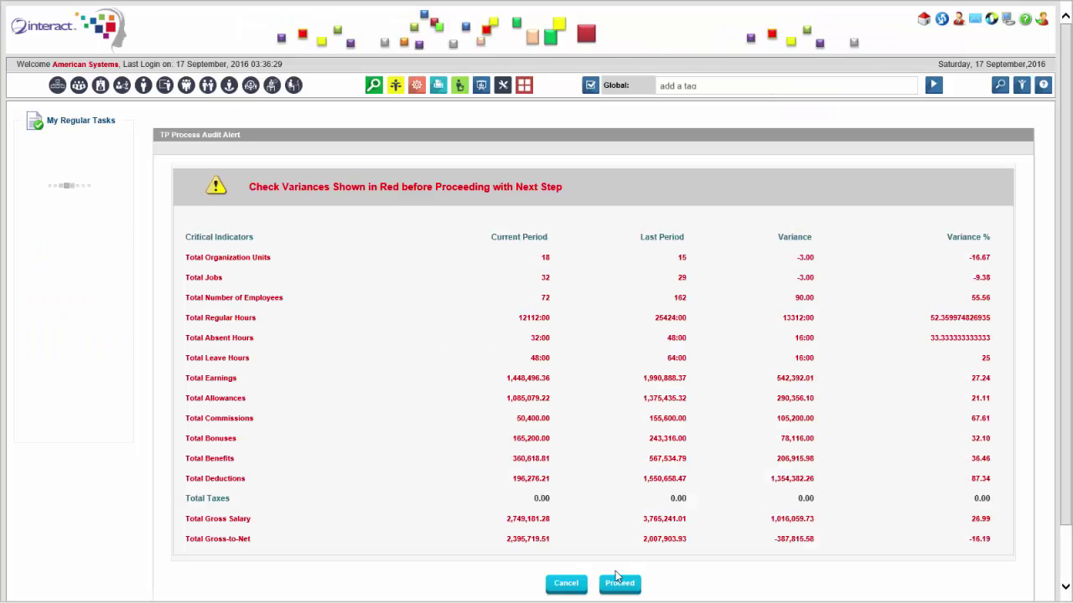
left_click(620, 583)
left_click(598, 347)
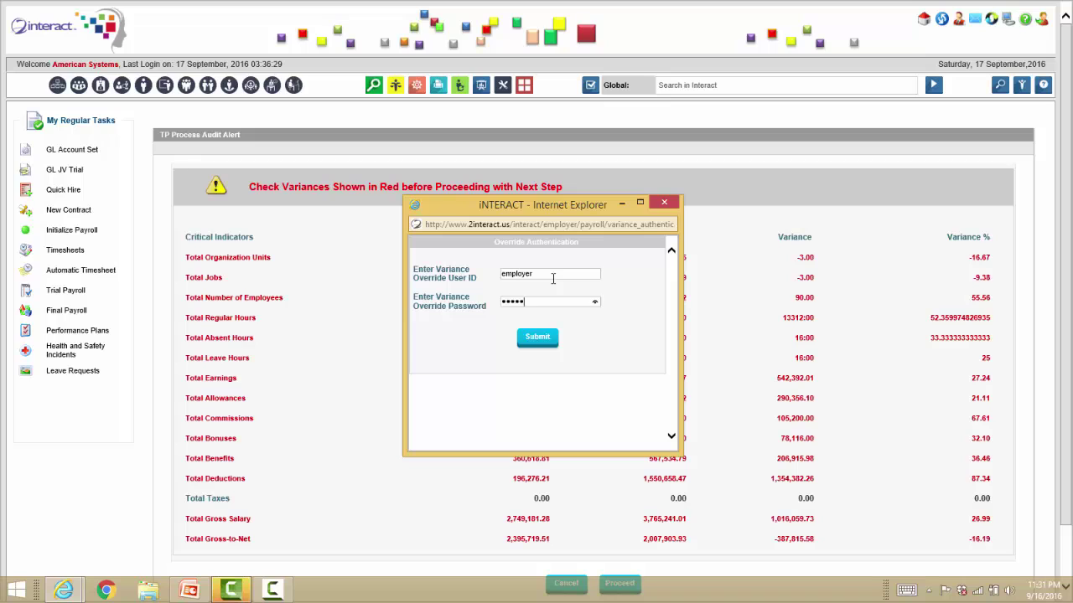
key("Return")
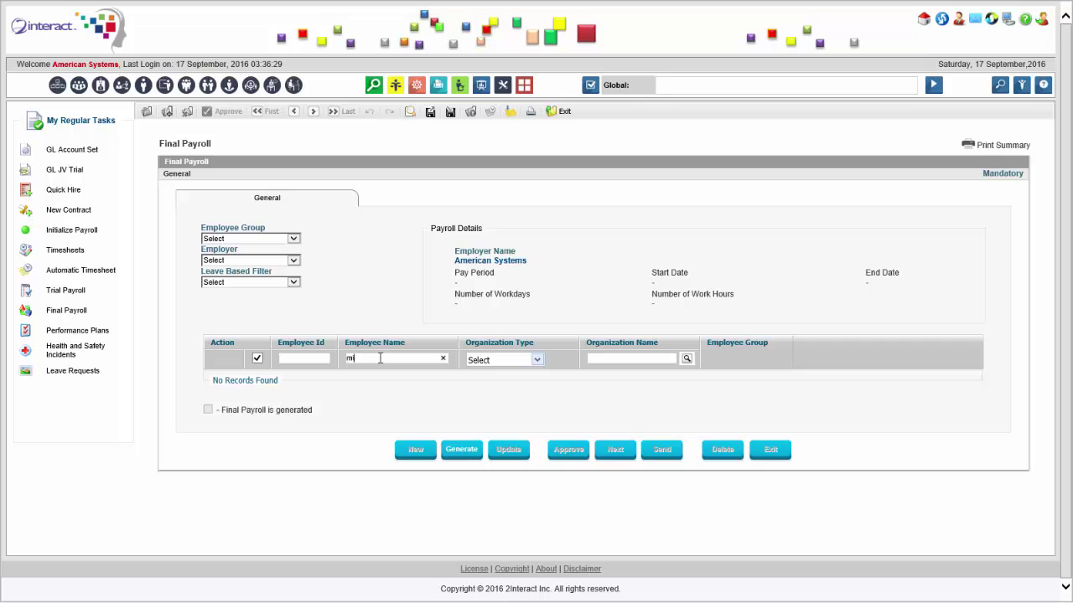
Generate July 2016 final payroll for Administration Staff despite the missing-employees warning, then view the employee's details.
left_click(257, 240)
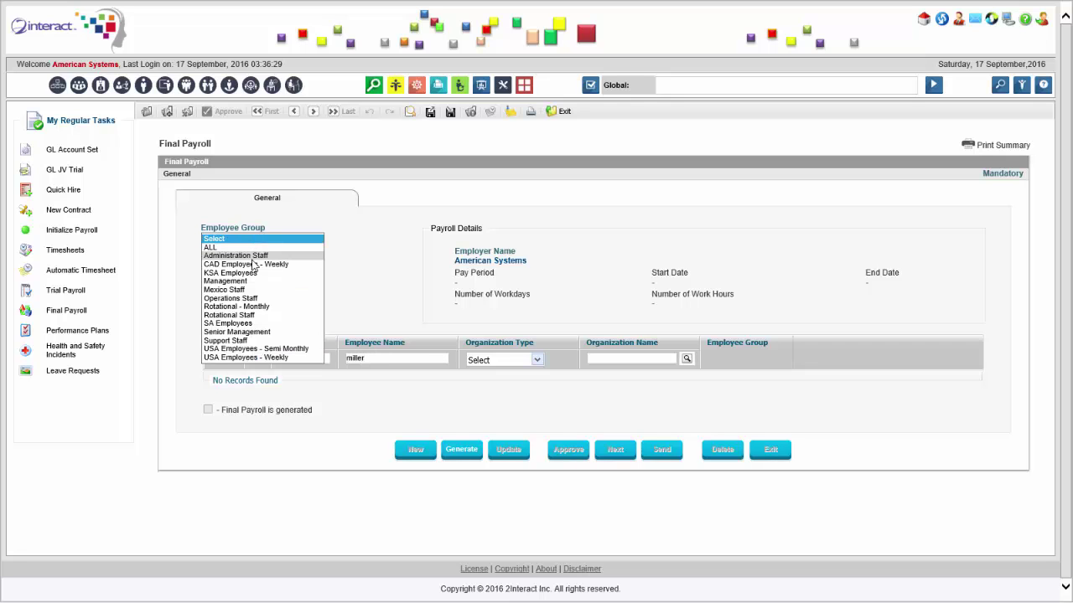
left_click(253, 257)
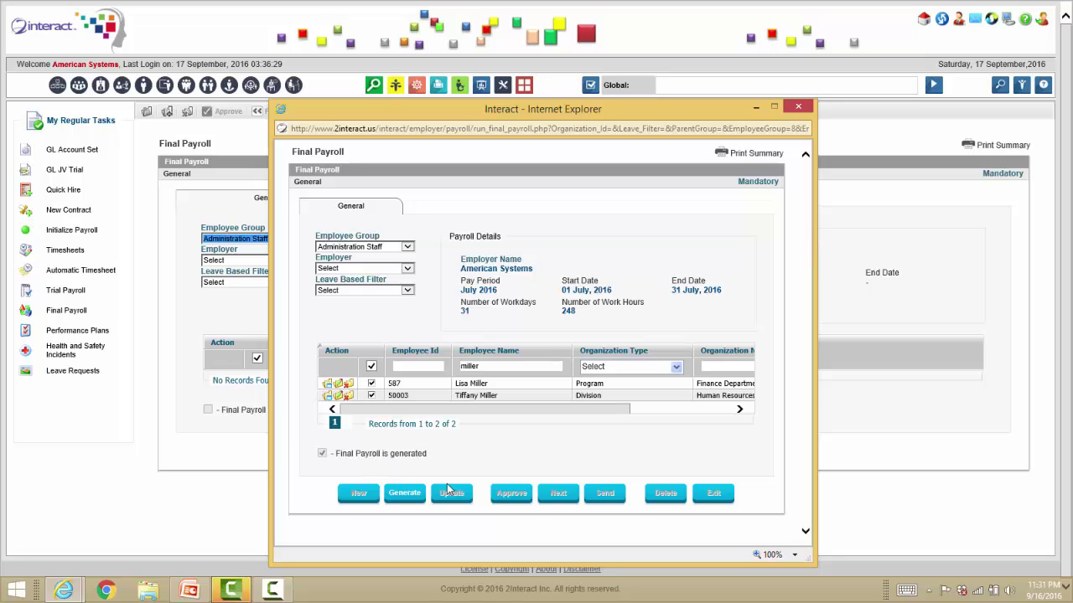
left_click(405, 496)
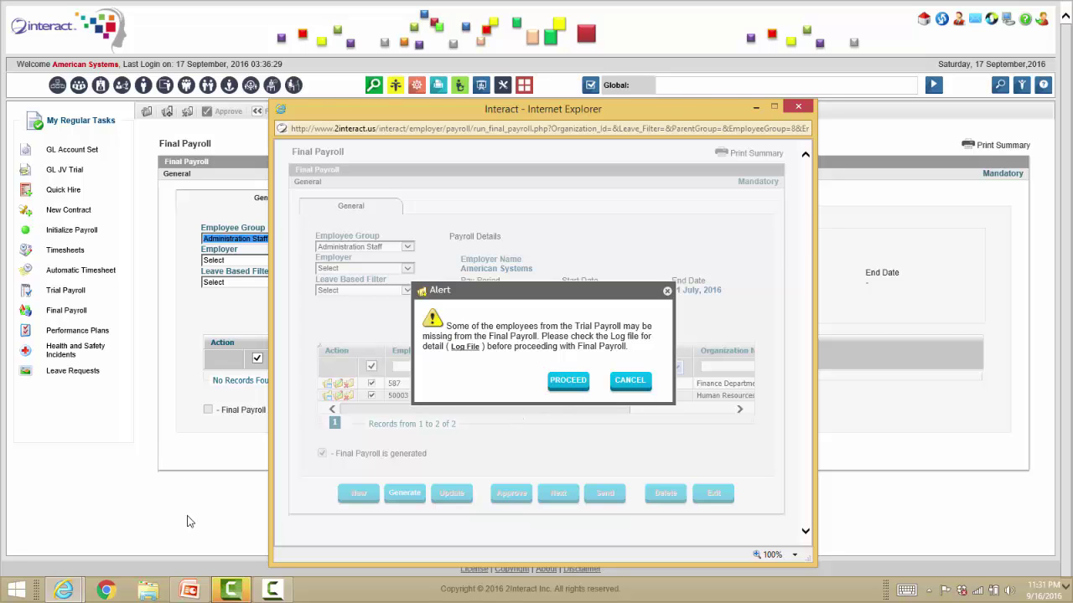
key("Return")
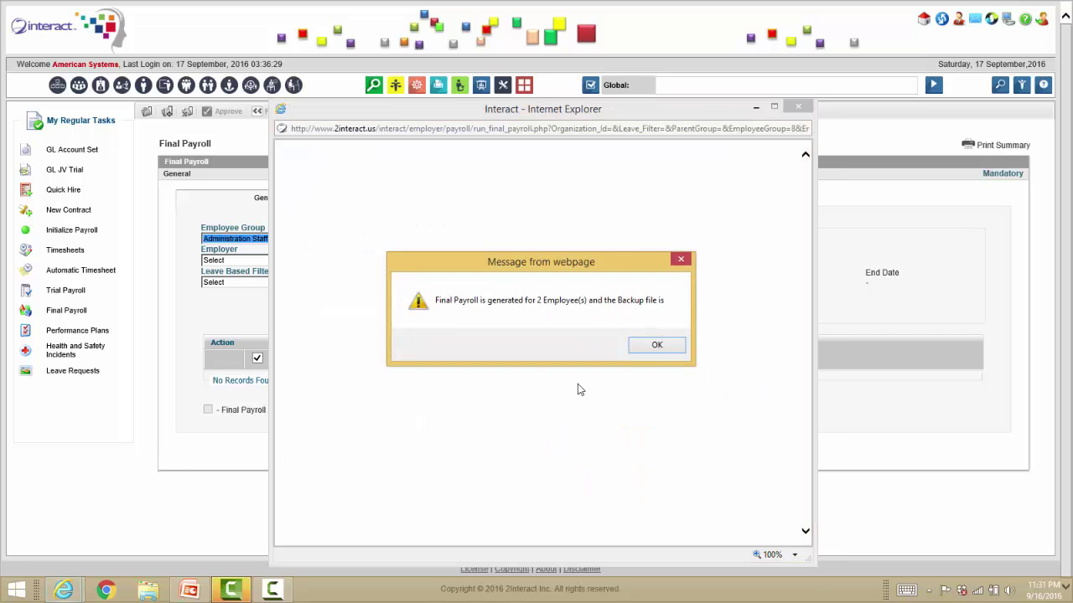
left_click(649, 344)
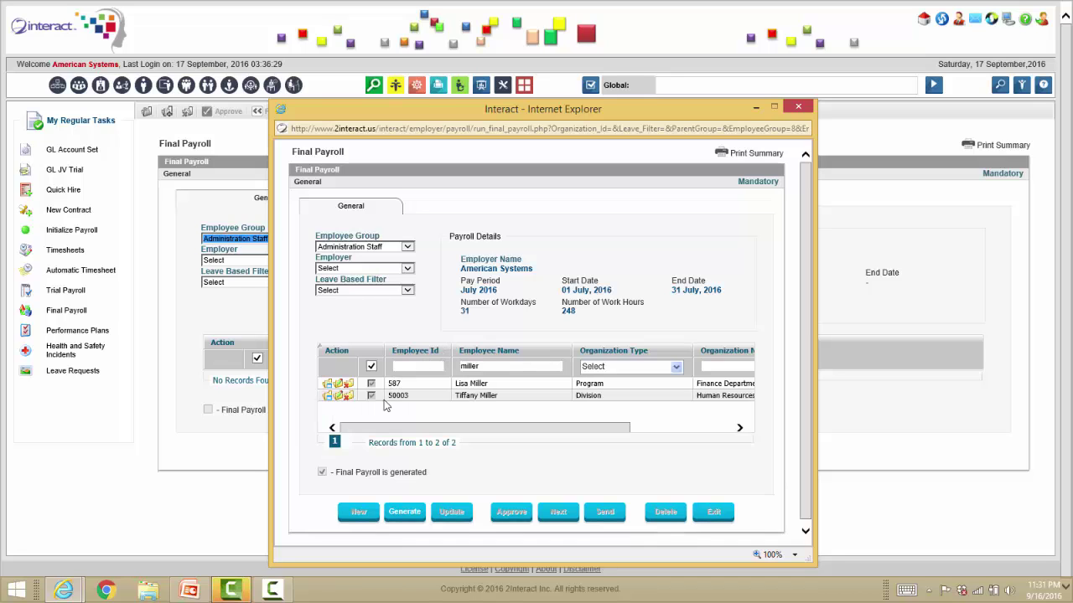
left_click(328, 397)
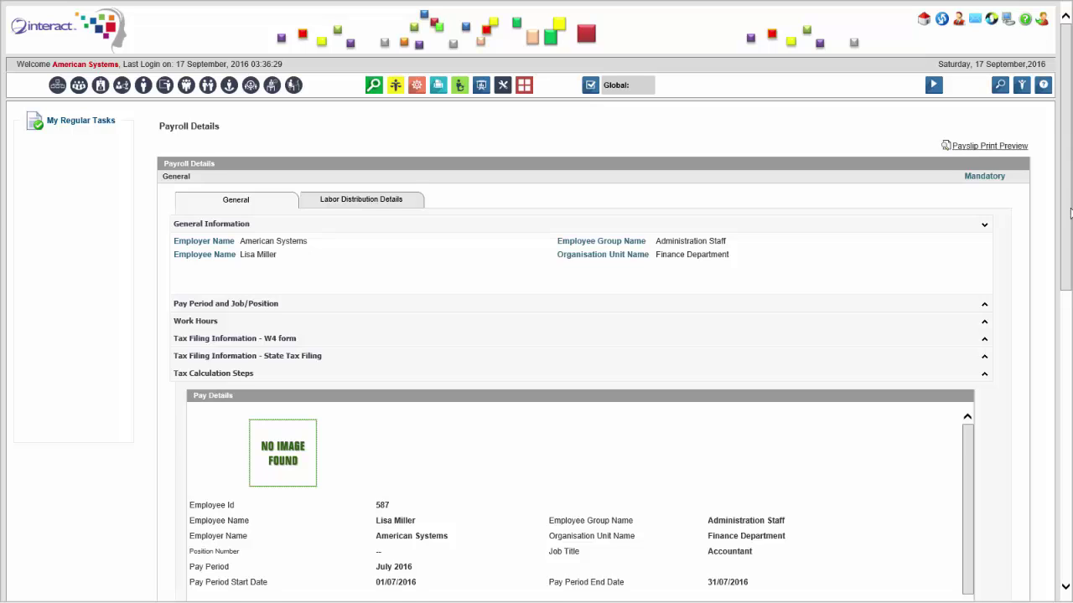
scroll(1039, 260, "down", 6)
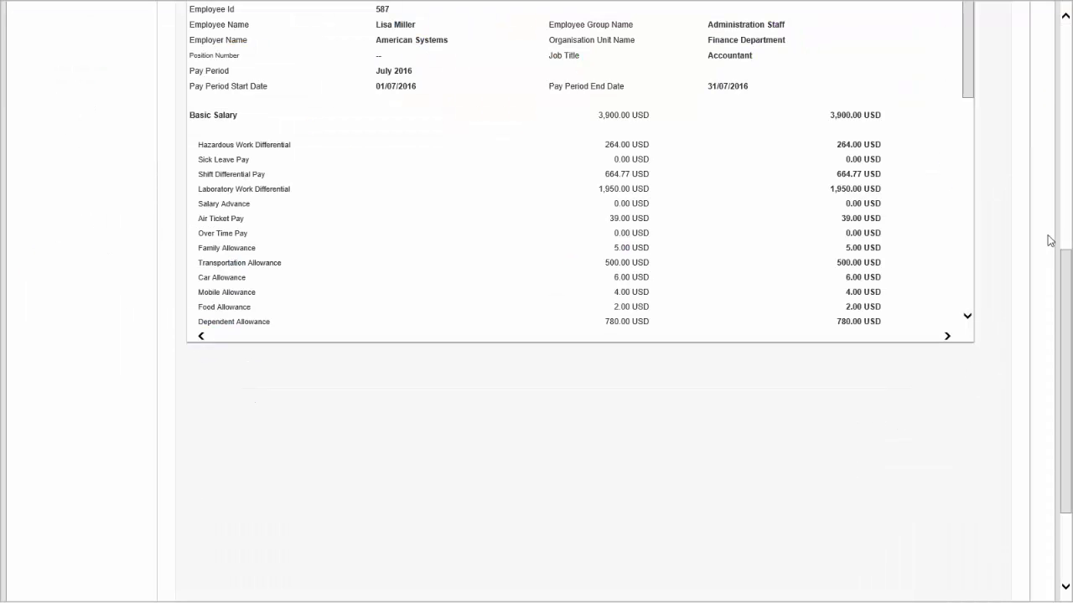
left_click_drag(1064, 310, 1060, 171)
left_click_drag(967, 262, 965, 343)
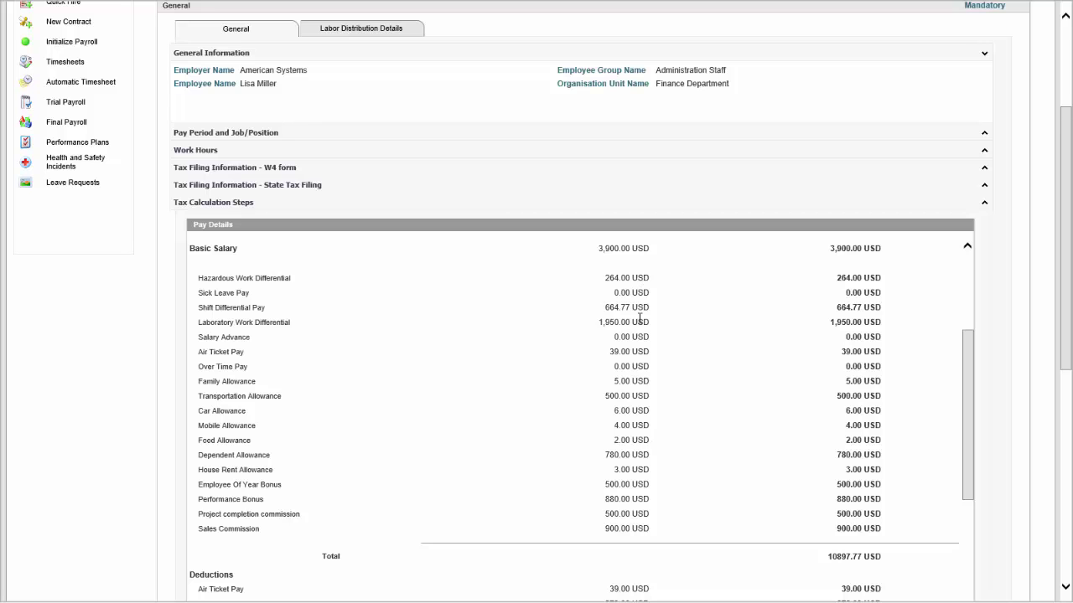
left_click_drag(968, 386, 969, 307)
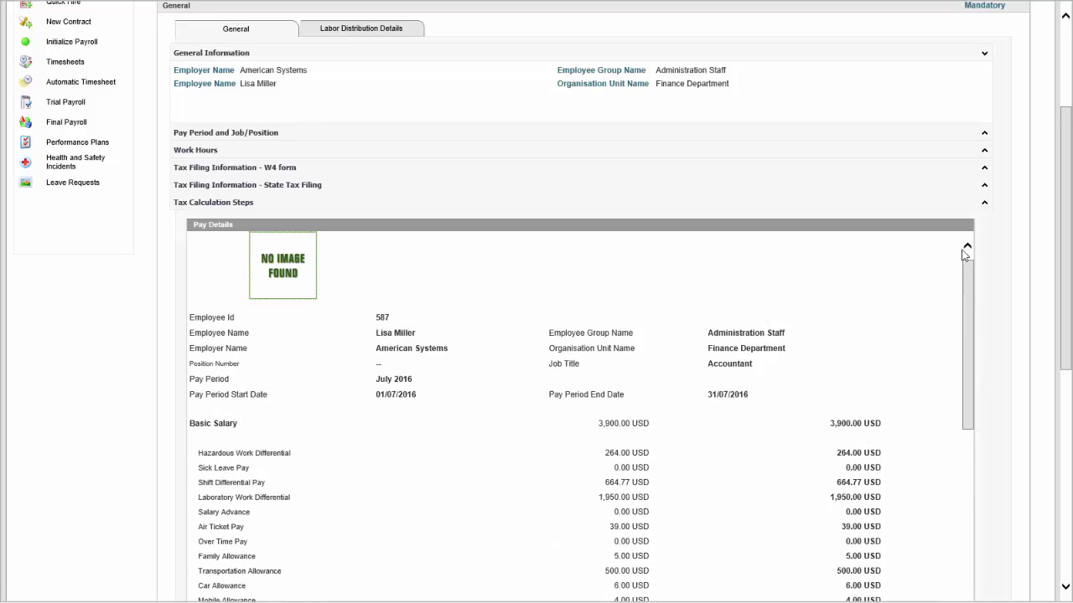
left_click_drag(1068, 218, 1065, 130)
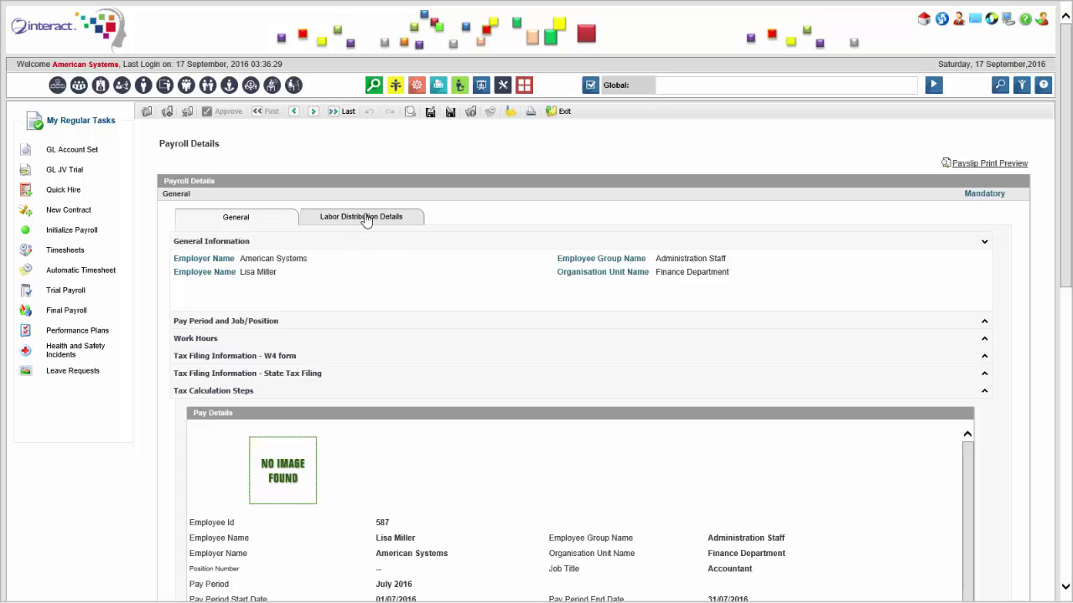
left_click(366, 220)
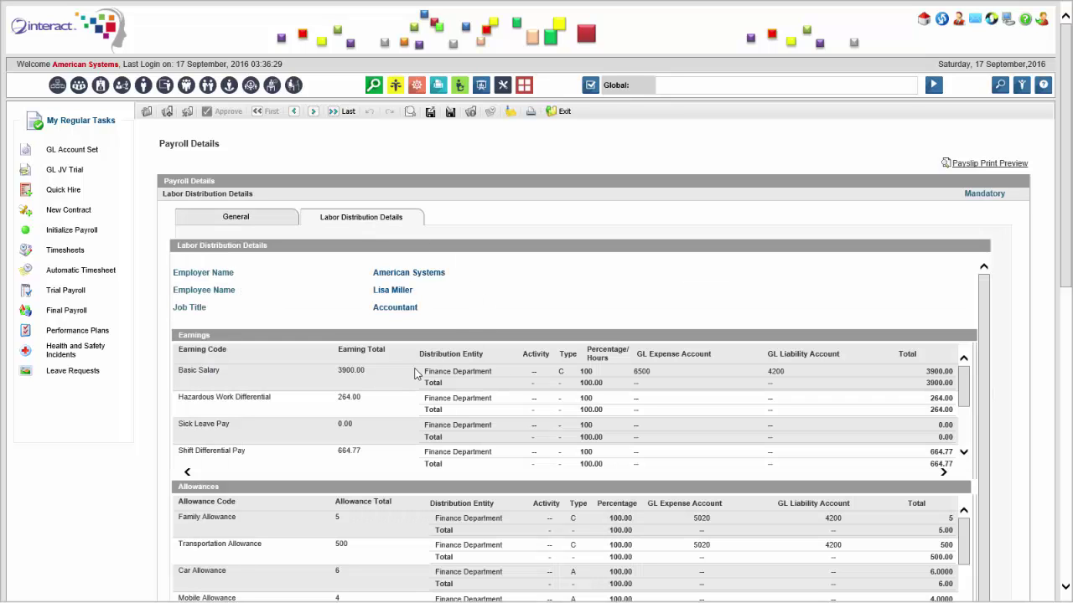
left_click(252, 222)
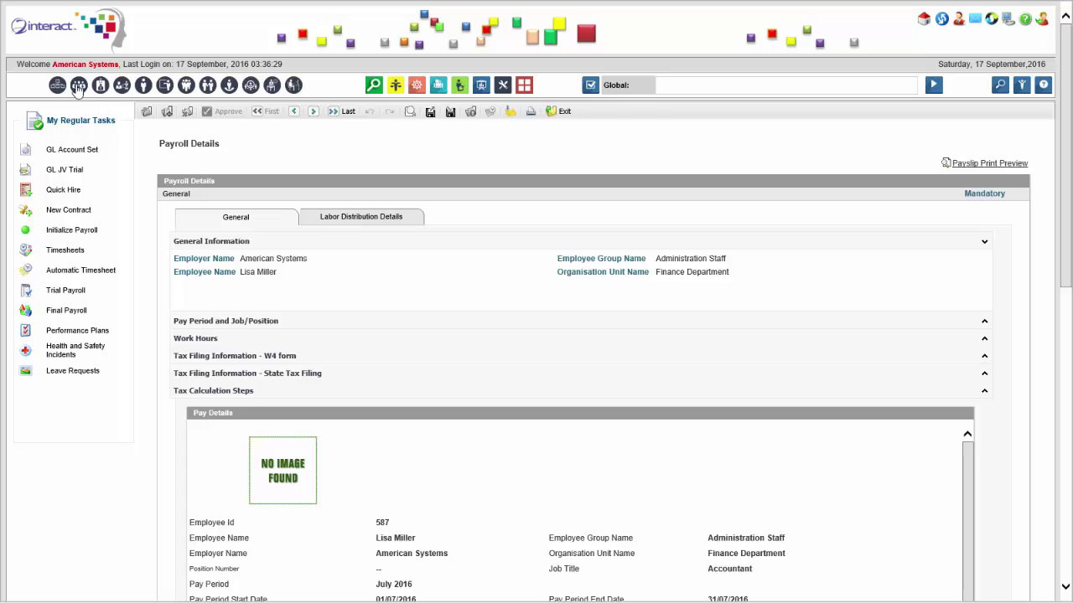
In Payroll Parameter Setup, found via 'payroll par', open August 2016 for all employee groups and save.
left_click(709, 84)
type("payroll par")
left_click(739, 100)
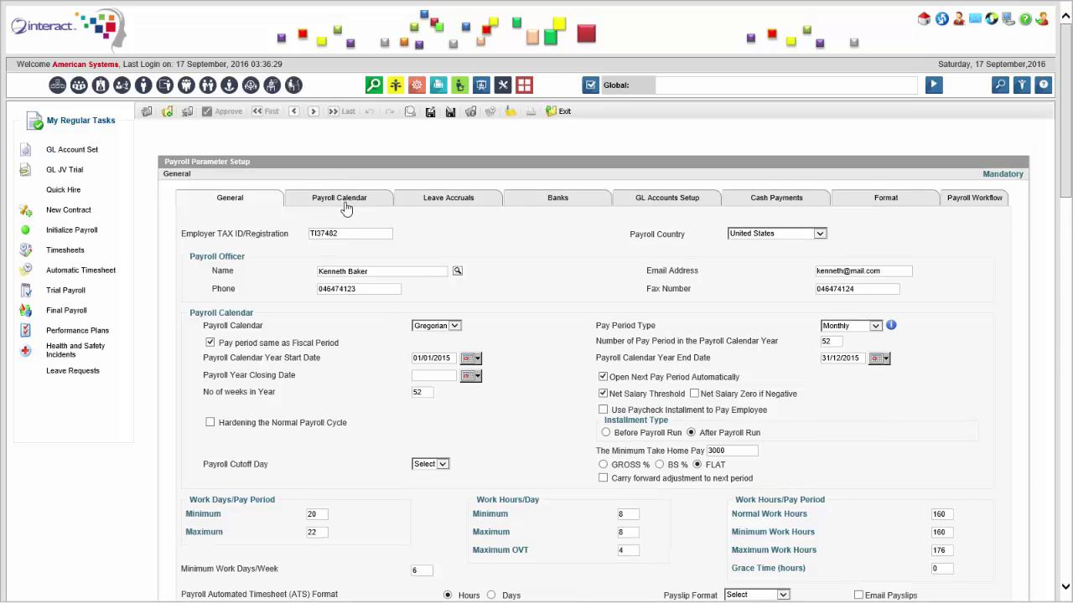
left_click(350, 209)
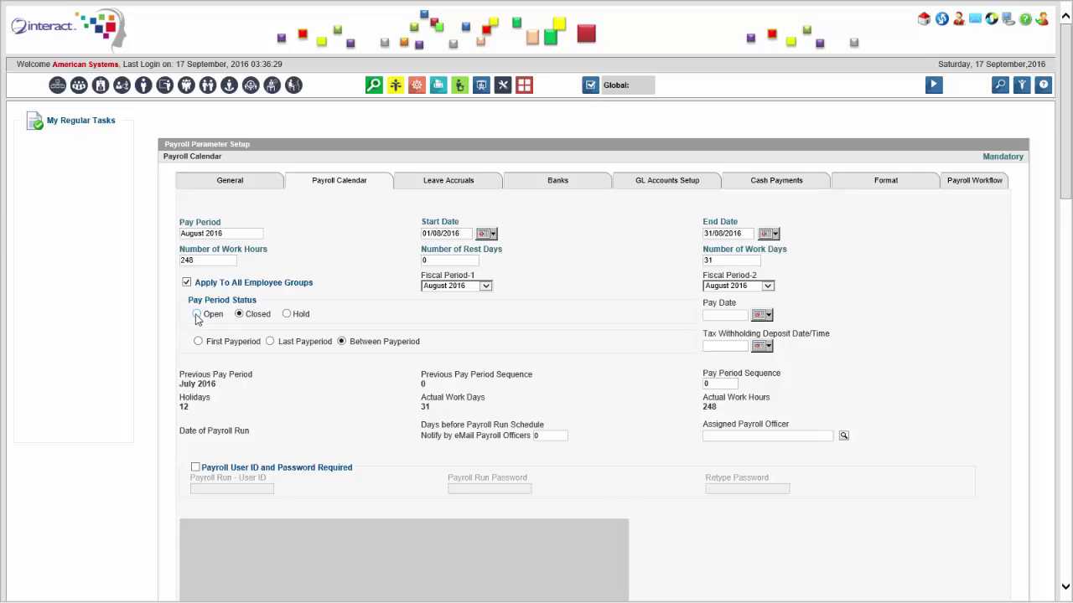
left_click(198, 331)
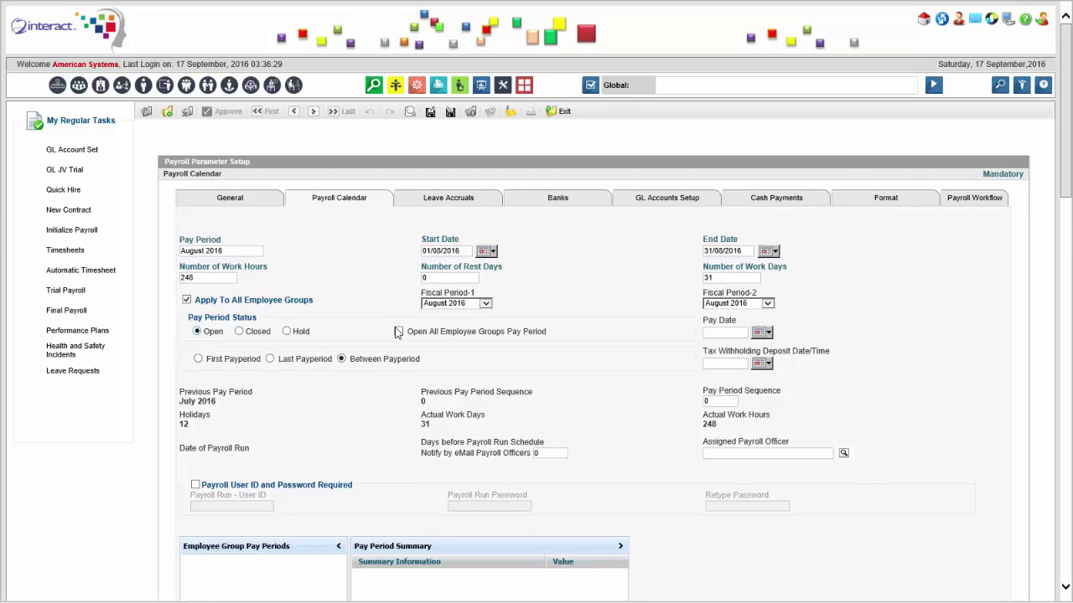
left_click(399, 331)
scroll(520, 423, "down", 5)
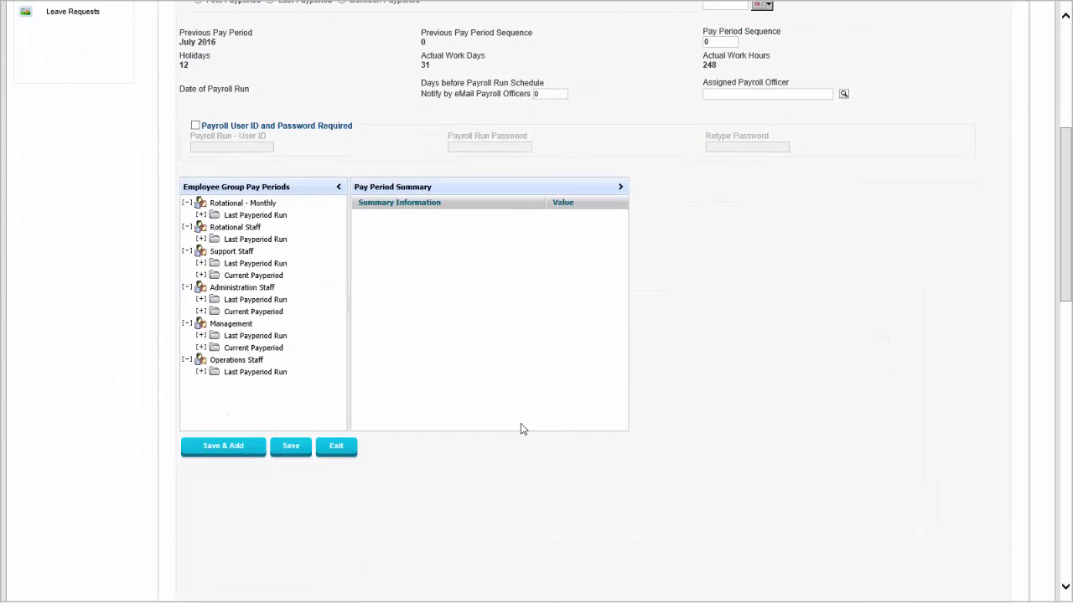
left_click(289, 447)
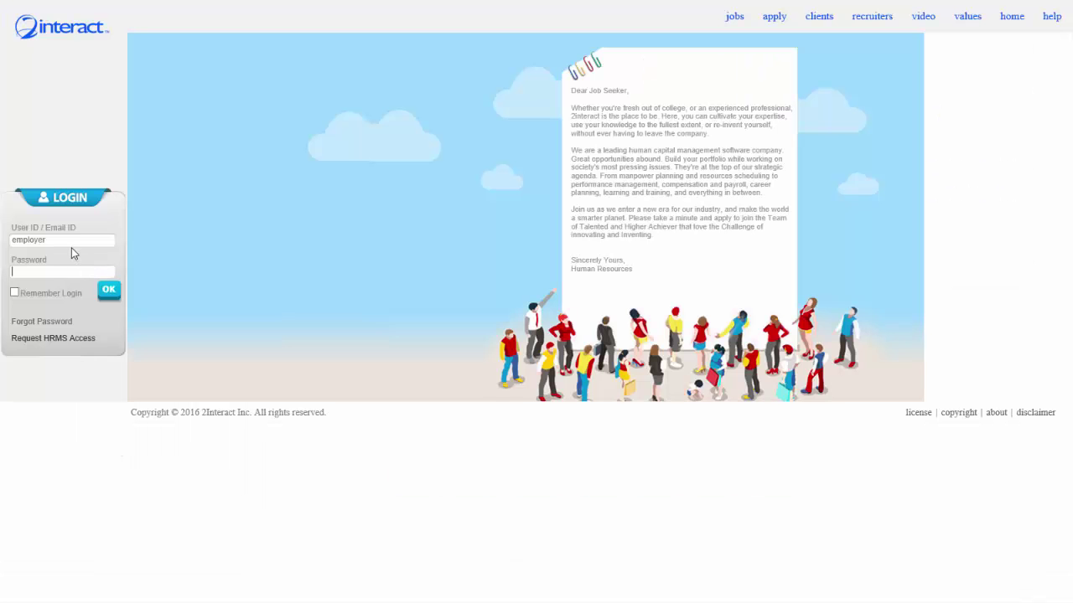
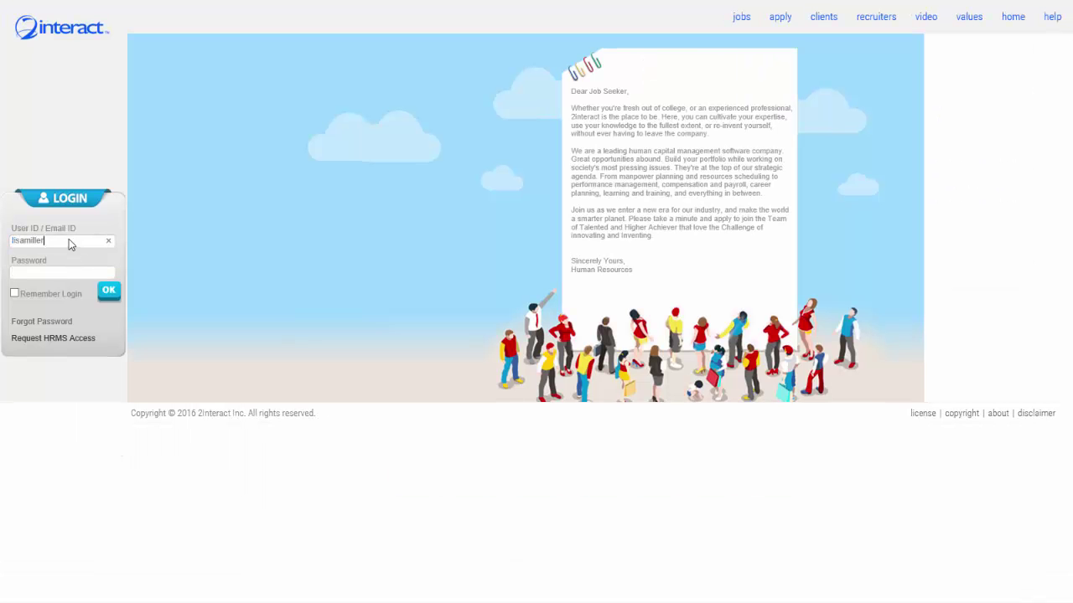
Log in with the employee's user ID and password.
key("Tab")
type("*********")
key("Return")
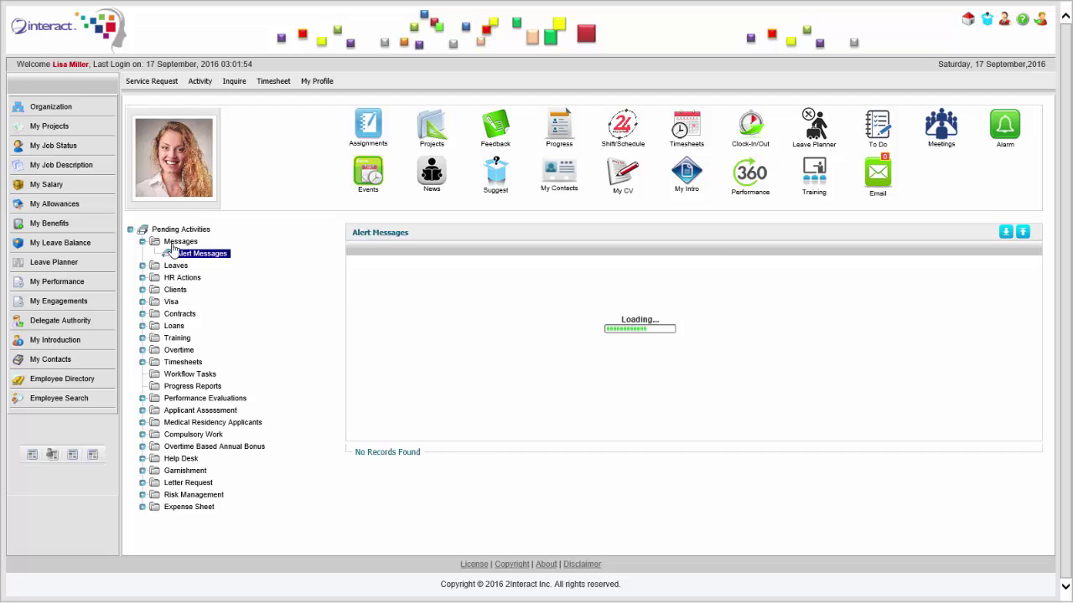
Start a new leave request with the start date 17/08/2016.
mouse_move(149, 87)
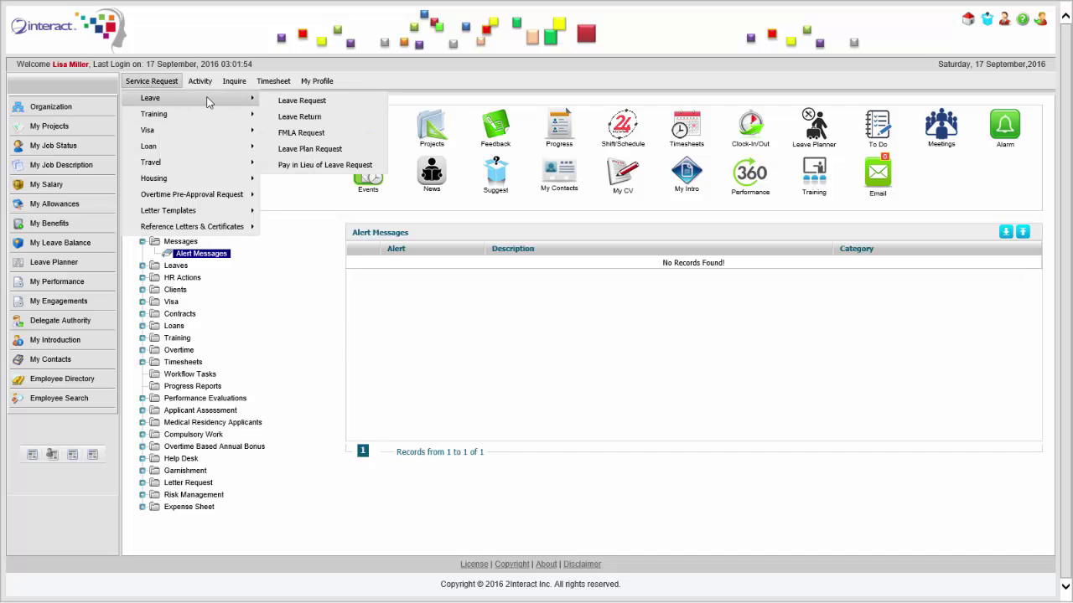
left_click(337, 102)
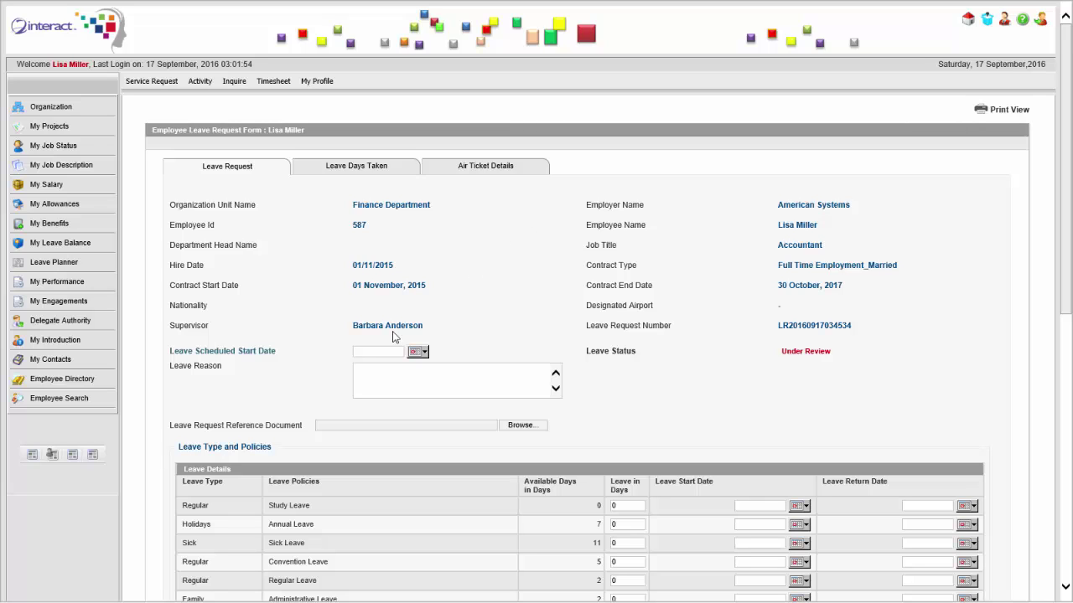
left_click(417, 353)
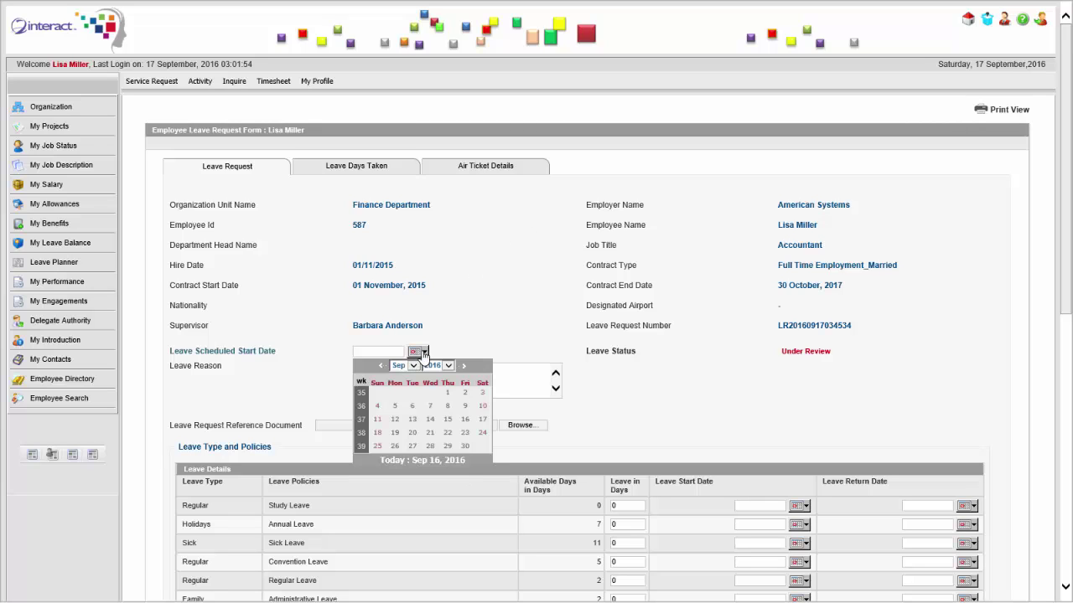
left_click(413, 369)
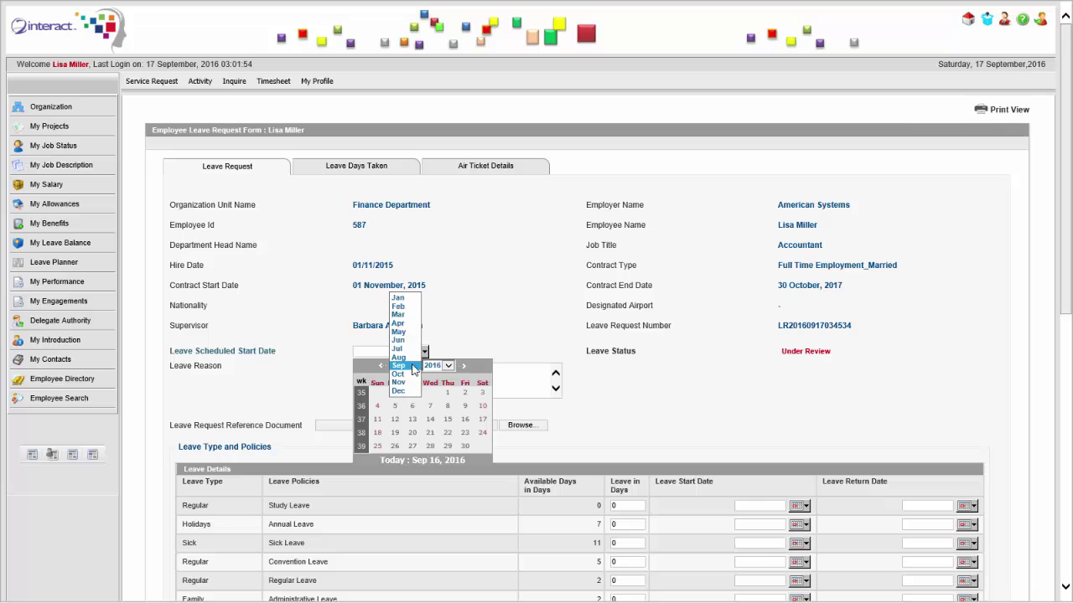
left_click(402, 359)
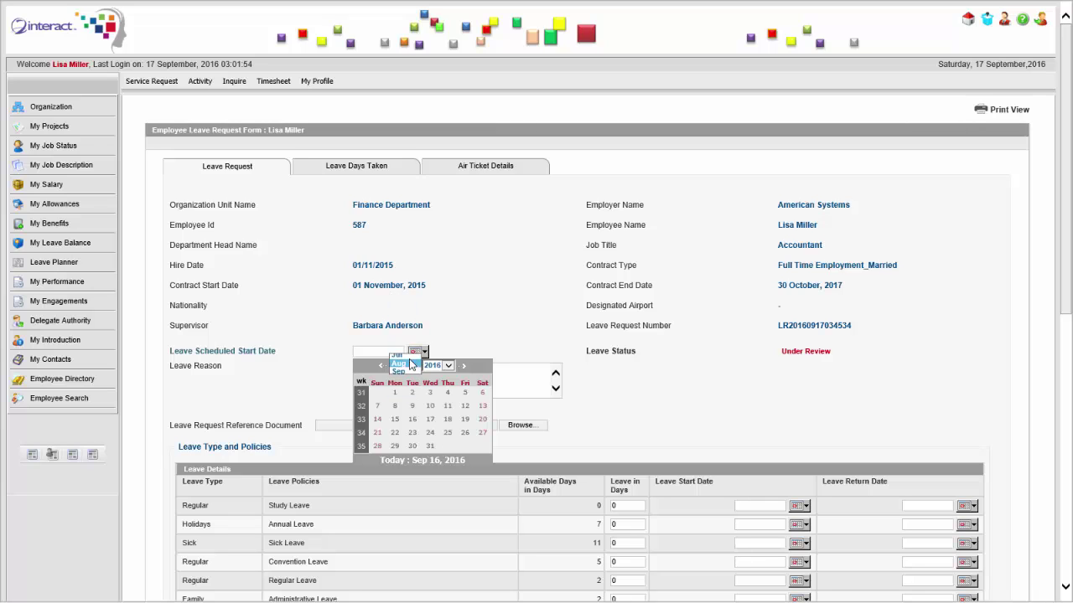
left_click(430, 419)
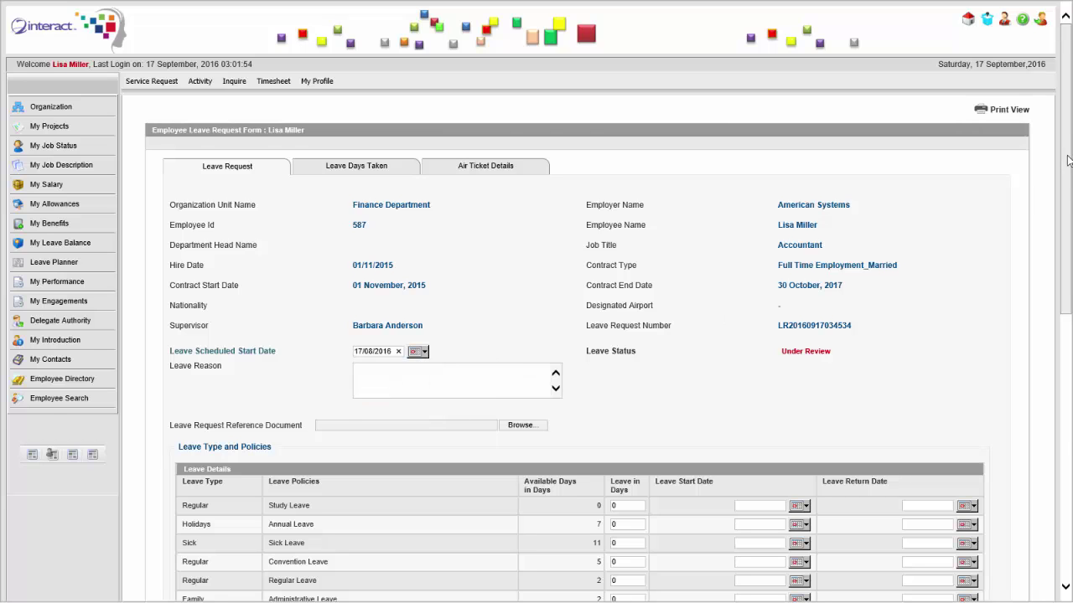
Enter 1 day of Administrative Leave on the request.
scroll(1068, 161, "down", 3)
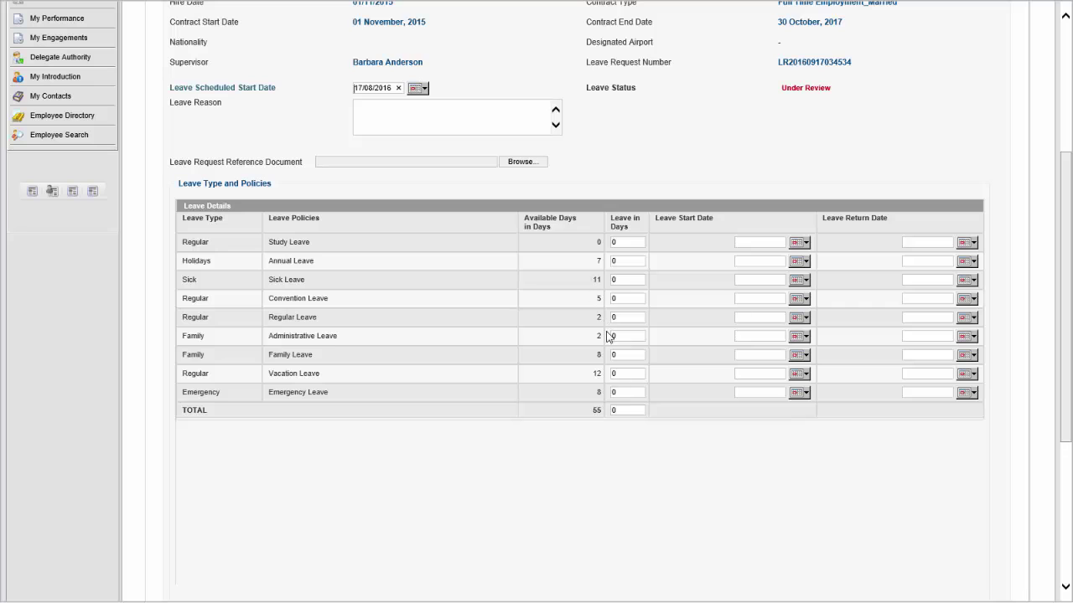
left_click(629, 338)
left_click(630, 340)
scroll(1069, 266, "down", 4)
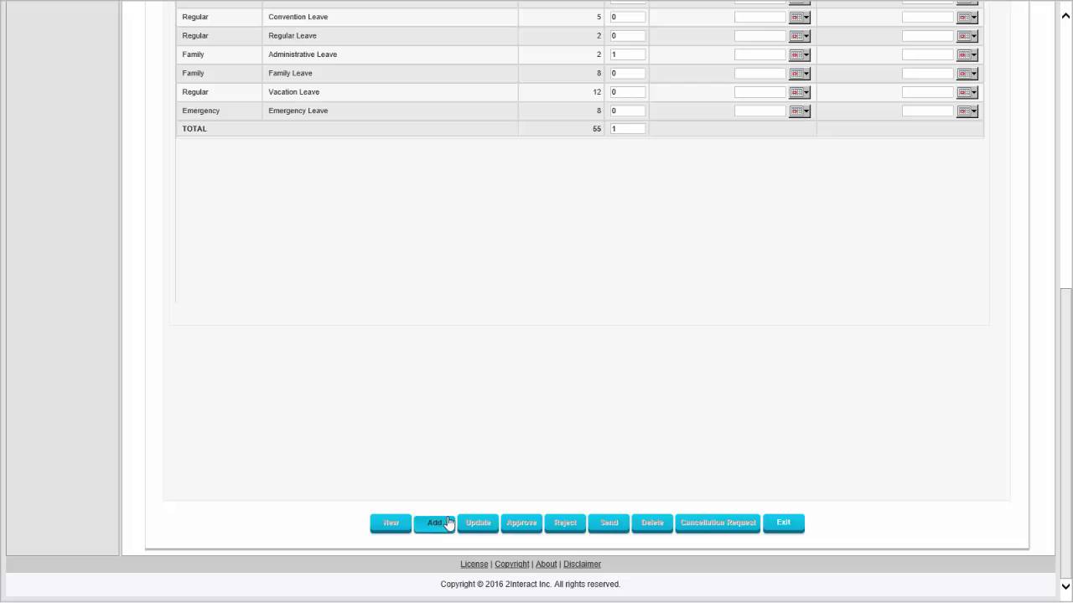
scroll(718, 275, "up", 4)
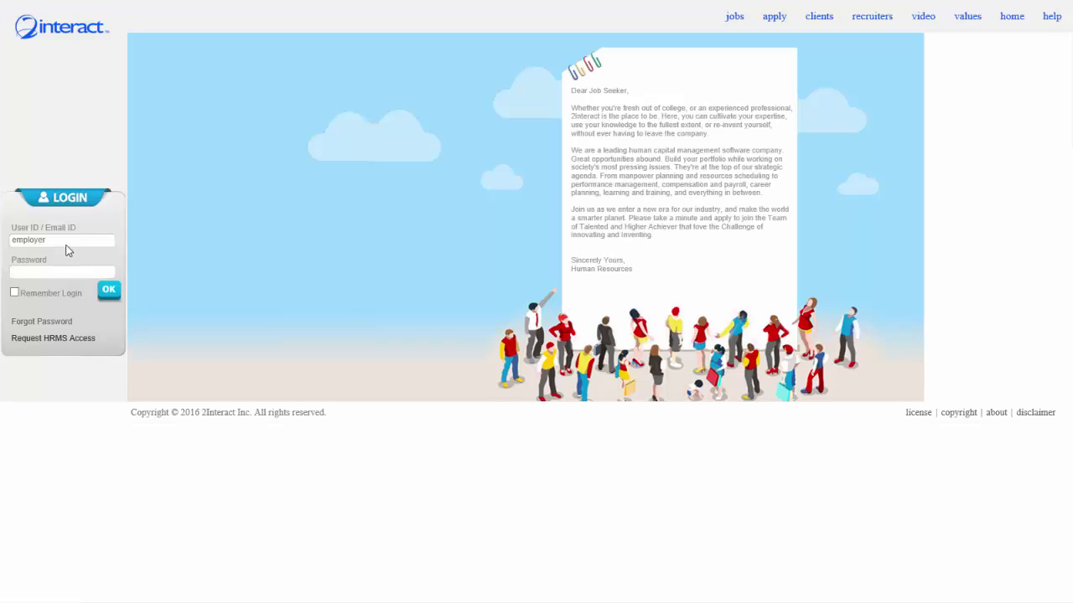
Replace the login page's User ID with the supervisor's user ID and enter their password.
double_click(68, 239)
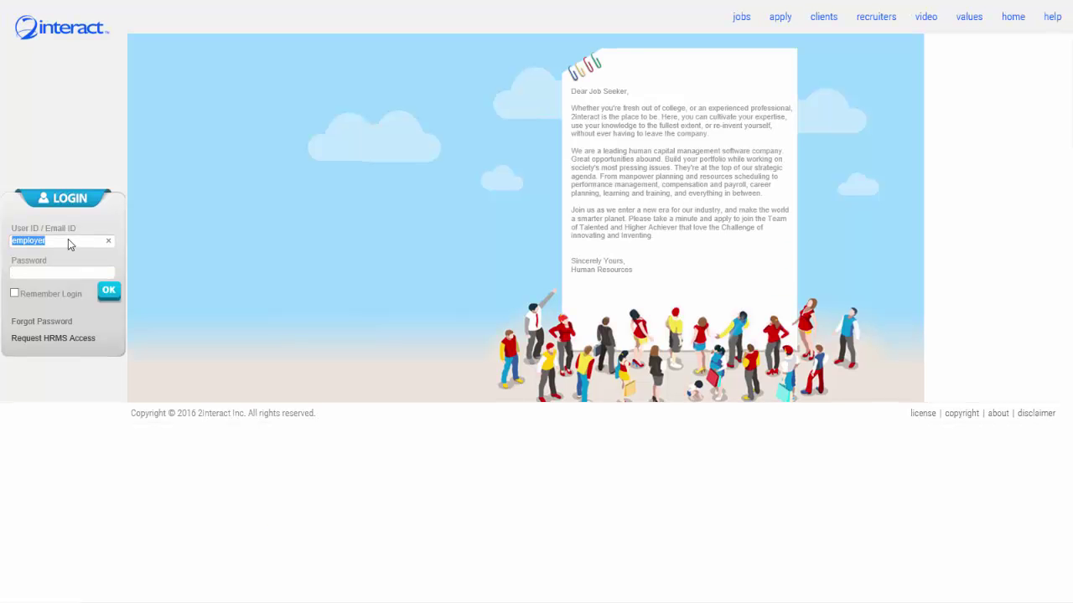
key("Tab")
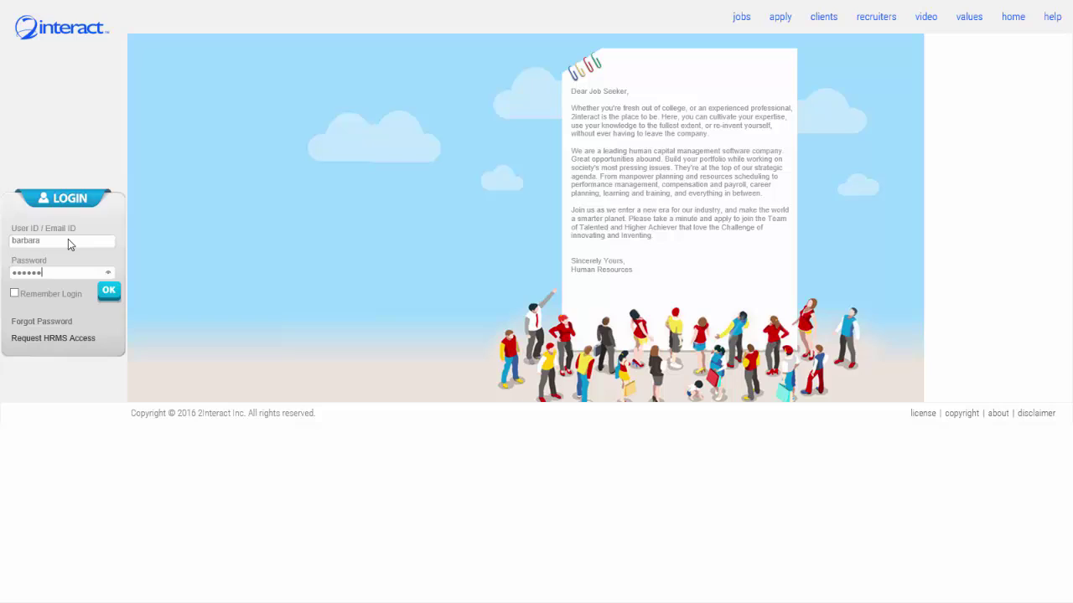
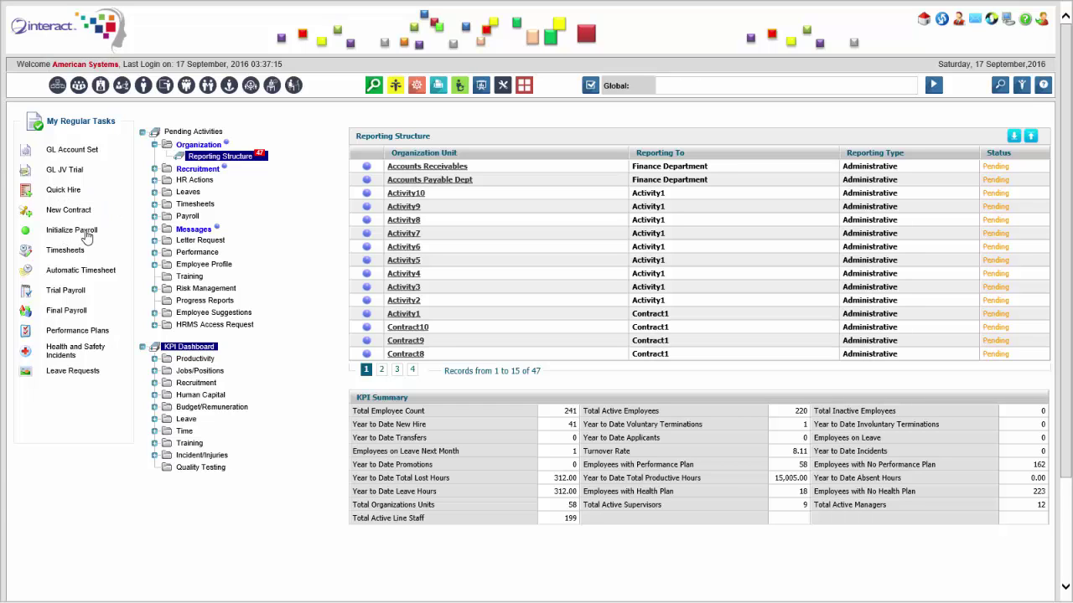
Initialize August 2016 payroll for Administration Staff, approving and auditing the one listed employee.
left_click(86, 237)
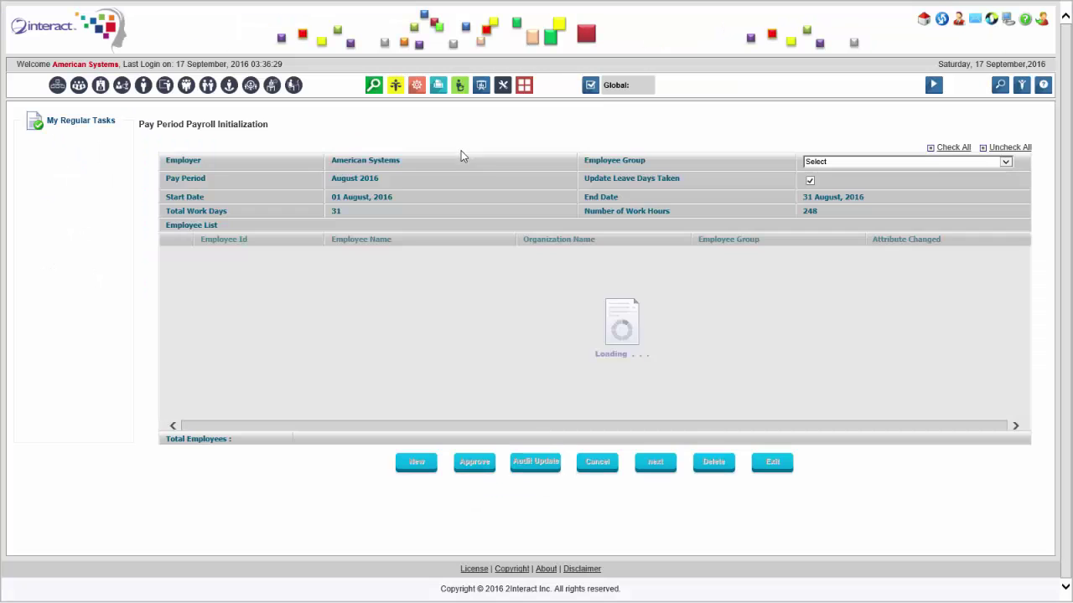
left_click(900, 178)
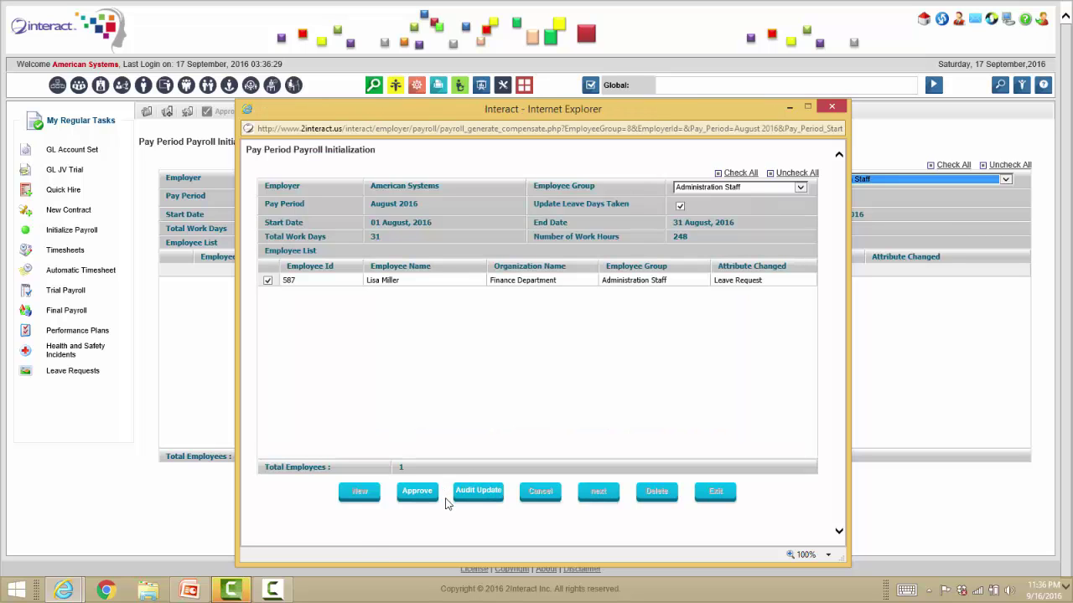
left_click(479, 494)
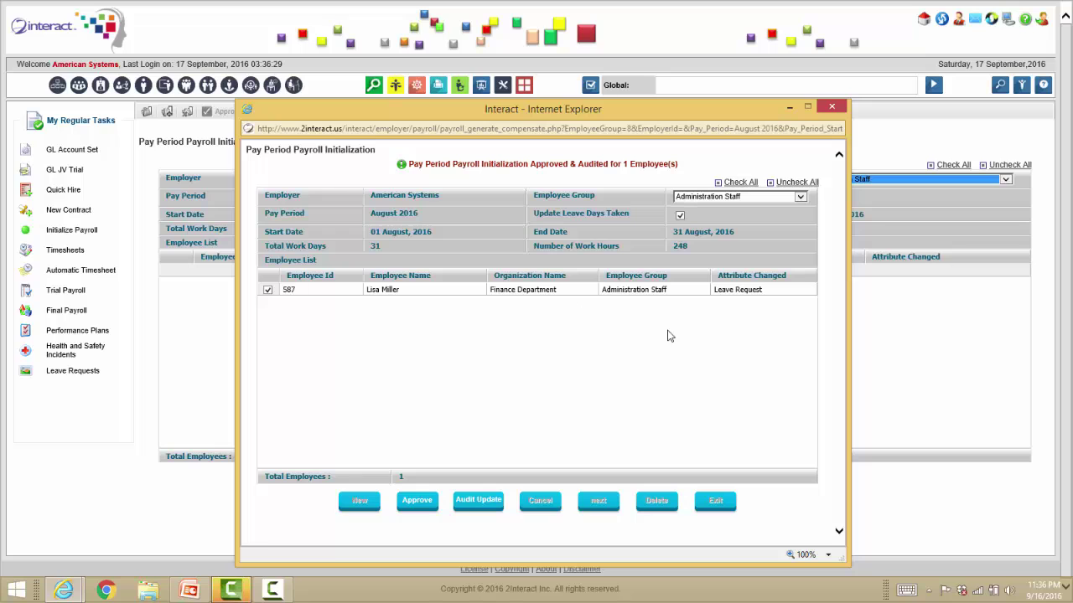
left_click(831, 106)
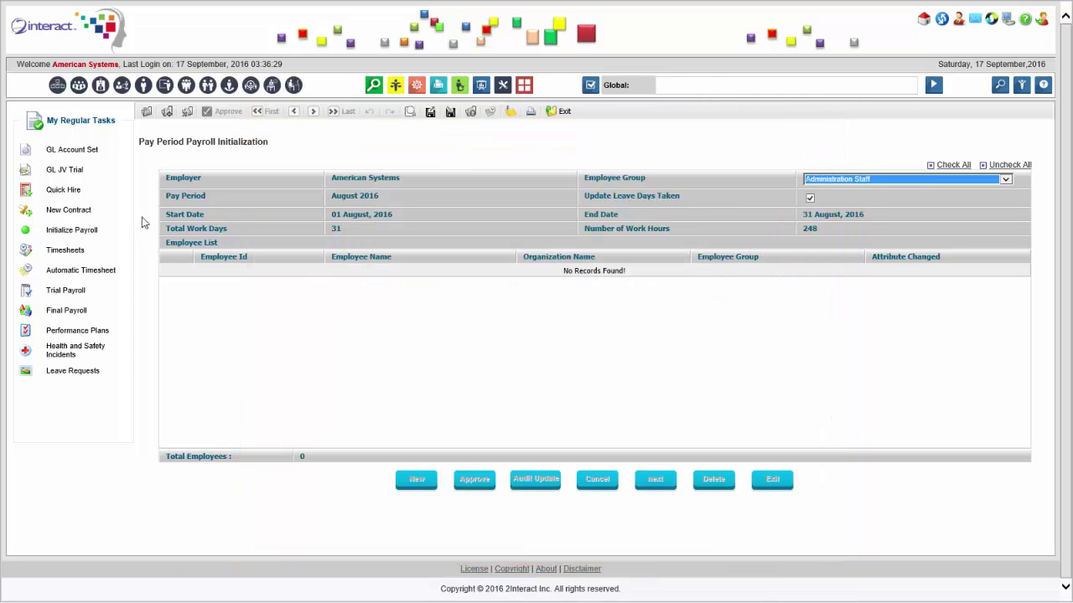
Load the August 2016 automatic timesheets for the Administration Staff group.
left_click(76, 271)
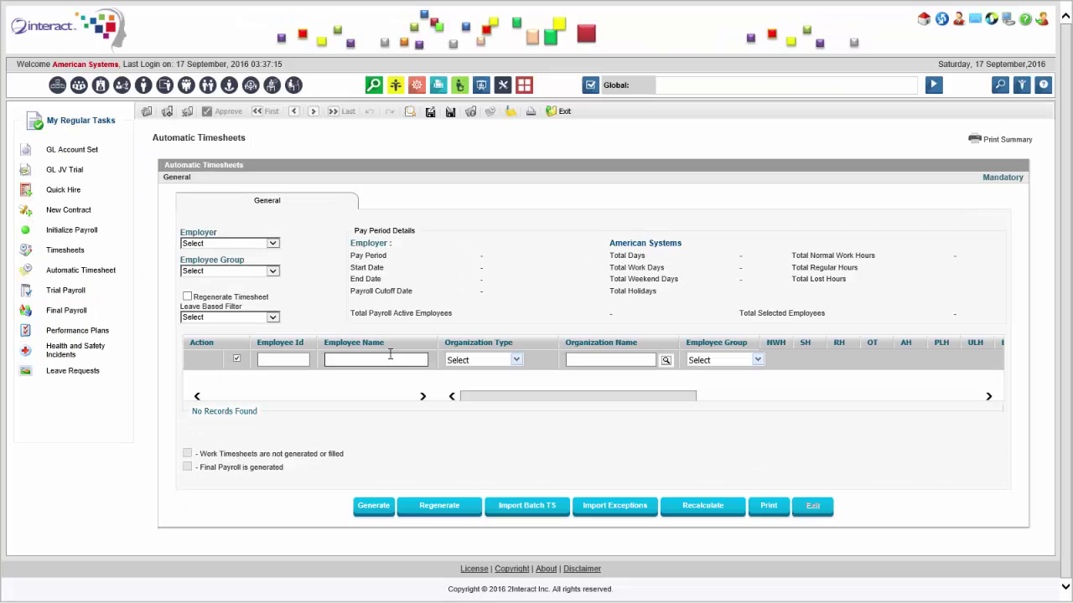
left_click(273, 271)
left_click(215, 288)
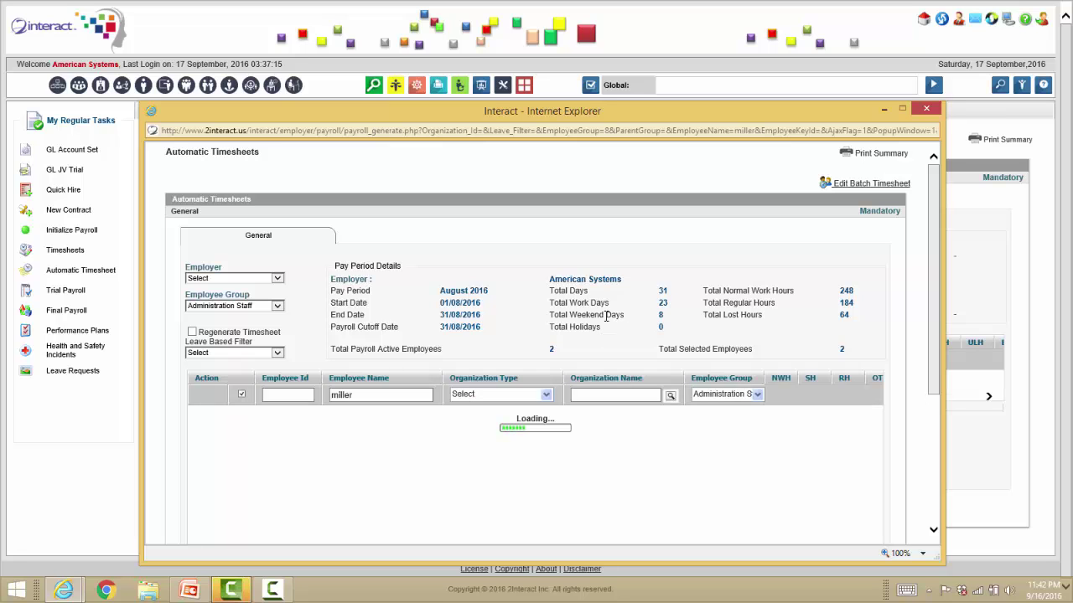
scroll(430, 363, "down", 3)
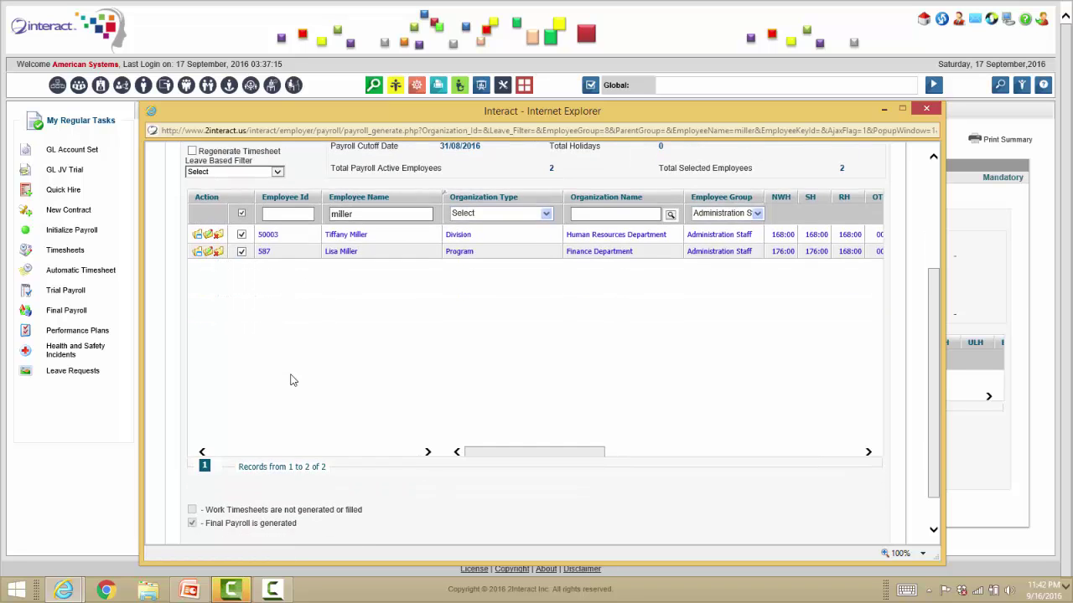
scroll(293, 382, "down", 3)
Regenerate the listed timesheets and open the Finance Department employee's timesheet details.
left_click(372, 518)
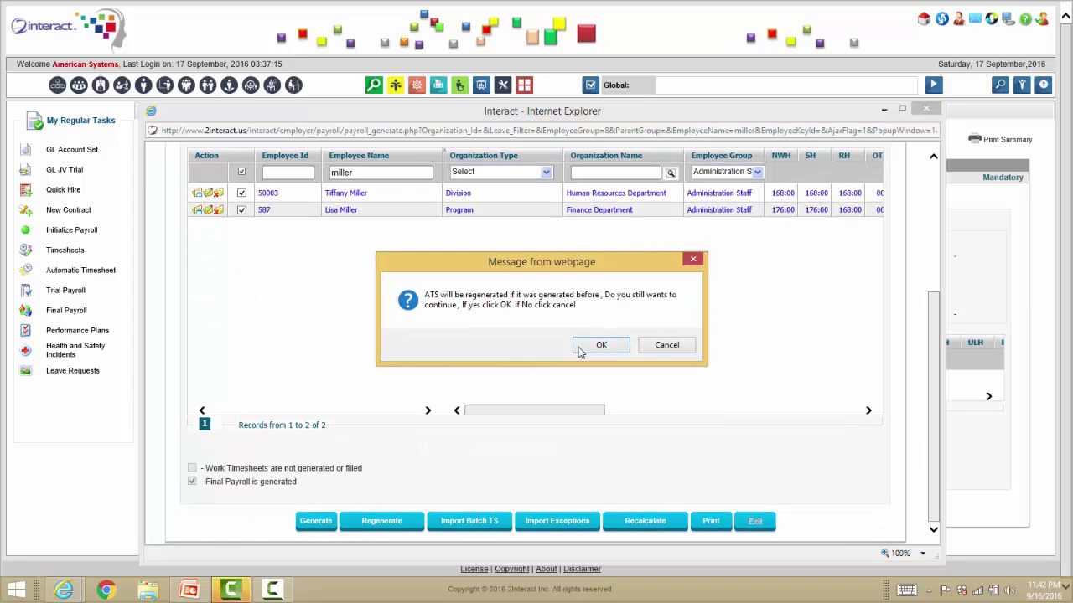
left_click(602, 345)
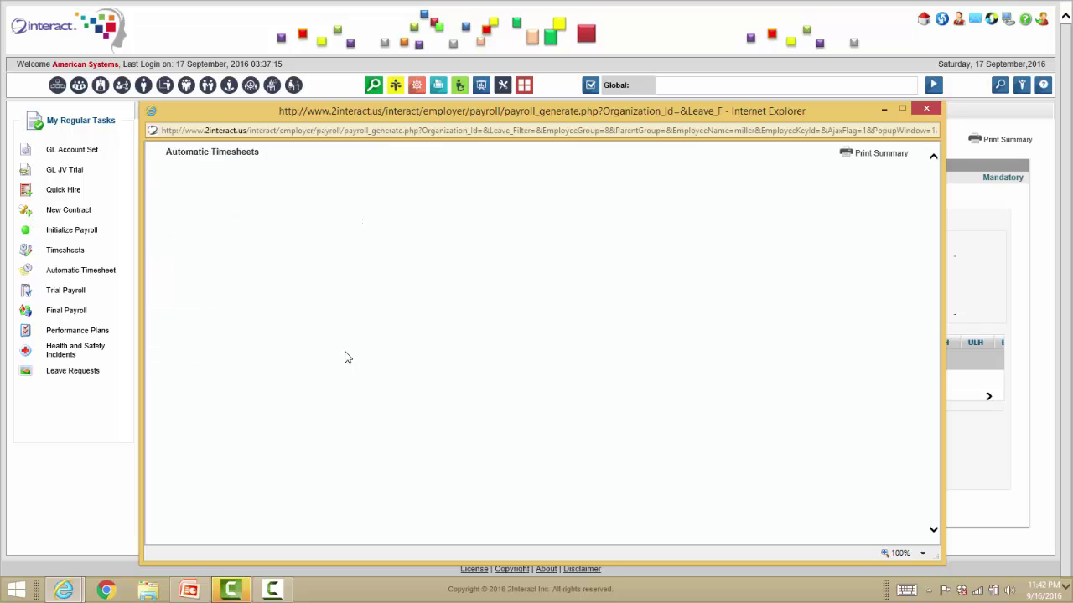
left_click(624, 351)
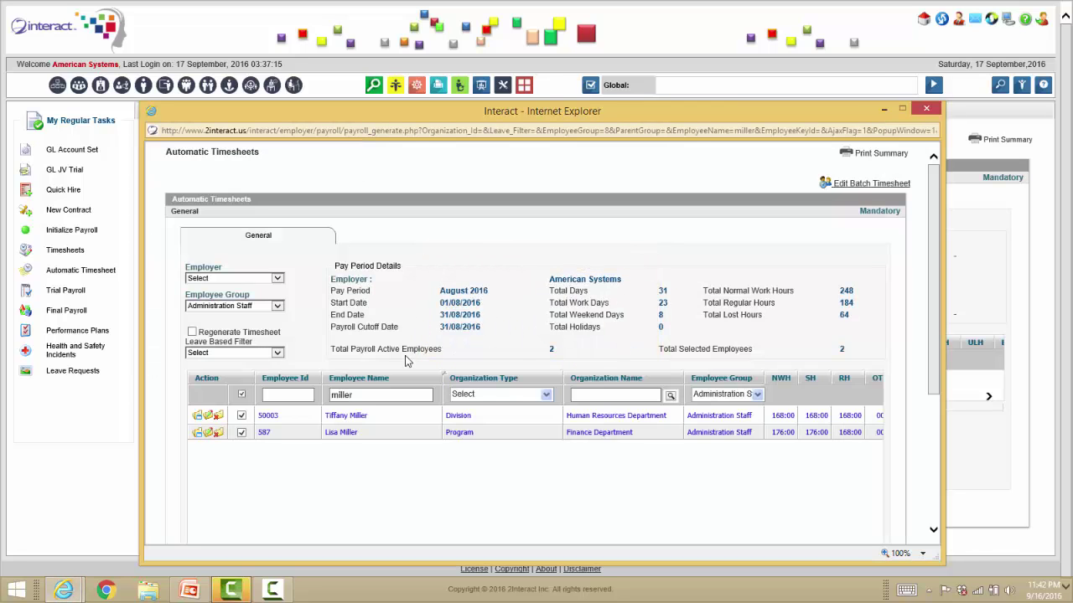
left_click(207, 433)
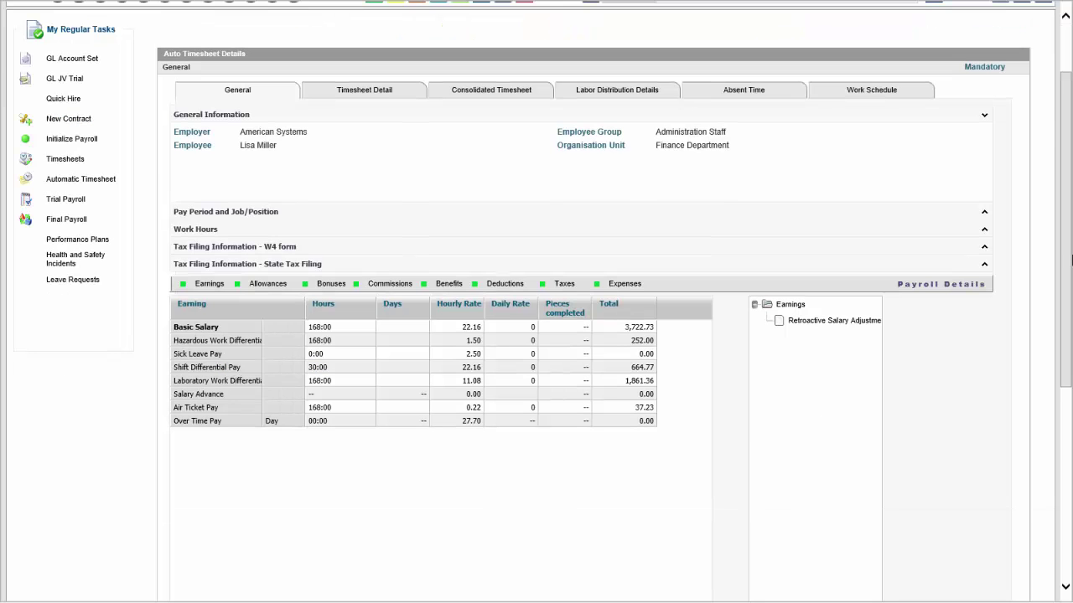
Sort the earnings by total and name, check Basic Salary, and expand Work Hours.
scroll(635, 328, "down", 2)
left_click(635, 328)
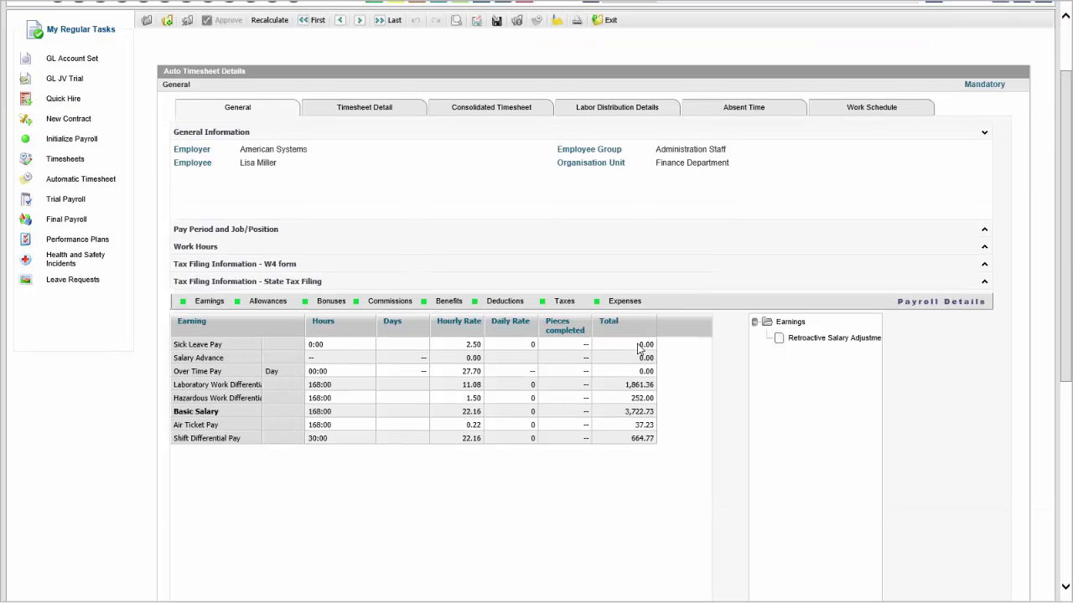
left_click(197, 325)
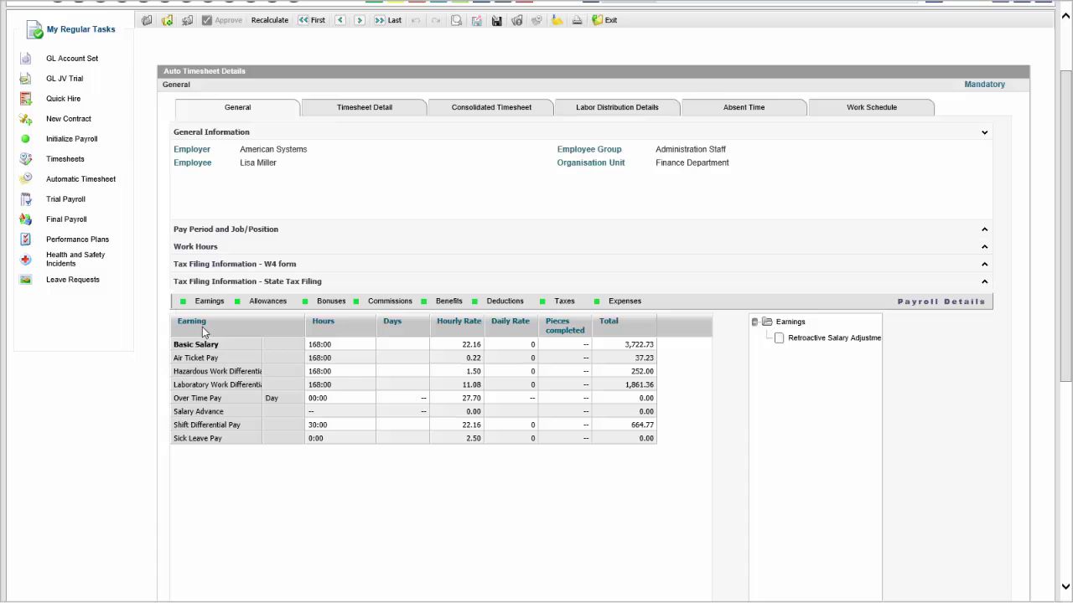
left_click(626, 350)
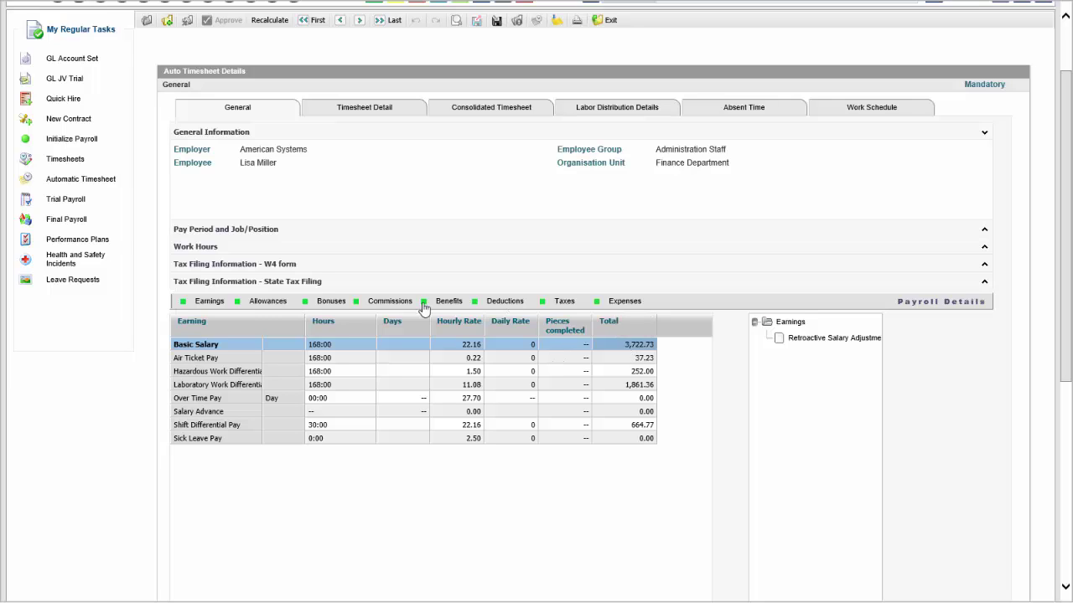
left_click(198, 248)
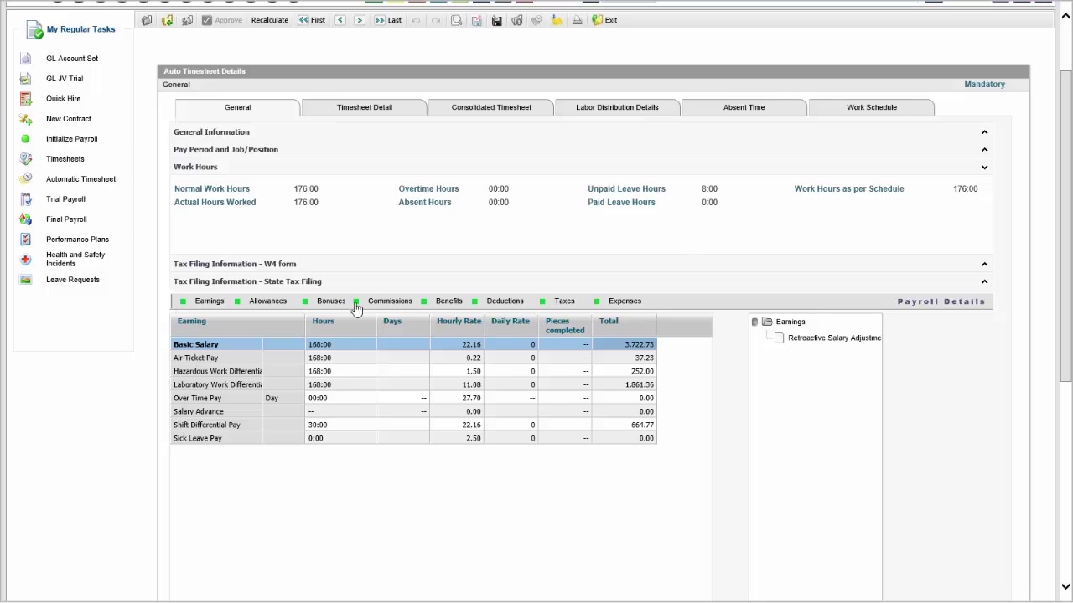
Check the Car and Transportation Allowances and the deductions, then go to Trial Payroll.
left_click(267, 303)
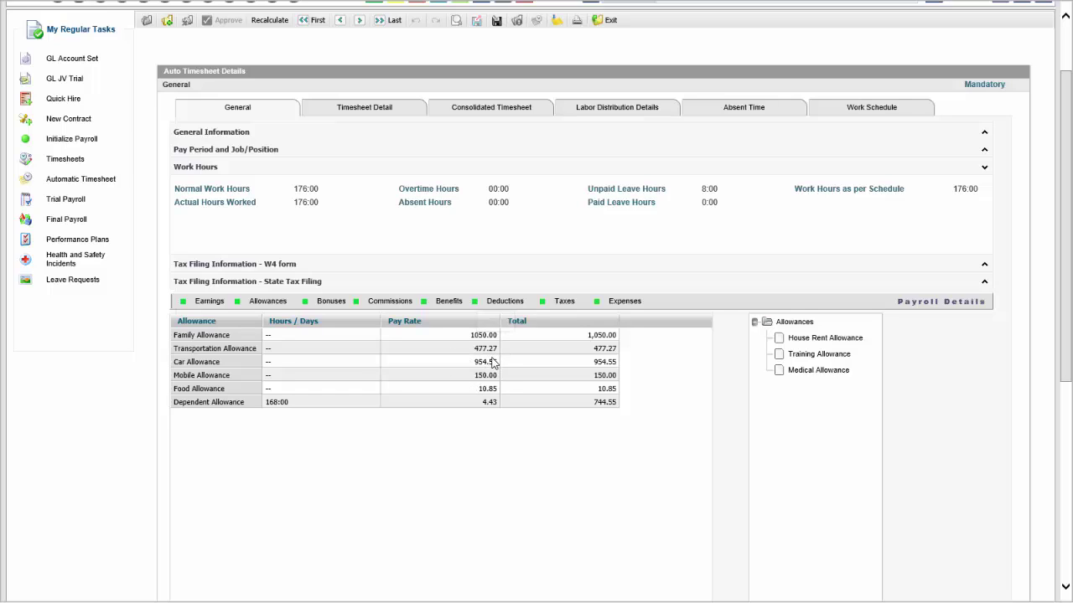
left_click(493, 367)
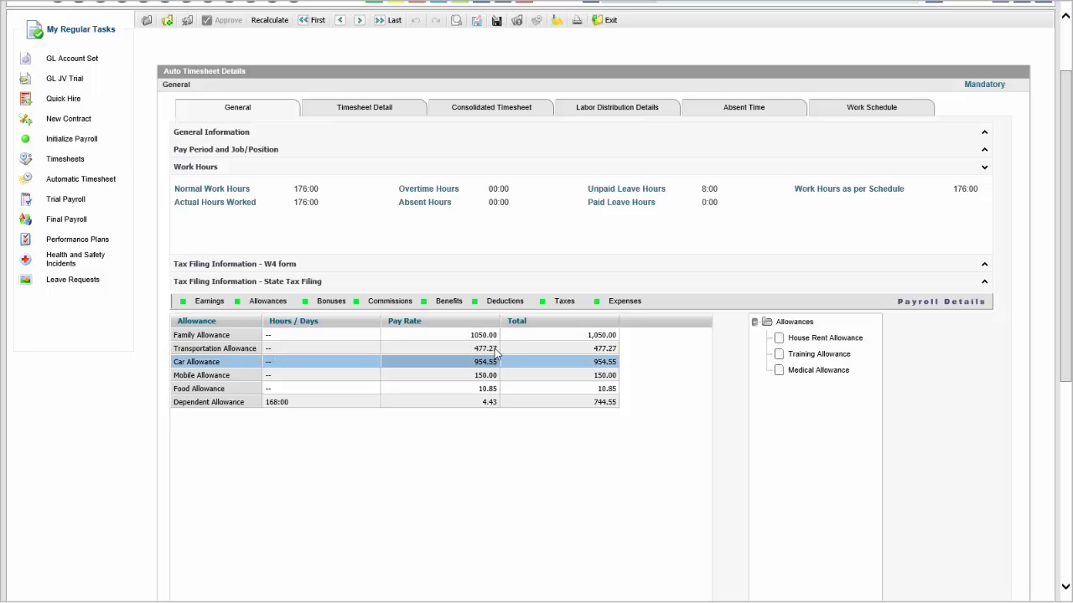
left_click(496, 353)
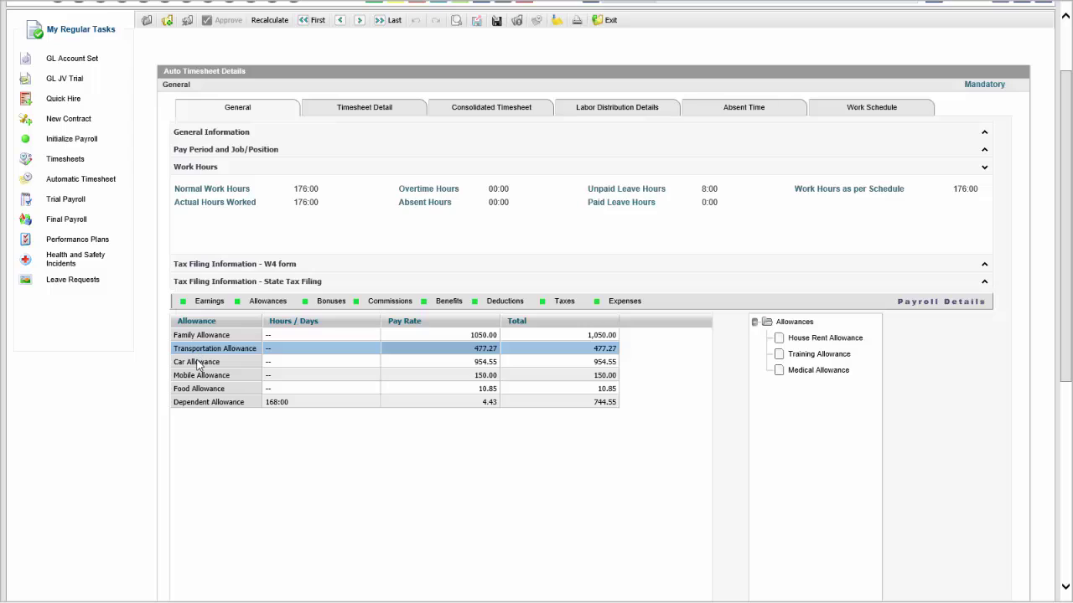
left_click(244, 364)
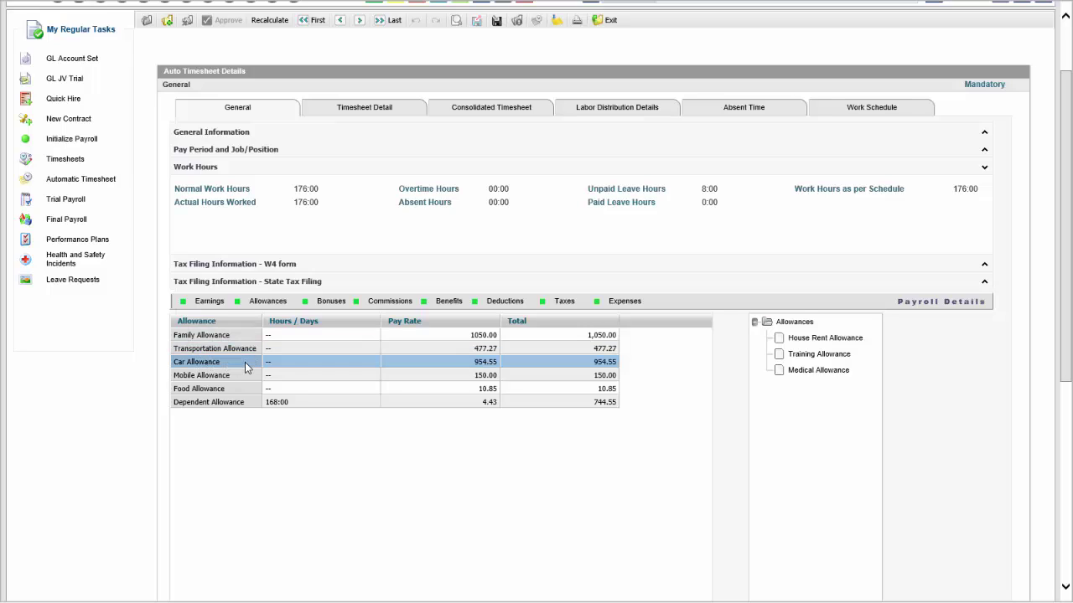
left_click(509, 306)
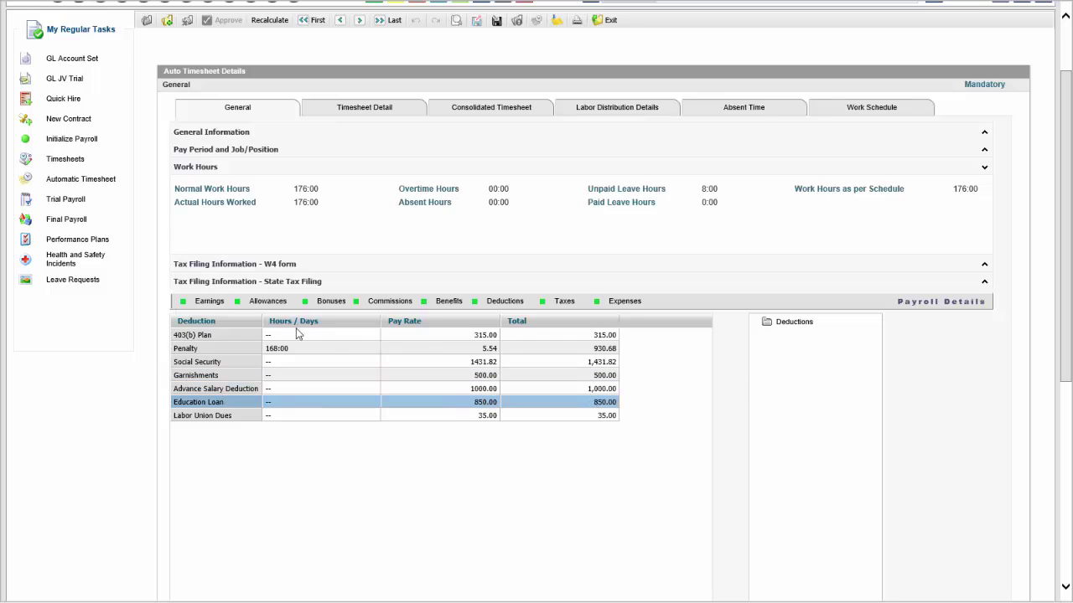
left_click(209, 301)
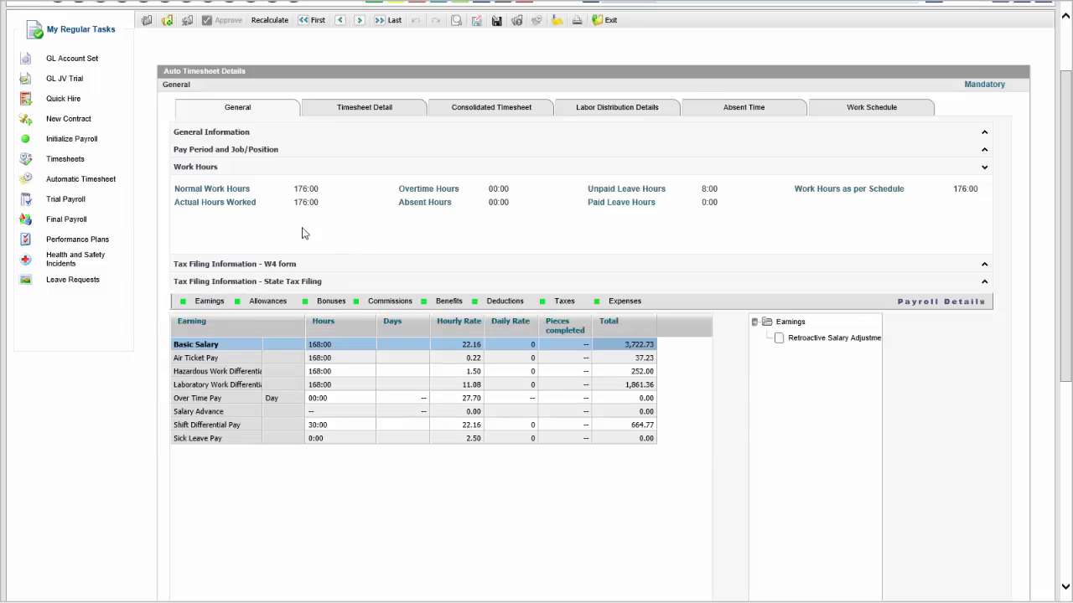
left_click(73, 202)
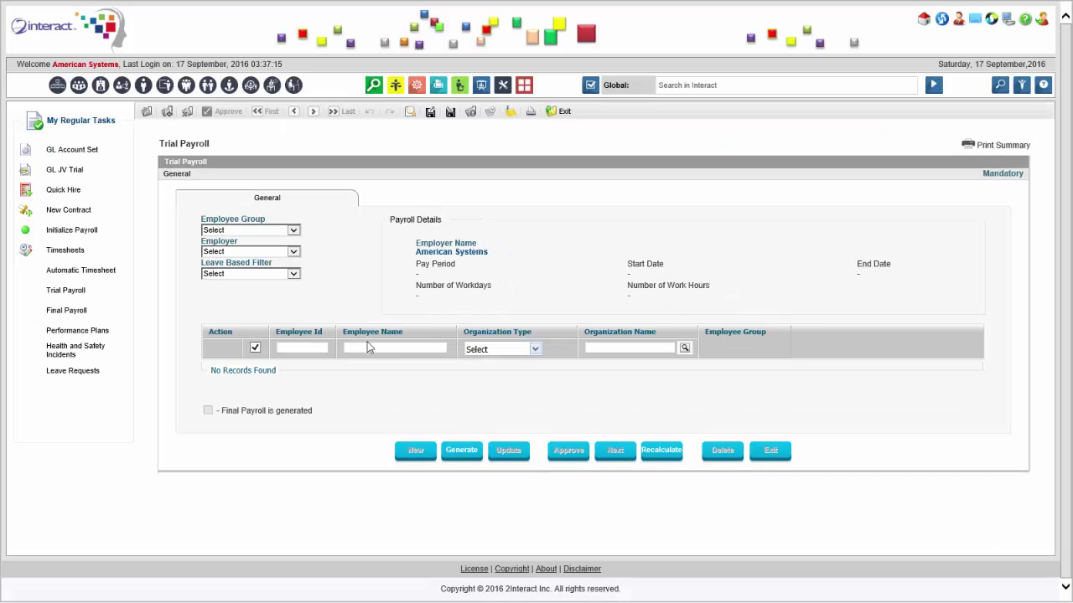
Run the trial payroll for the name-filtered Administration Staff employee.
left_click(380, 343)
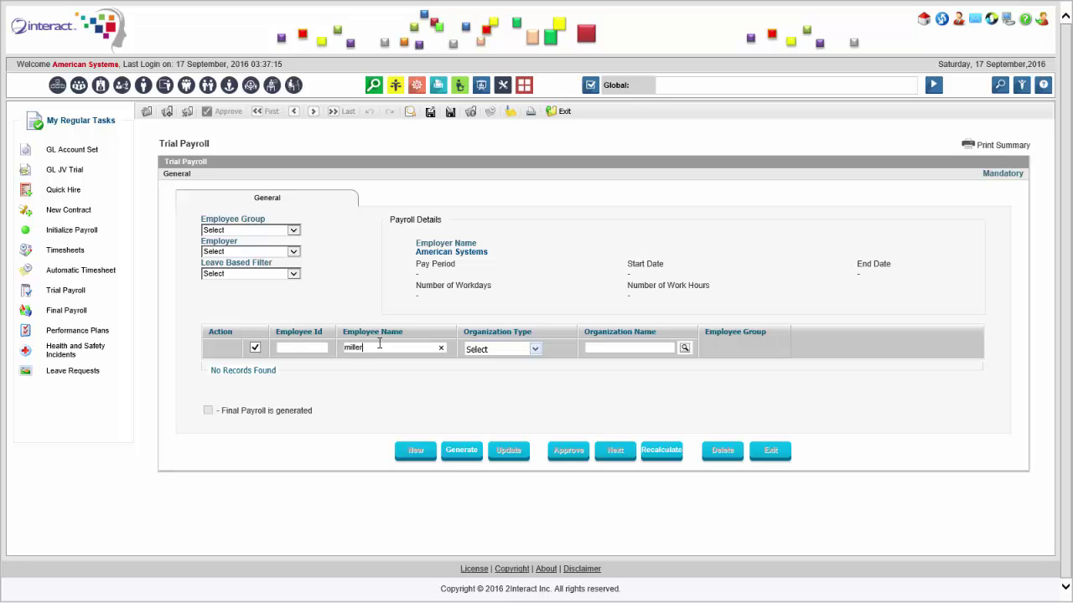
left_click(225, 231)
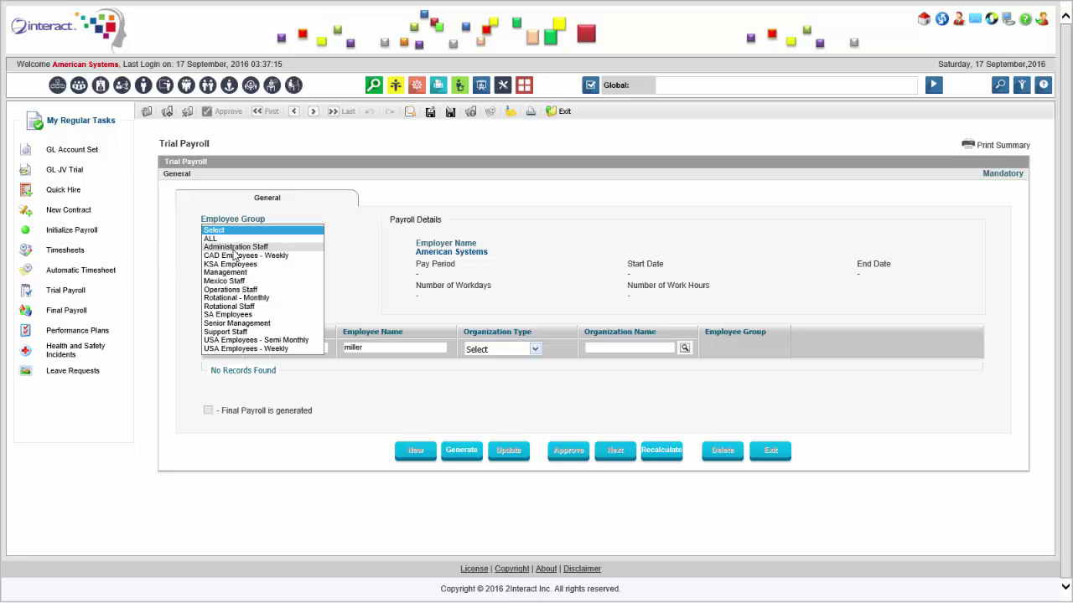
left_click(234, 250)
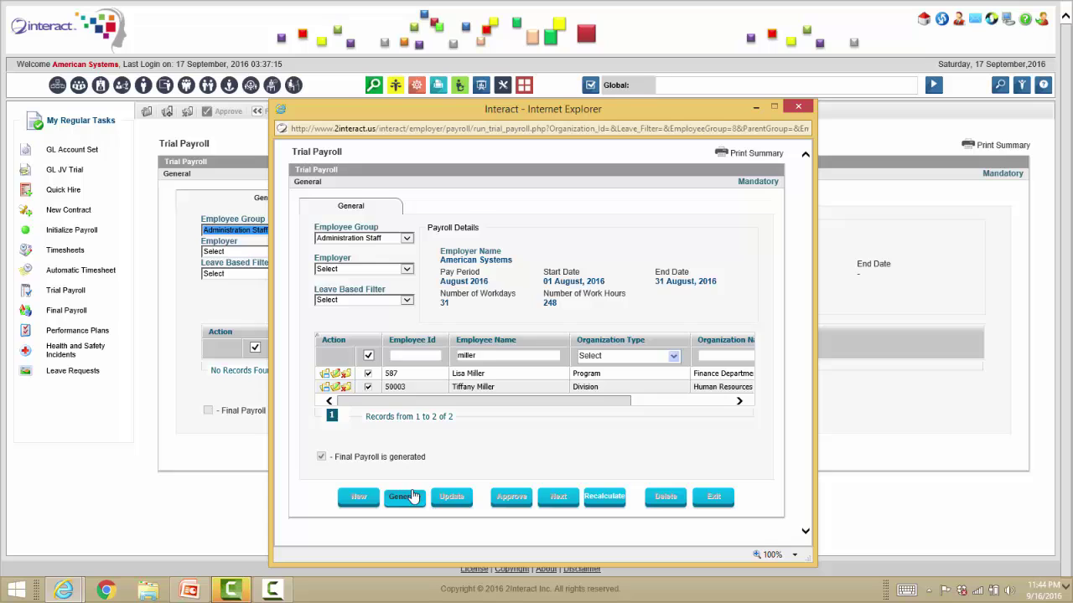
left_click(402, 496)
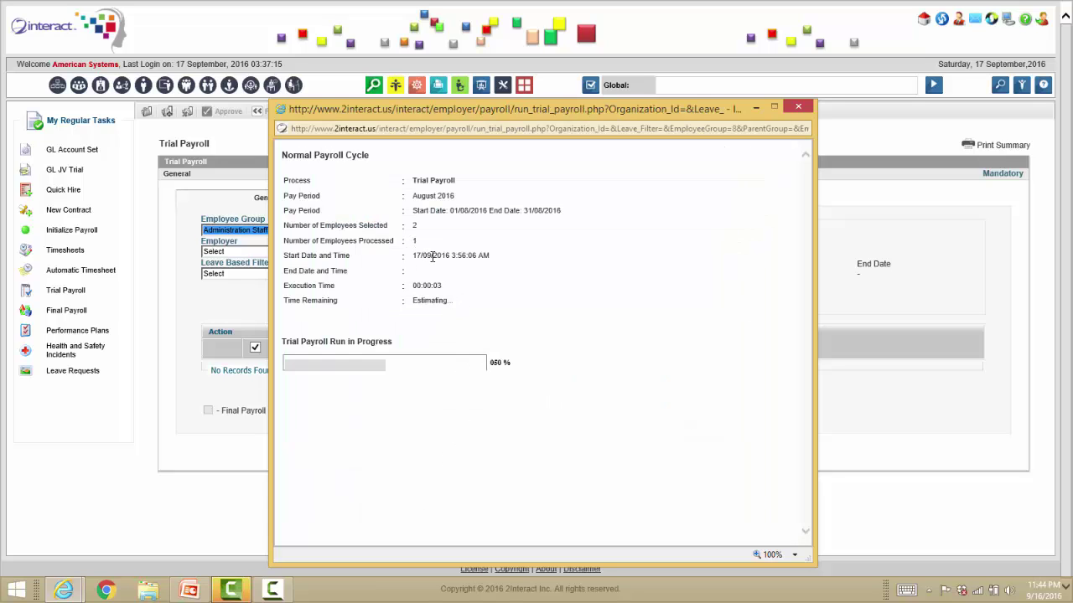
left_click(616, 346)
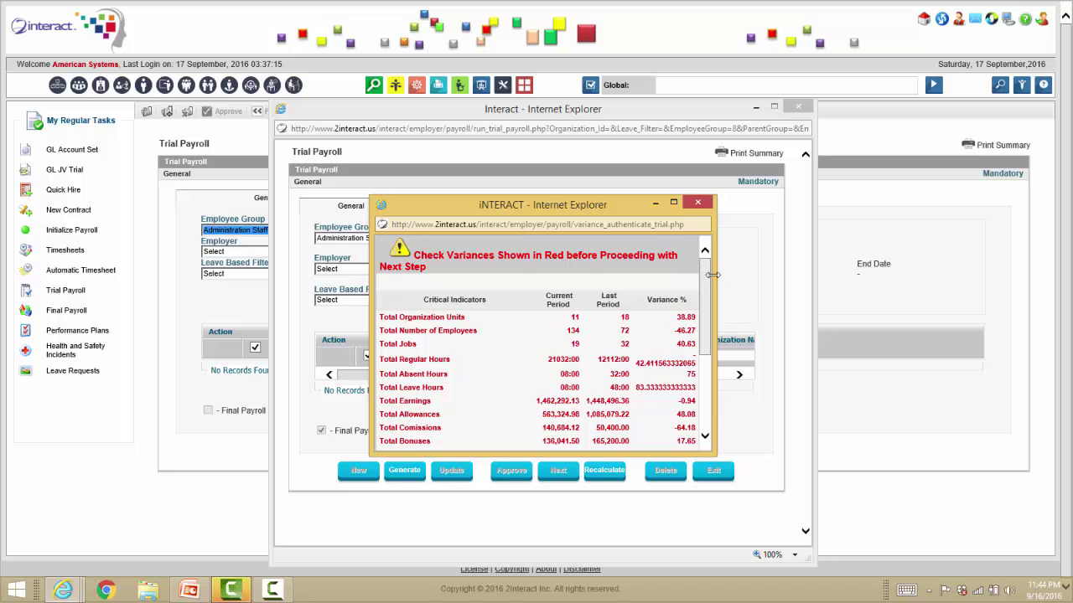
Review the widened variance report, then close it and the trial payroll results window.
left_click_drag(715, 276, 793, 260)
scroll(775, 263, "down", 5)
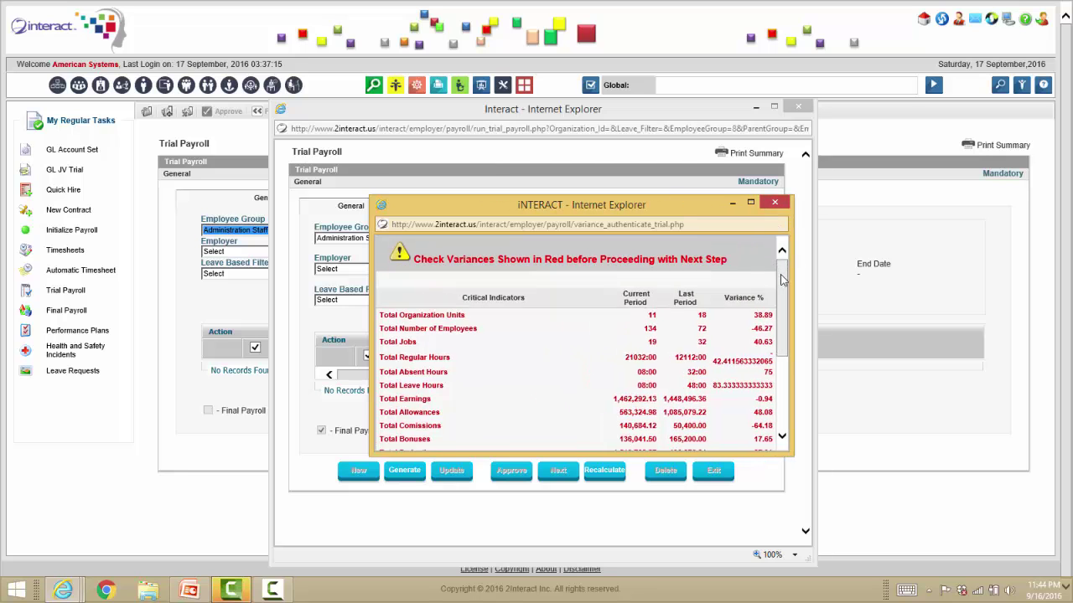
scroll(775, 263, "up", 5)
left_click(775, 203)
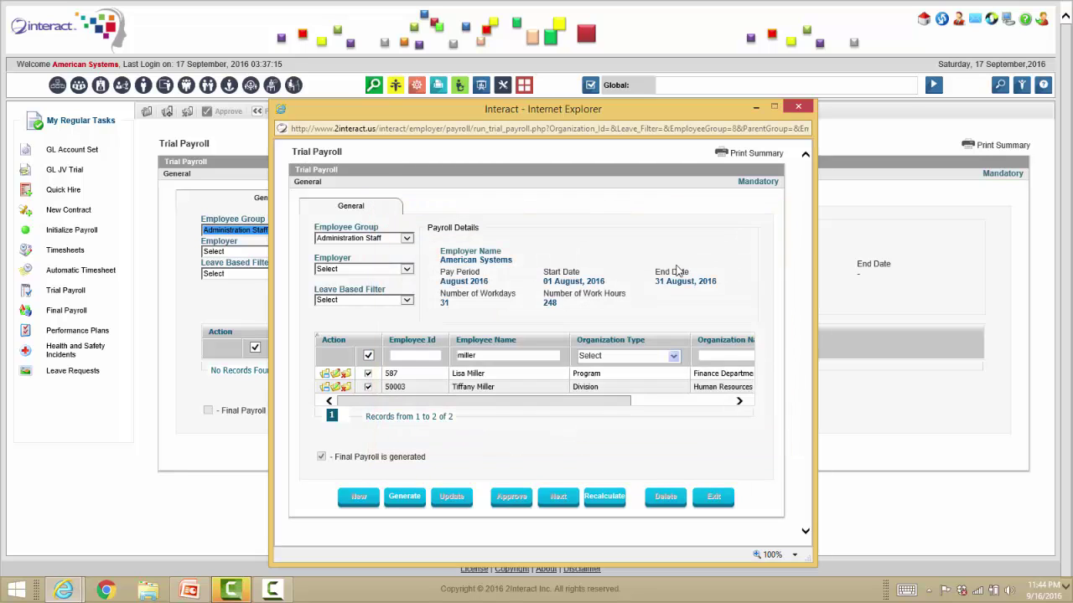
left_click(325, 376)
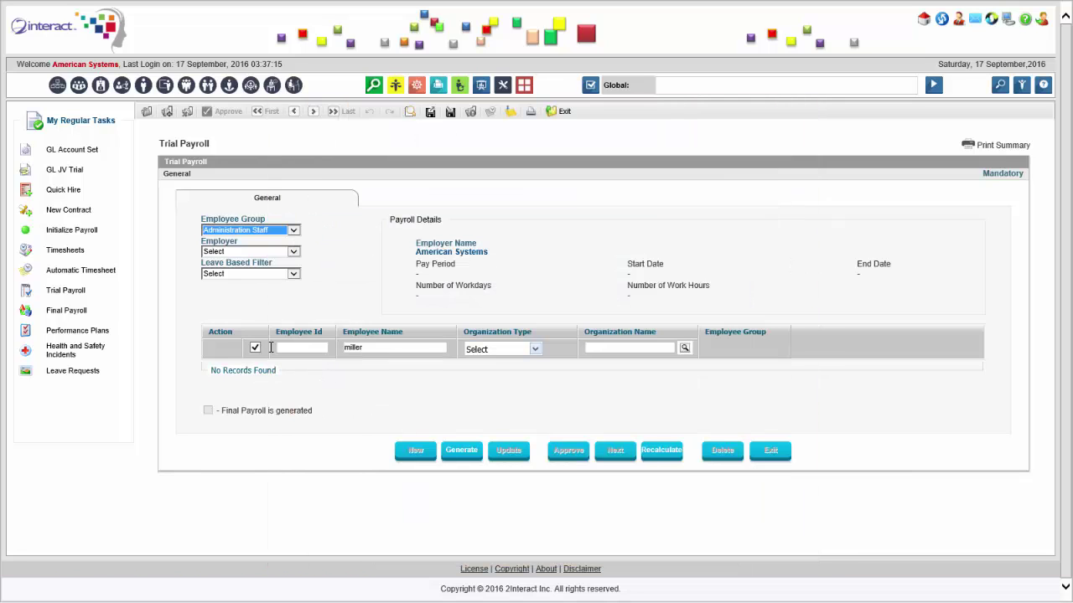
Review the employee's August 2016 pay details, then start the Final Payroll process.
left_click(124, 291)
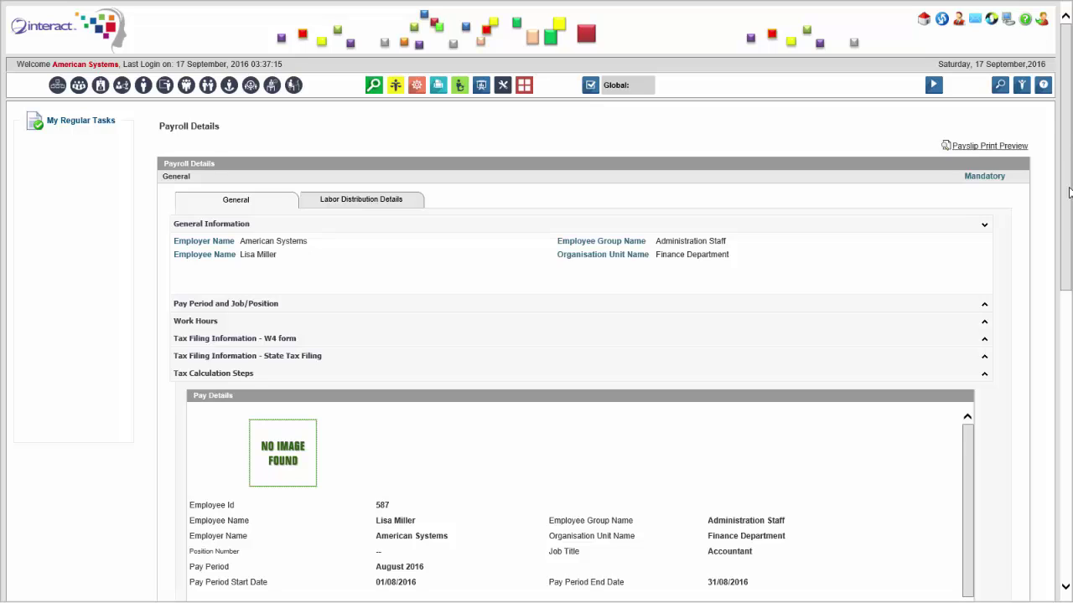
scroll(1069, 167, "down", 3)
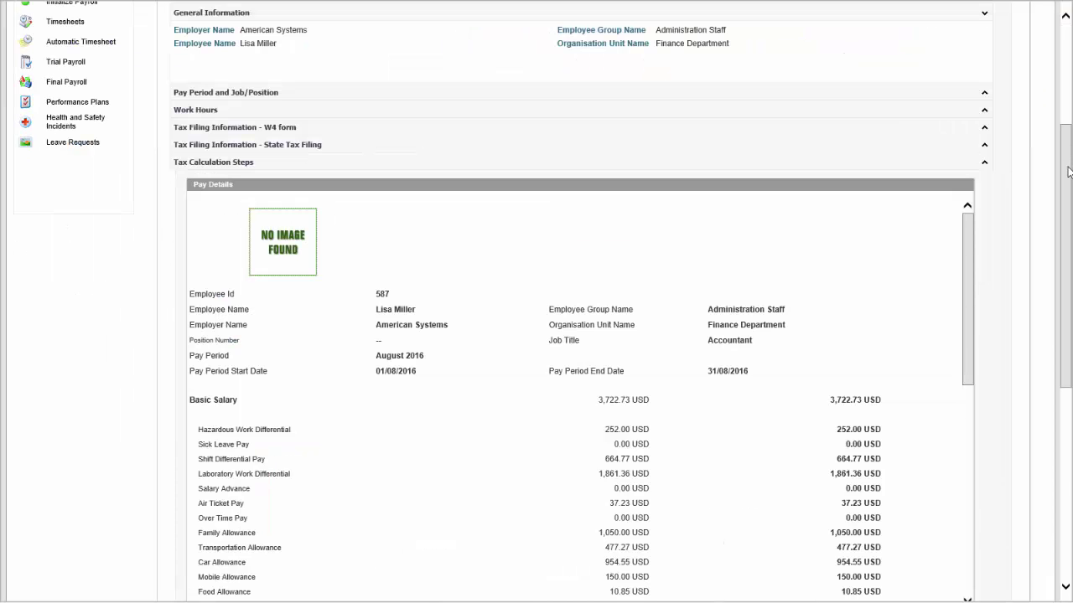
scroll(1069, 172, "down", 3)
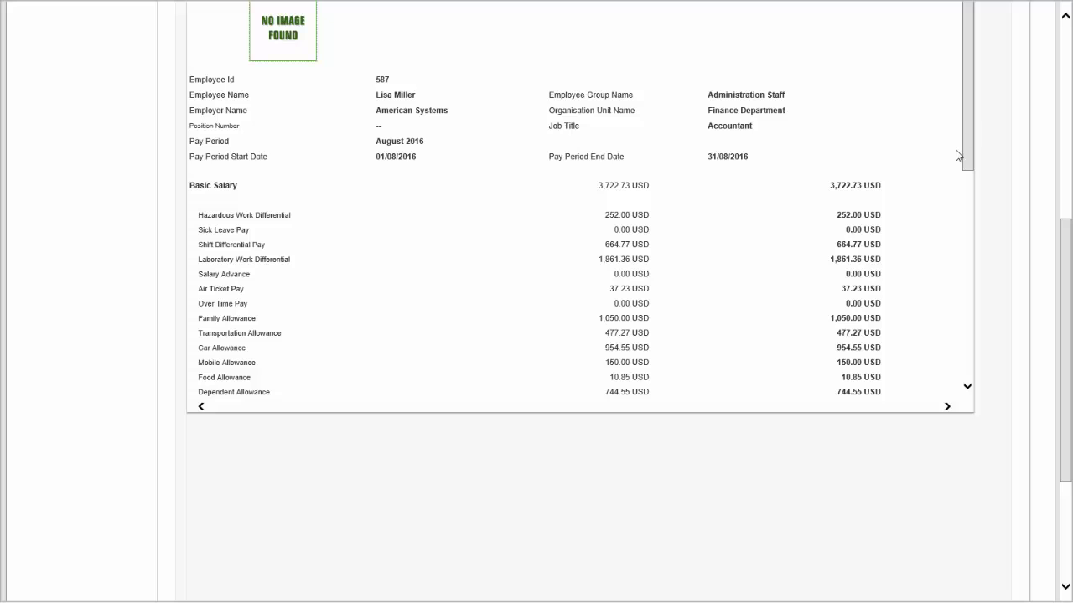
mouse_move(967, 141)
left_mouse_down()
mouse_move(981, 292)
mouse_move(969, 148)
left_mouse_up()
scroll(1069, 248, "up", 5)
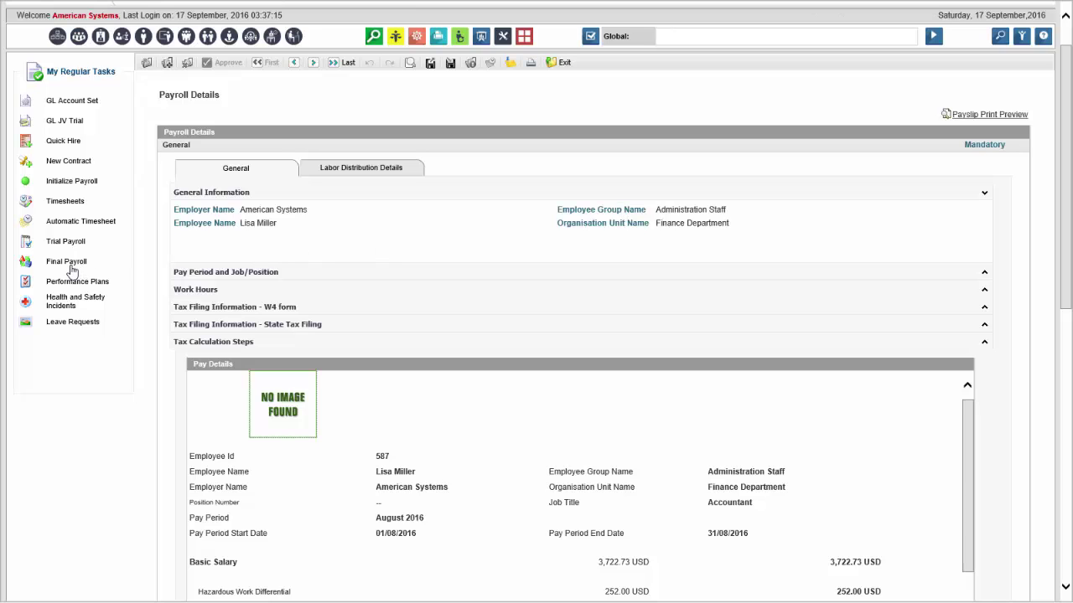
left_click(72, 265)
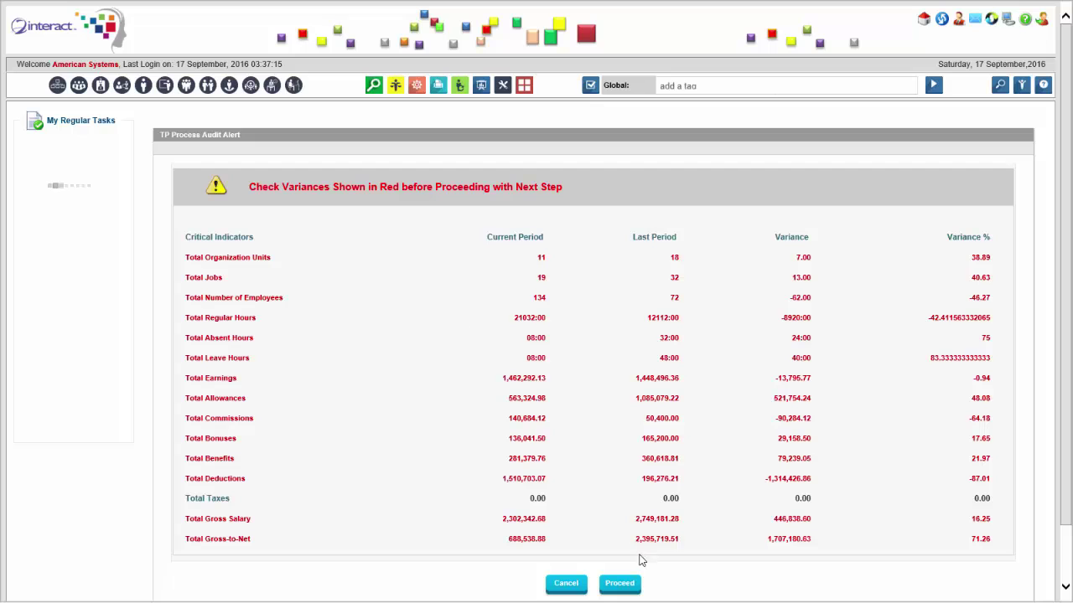
Proceed past the variance warning and submit the variance override user ID and password.
left_click(620, 582)
left_click(600, 345)
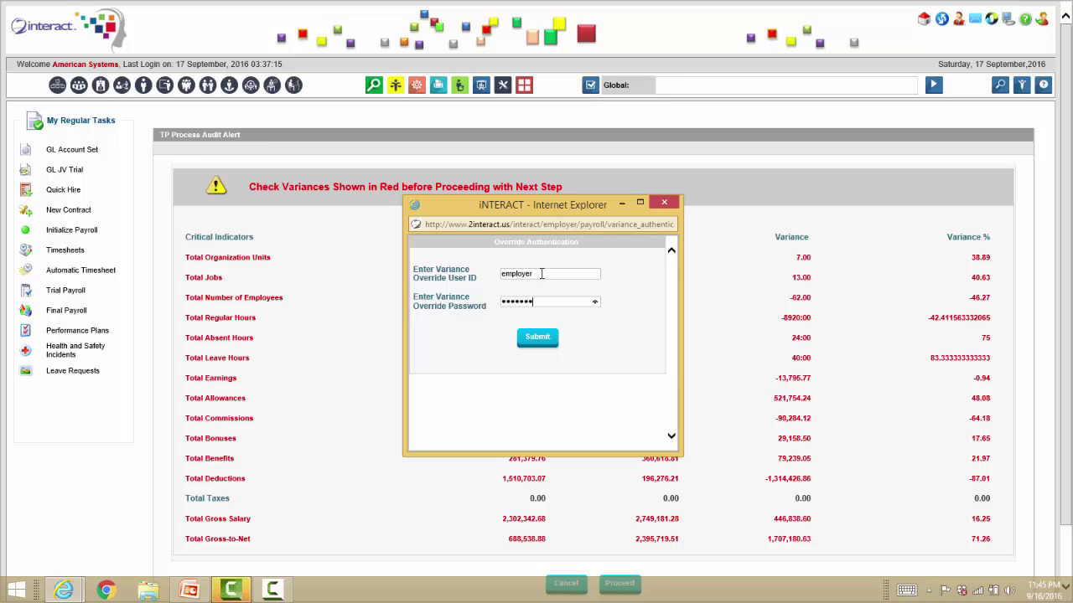
key("Return")
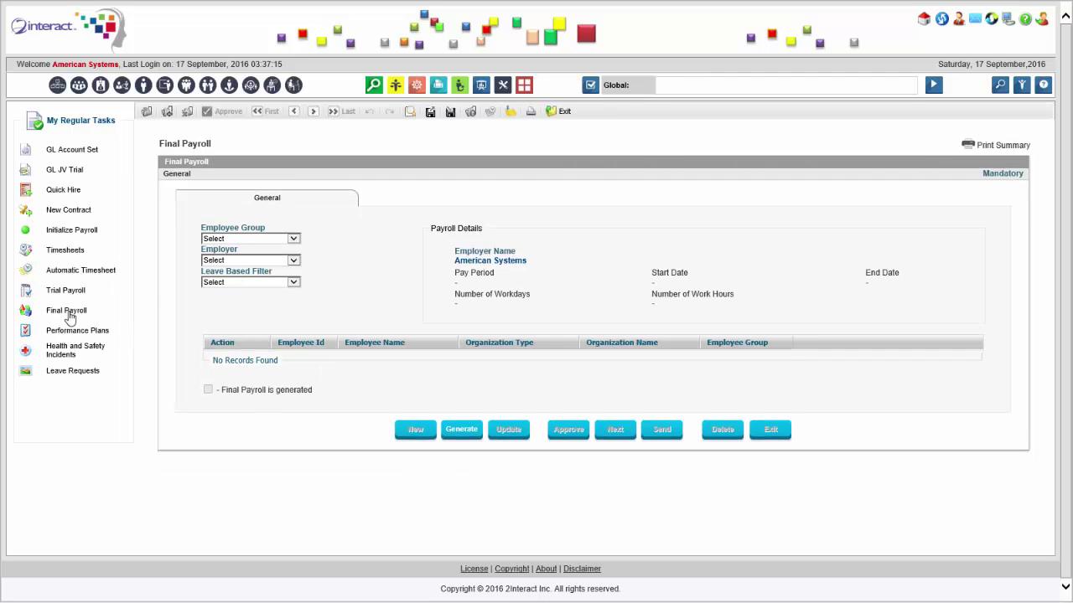
Generate the August 2016 final payroll for Administration Staff employees filtered by 'mille'.
left_click(376, 358)
type("miller")
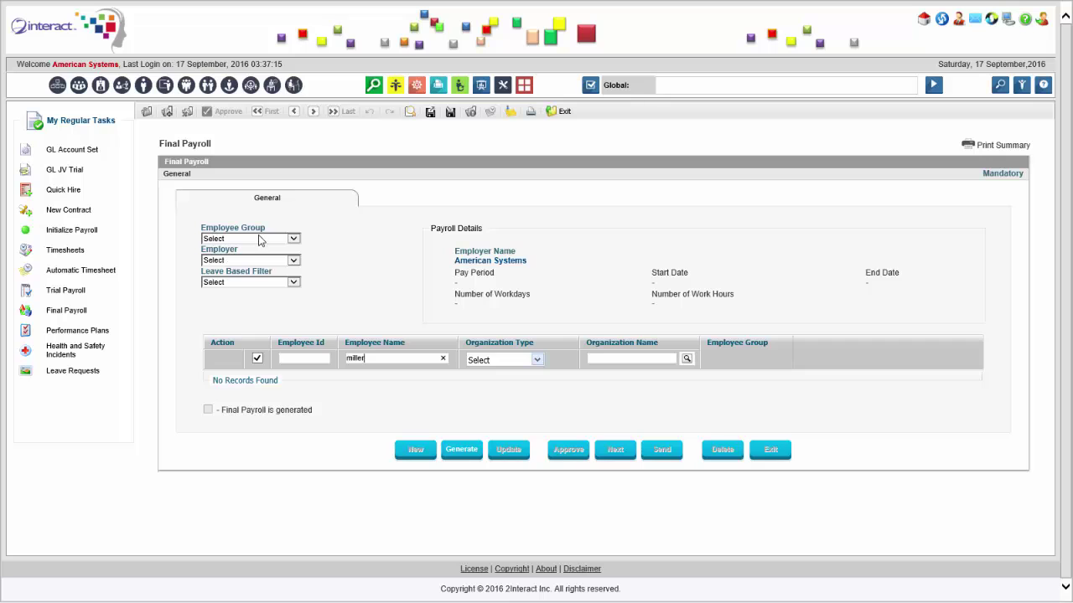
left_click(263, 239)
left_click(260, 255)
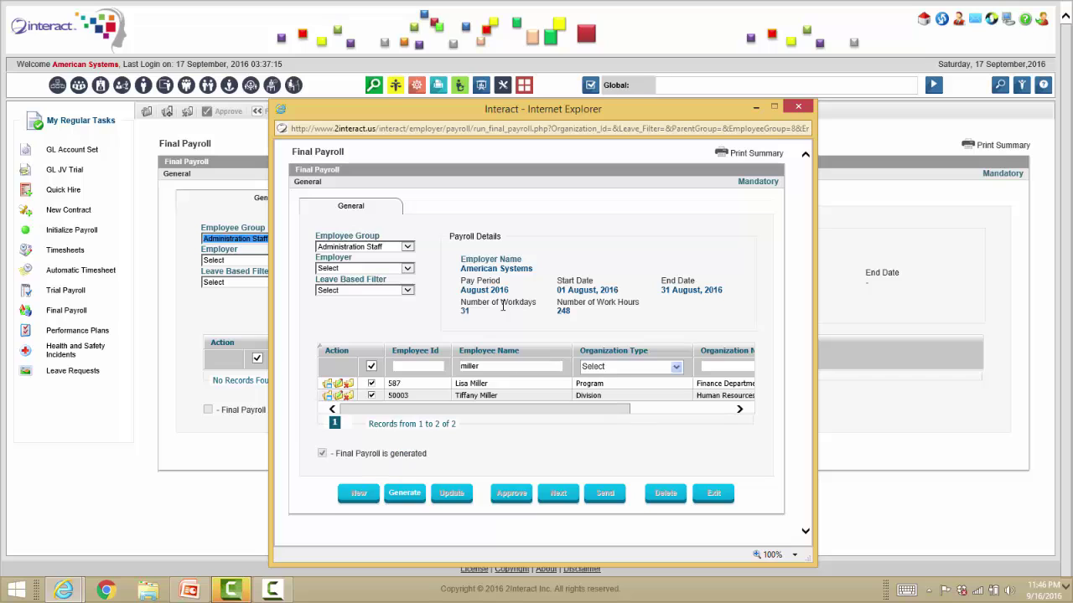
left_click(406, 493)
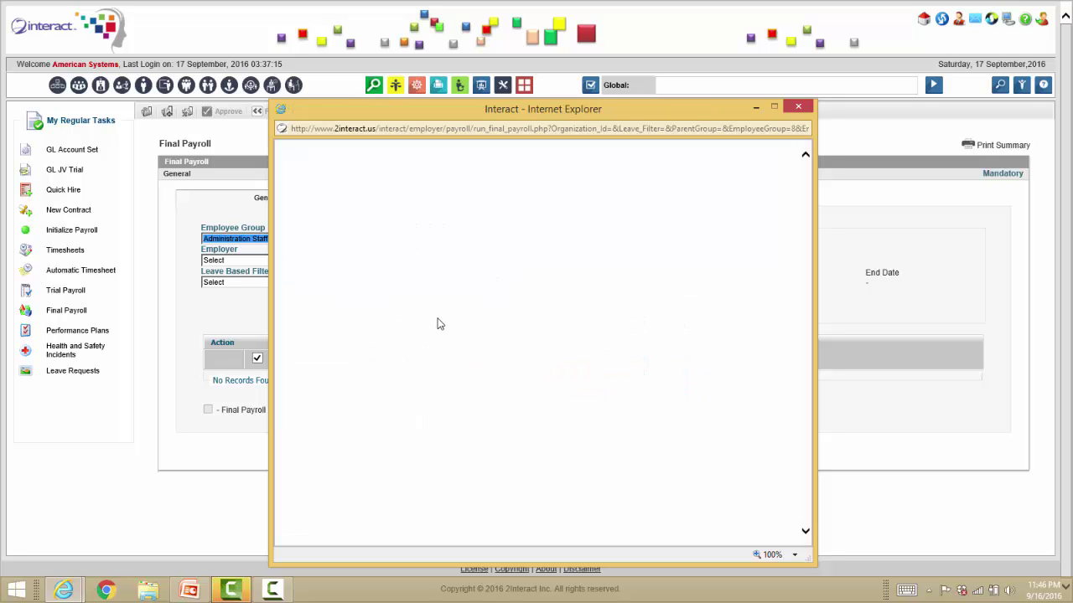
left_click(647, 344)
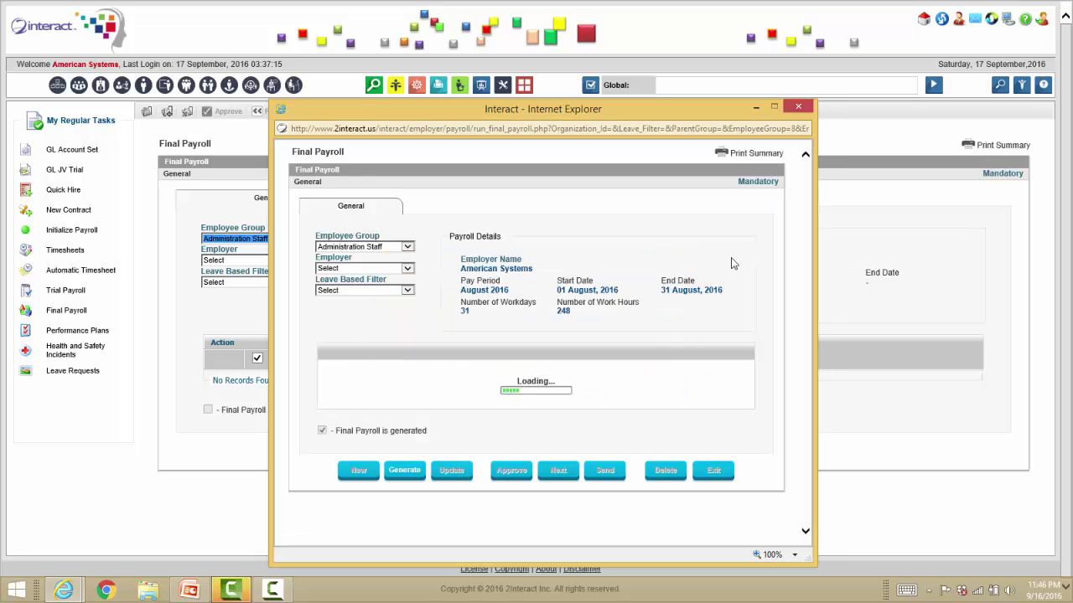
left_click(797, 108)
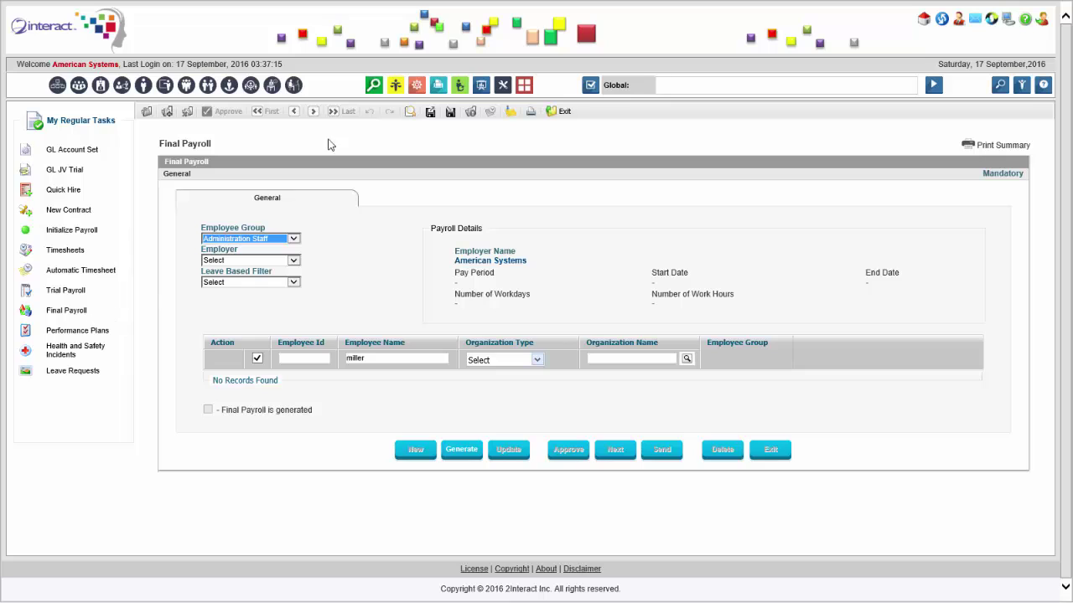
Find the Payroll Parameters Setup policy with 'payroll pa' and show its payroll calendar.
left_click(717, 86)
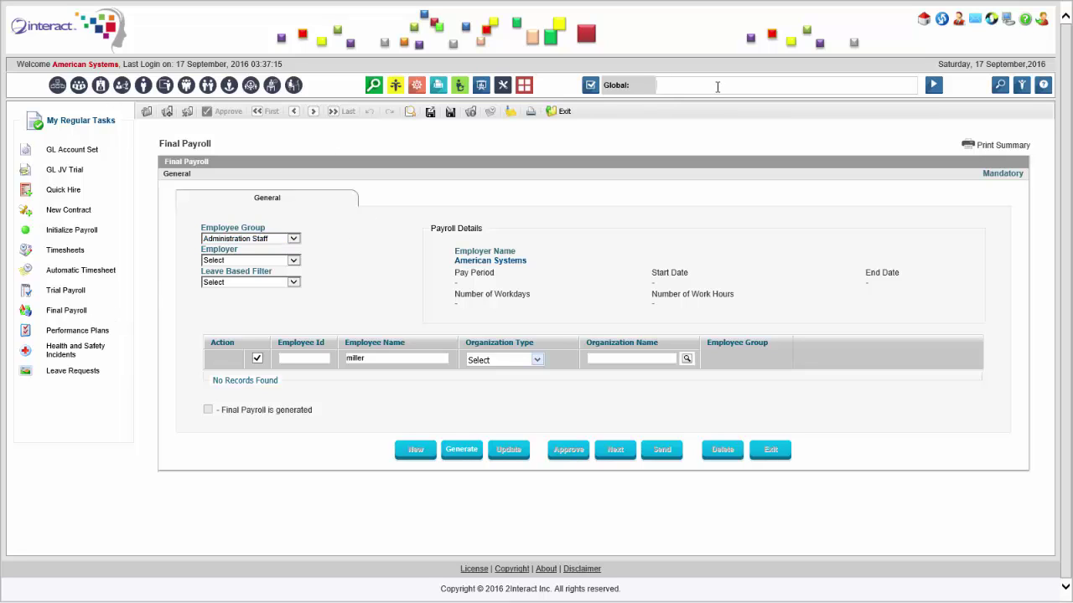
type("payroll pa")
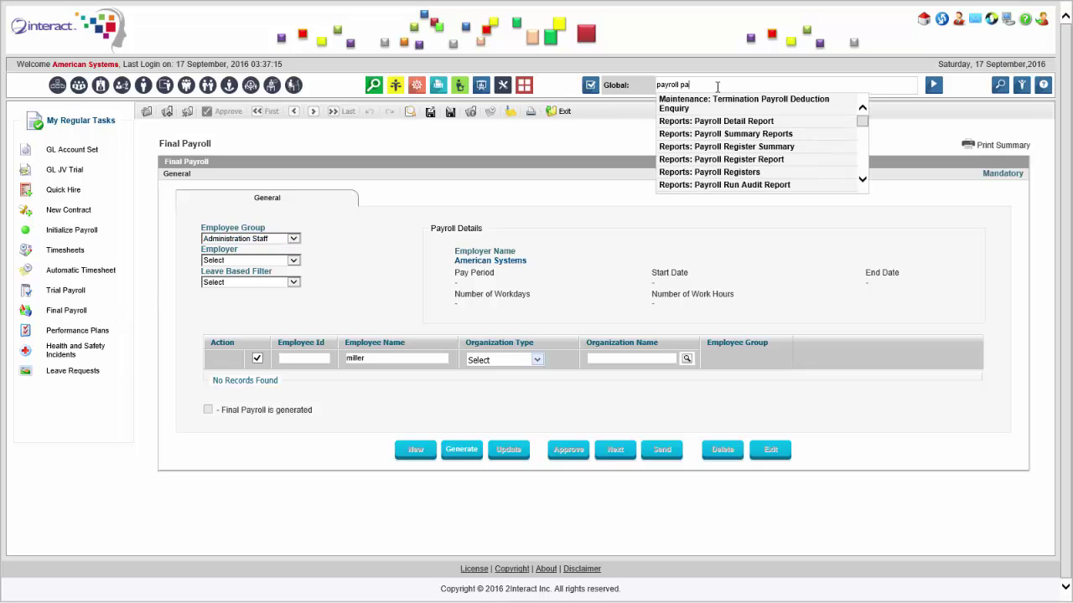
key("Return")
left_click(935, 85)
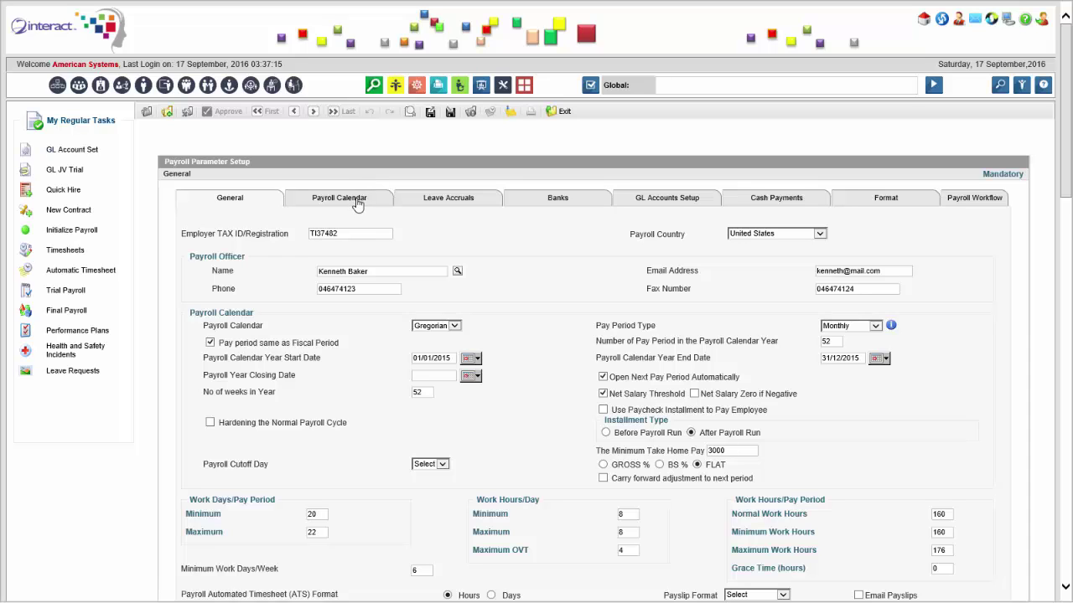
left_click(357, 204)
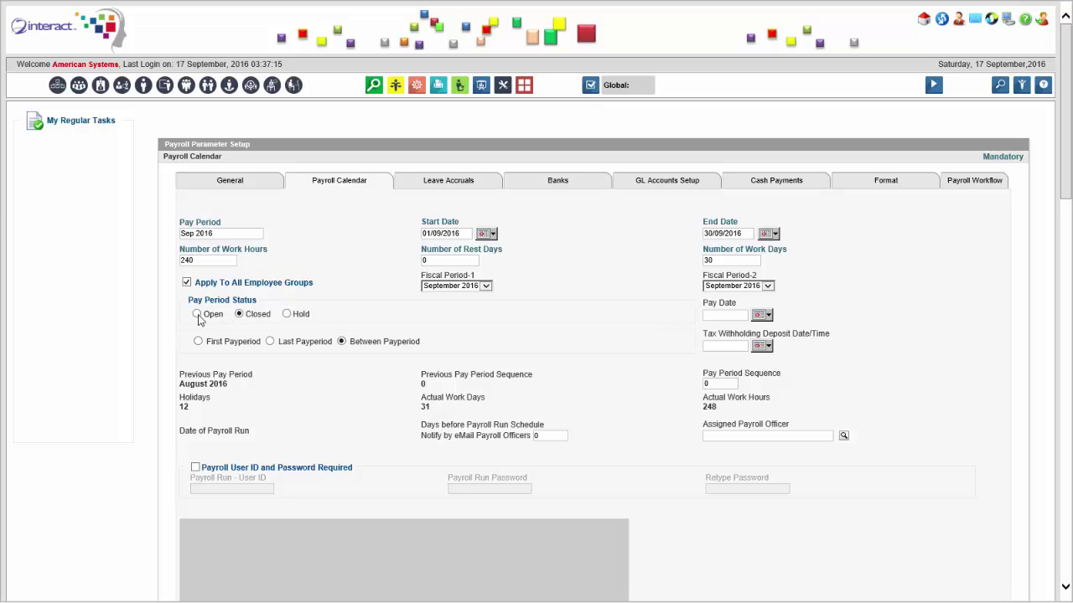
Set the Sep 2016 pay period to Open with Open All Employee Groups Pay Period ticked.
left_click(197, 331)
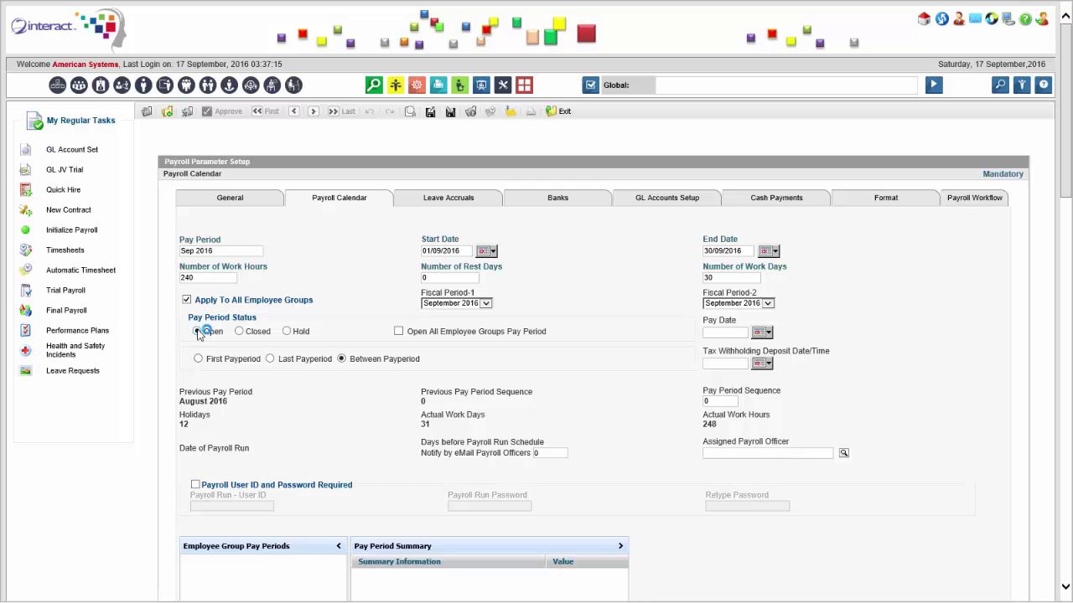
left_click(398, 331)
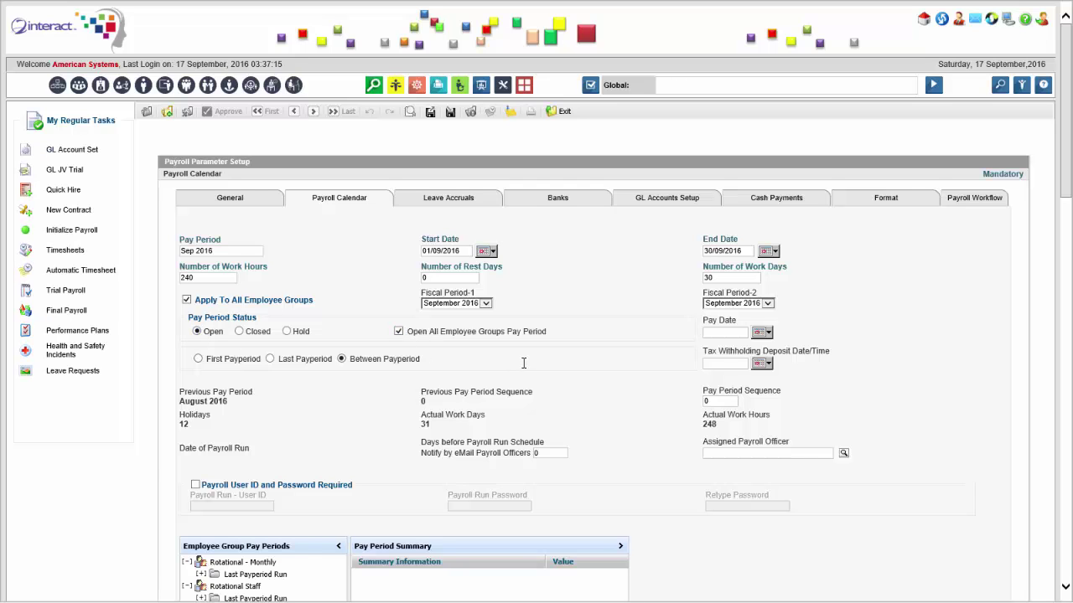
scroll(524, 363, "down", 5)
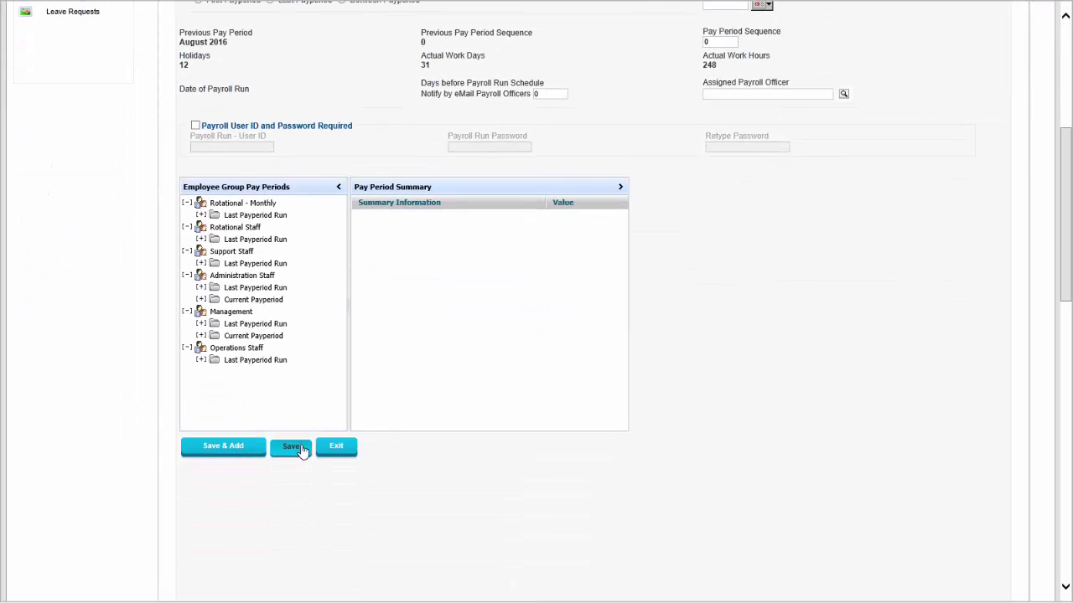
scroll(403, 205, "up", 2)
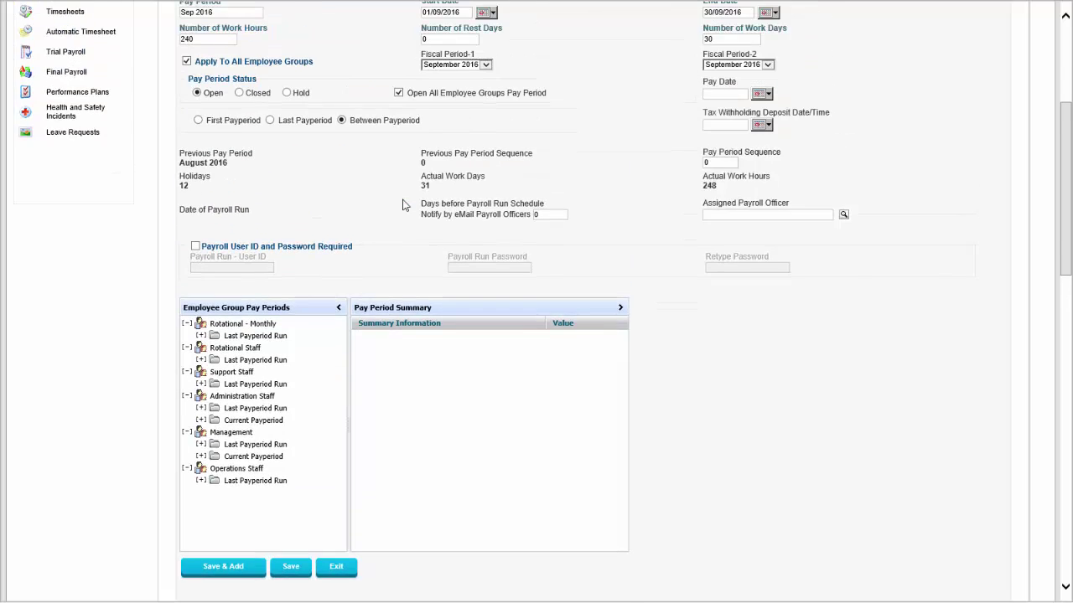
scroll(403, 205, "up", 1)
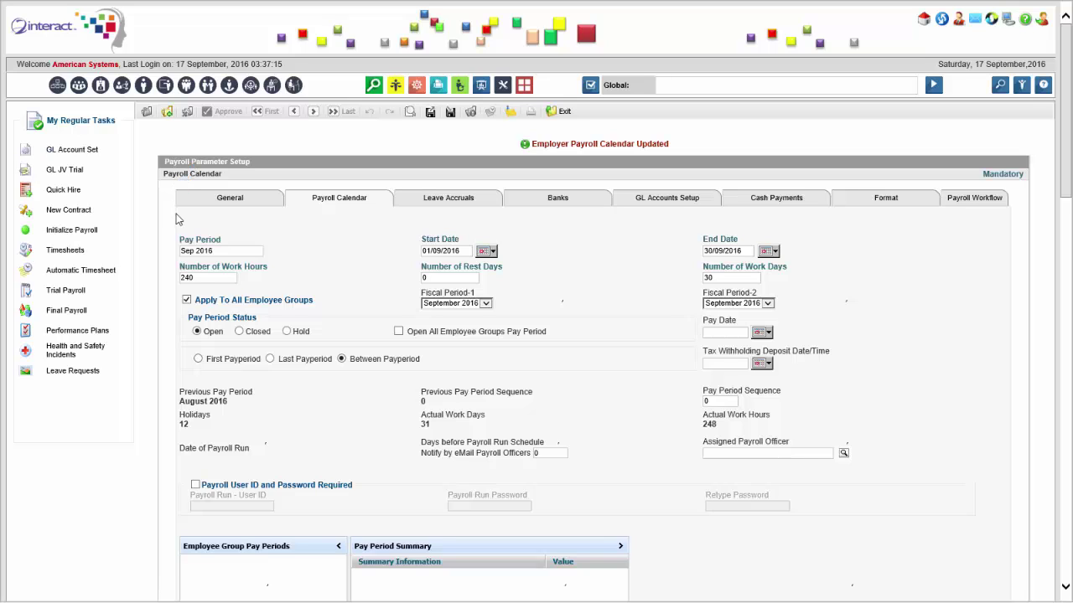
Search the global box for termination and open the Employee Termination activity form.
left_click(732, 85)
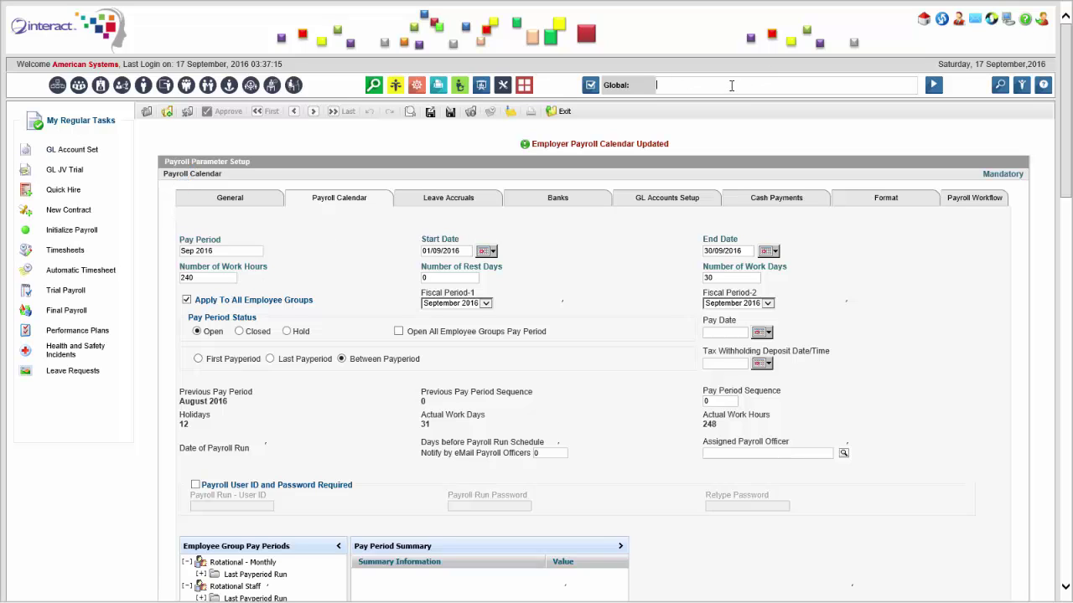
type("terminate")
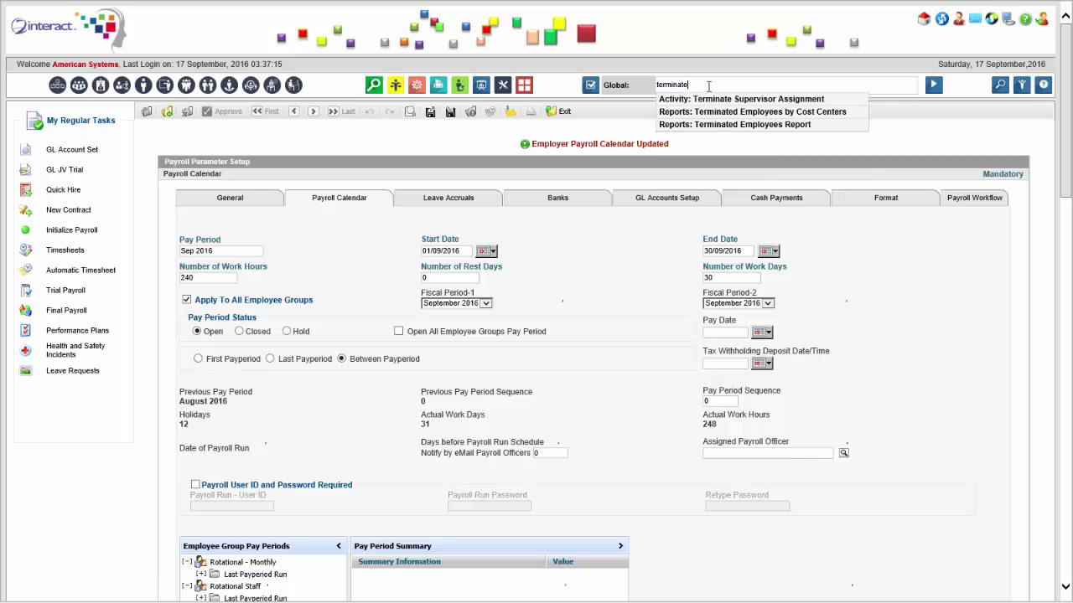
key("ctrl+a")
key("BackSpace")
type("t")
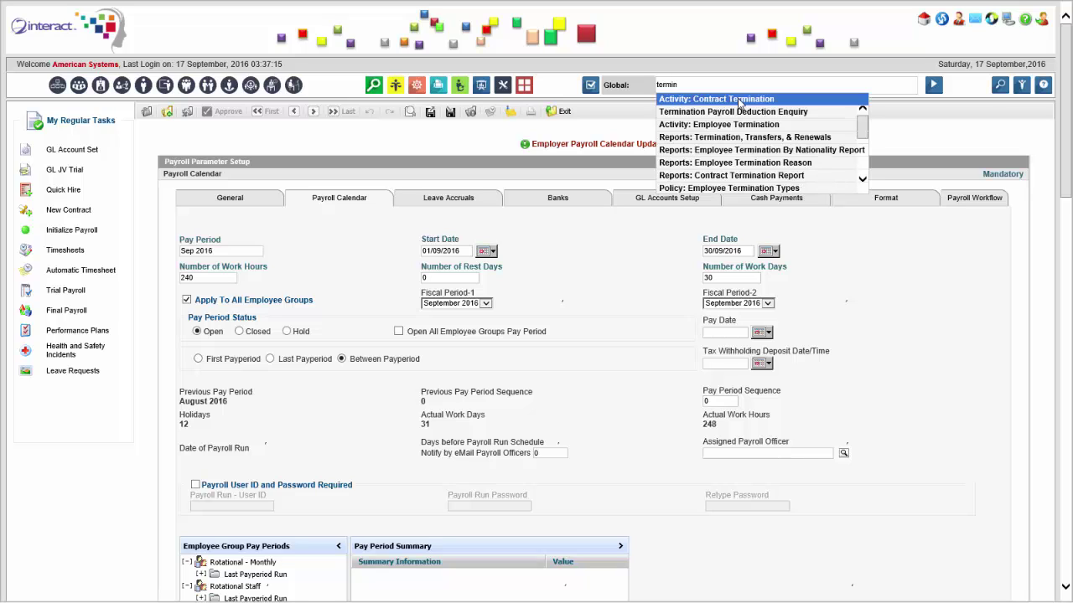
left_click(787, 126)
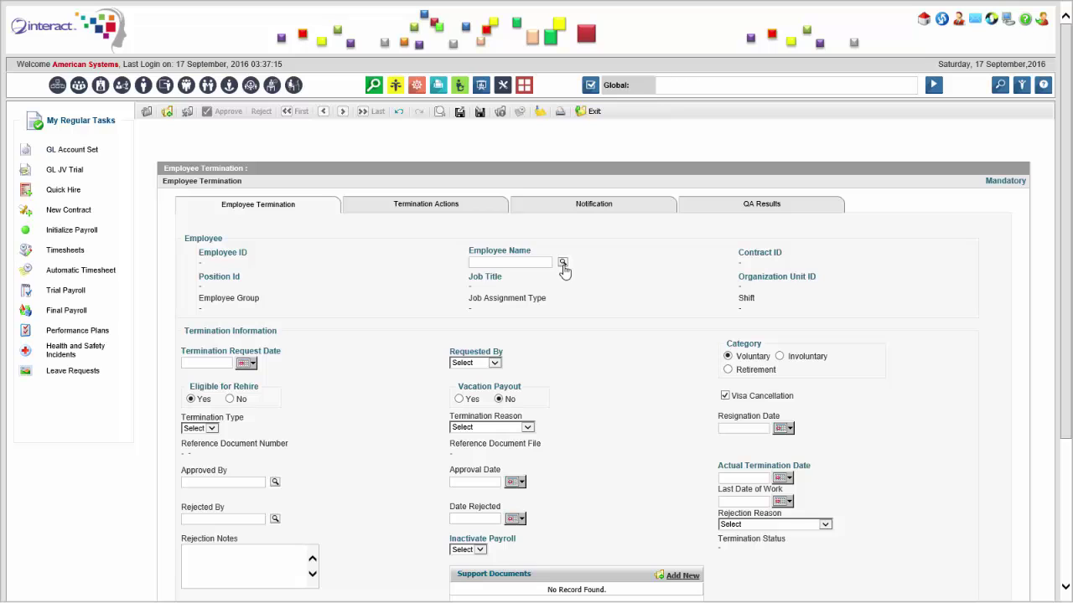
Look up and select the Administration Staff accountant as the employee to terminate.
left_click(562, 264)
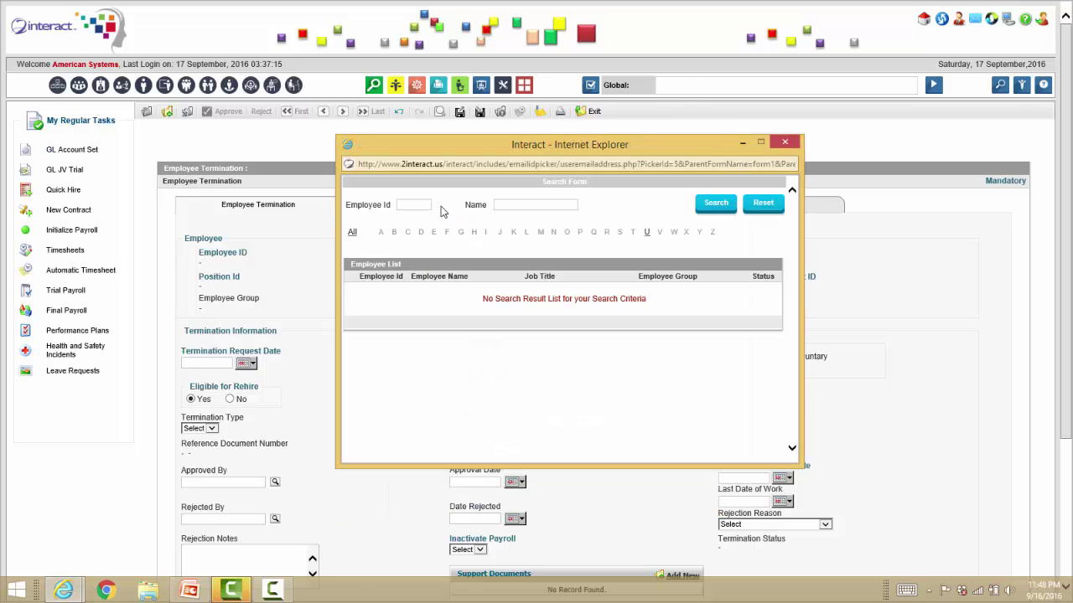
left_click(524, 202)
type("lisa")
key("Return")
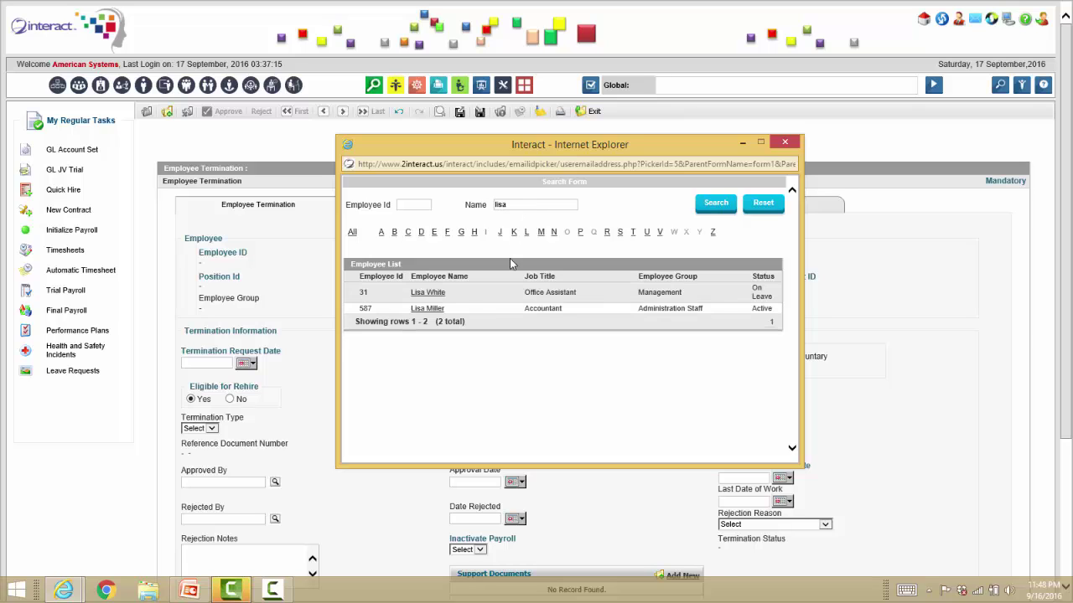
left_click(427, 314)
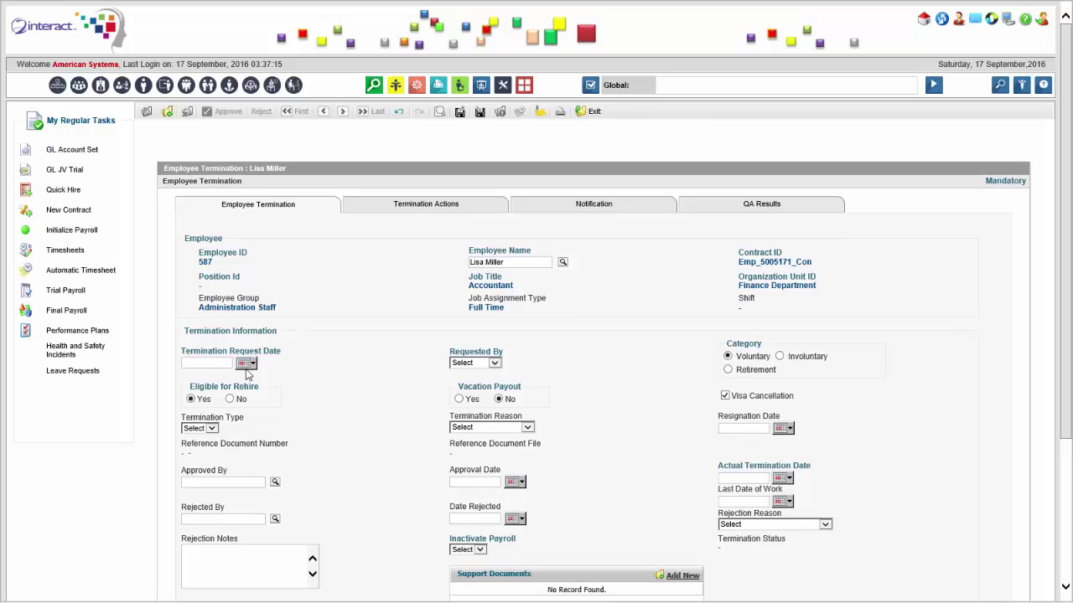
left_click(247, 363)
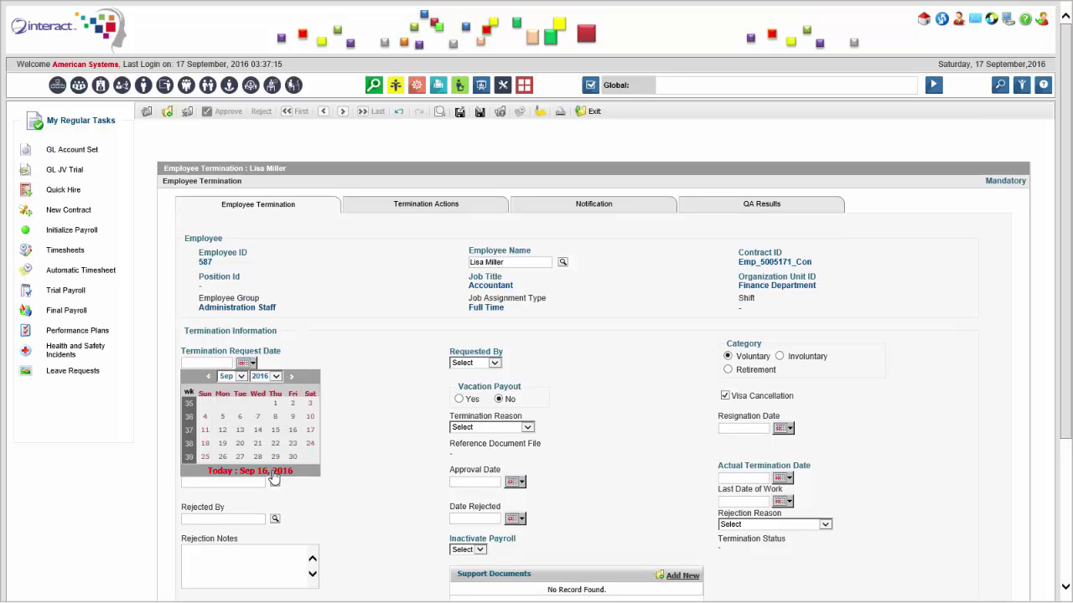
Set request date 16/09/2016, Requested By Employee, Vacation Payout Yes, and reason Resignation.
left_click(277, 472)
left_click(494, 364)
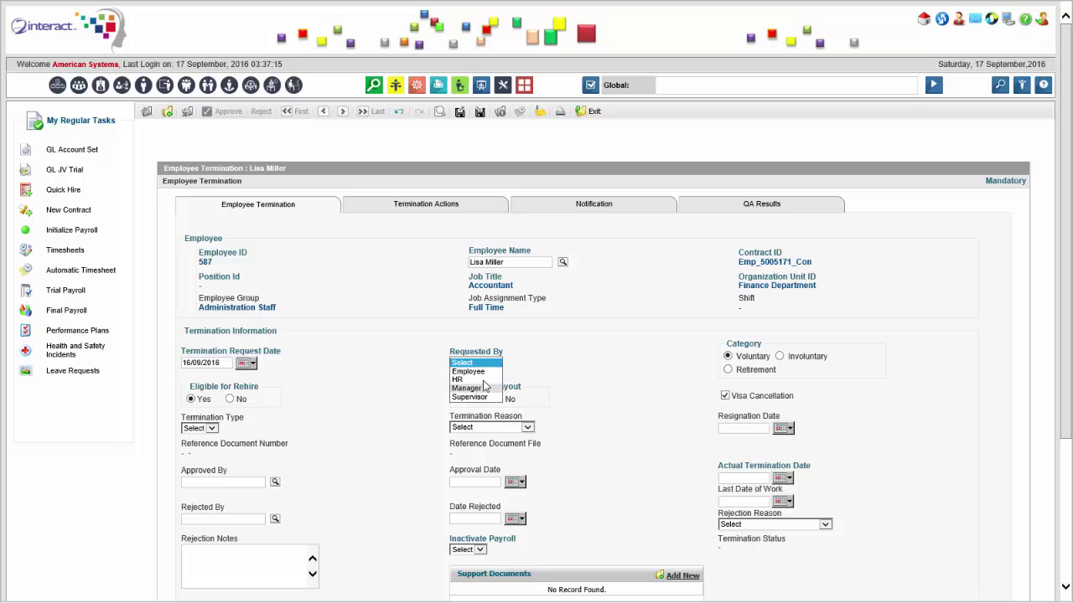
left_click(487, 372)
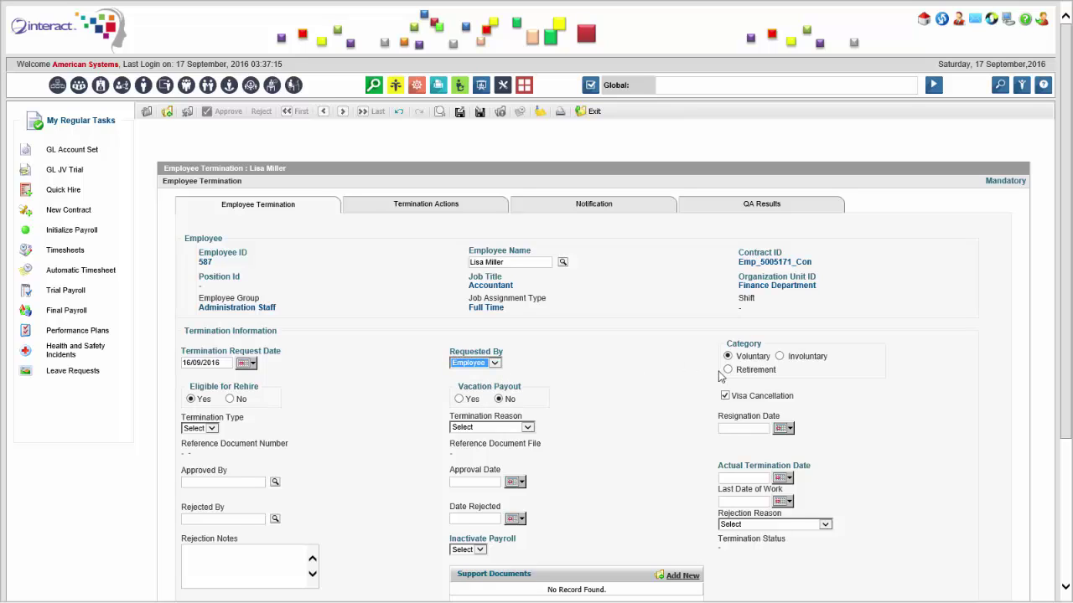
left_click(460, 399)
left_click(498, 429)
left_click(494, 444)
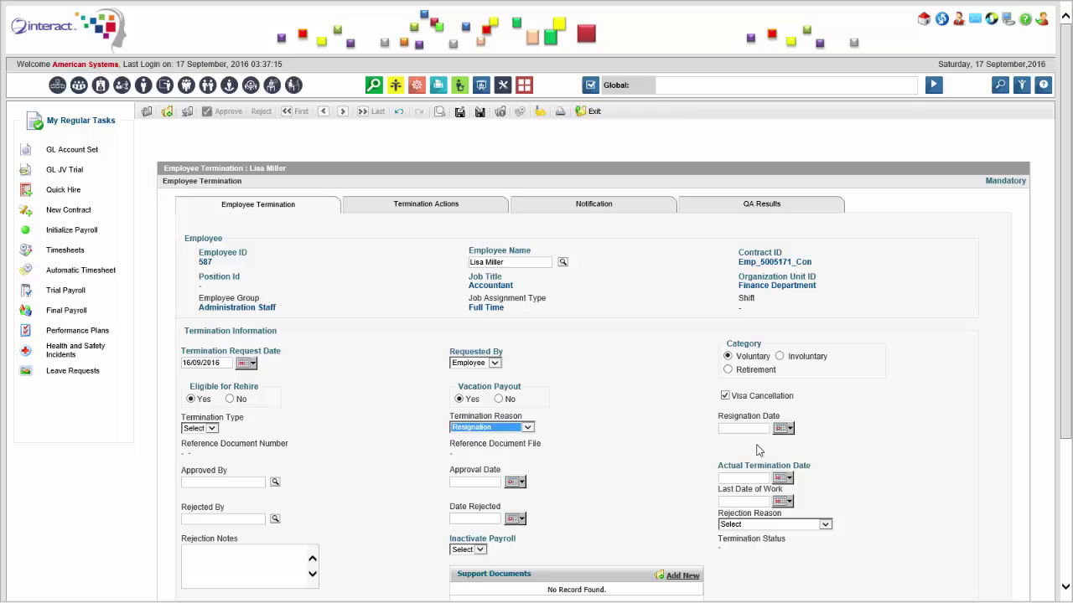
Set resignation, actual termination and last work dates to 16/09/2016, with Inactivate Payroll No.
left_click(784, 429)
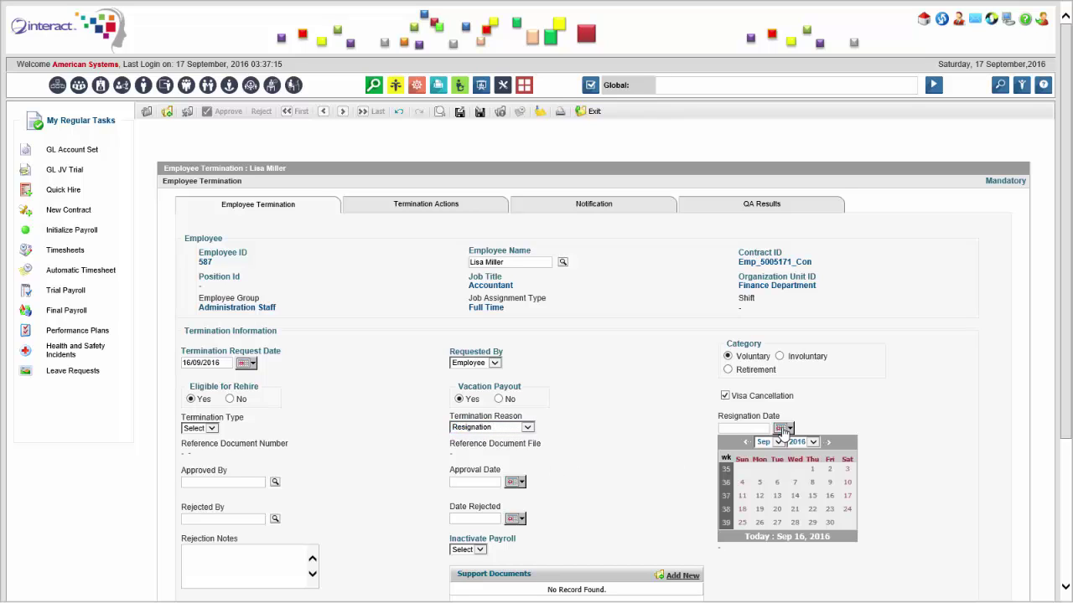
left_click(803, 538)
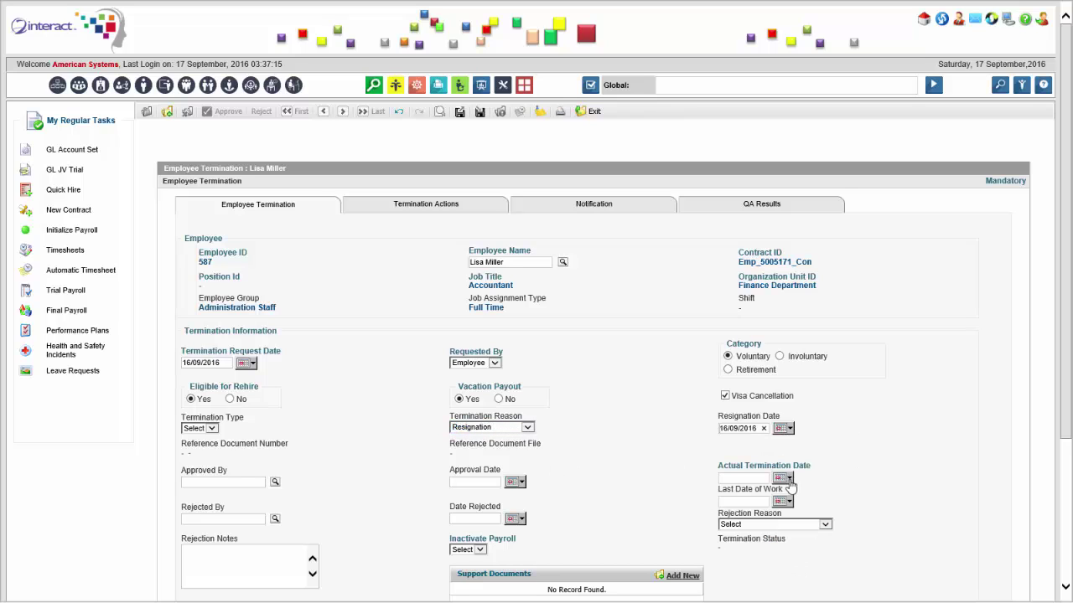
left_click(786, 478)
left_click(795, 588)
scroll(787, 378, "down", 3)
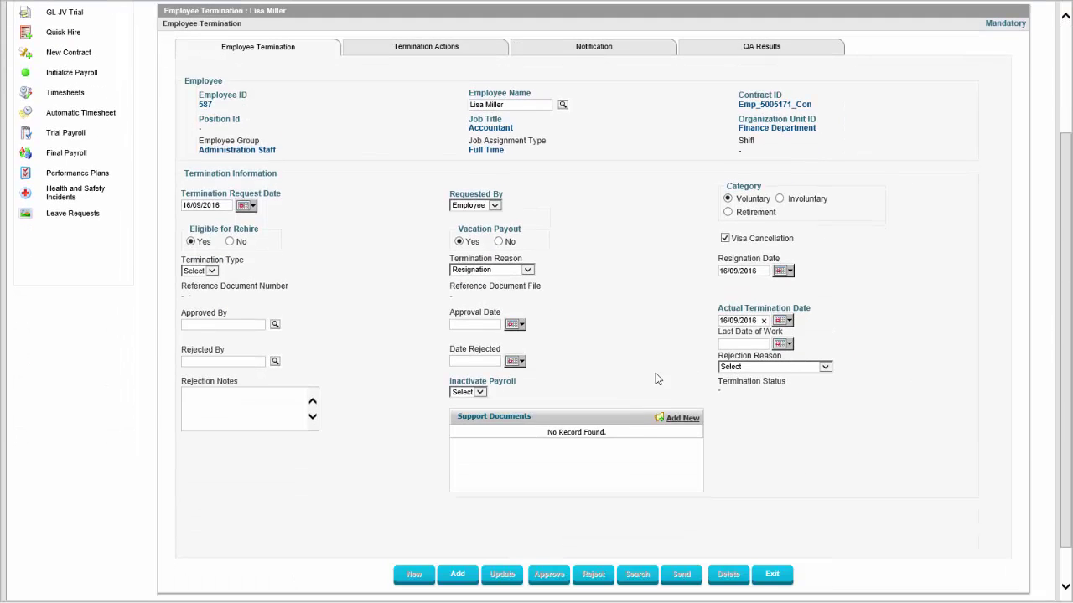
left_click(784, 345)
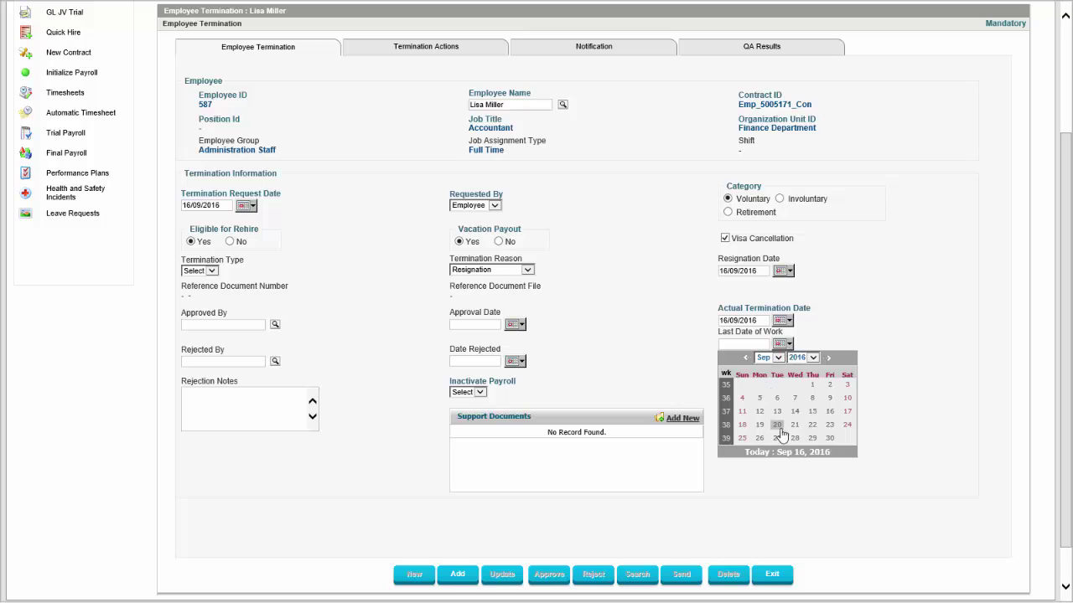
left_click(792, 453)
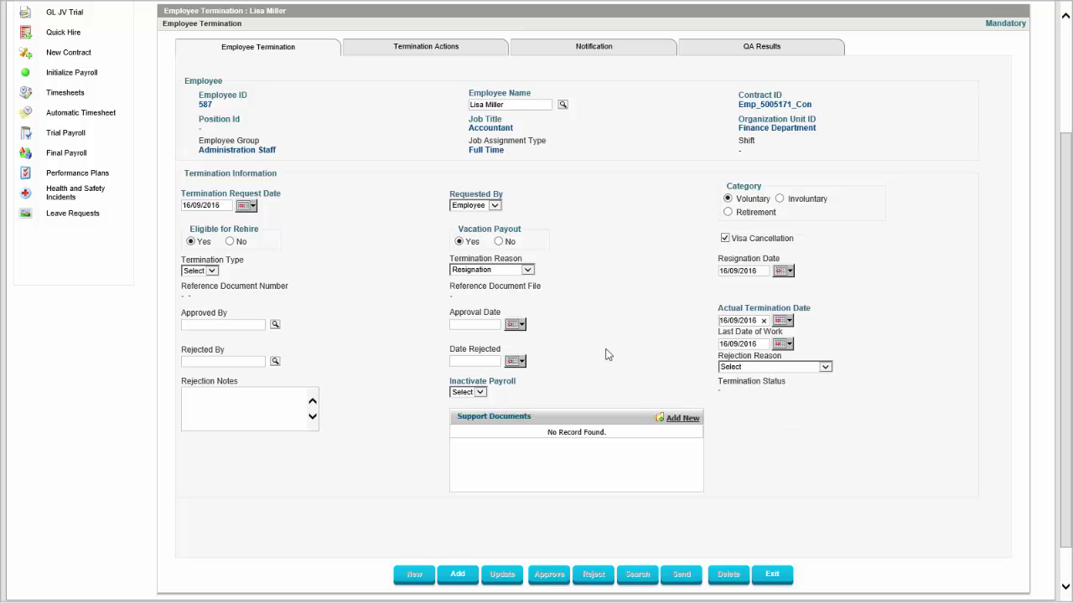
left_click(470, 392)
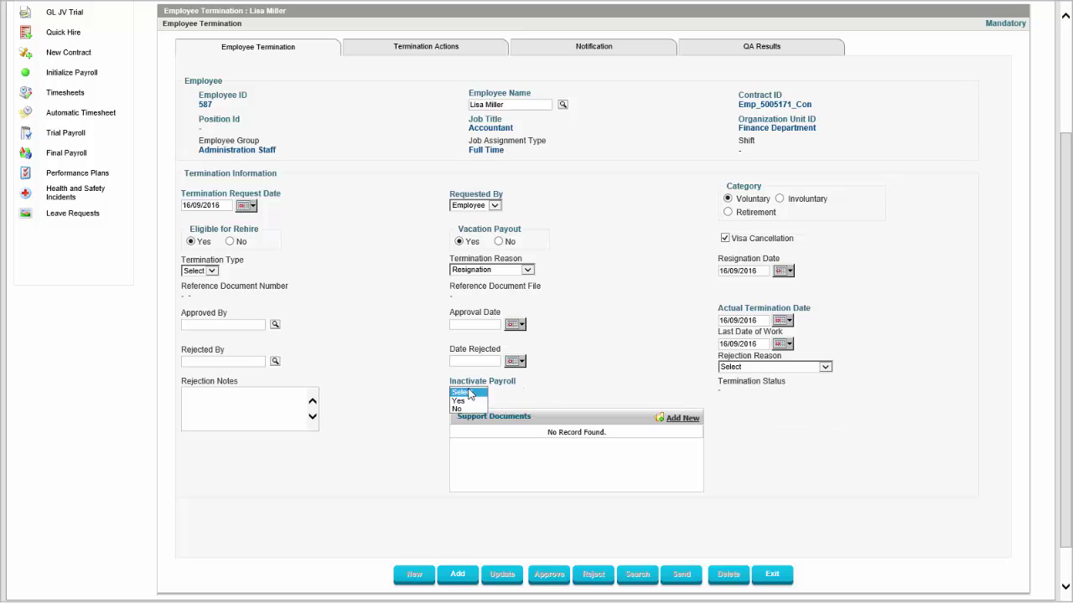
left_click(472, 408)
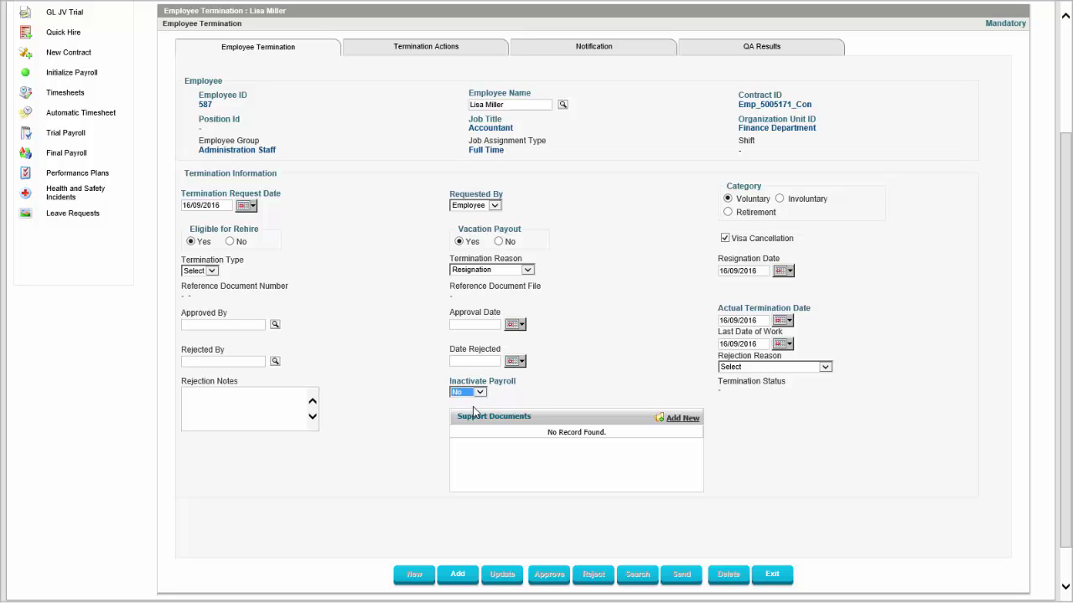
Check the document upload, Actions, Notifications and QA tabs, then add the termination request.
left_click(681, 419)
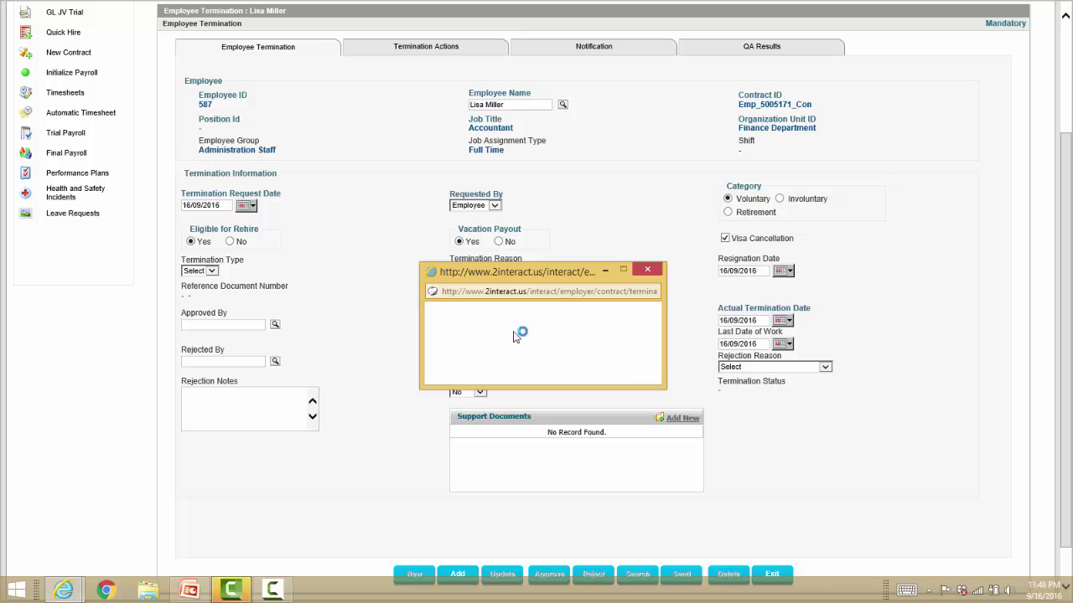
left_click(647, 270)
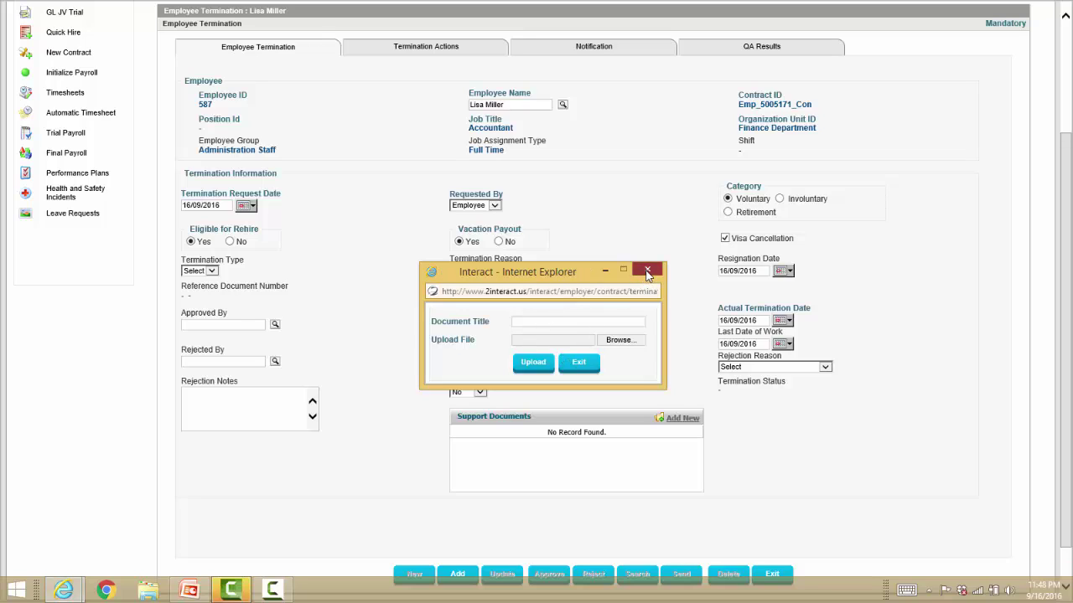
left_click(446, 54)
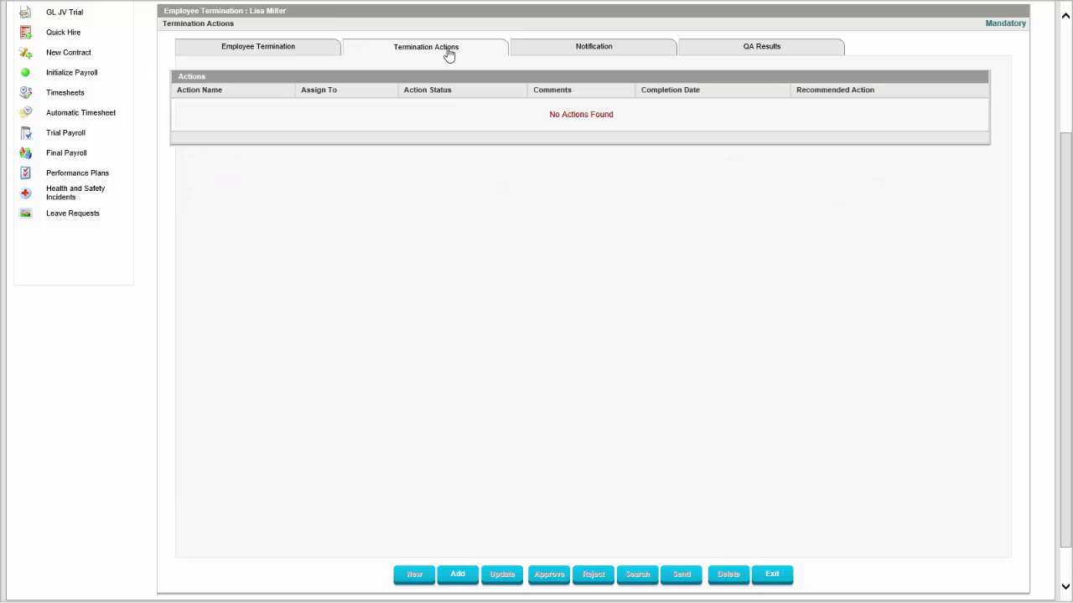
left_click(584, 52)
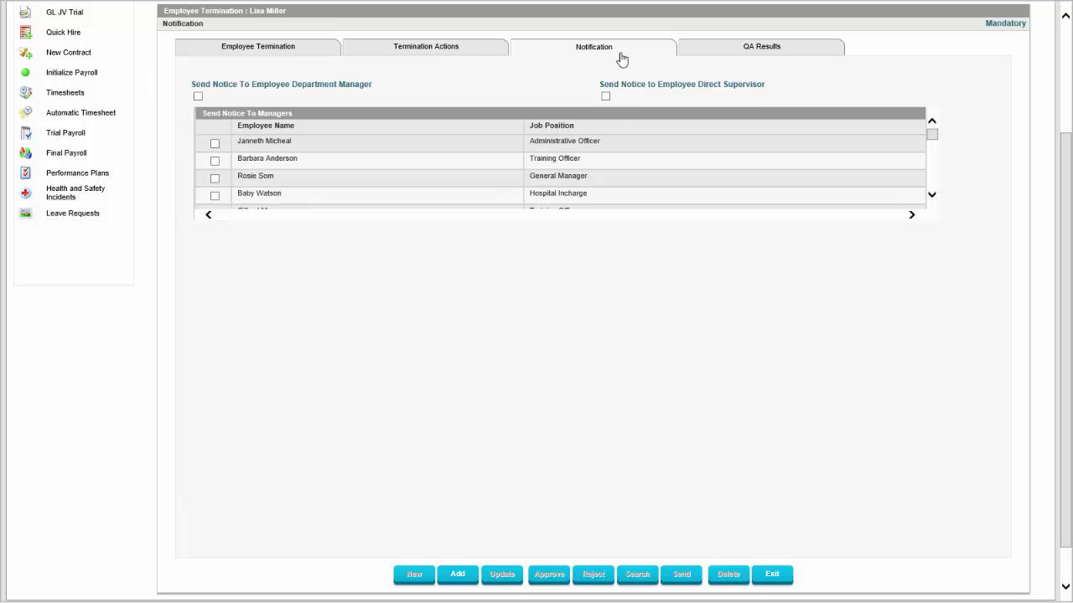
left_click(752, 52)
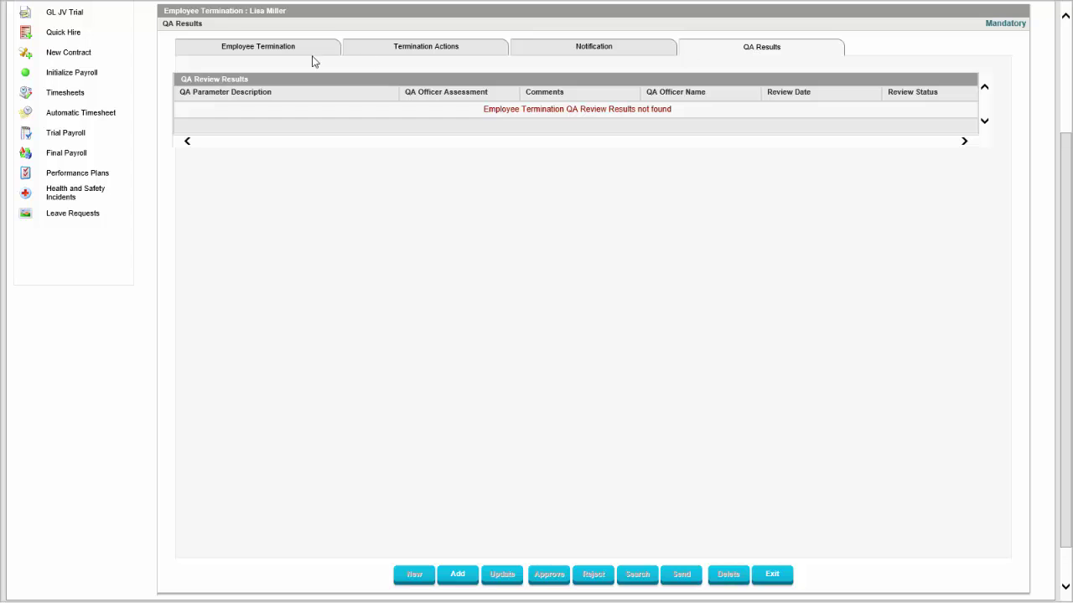
left_click(281, 51)
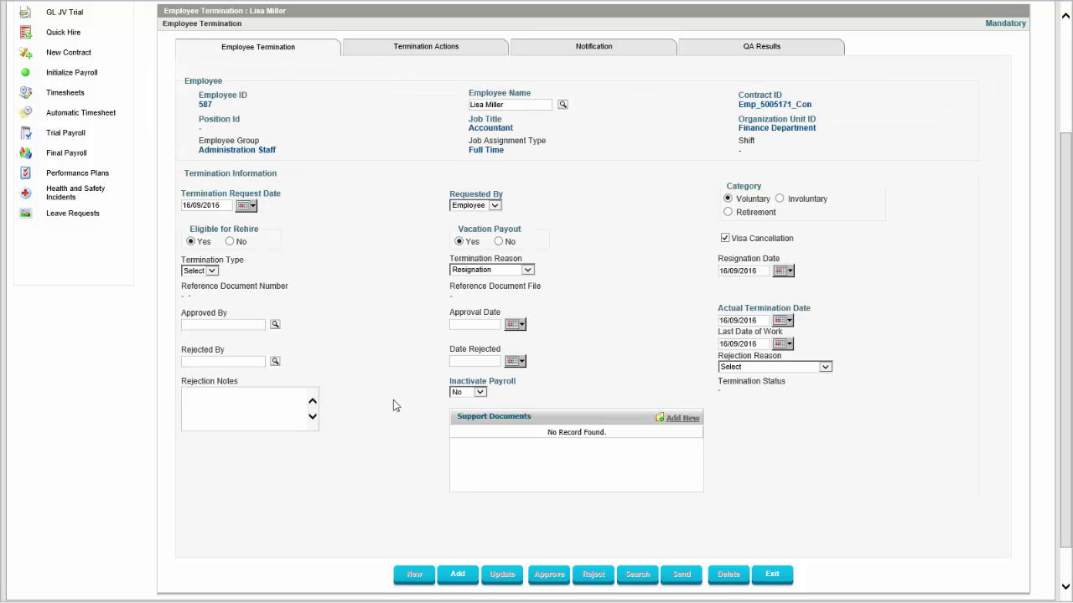
left_click(458, 575)
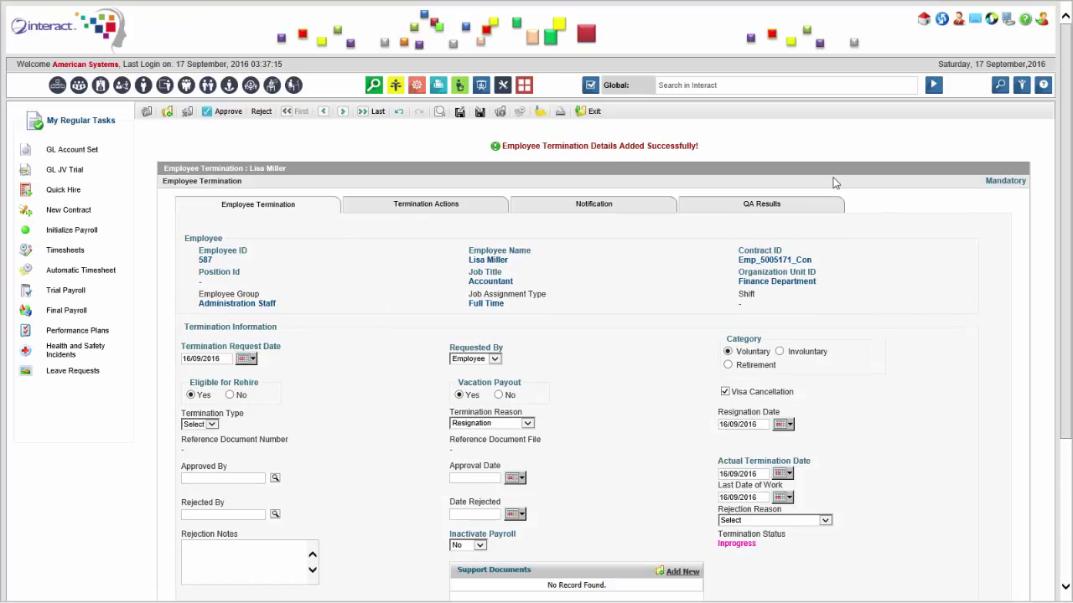
Approve the saved termination and confirm, changing its status to Terminated.
left_click(226, 113)
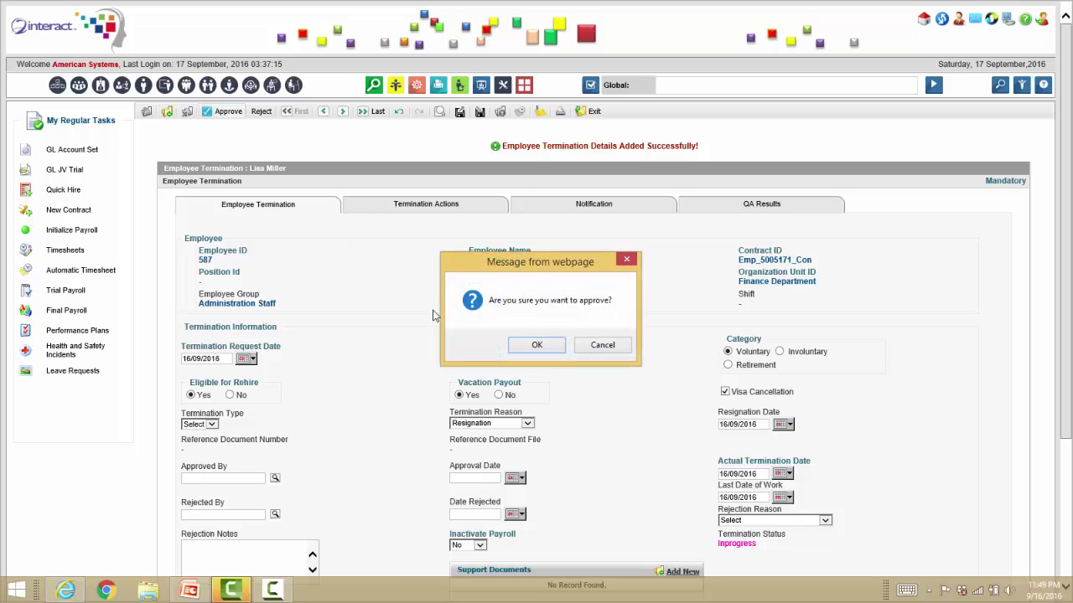
left_click(541, 345)
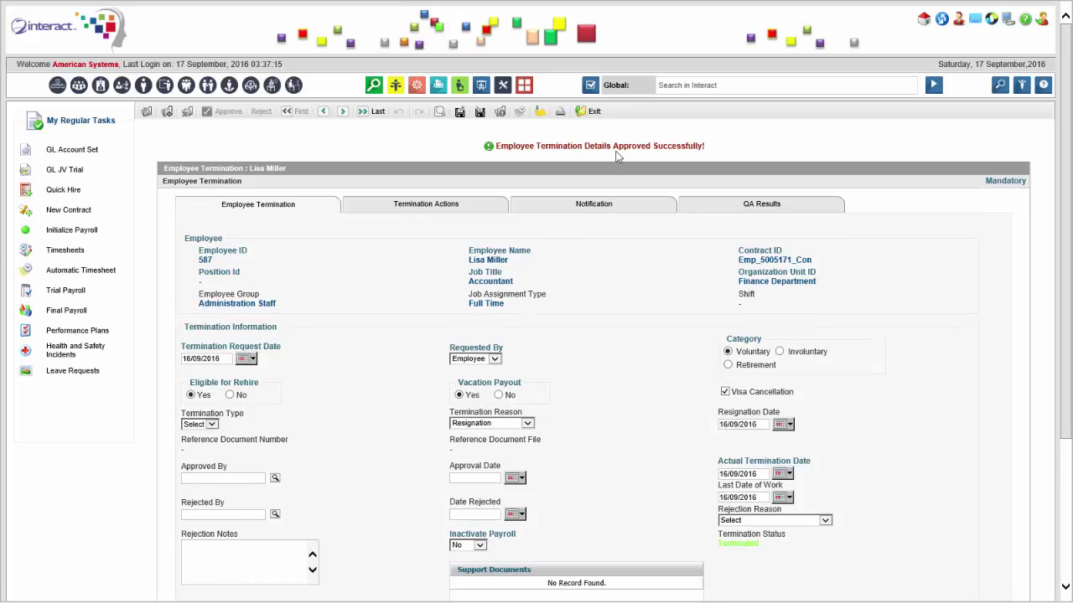
Search globally for 'service reques' and pick the End of Service Settlement Request activity.
left_click(688, 86)
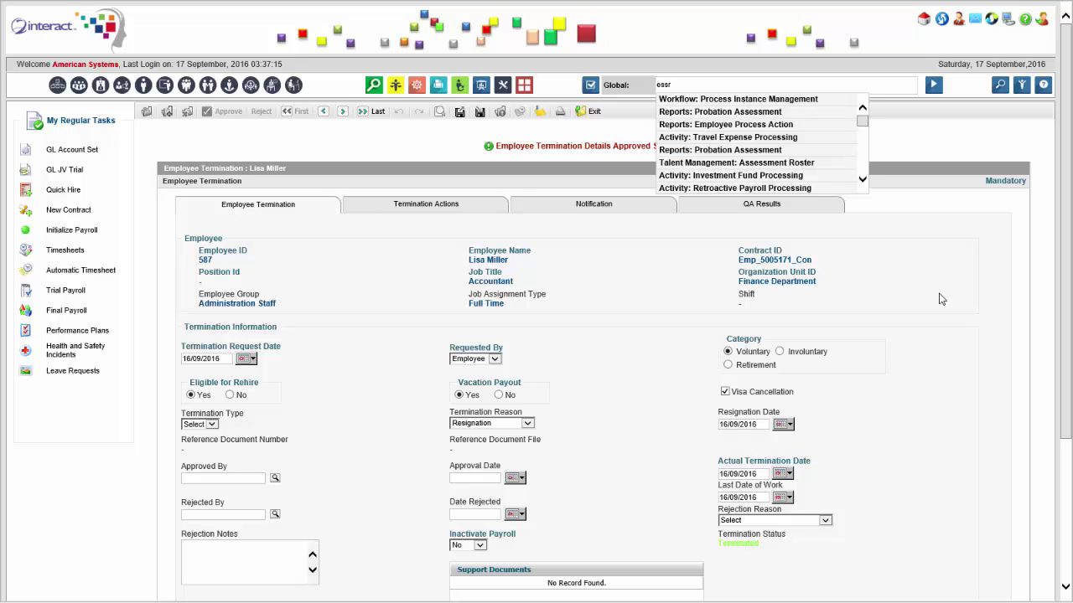
double_click(669, 84)
type("serv")
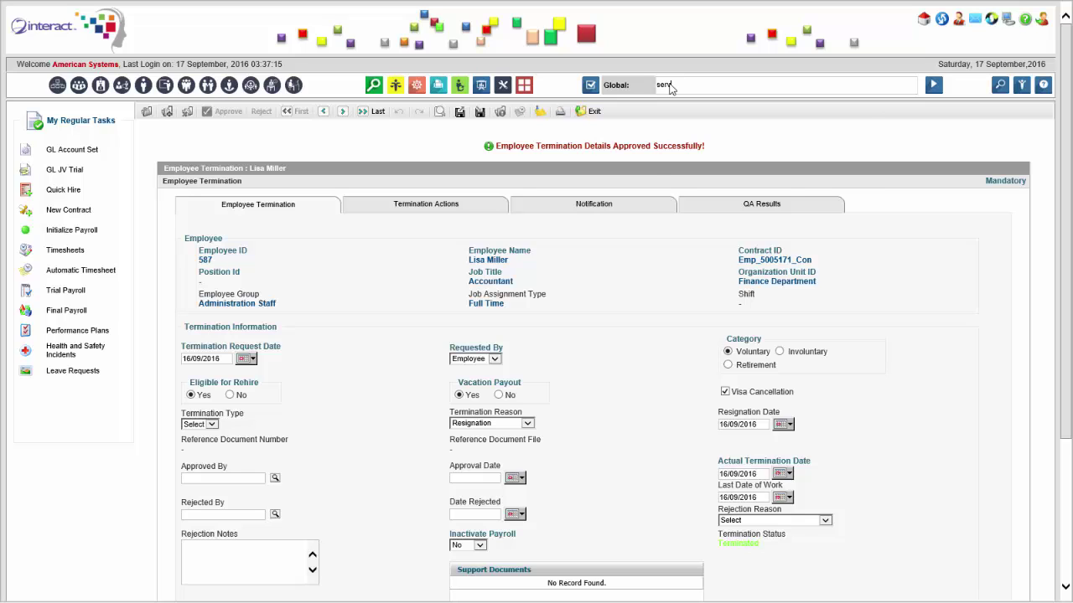
type("ice reques")
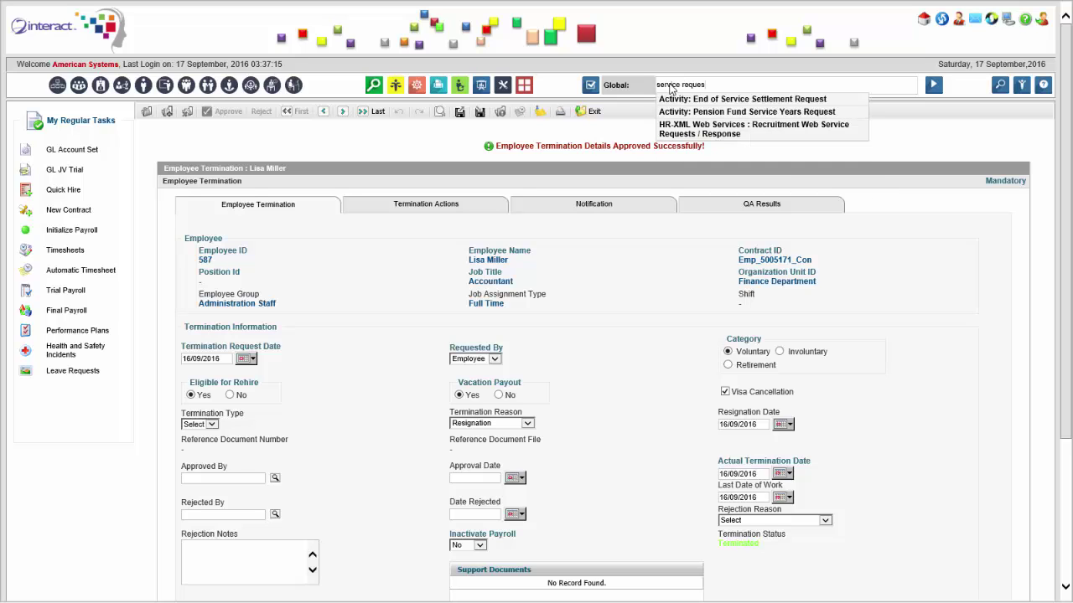
left_click(750, 99)
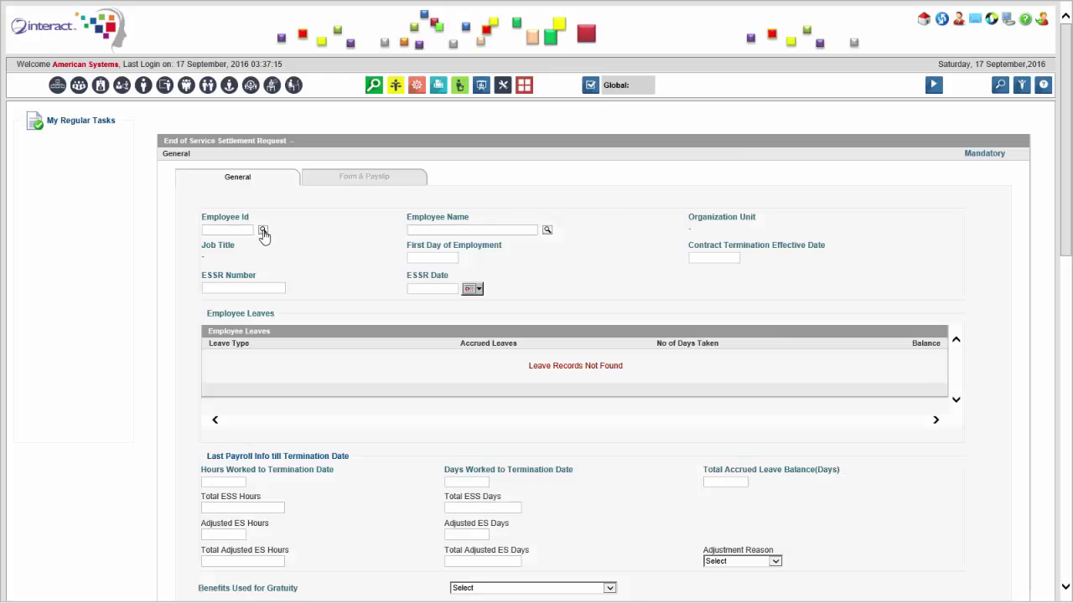
Select the terminated Finance Department accountant by name, auto-filling leave balances and 49.79 ESS days.
left_click(262, 248)
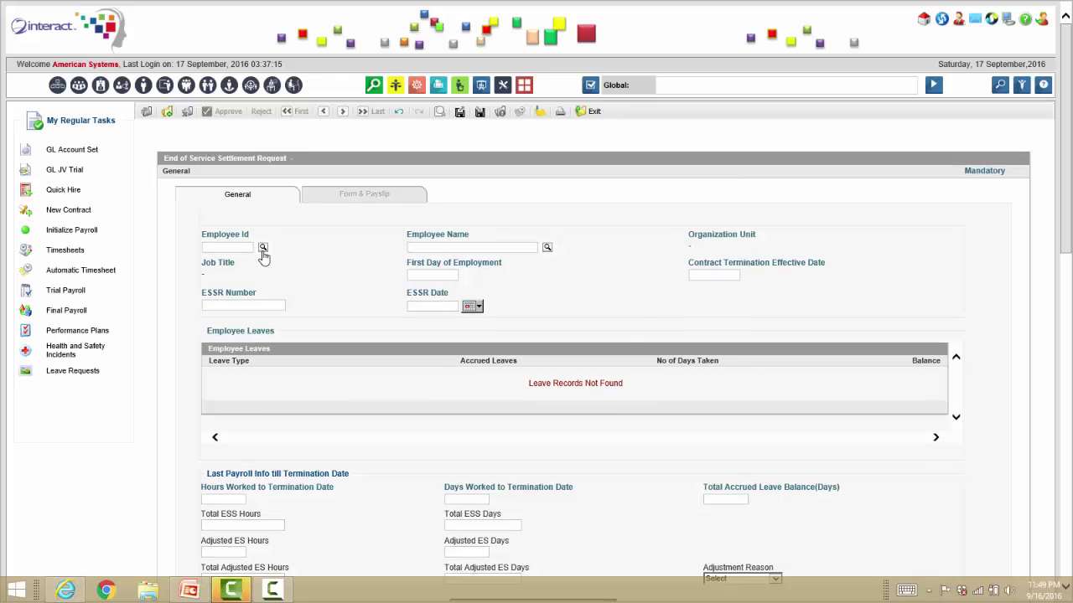
left_click(596, 347)
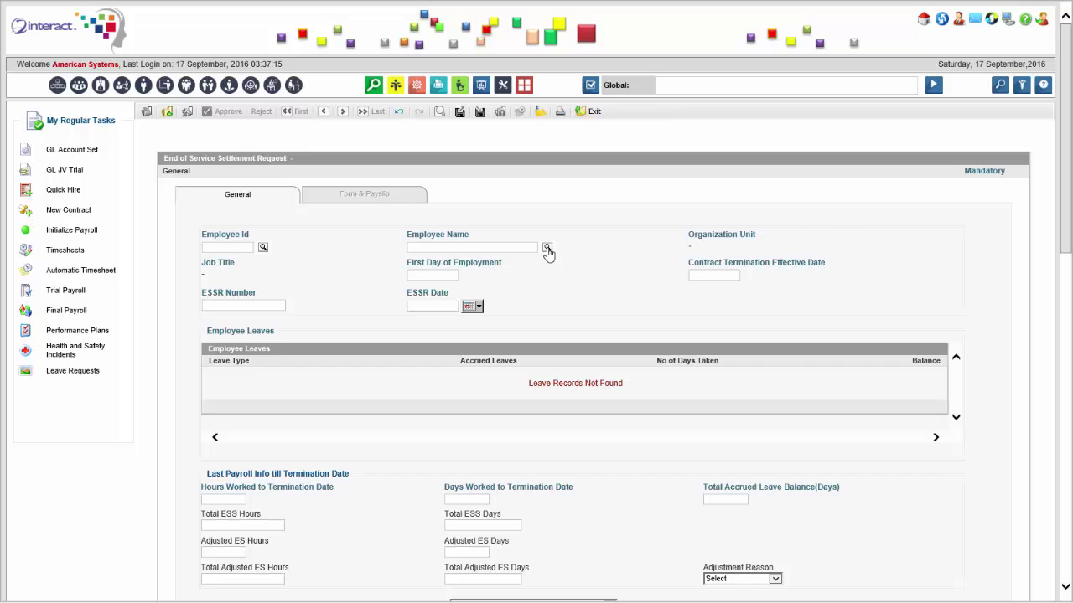
left_click(546, 248)
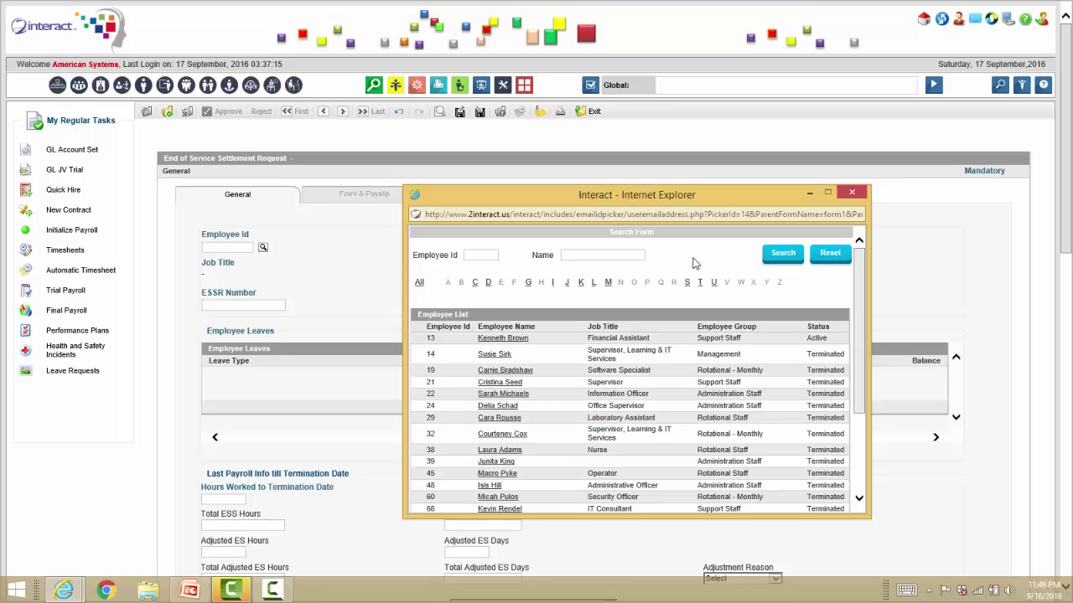
scroll(581, 324, "down", 5)
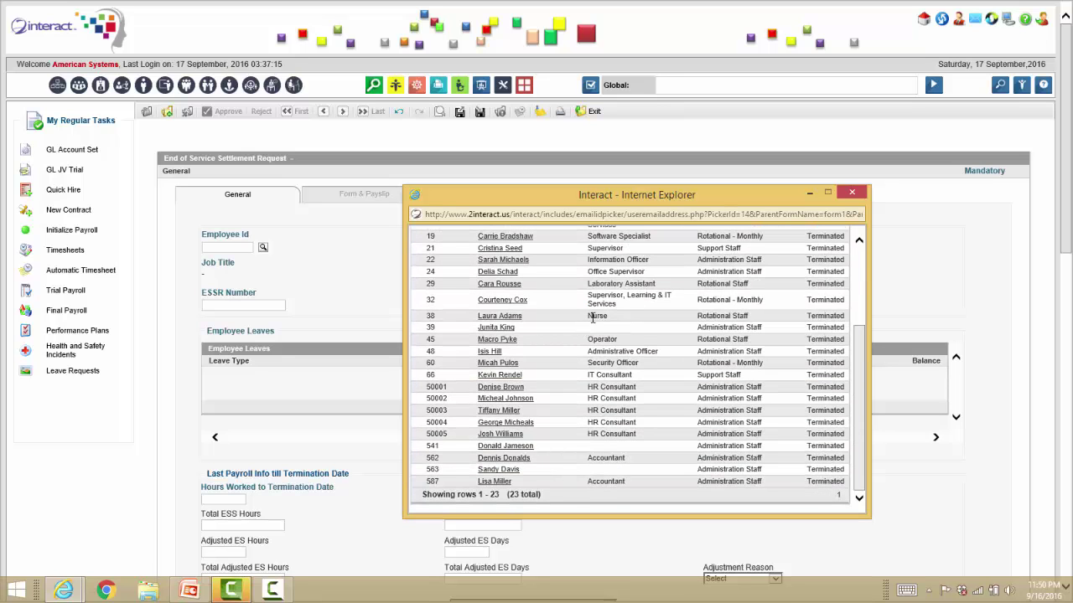
scroll(593, 317, "up", 3)
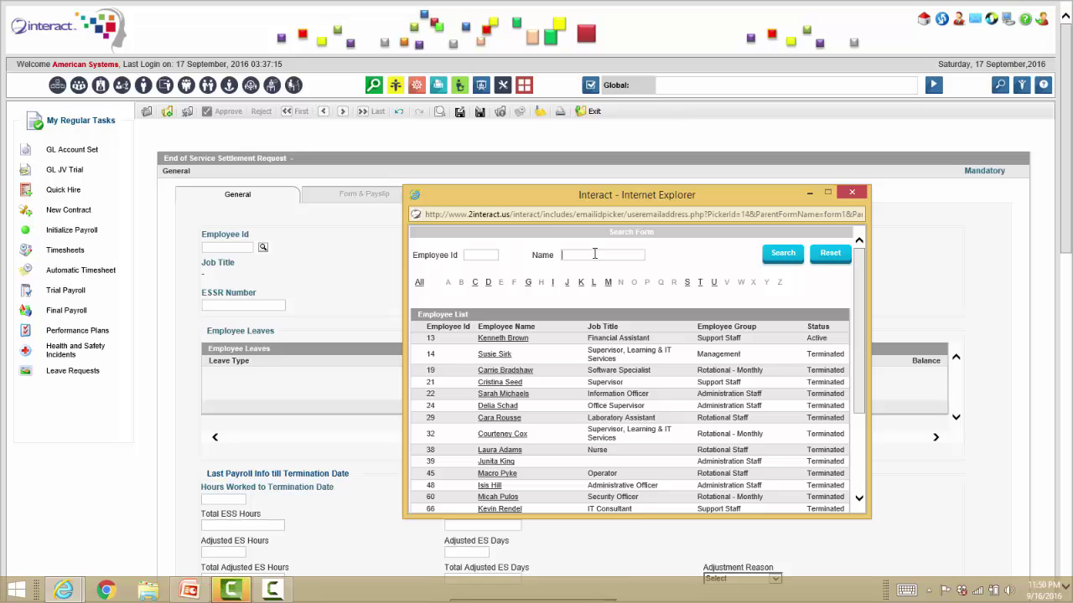
left_click(595, 254)
type("lisa")
key("Return")
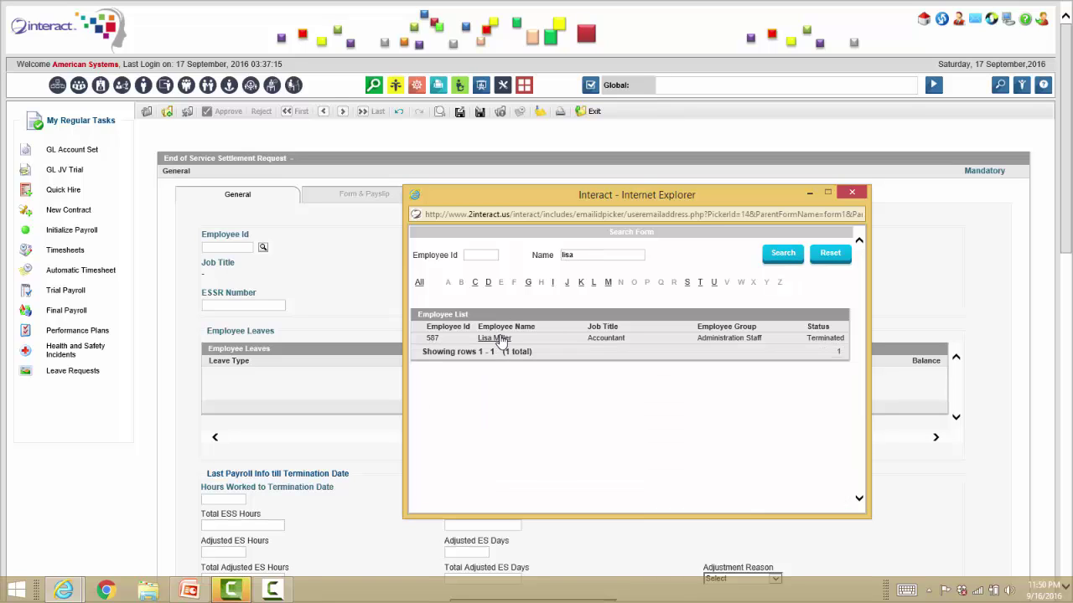
left_click(494, 338)
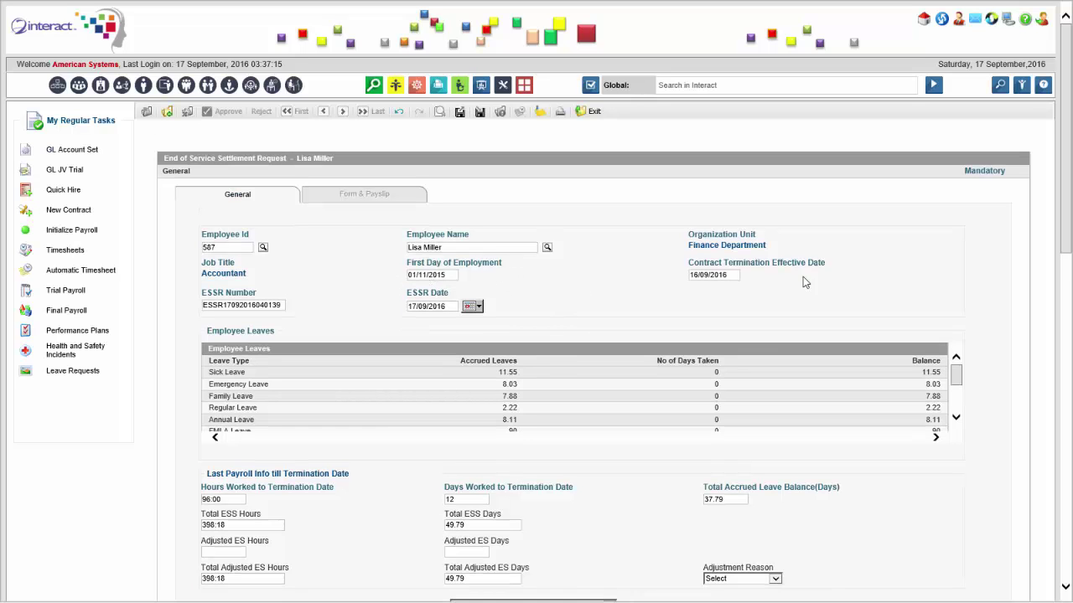
Choose Q - End of Service Gratuity as the gratuity benefit and review the settlement form.
left_click_drag(1066, 193, 1064, 273)
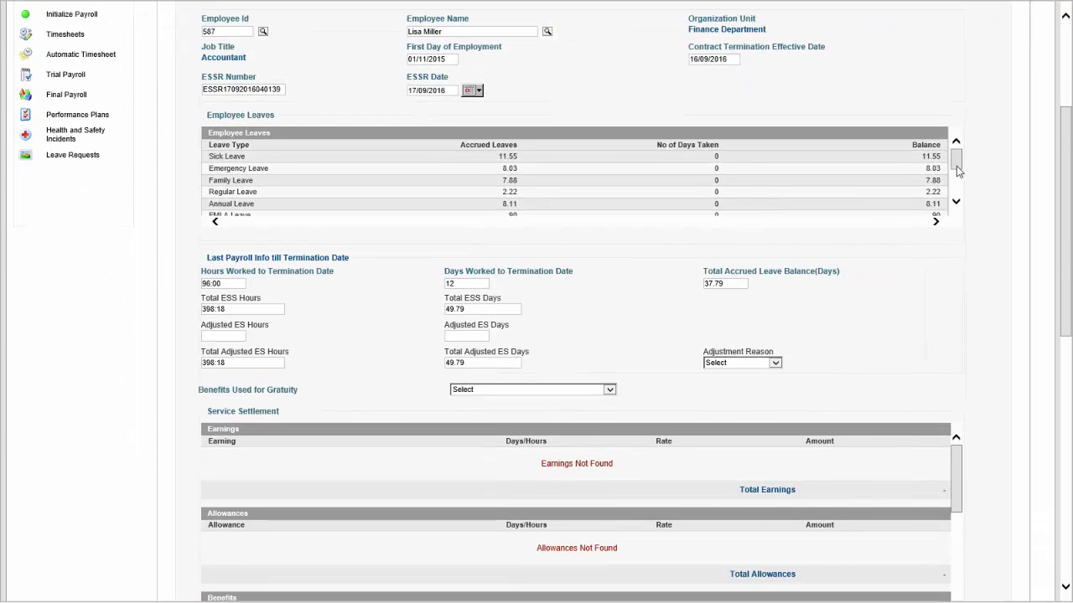
mouse_move(953, 161)
left_mouse_down()
mouse_move(950, 186)
mouse_move(948, 153)
left_mouse_up()
left_click_drag(1066, 197, 1067, 239)
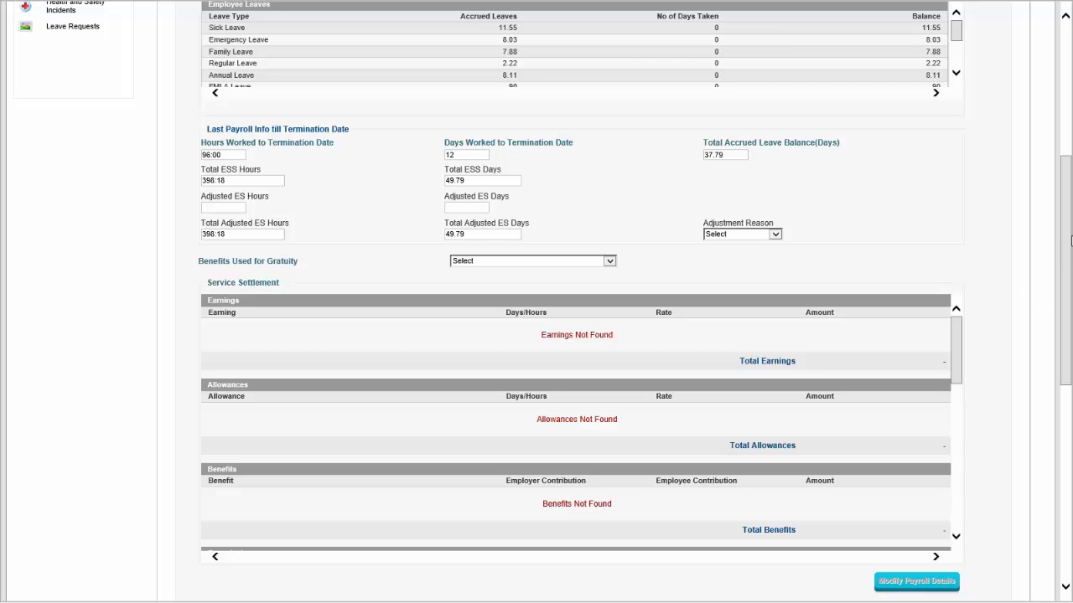
left_click_drag(1071, 237, 1070, 285)
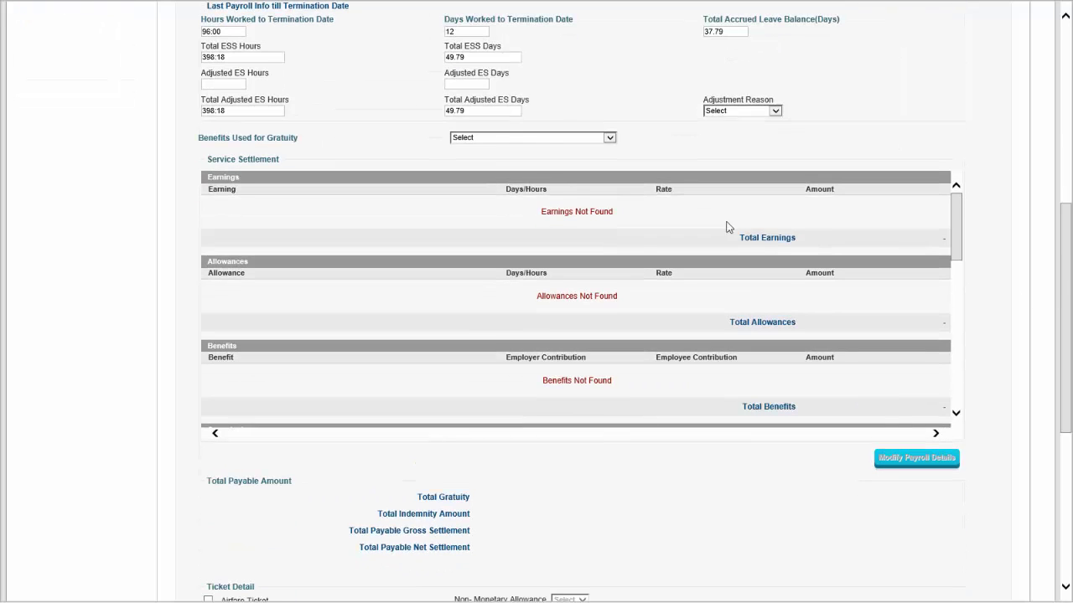
left_click(550, 139)
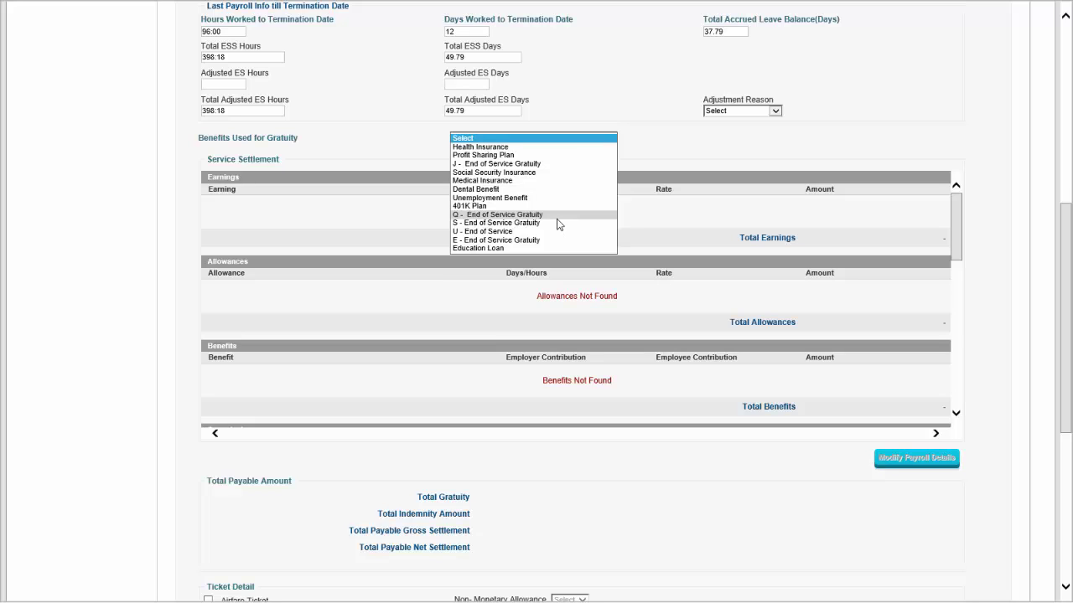
left_click(559, 218)
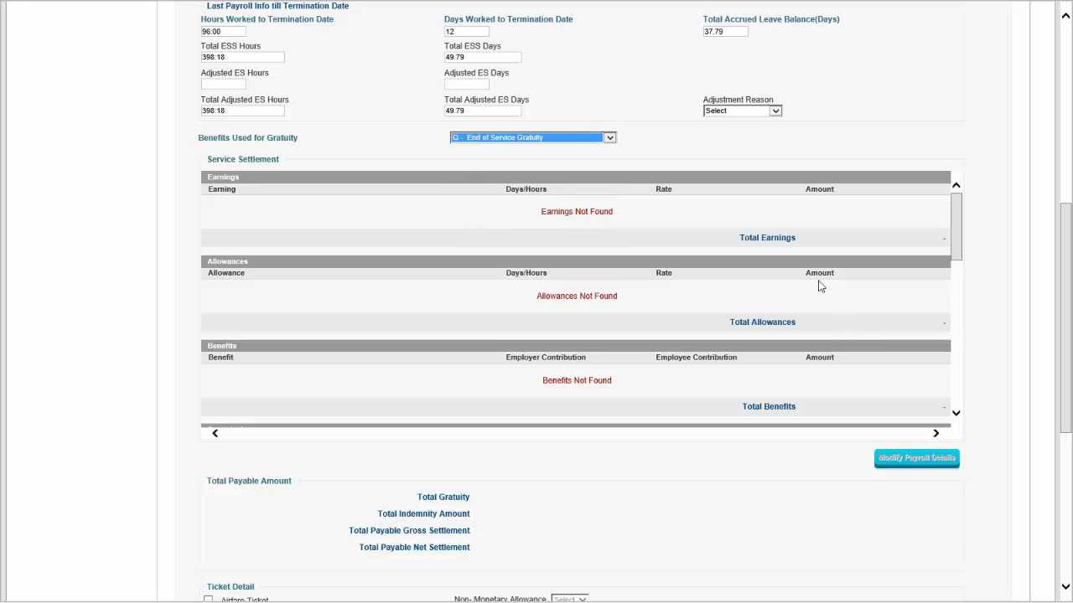
scroll(668, 333, "down", 10)
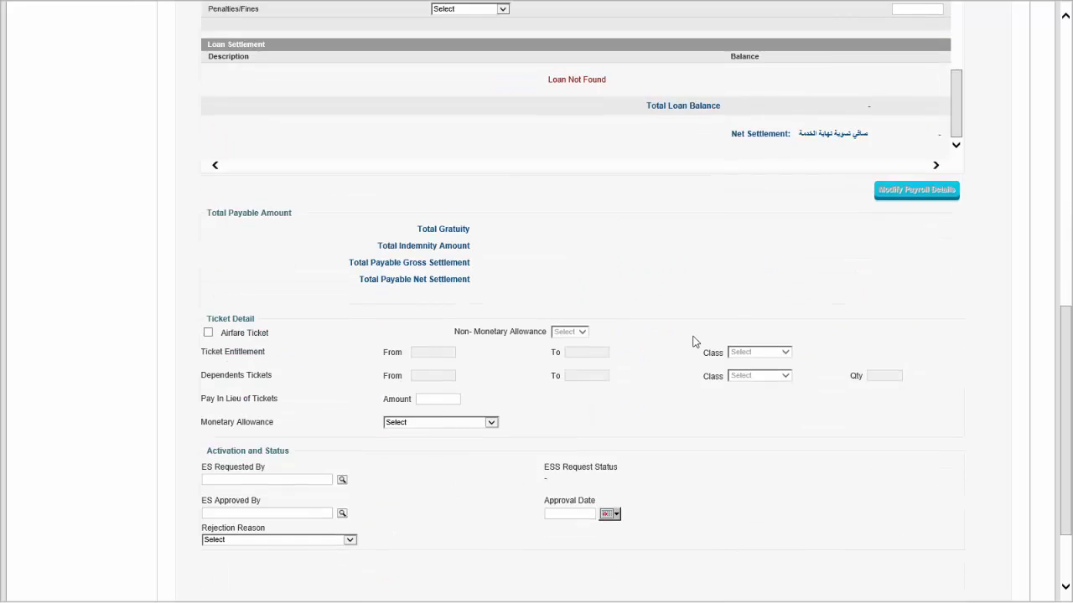
scroll(695, 337, "up", 6)
left_click_drag(1067, 220, 1067, 407)
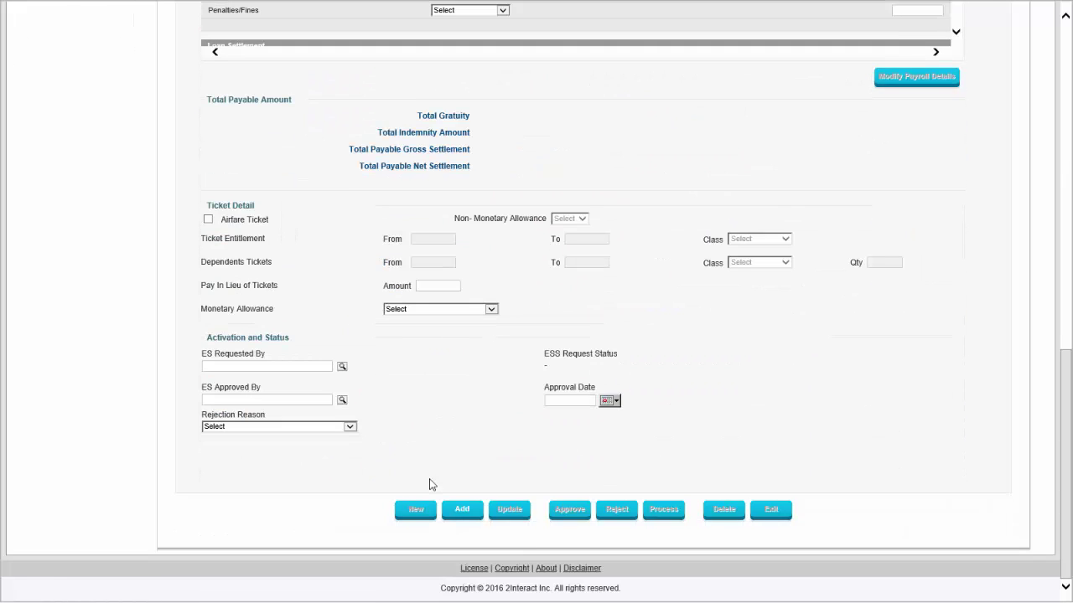
scroll(595, 323, "up", 5)
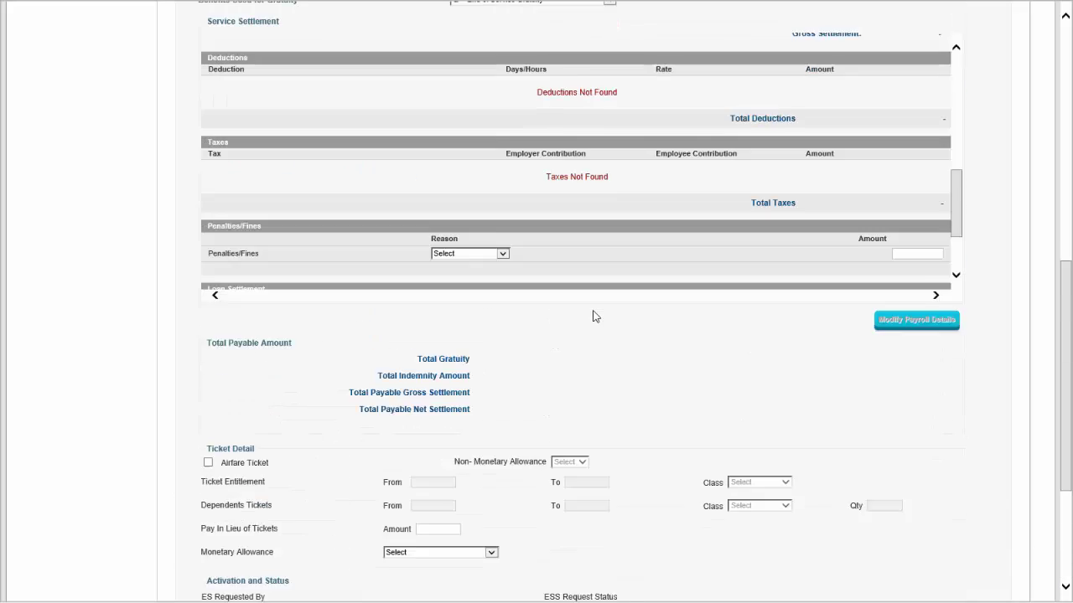
scroll(594, 316, "up", 8)
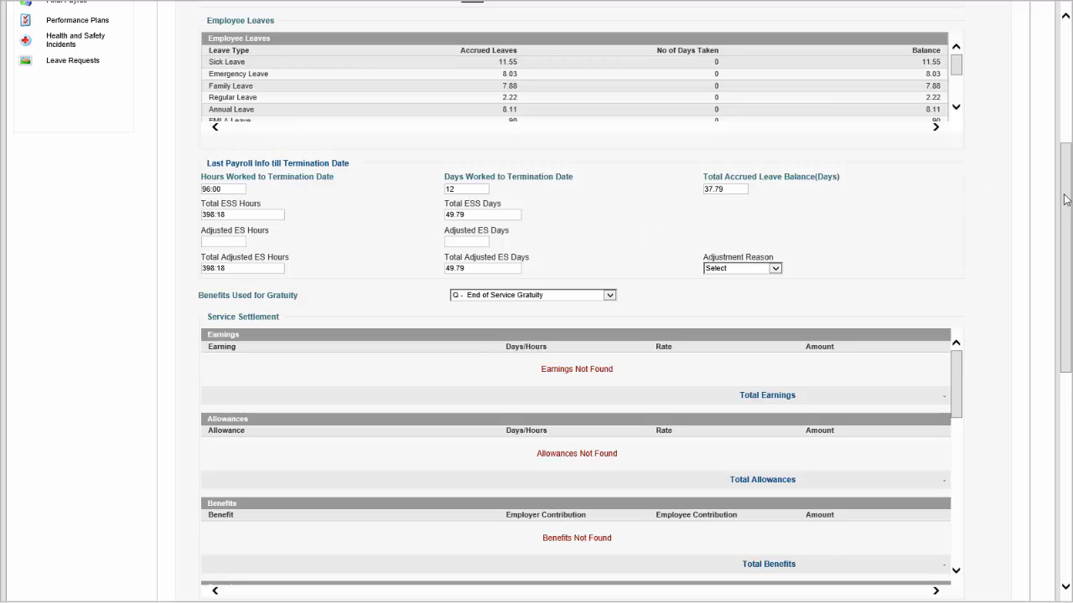
Scroll down the settlement request form toward the Add button.
left_click_drag(1068, 199, 1056, 159)
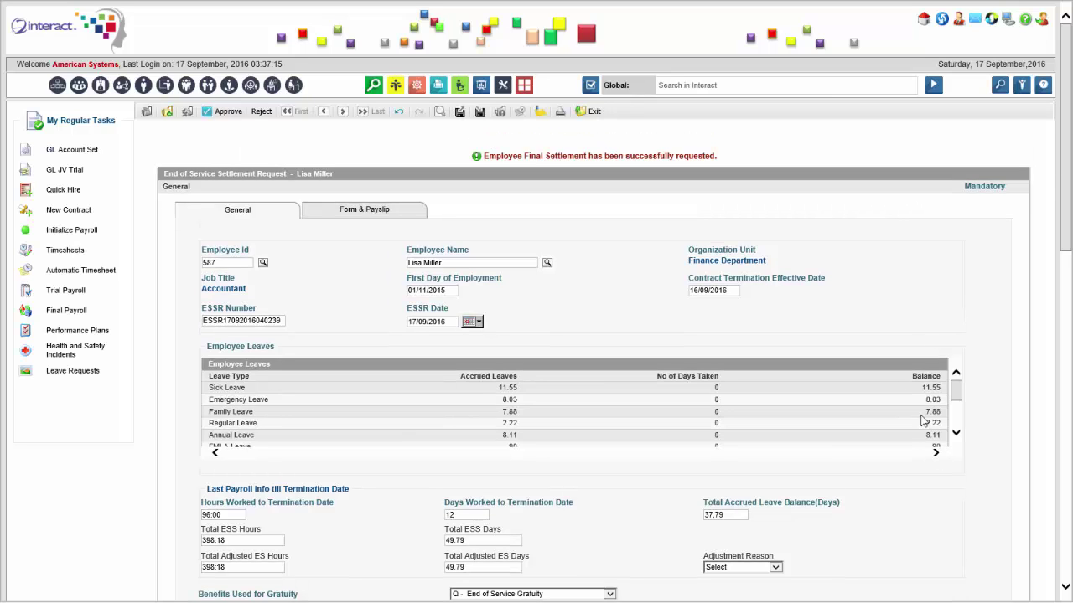
left_click_drag(1067, 161, 1068, 314)
scroll(1069, 314, "down", 3)
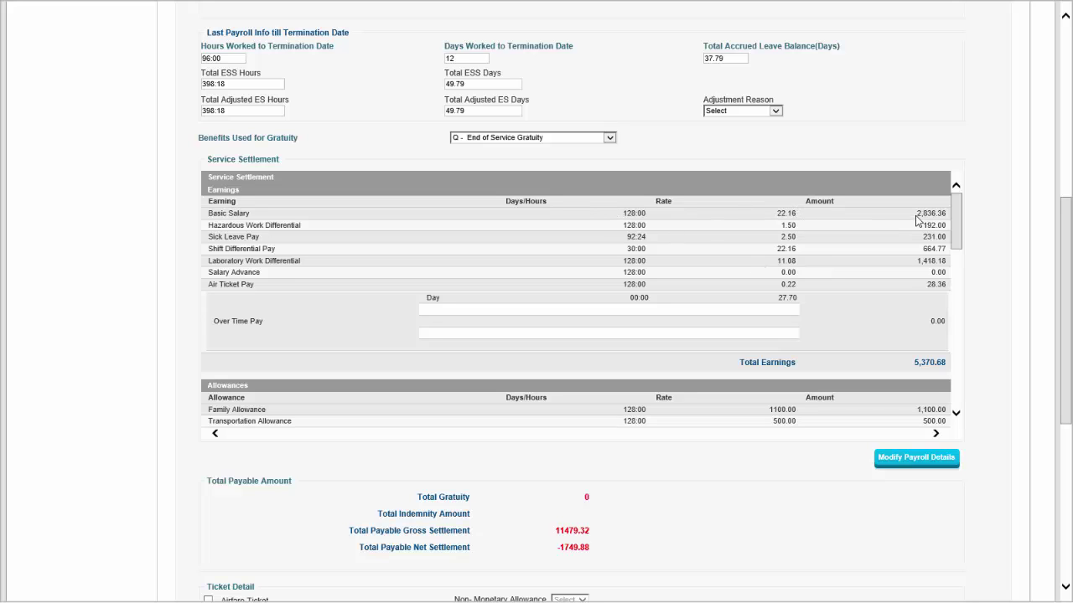
double_click(922, 212)
left_click(915, 230)
left_click_drag(956, 238, 957, 276)
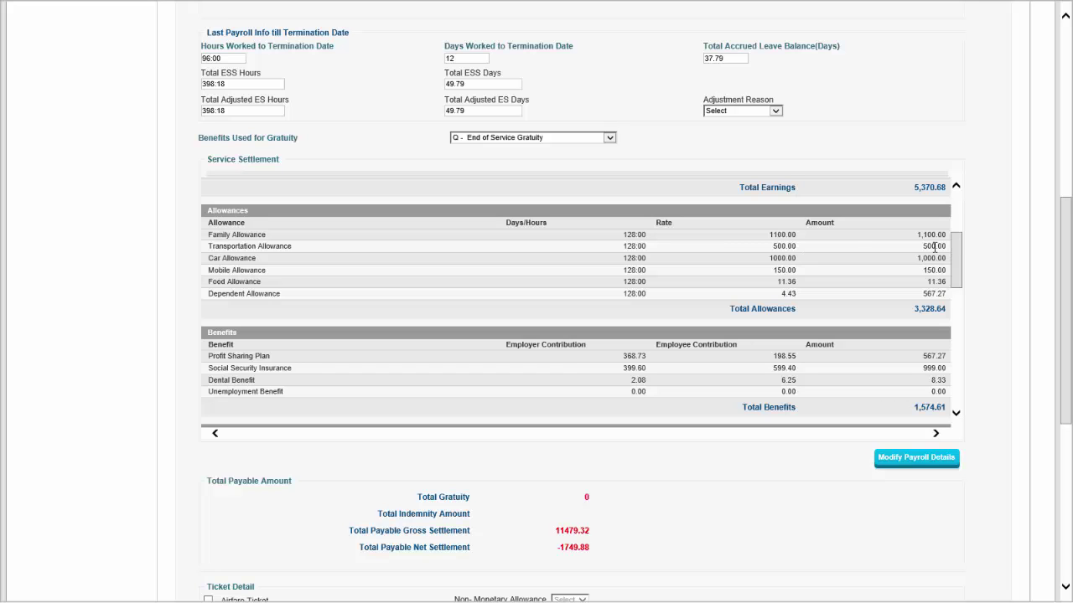
mouse_move(956, 257)
left_mouse_down()
mouse_move(953, 270)
mouse_move(956, 255)
left_mouse_up()
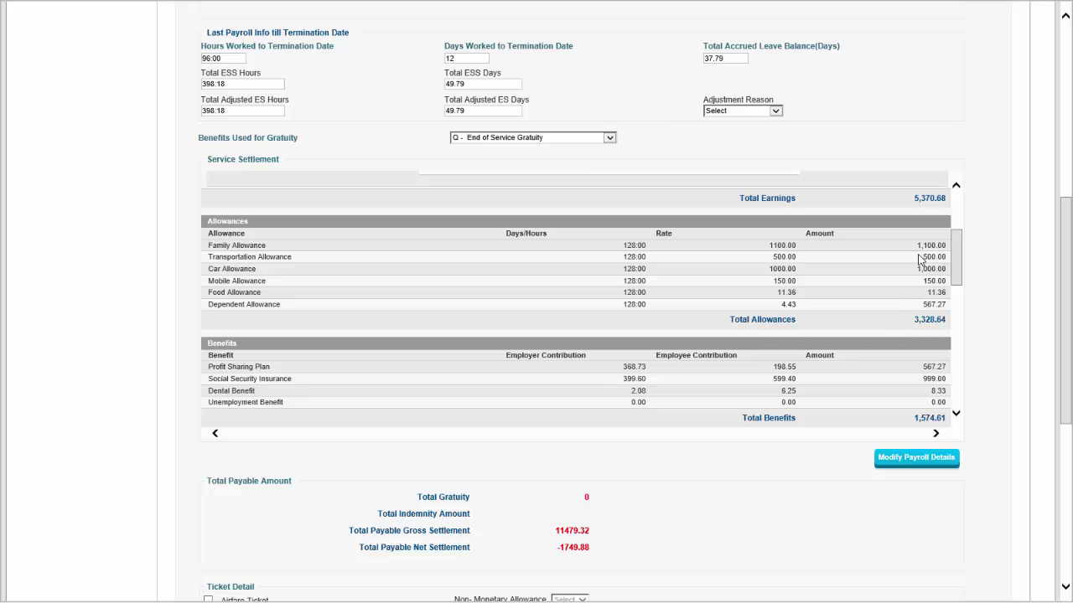
left_click_drag(960, 253, 950, 329)
scroll(951, 263, "up", 5)
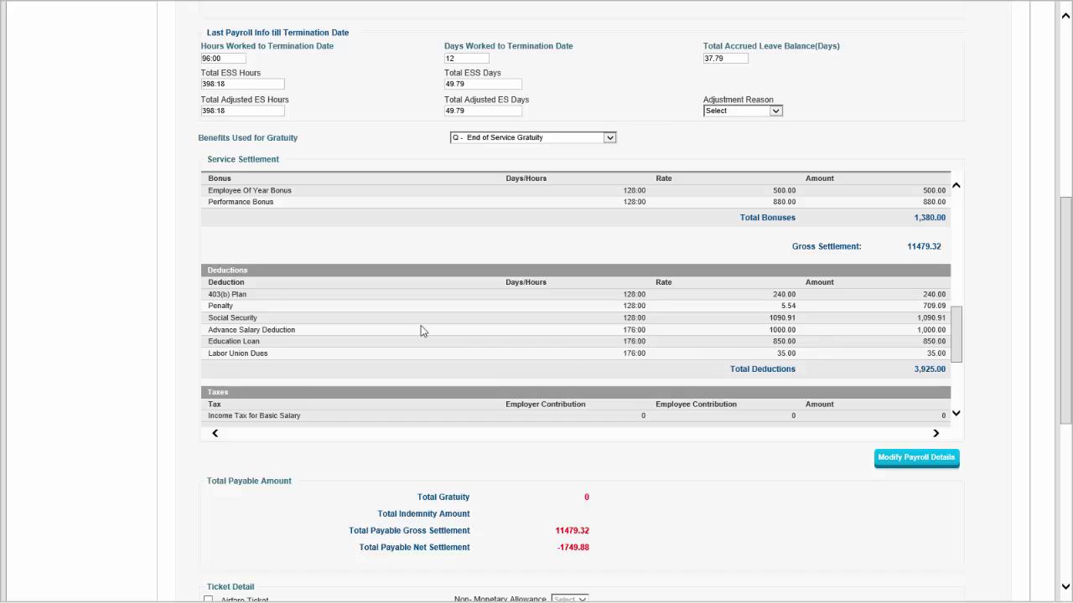
double_click(930, 342)
left_click_drag(956, 339, 963, 369)
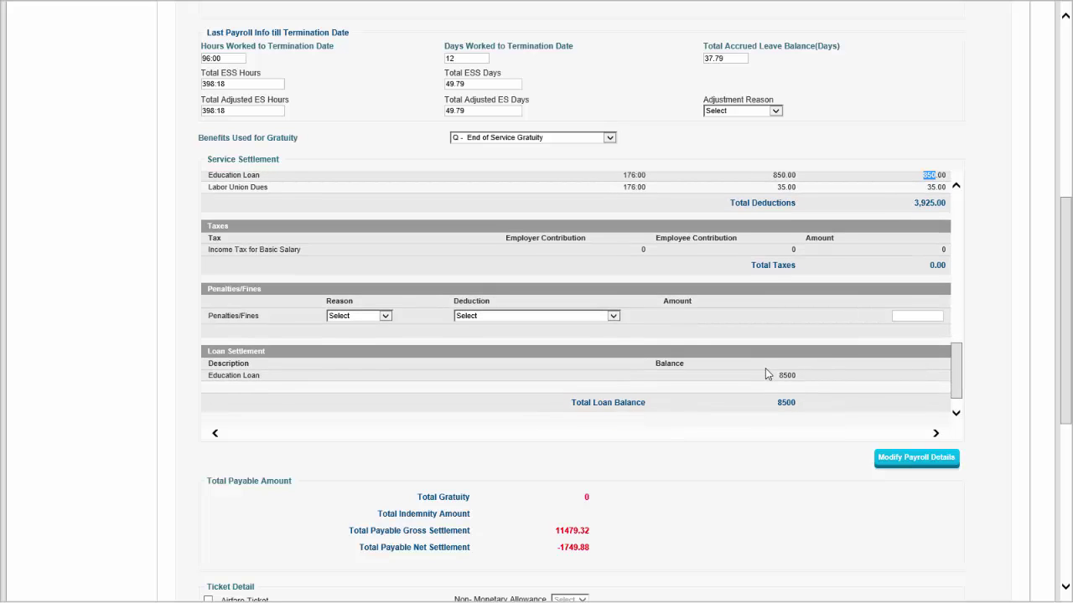
left_click_drag(778, 376, 798, 379)
scroll(716, 368, "down", 3)
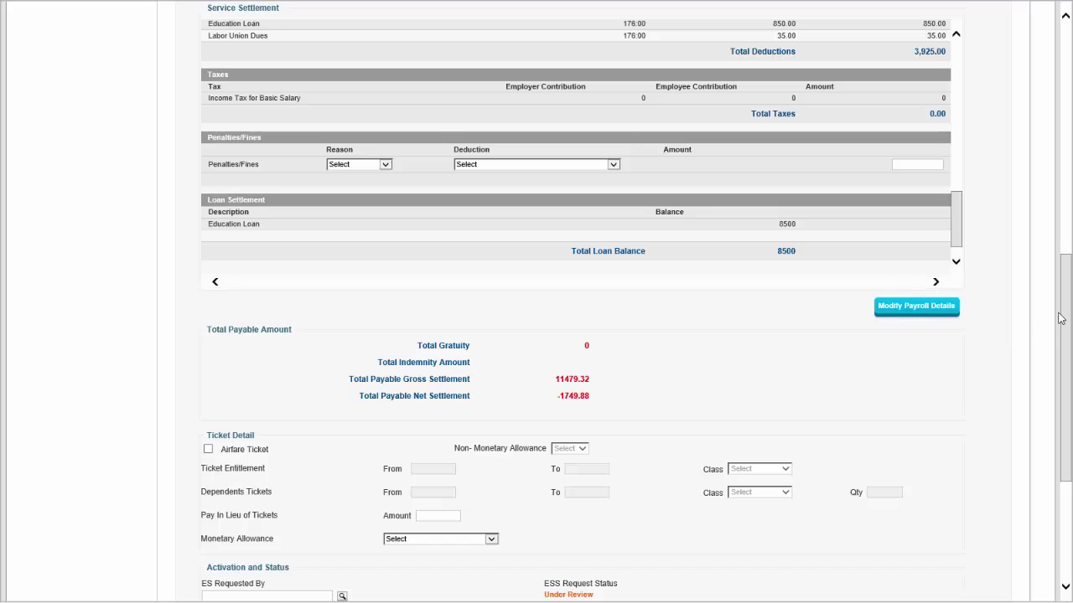
left_click_drag(1062, 316, 1071, 128)
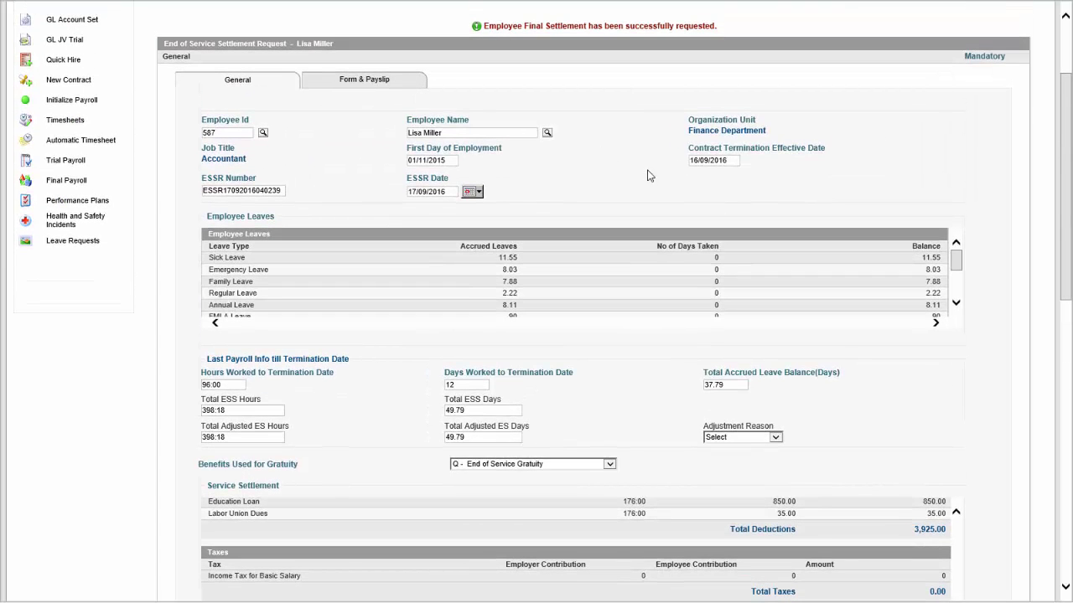
left_click_drag(1066, 96, 1062, 65)
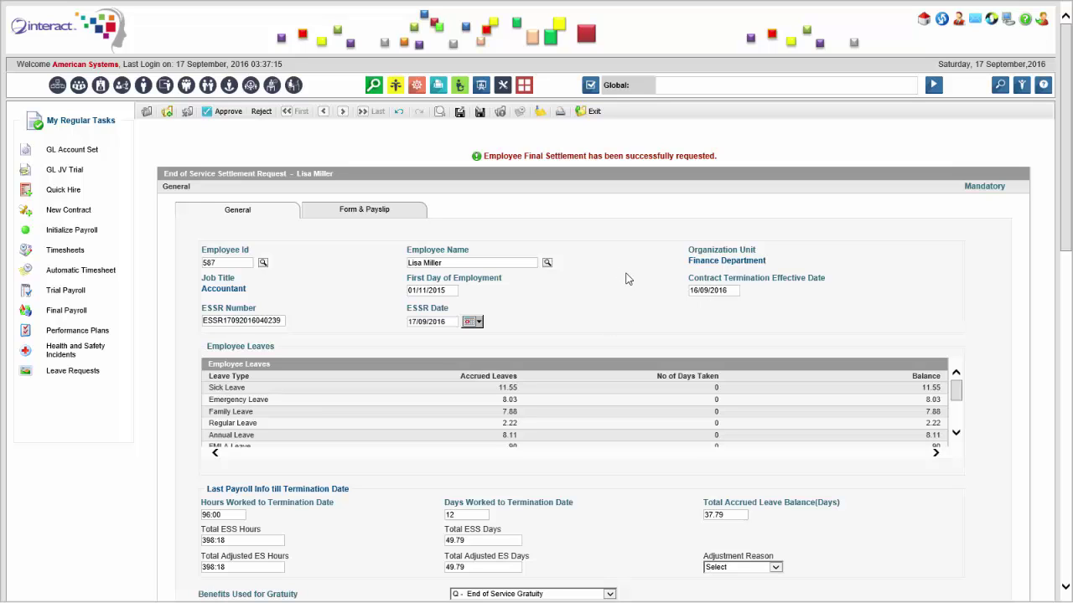
left_click_drag(1067, 171, 987, 362)
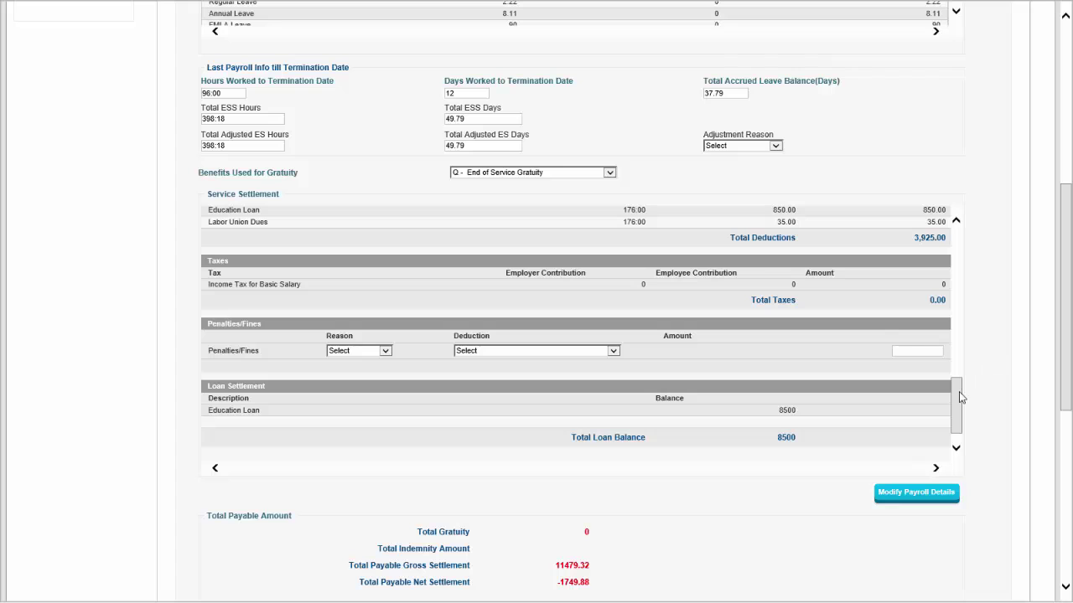
left_click_drag(957, 409, 960, 310)
scroll(960, 307, "down", 1)
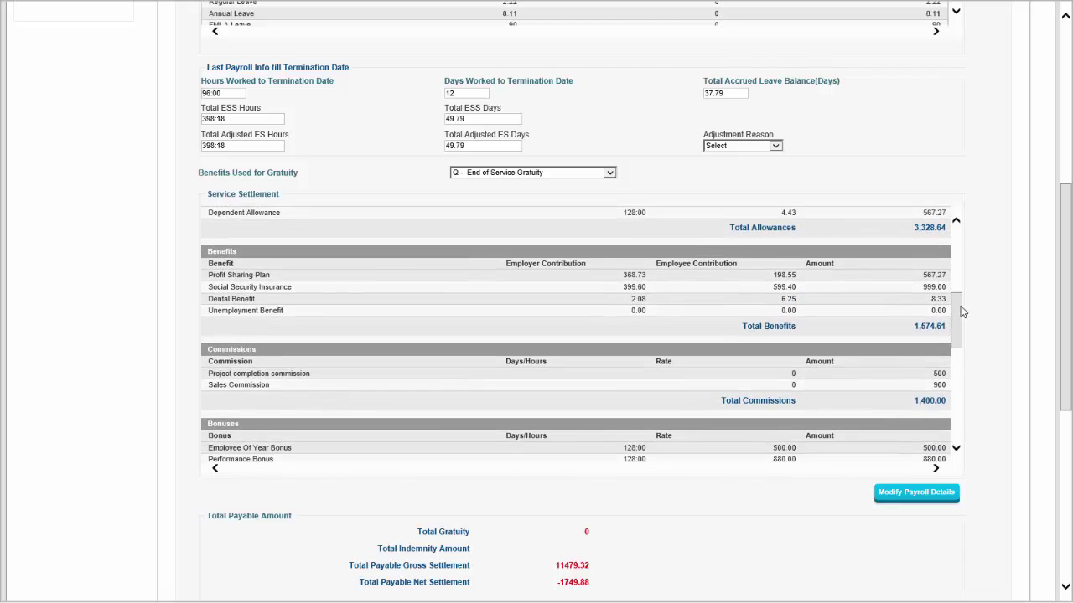
scroll(849, 261, "up", 2)
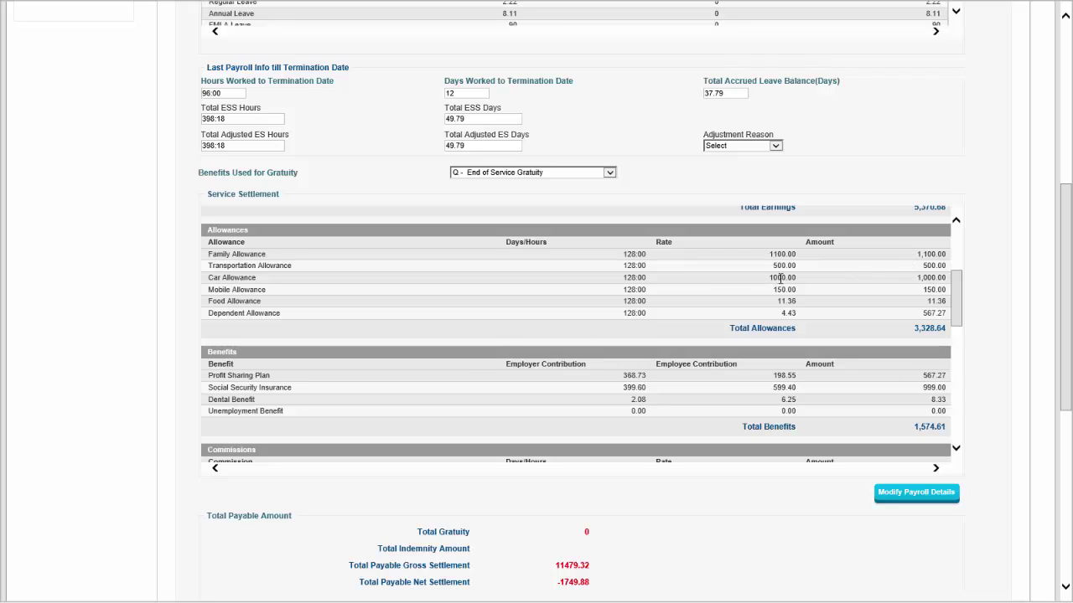
Open the settlement's payroll details and review Allowances and Earnings, leaving Transportation Allowance unchanged.
left_click(927, 509)
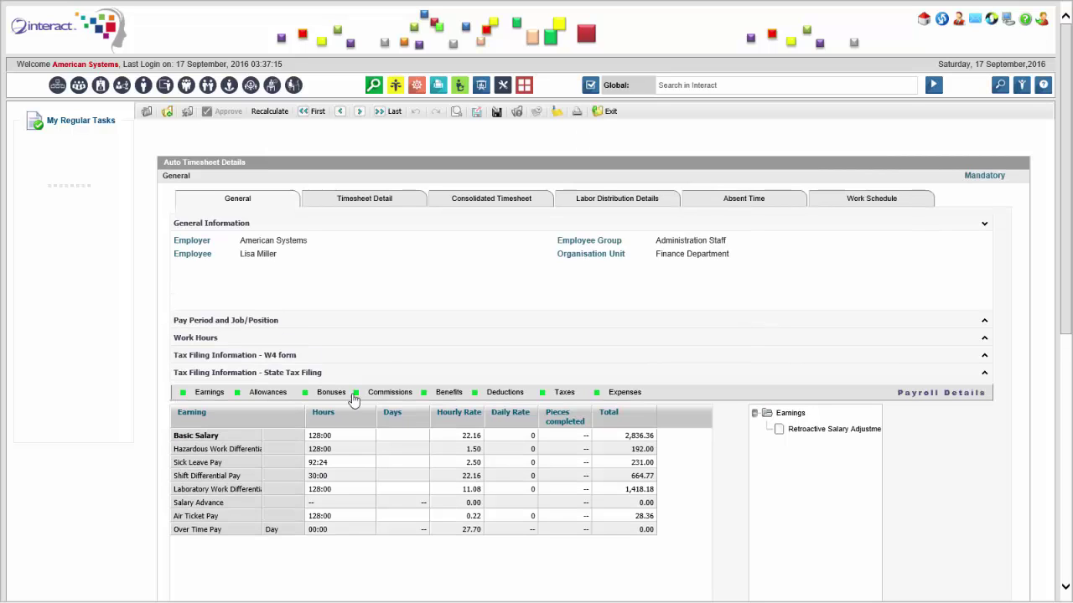
left_click(274, 396)
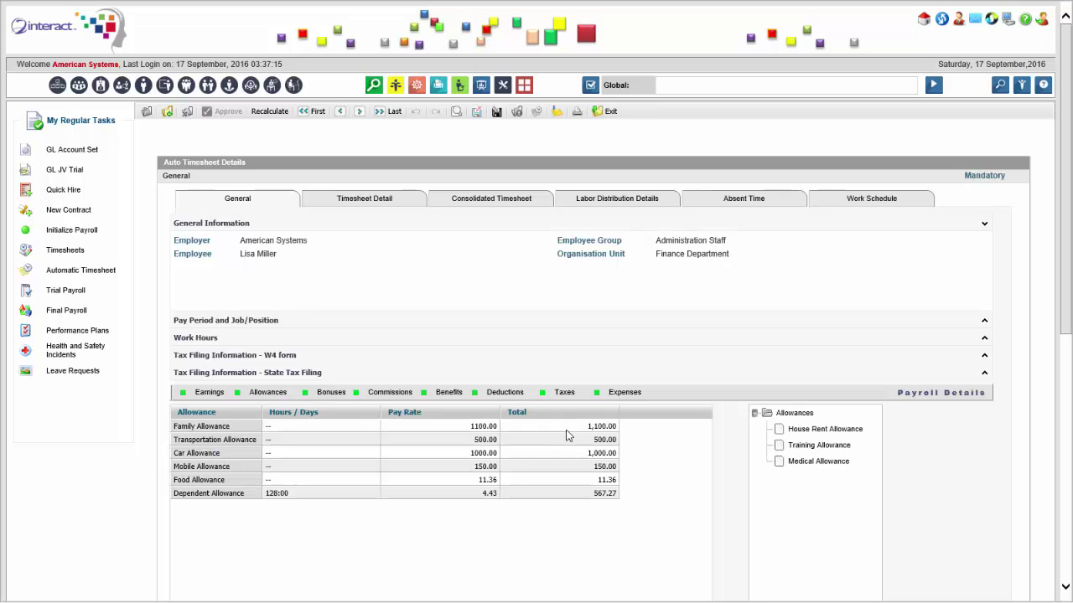
left_click(599, 439)
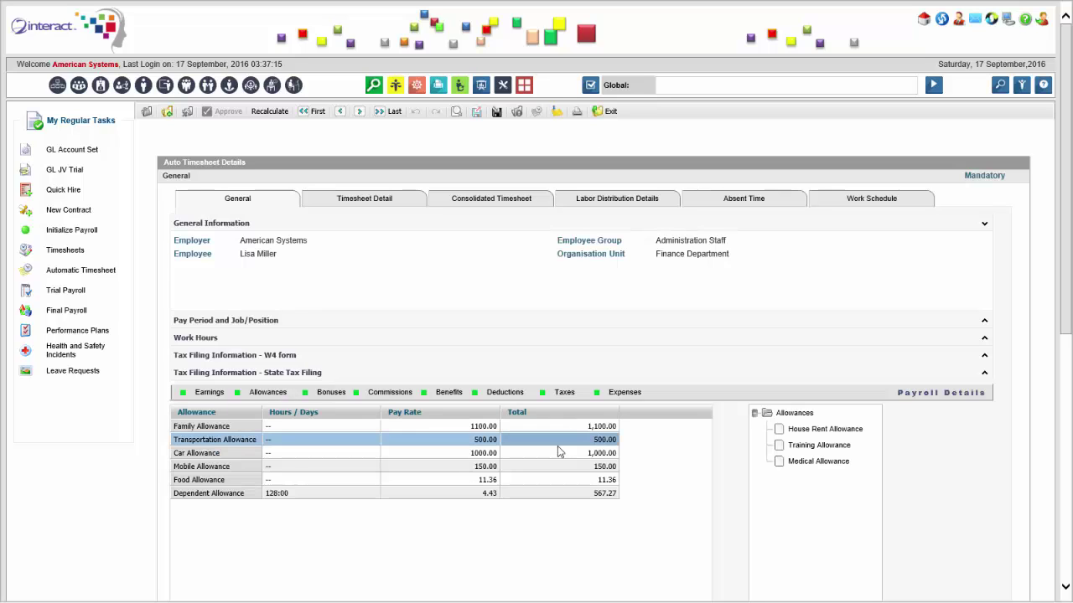
left_click(482, 439)
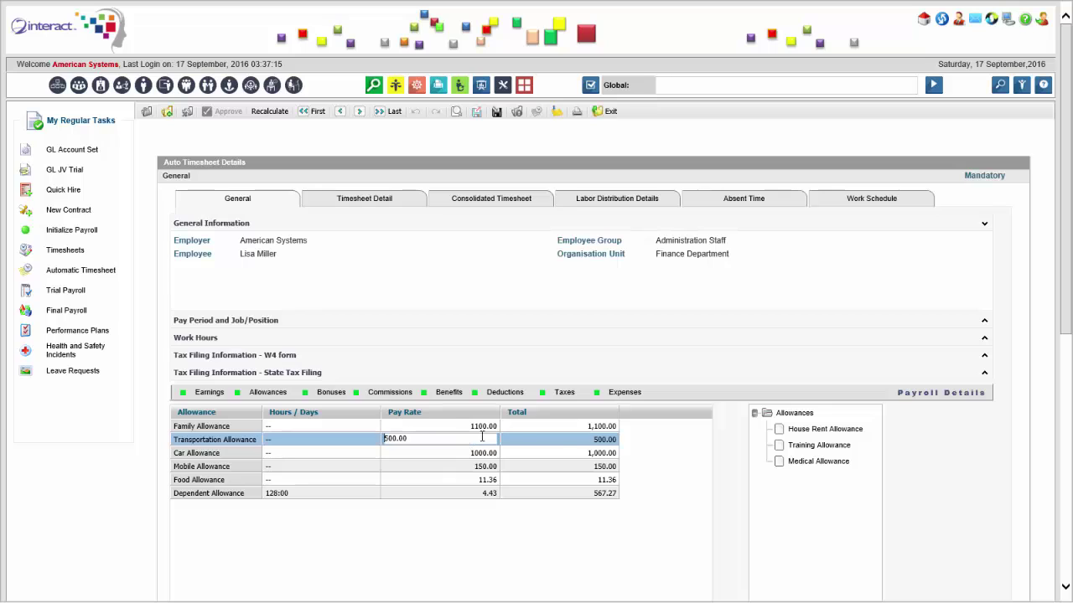
left_click(541, 453)
left_click(209, 393)
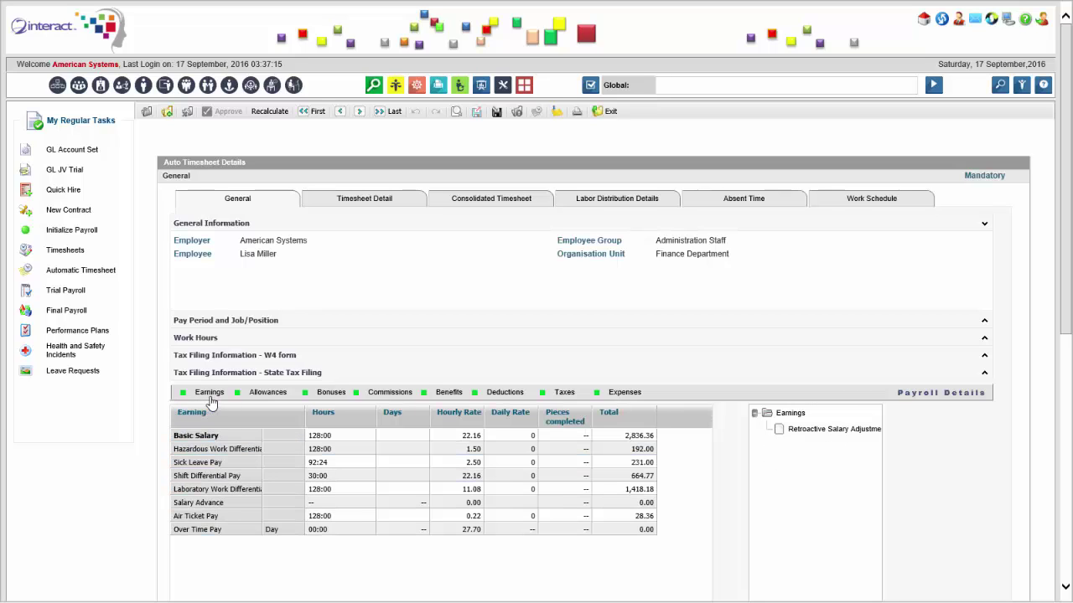
Leave full screen and show the June 2016 script slide in PowerPoint.
key("F11")
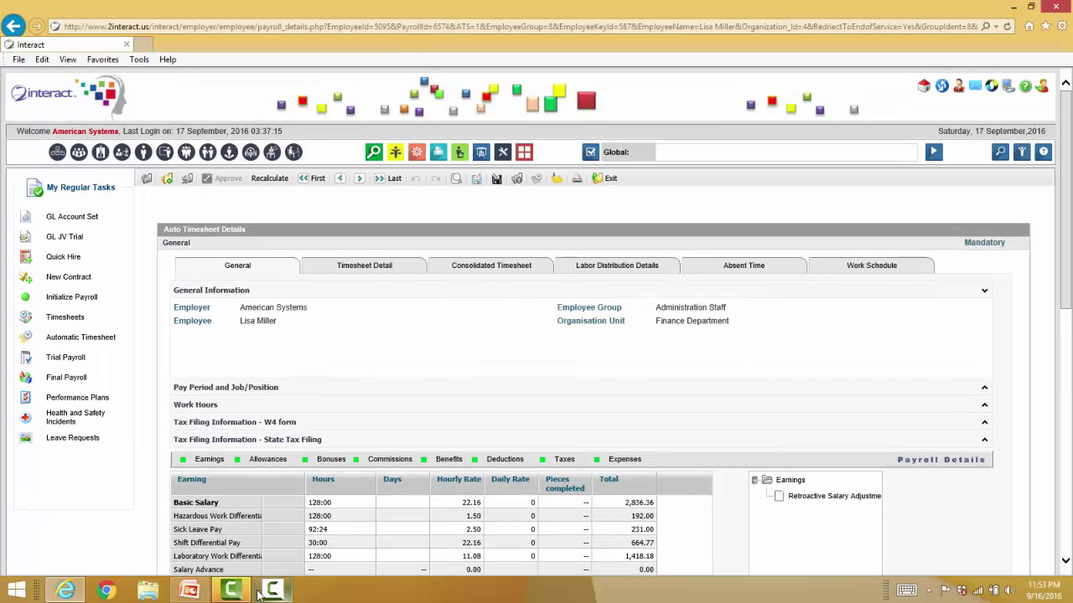
left_click(193, 591)
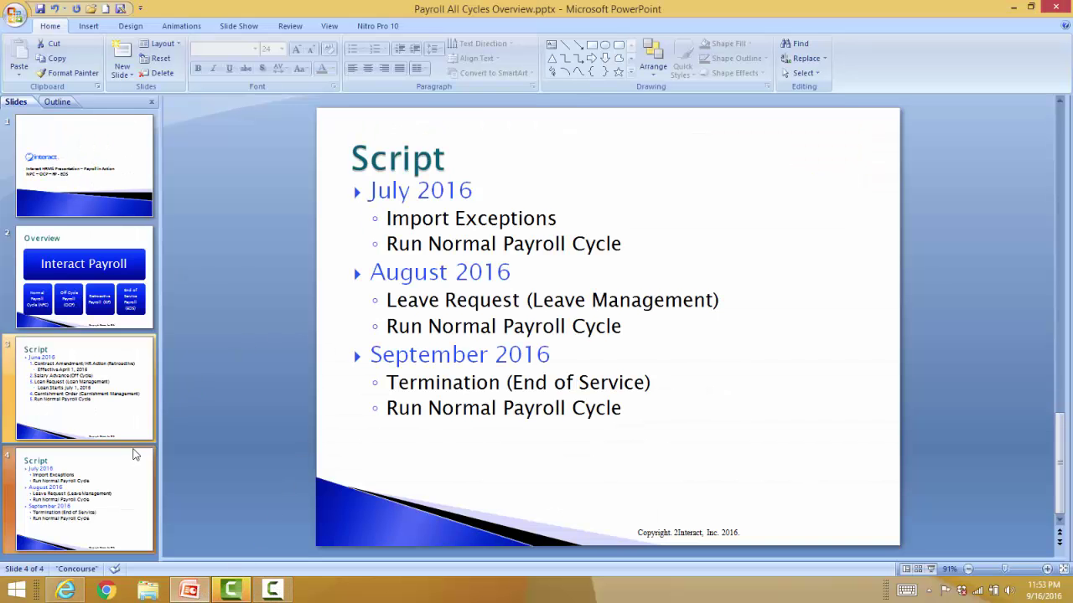
left_click(415, 192)
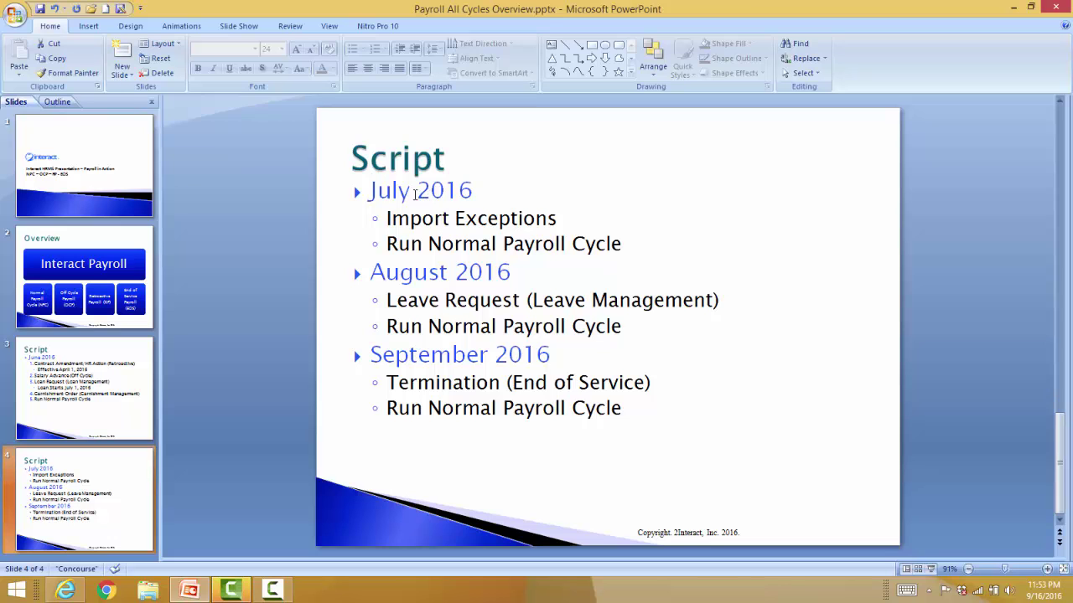
left_click(118, 390)
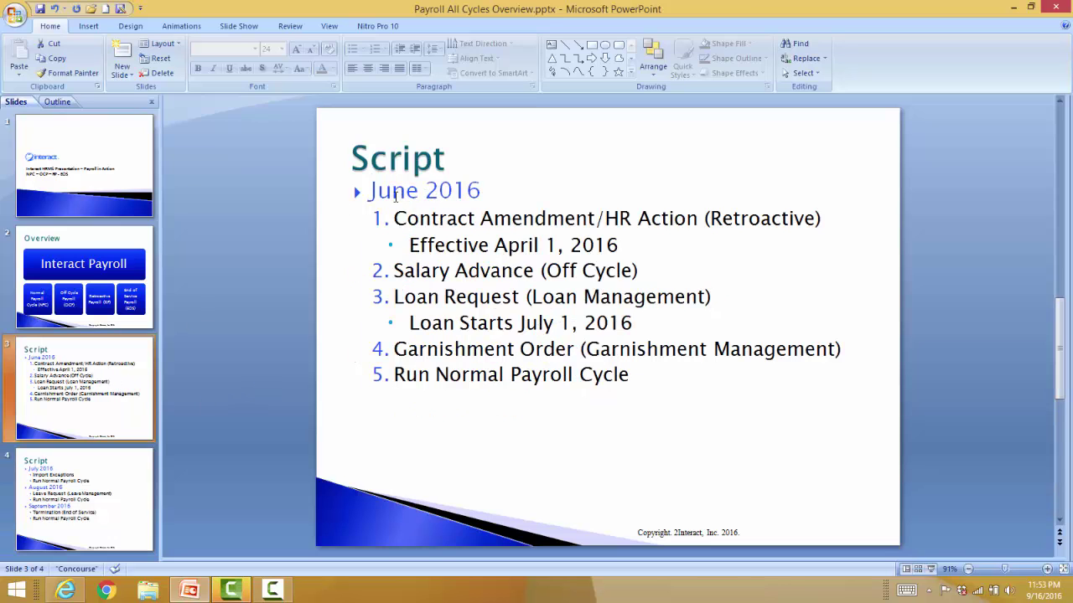